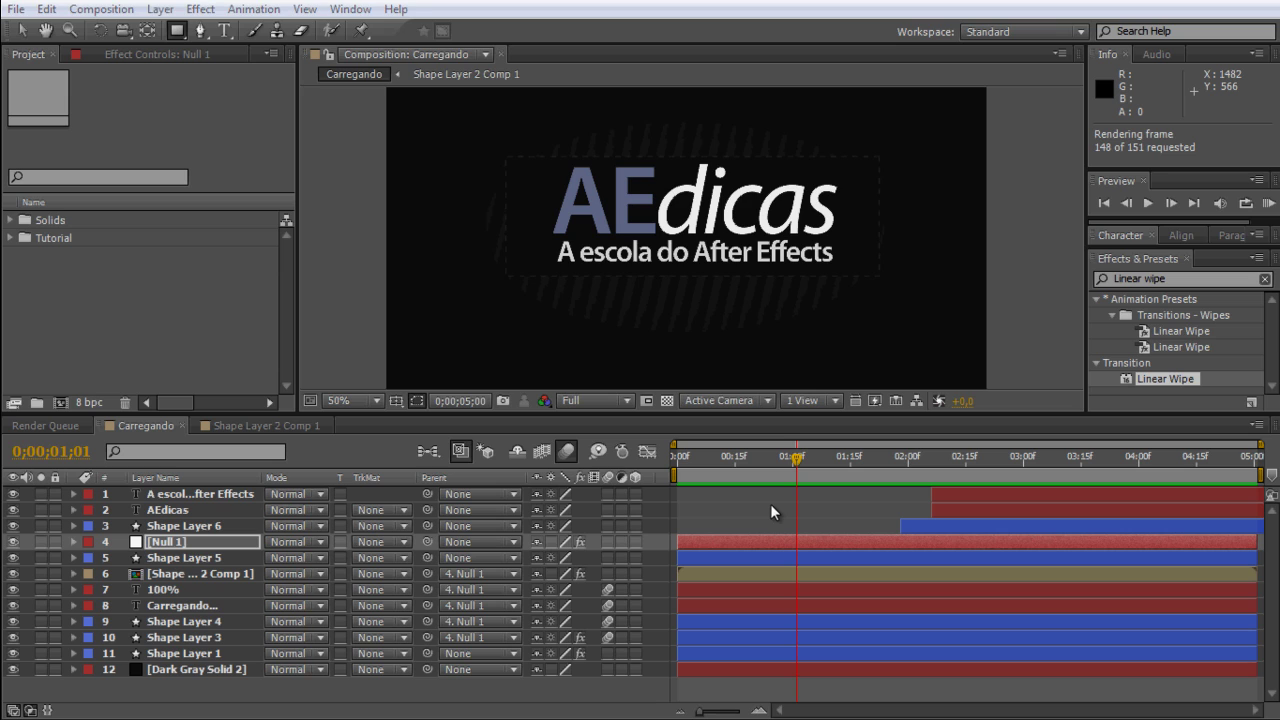
Play a RAM preview of the finished loading-bar animation and stop it.
left_click(1268, 203)
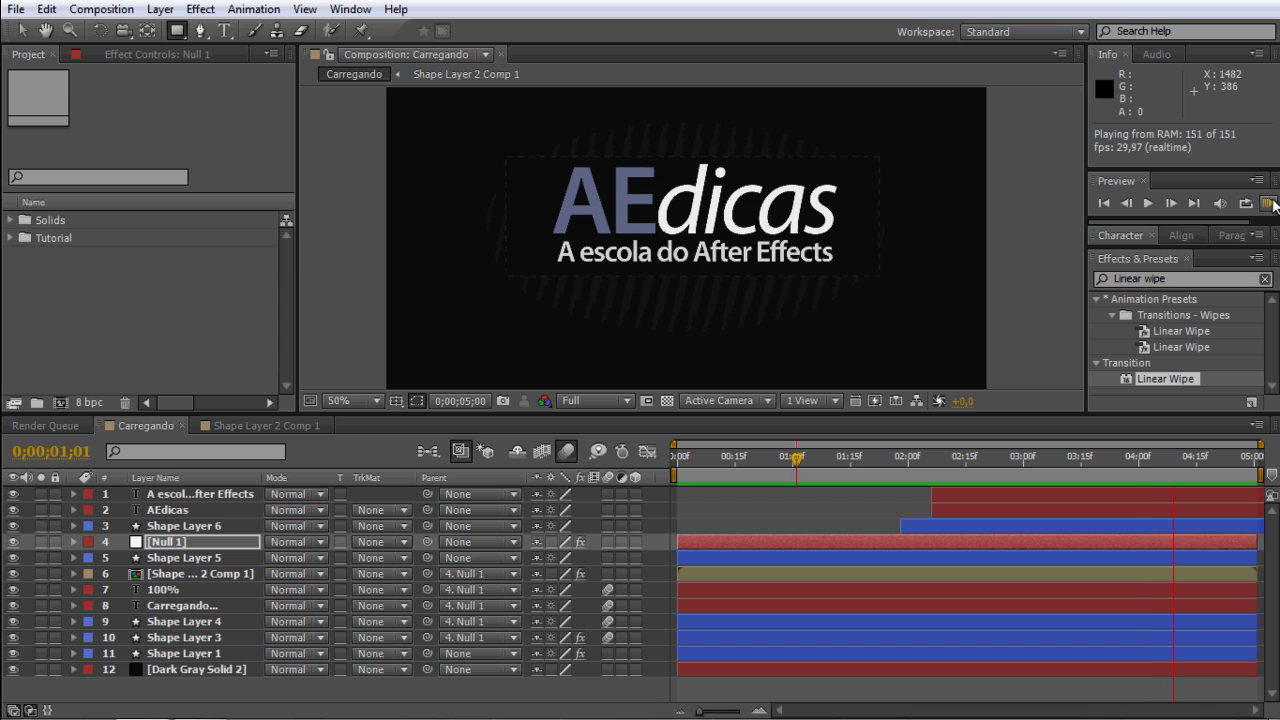
key("space")
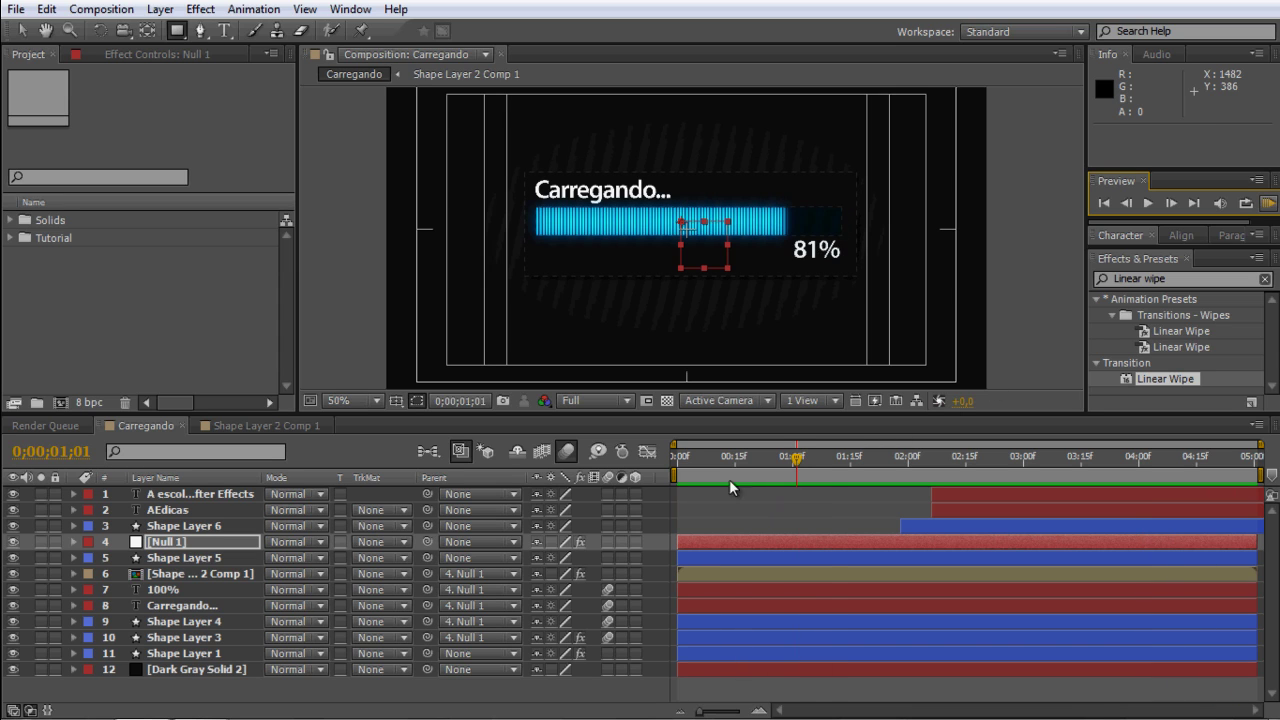
left_click(764, 455)
Try the Null 1 layer's Barra Carregando slider at 51,63 and undo the change.
left_click(165, 548)
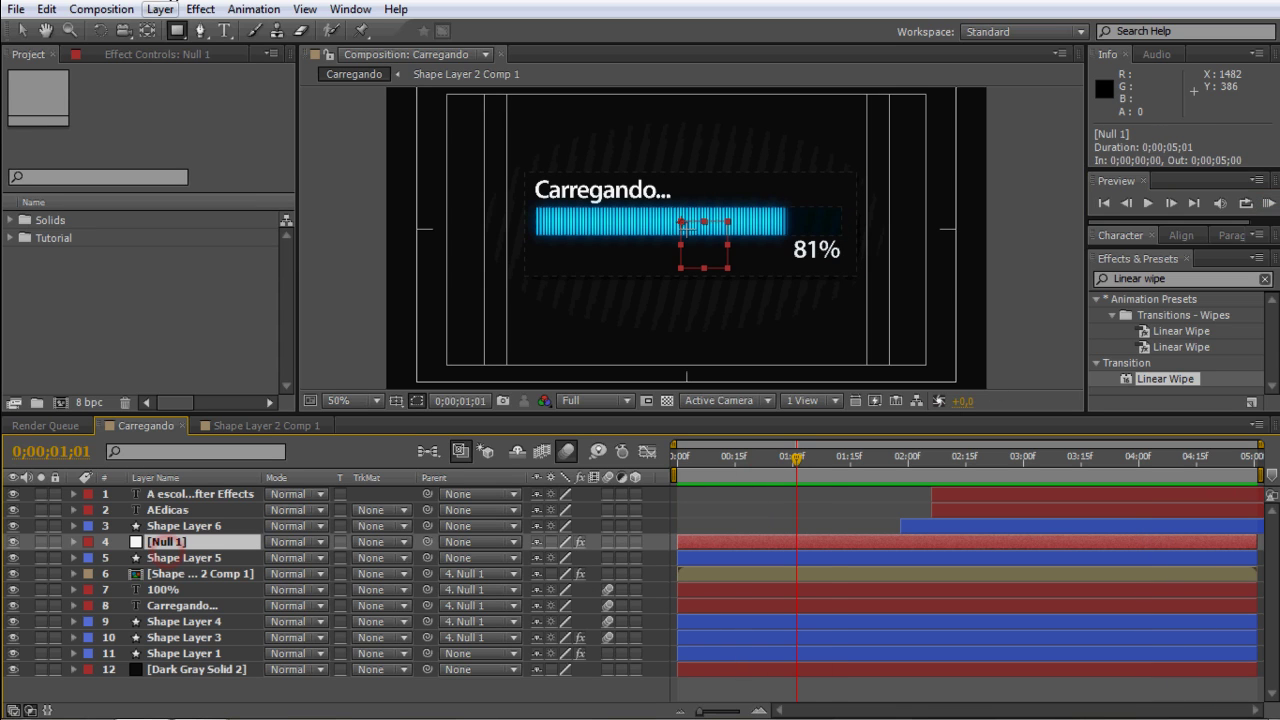
left_click(157, 54)
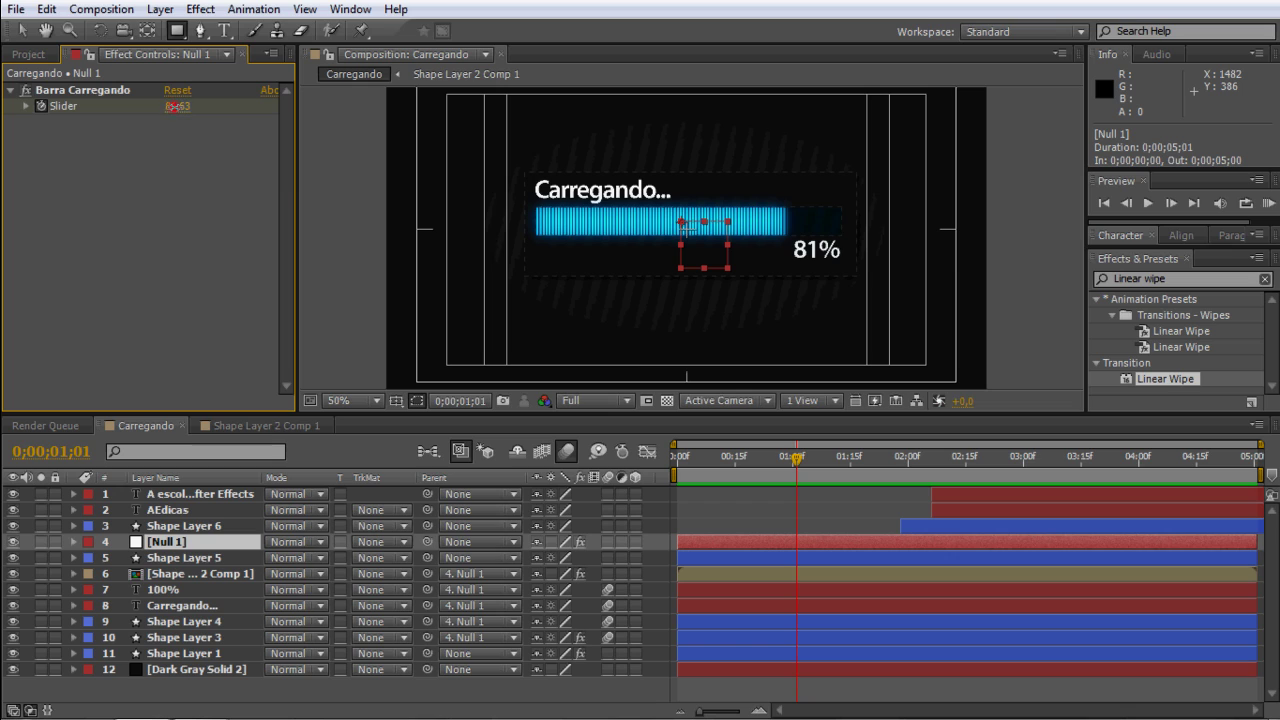
mouse_move(153, 113)
left_mouse_down()
mouse_move(205, 111)
mouse_move(151, 111)
left_mouse_up()
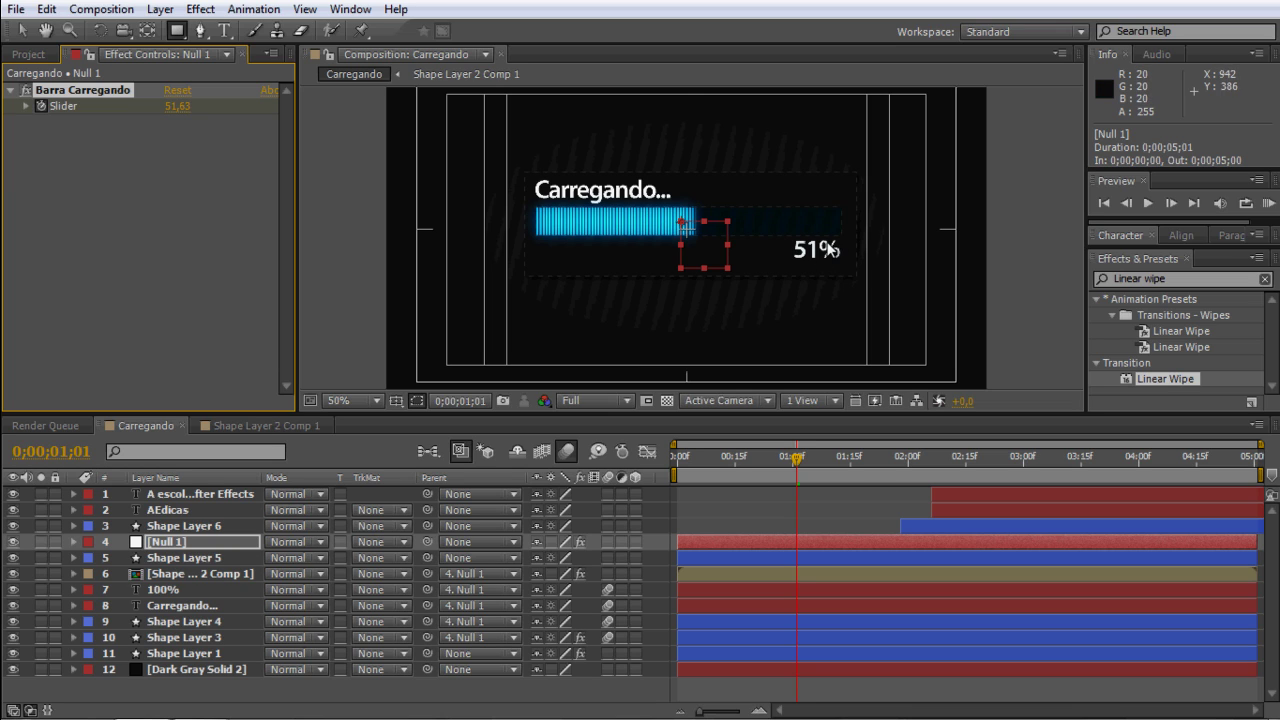
key("ctrl+z")
Create a new 650 x 65 px composition named Barra at 29,97 fps with a duration of 0;00;05;01.
left_click(26, 54)
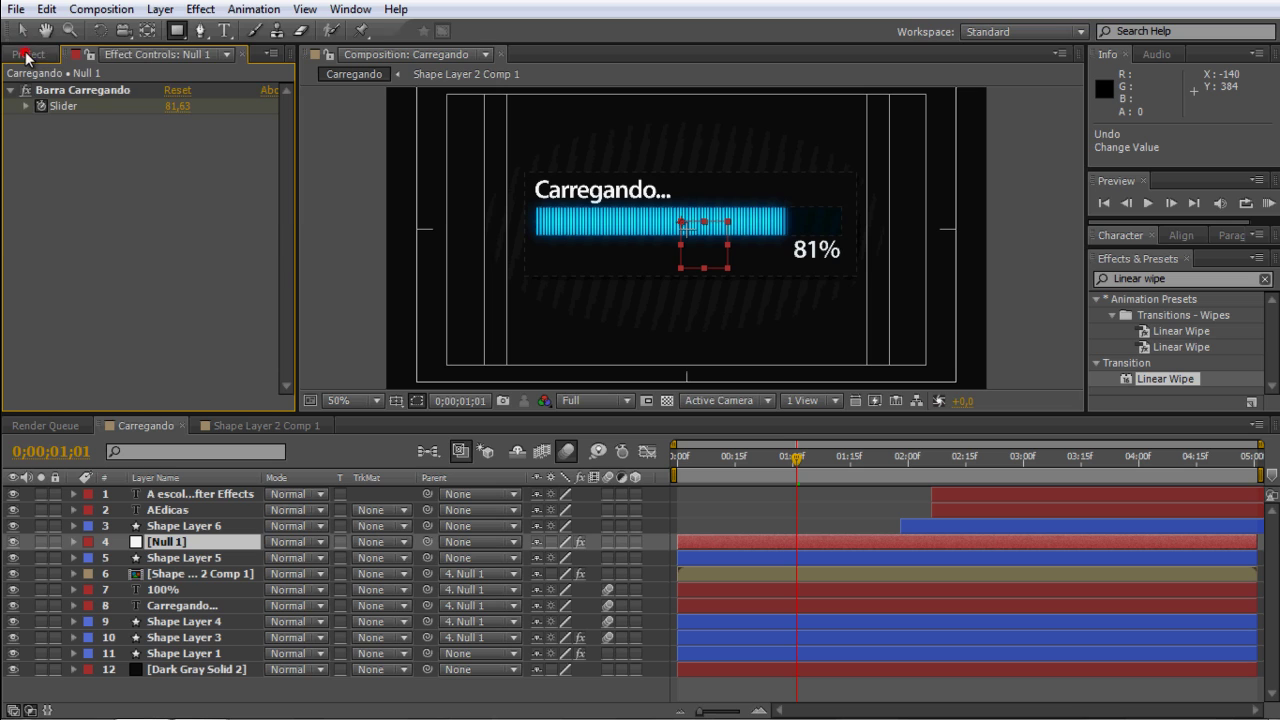
left_click(61, 399)
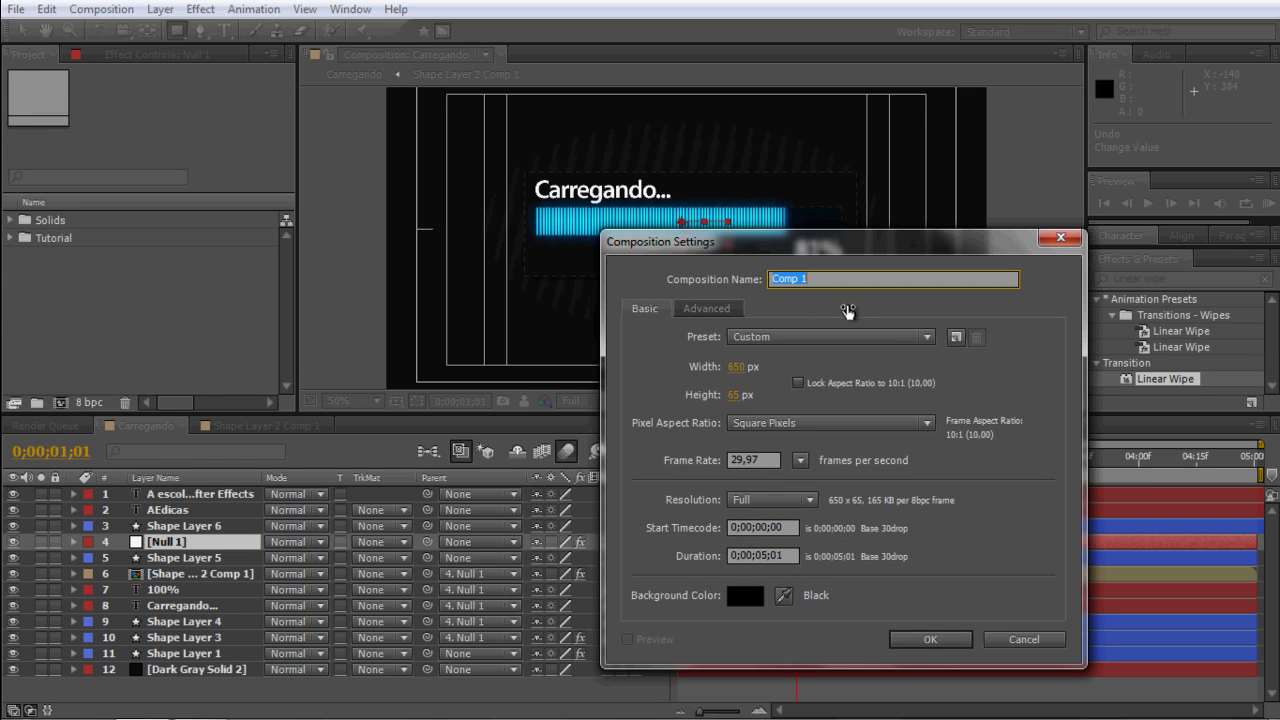
type("Barra")
left_click(930, 639)
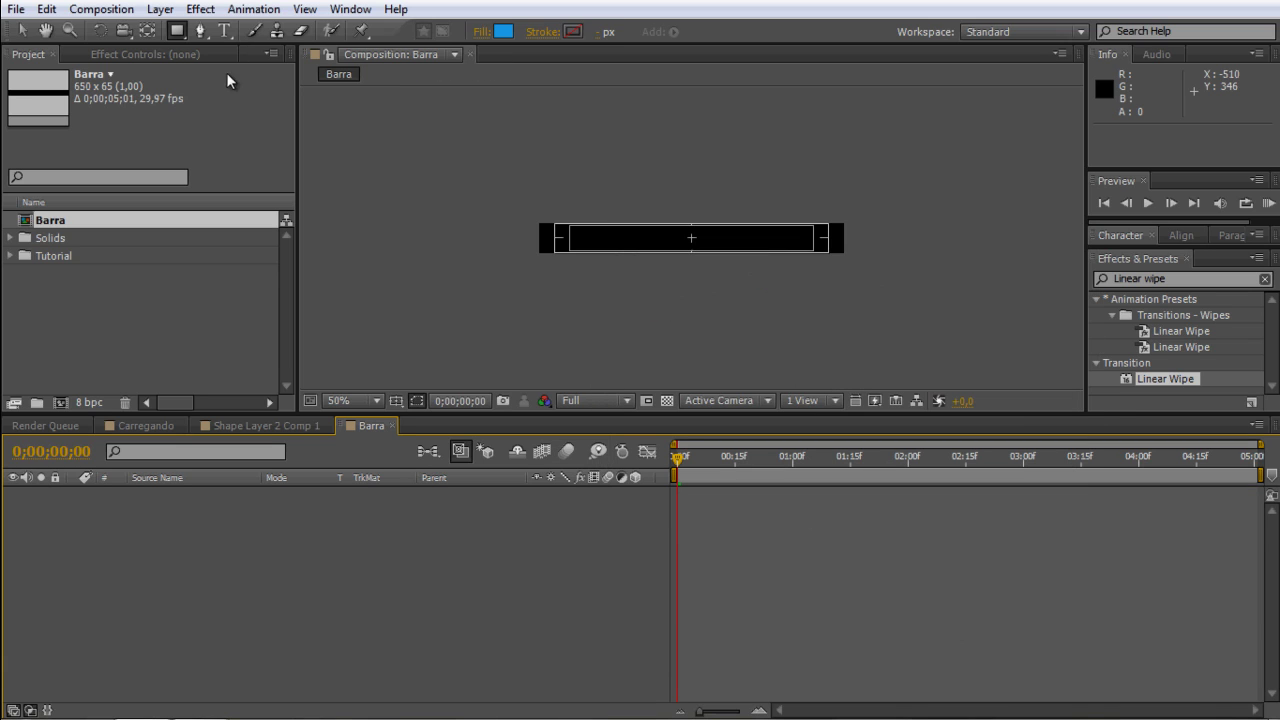
Draw a thin vertical blue rectangle without stroke, about 4 x 60 px, at the left end of the Barra composition.
left_click(177, 33)
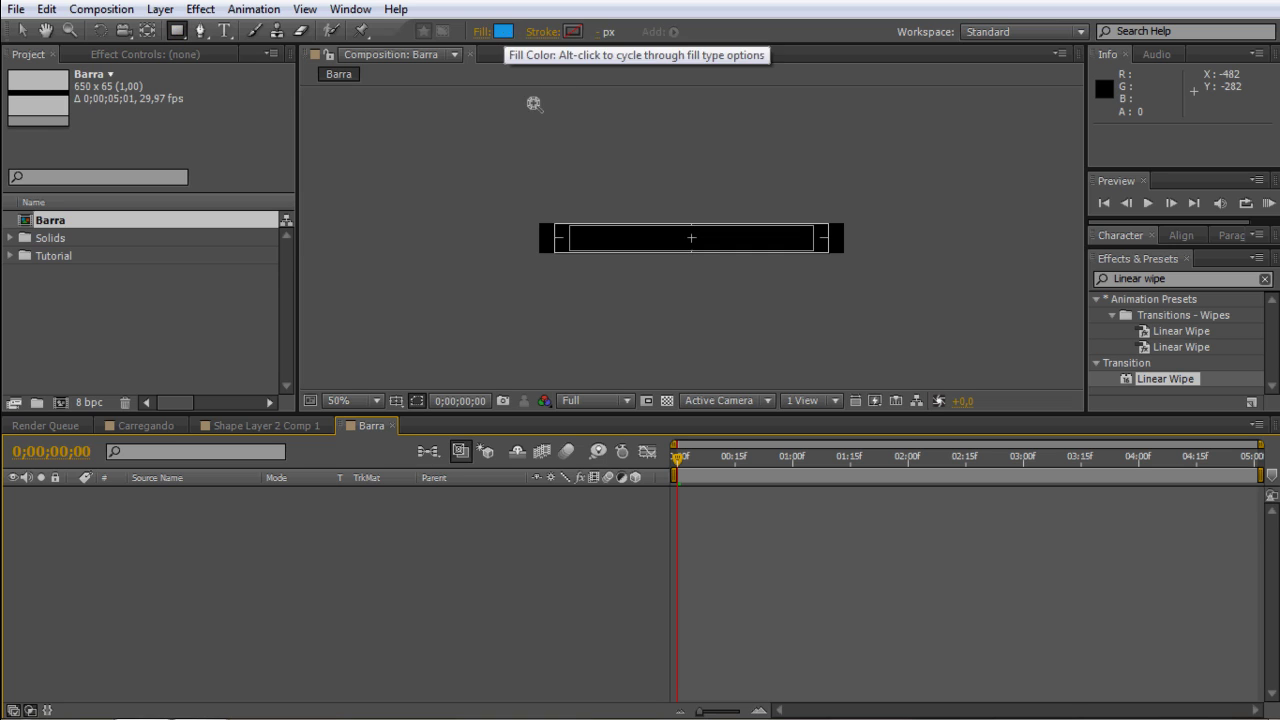
key("z")
left_click(584, 243)
left_click(745, 222)
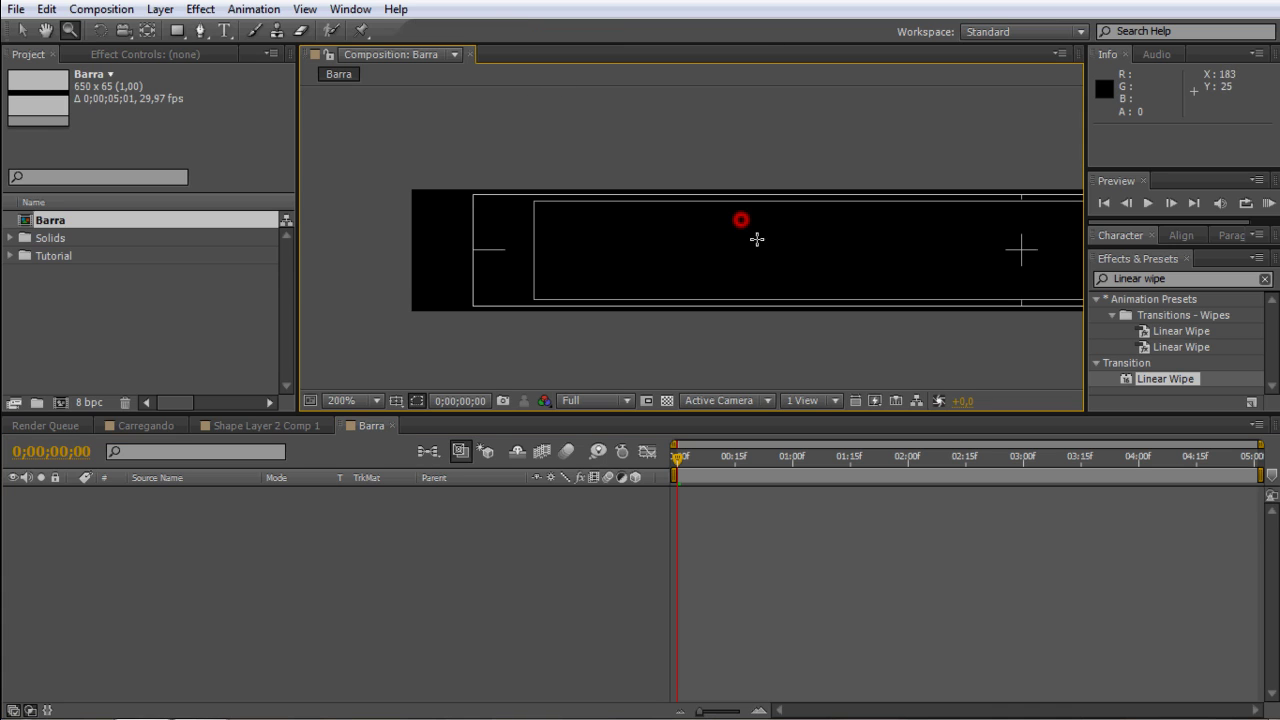
left_click(178, 32)
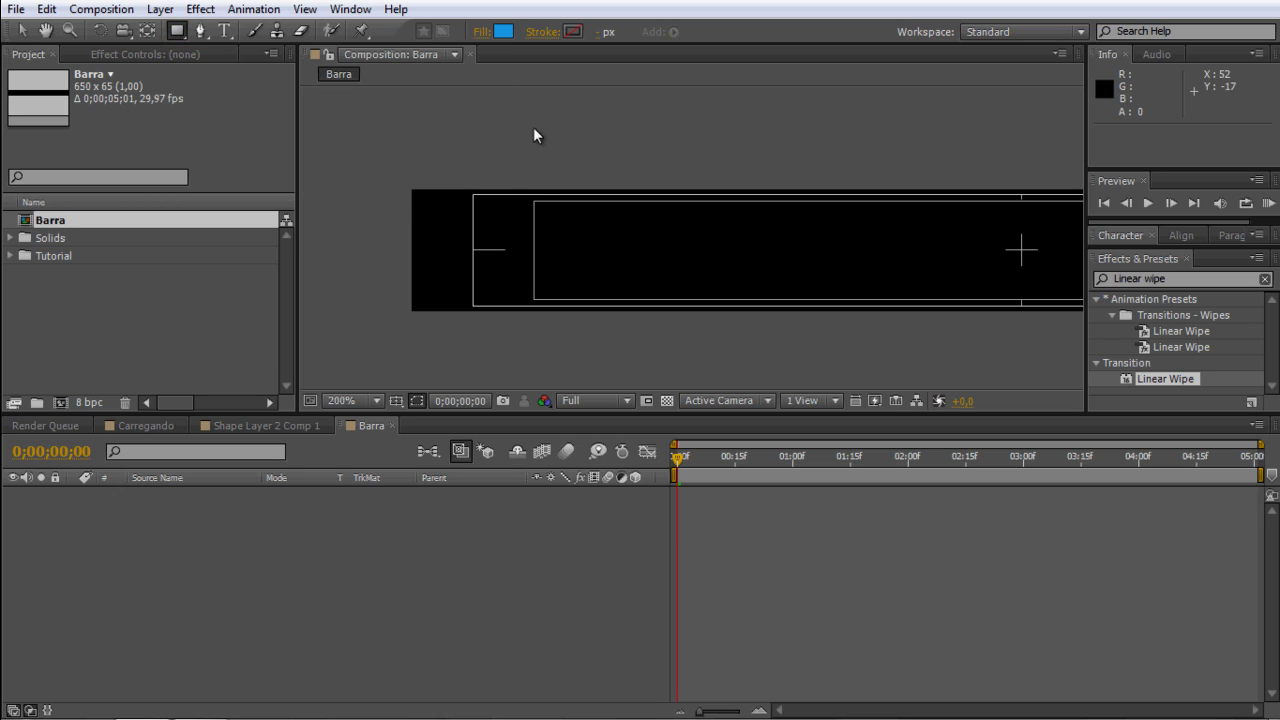
left_click(543, 31)
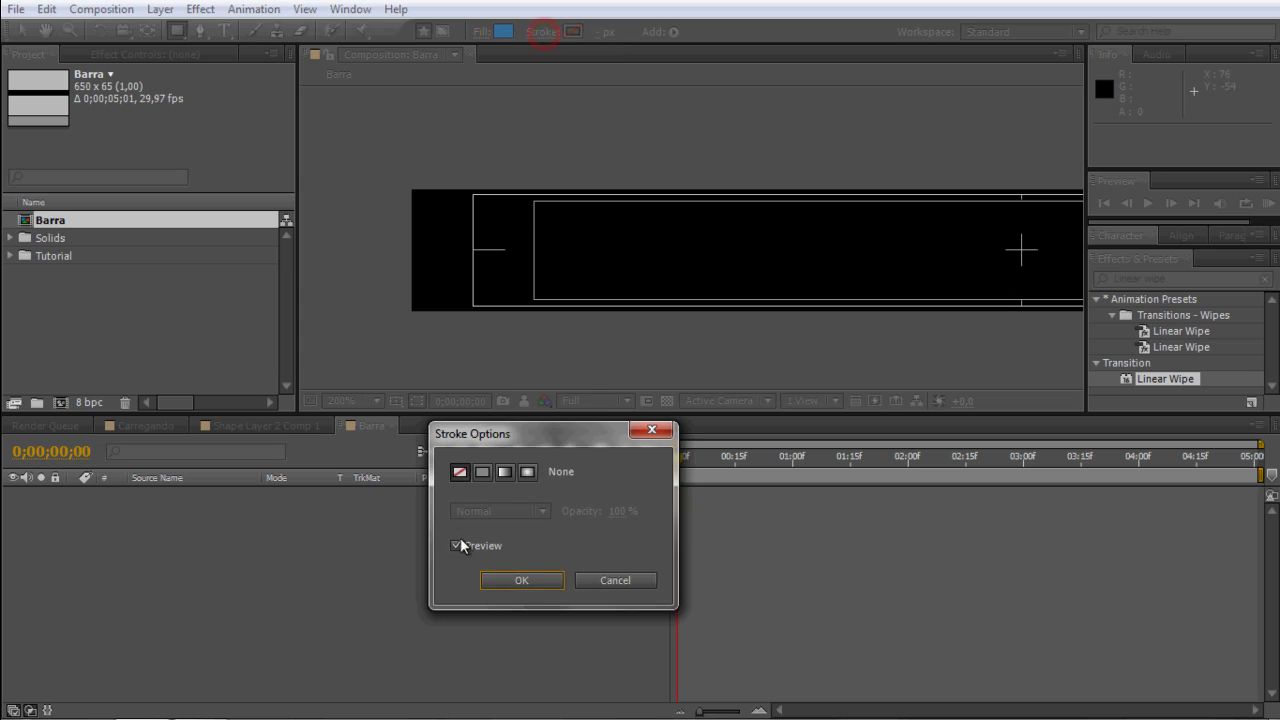
left_click(459, 471)
left_click(521, 579)
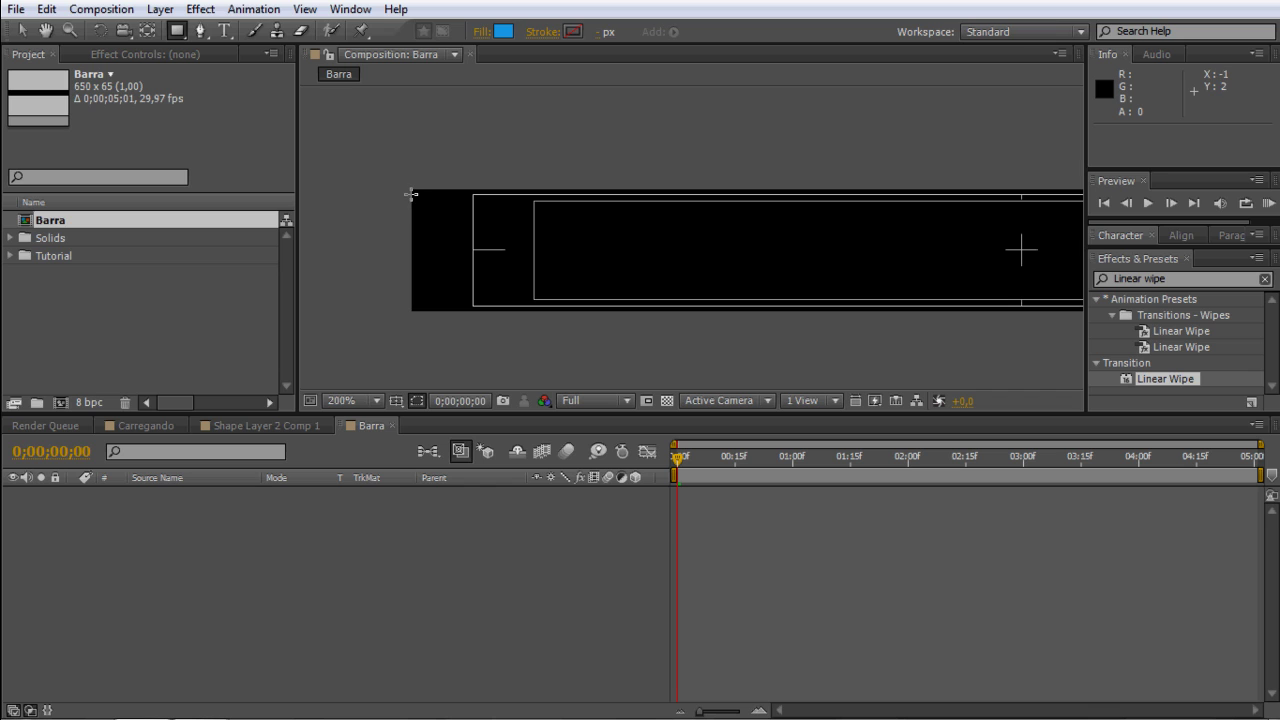
left_click_drag(413, 193, 420, 307)
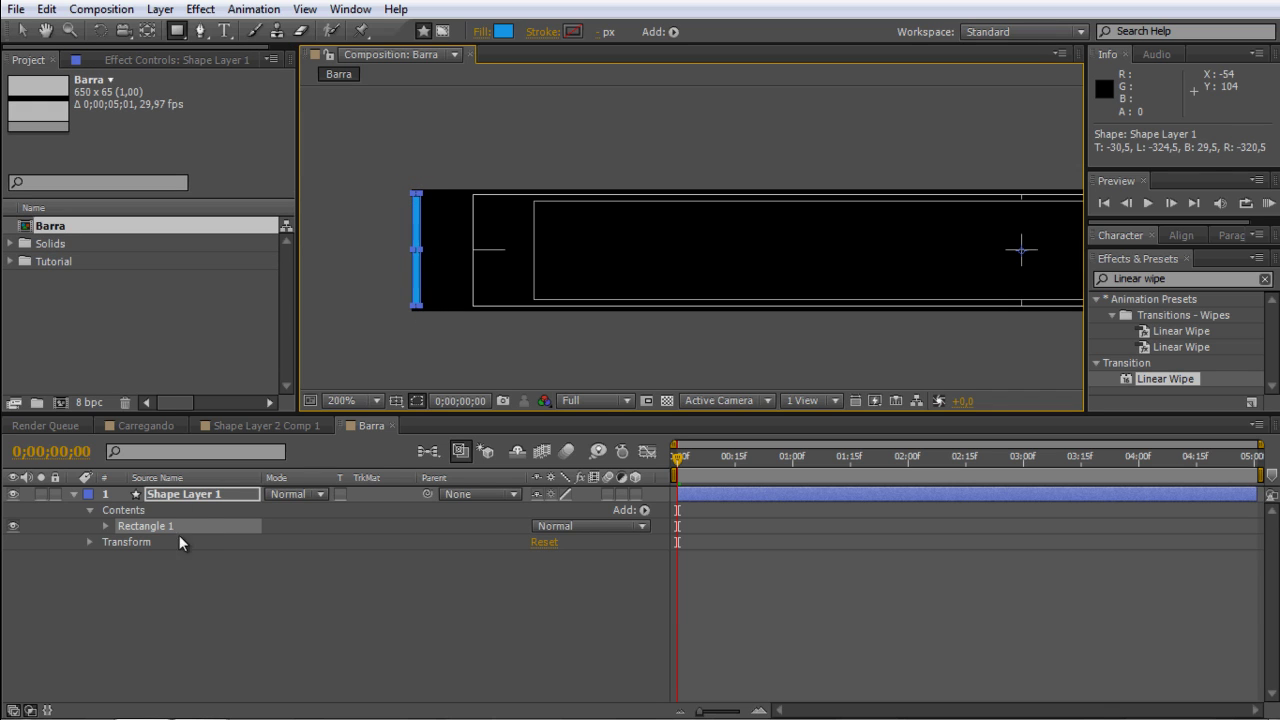
Set the rectangle path's size to 4 x 58 px with the proportions unlinked.
left_click(106, 526)
left_click(121, 541)
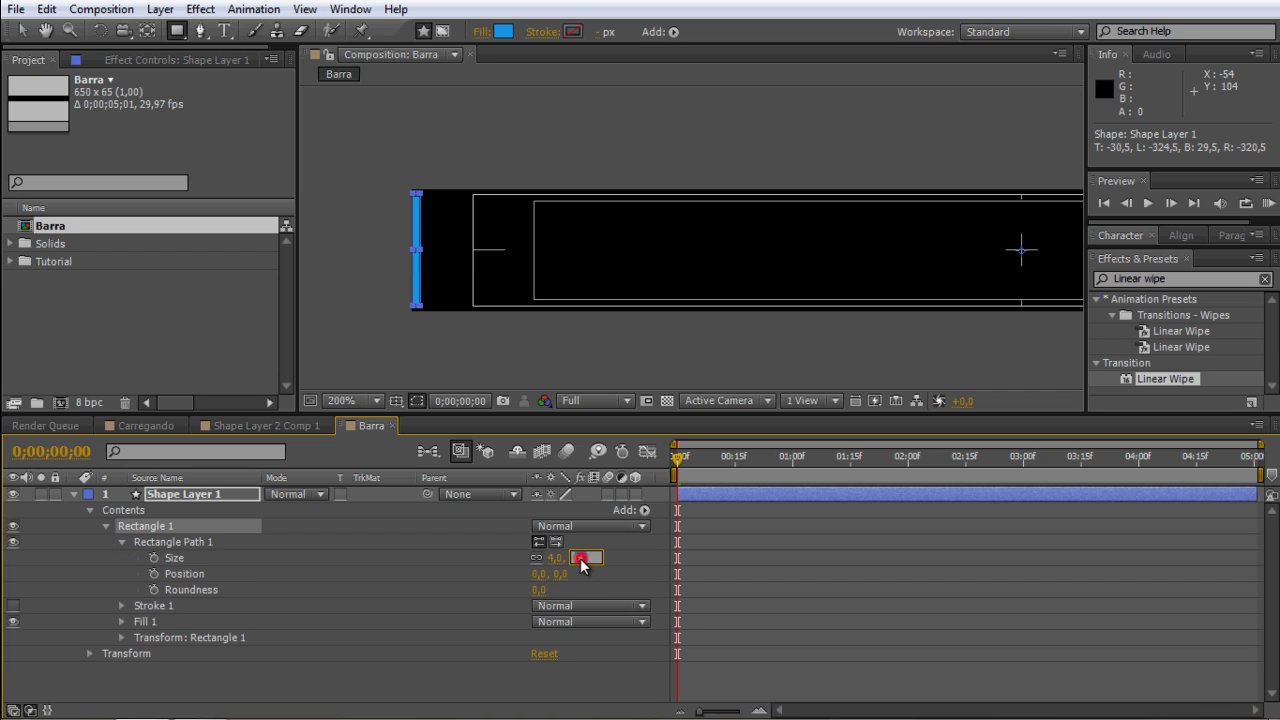
type("58")
left_click(618, 559)
left_click(537, 558)
left_click(555, 558)
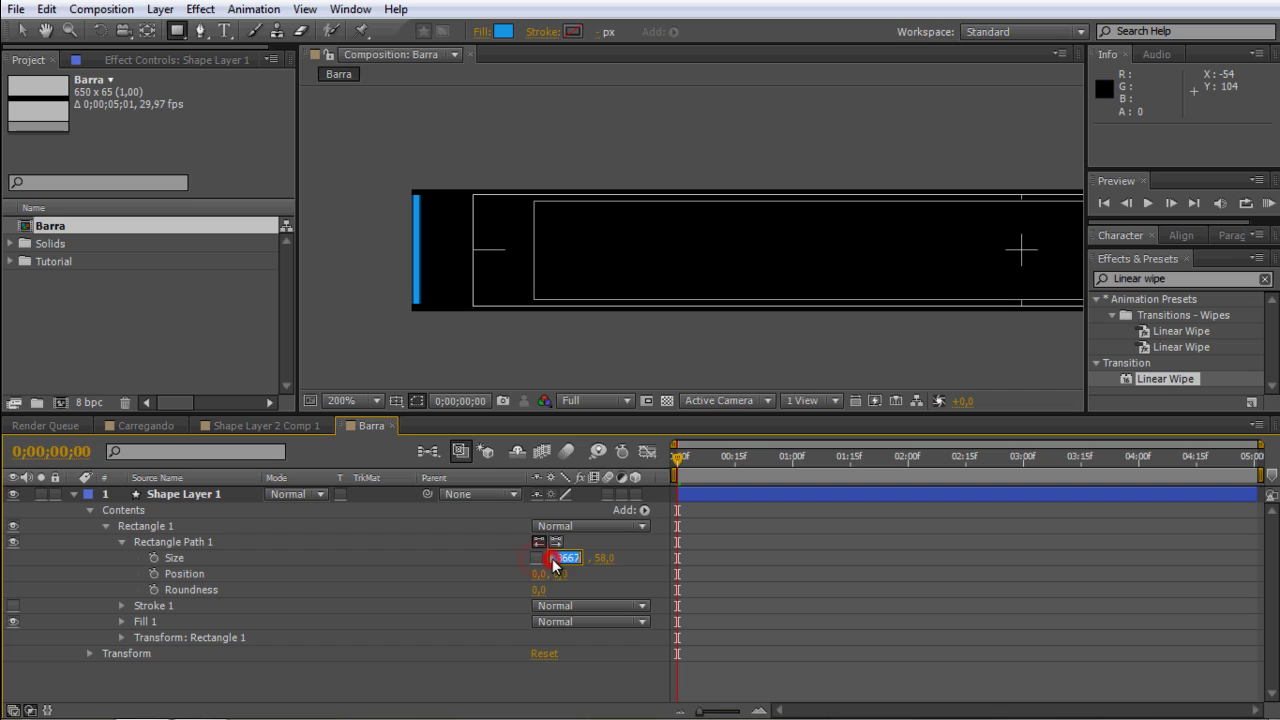
type("4")
left_click(618, 578)
left_click(106, 526)
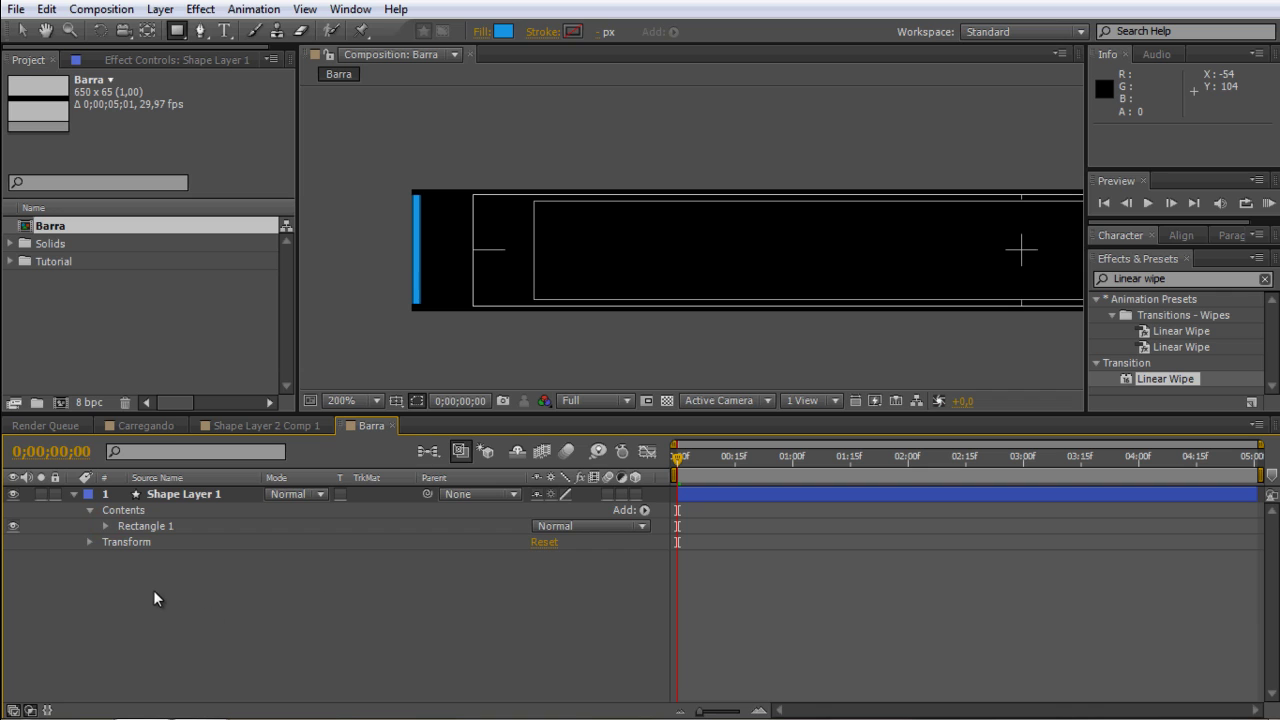
Add a Repeater to the contents of the shape layer.
left_click(182, 500)
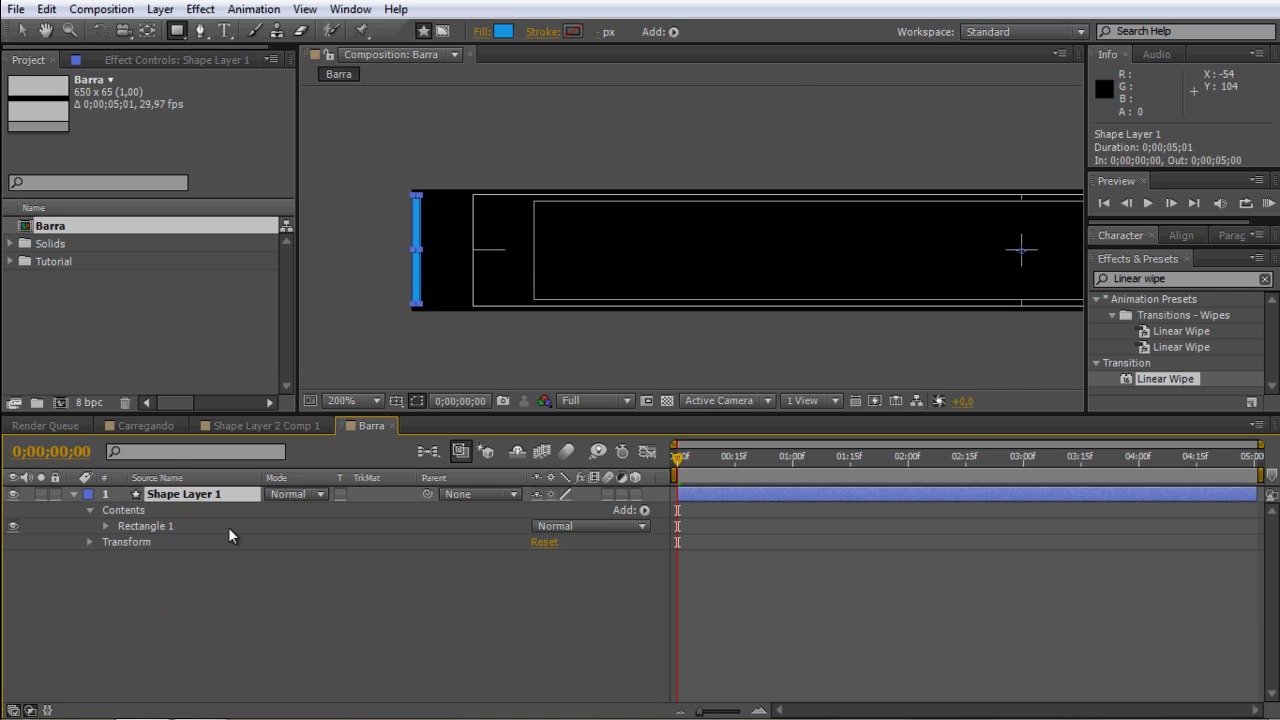
left_click(645, 511)
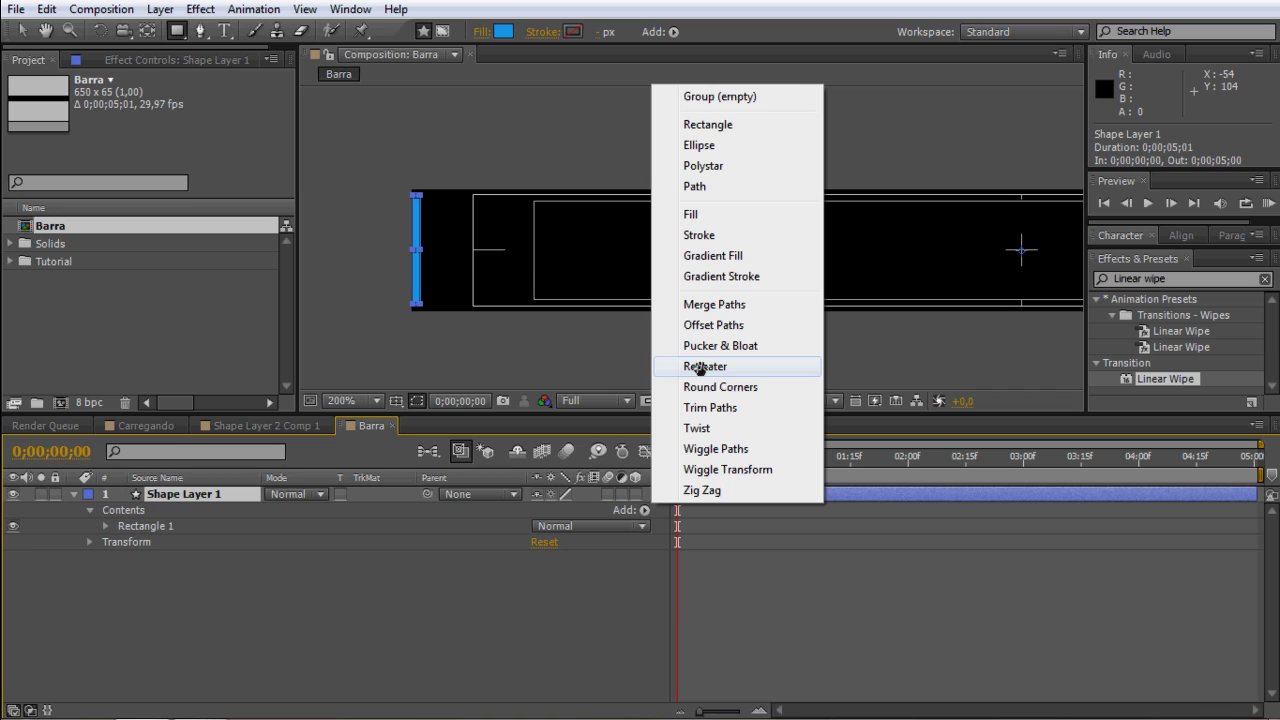
left_click(701, 367)
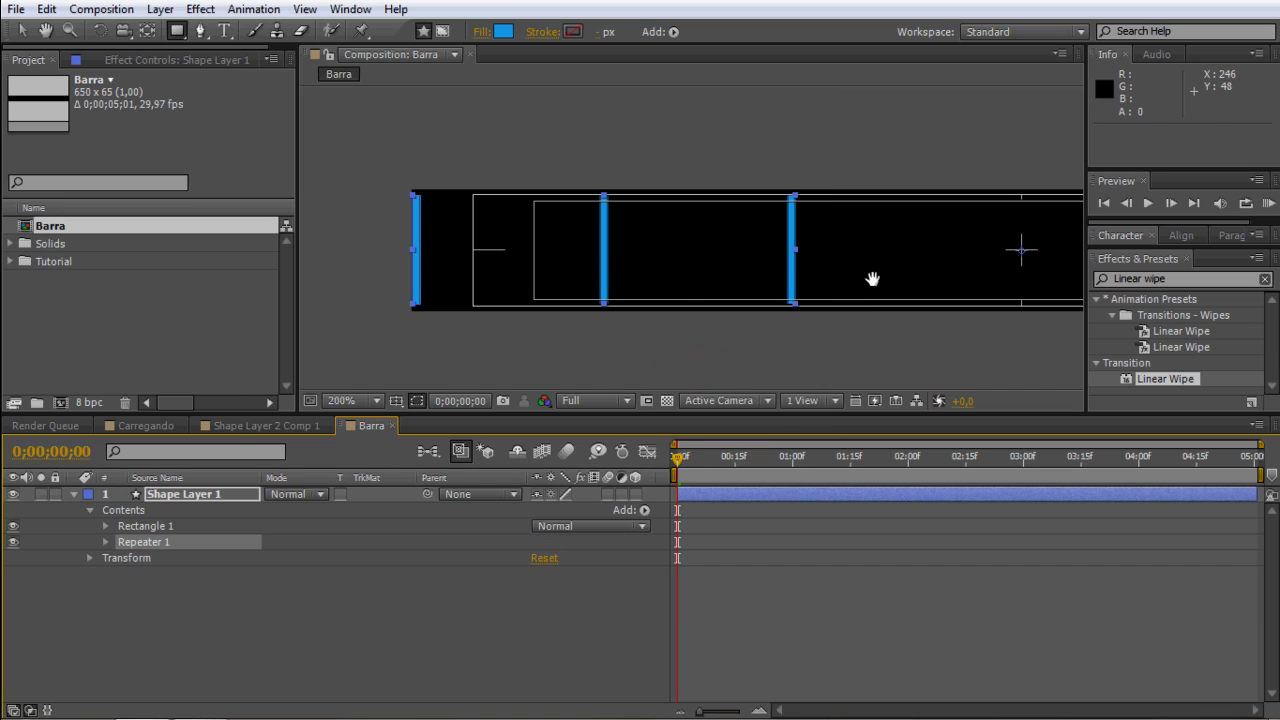
Set the Repeater's transform position to 6,5, 0,0 so that the copies sit close together.
key("z")
left_click(908, 246, "alt")
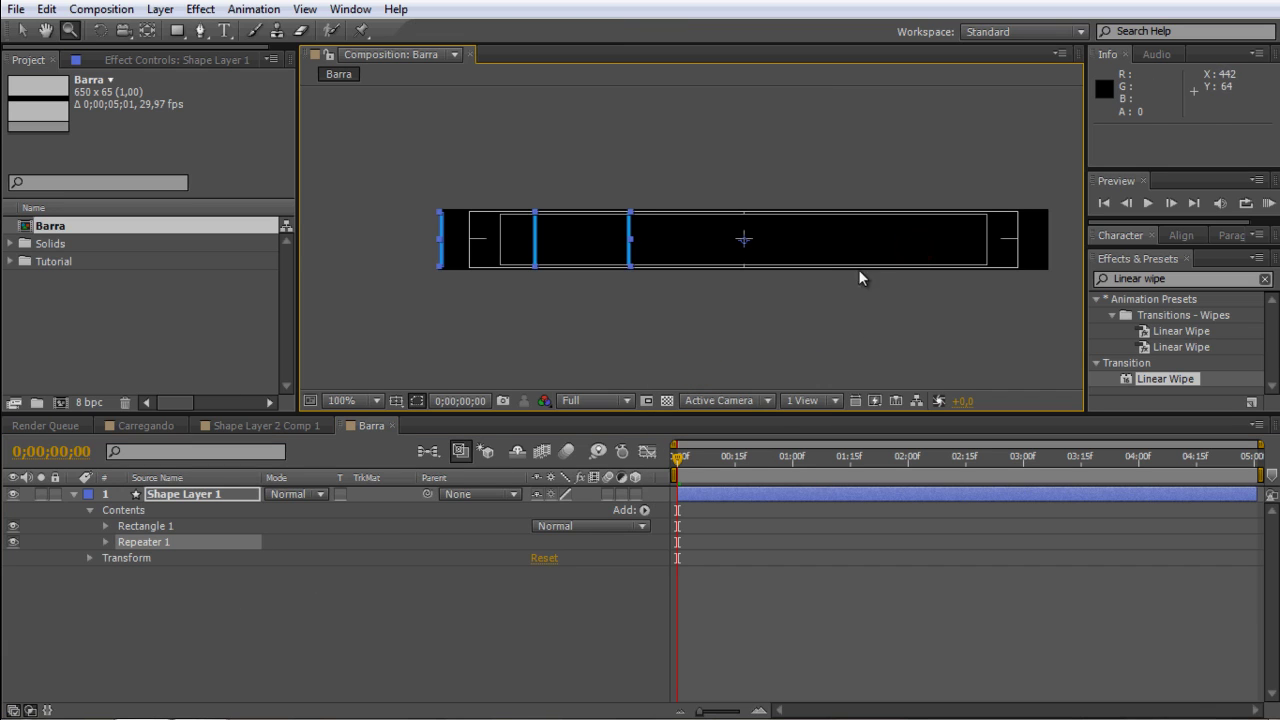
left_click_drag(820, 248, 786, 262)
key("v")
left_click(105, 541)
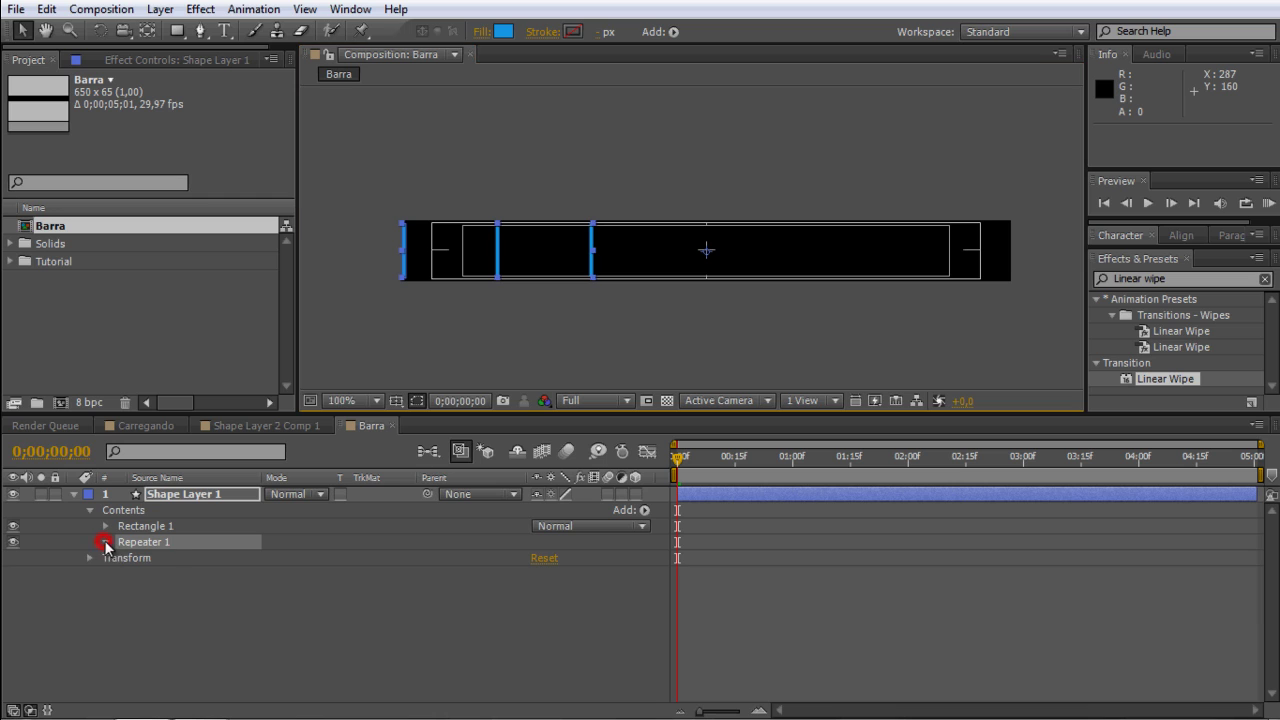
left_click(122, 606)
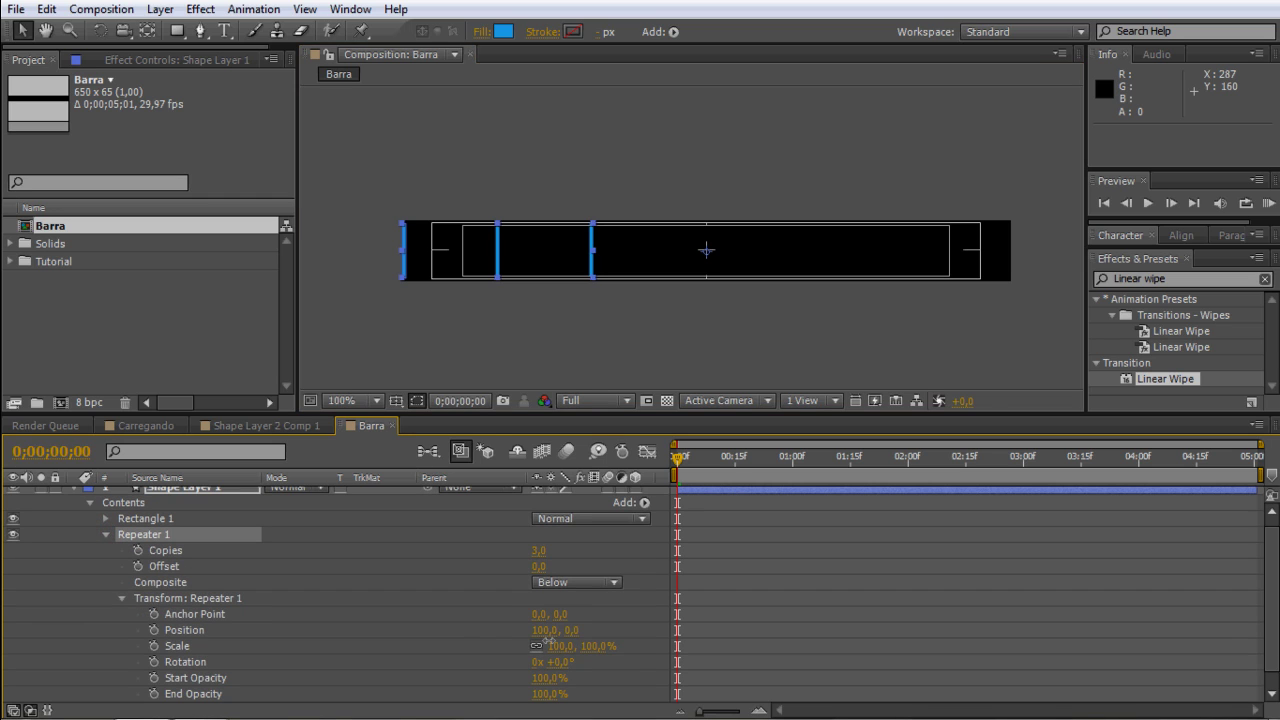
left_click_drag(543, 630, 457, 630)
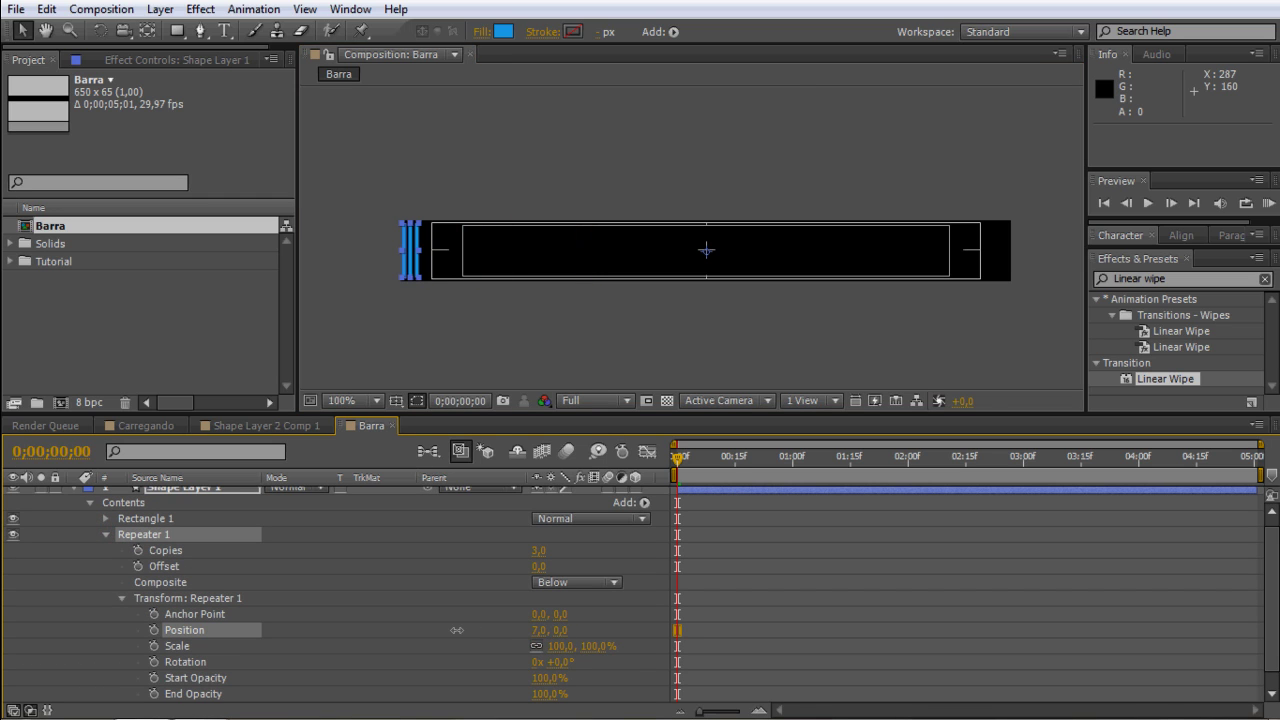
left_click_drag(537, 630, 540, 639)
Set the Repeater's number of copies to 100 and collapse the layer's contents.
left_click(547, 549)
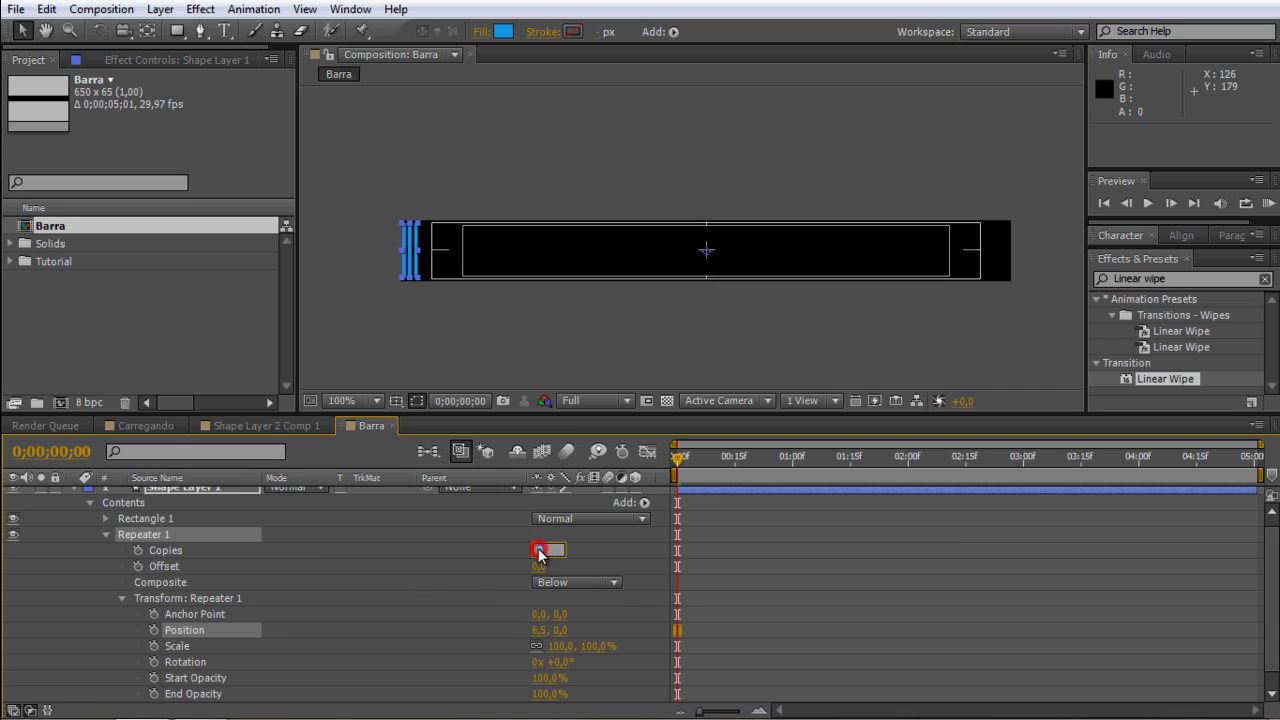
type("100")
left_click(608, 556)
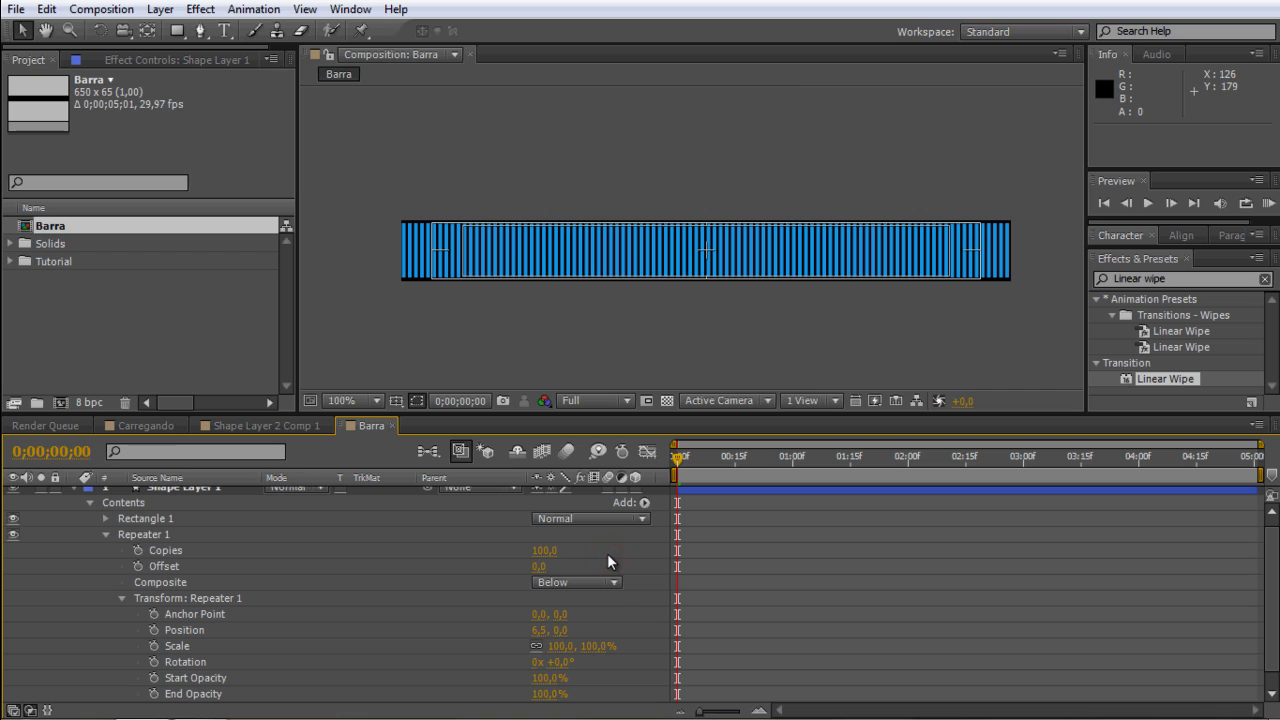
left_click(90, 503)
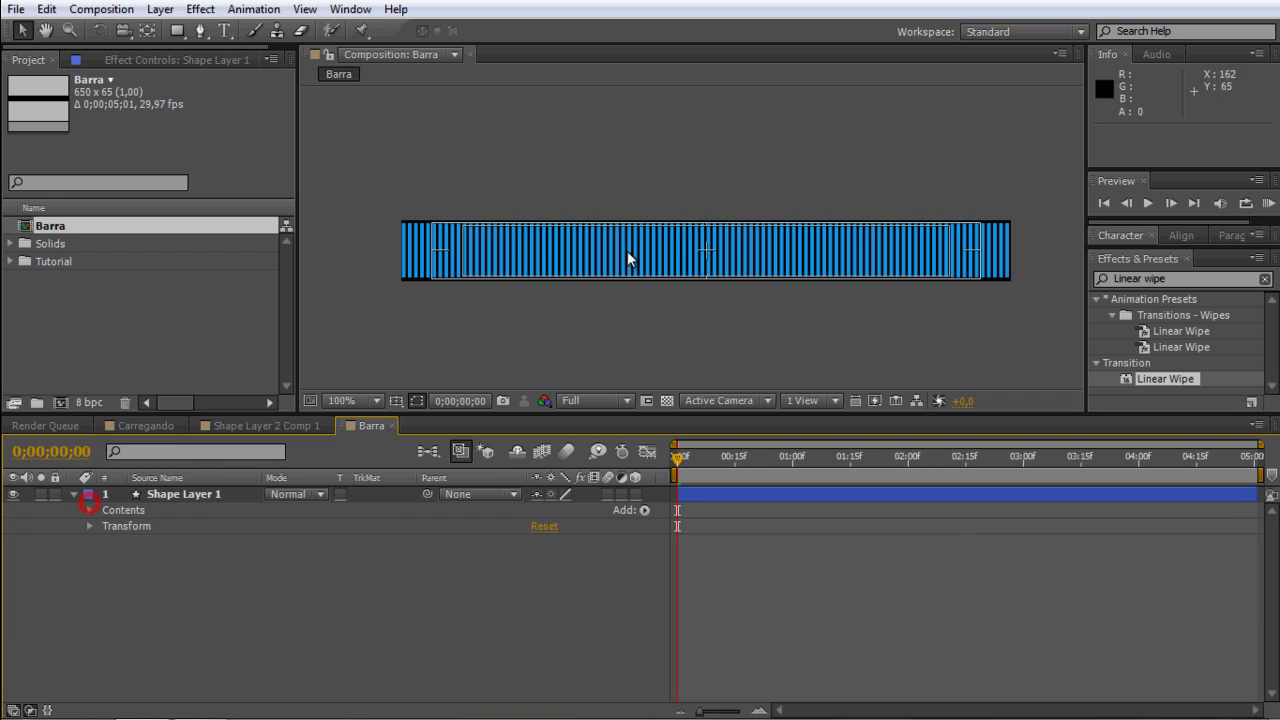
Shift the striped shape layer horizontally about 98 px to the right within the composition.
left_click(160, 494)
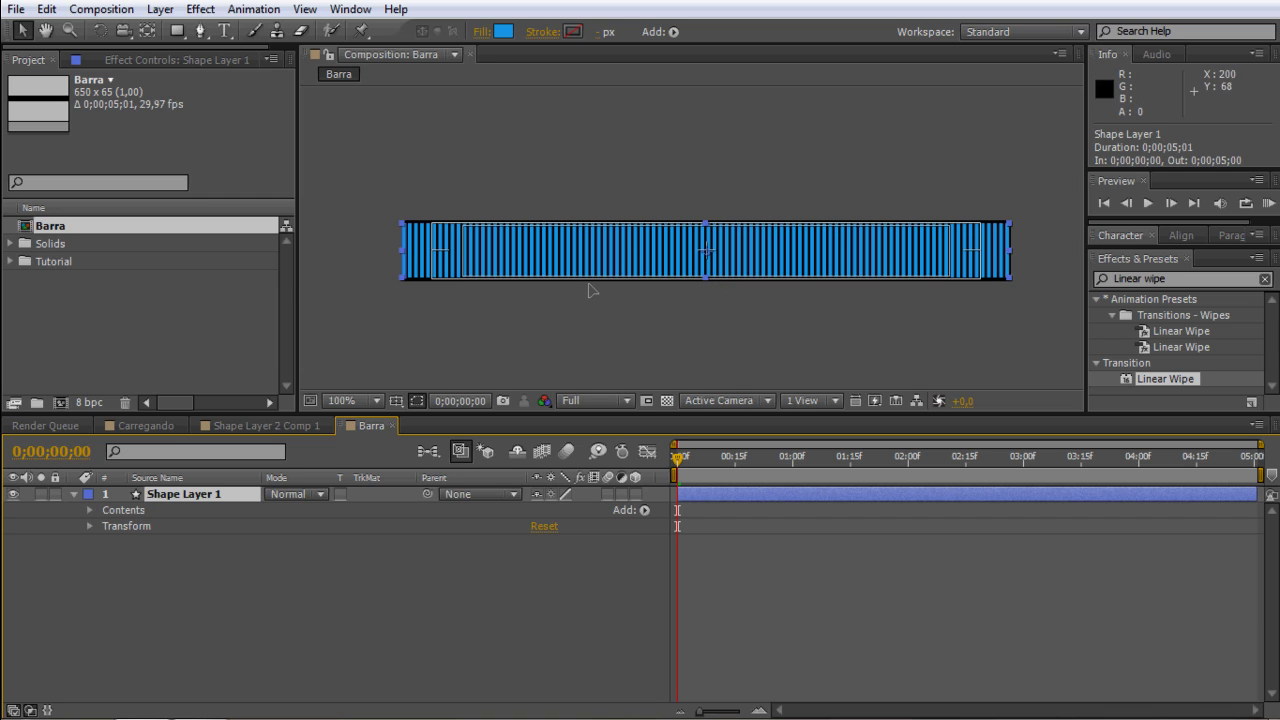
left_click_drag(472, 260, 570, 260)
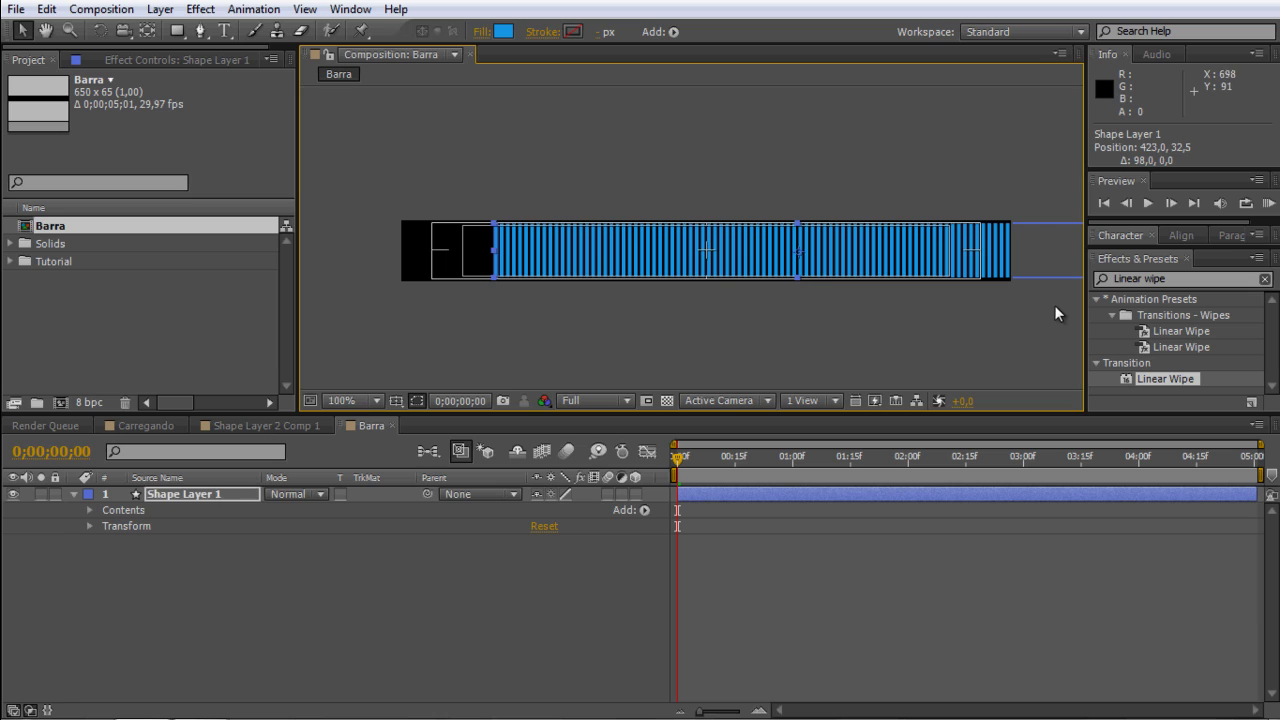
Apply the Linear Wipe effect to the shape layer and try out its Transition Completion, returning it to 0%.
left_click(190, 494)
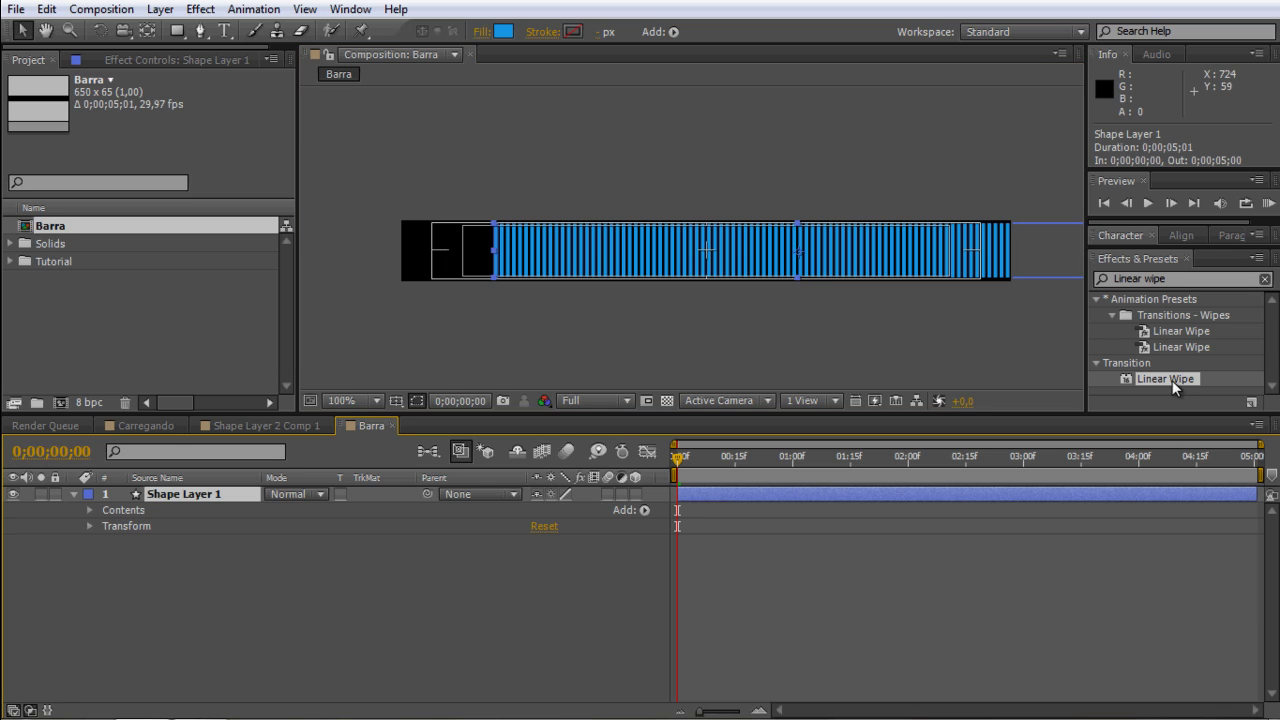
left_click_drag(1163, 381, 195, 494)
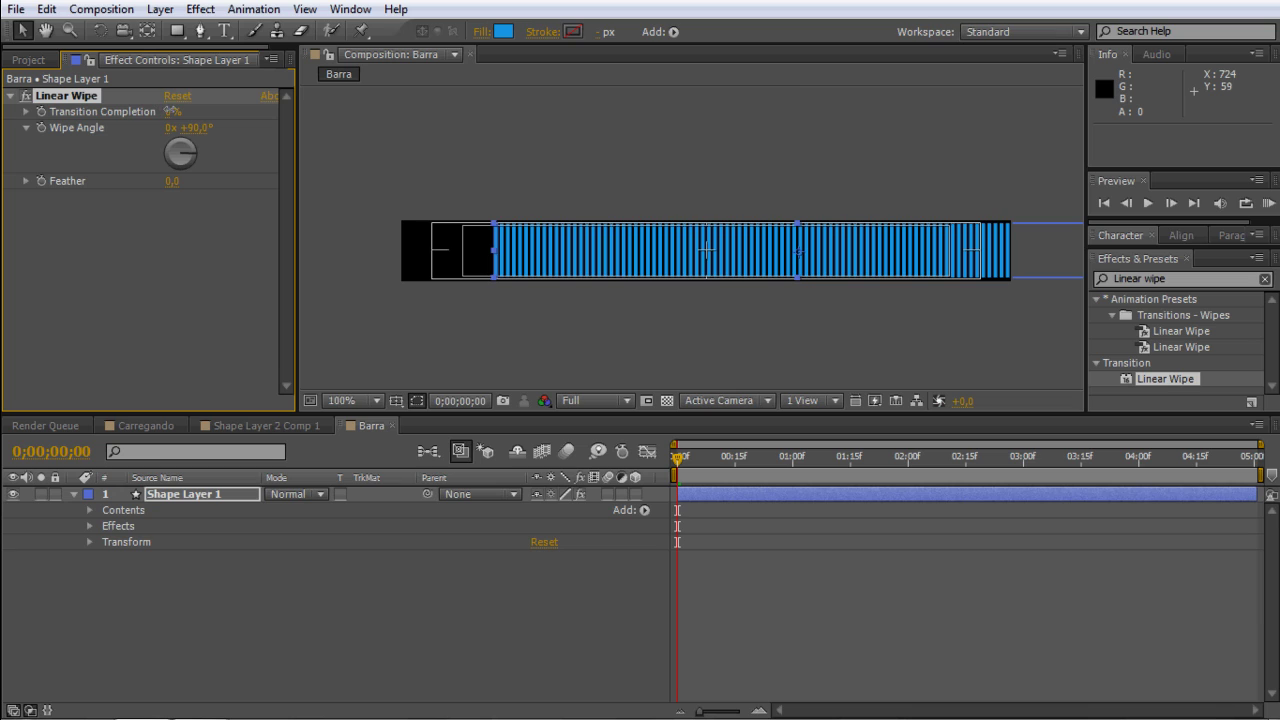
left_click_drag(172, 110, 178, 113)
left_click_drag(167, 113, 156, 116)
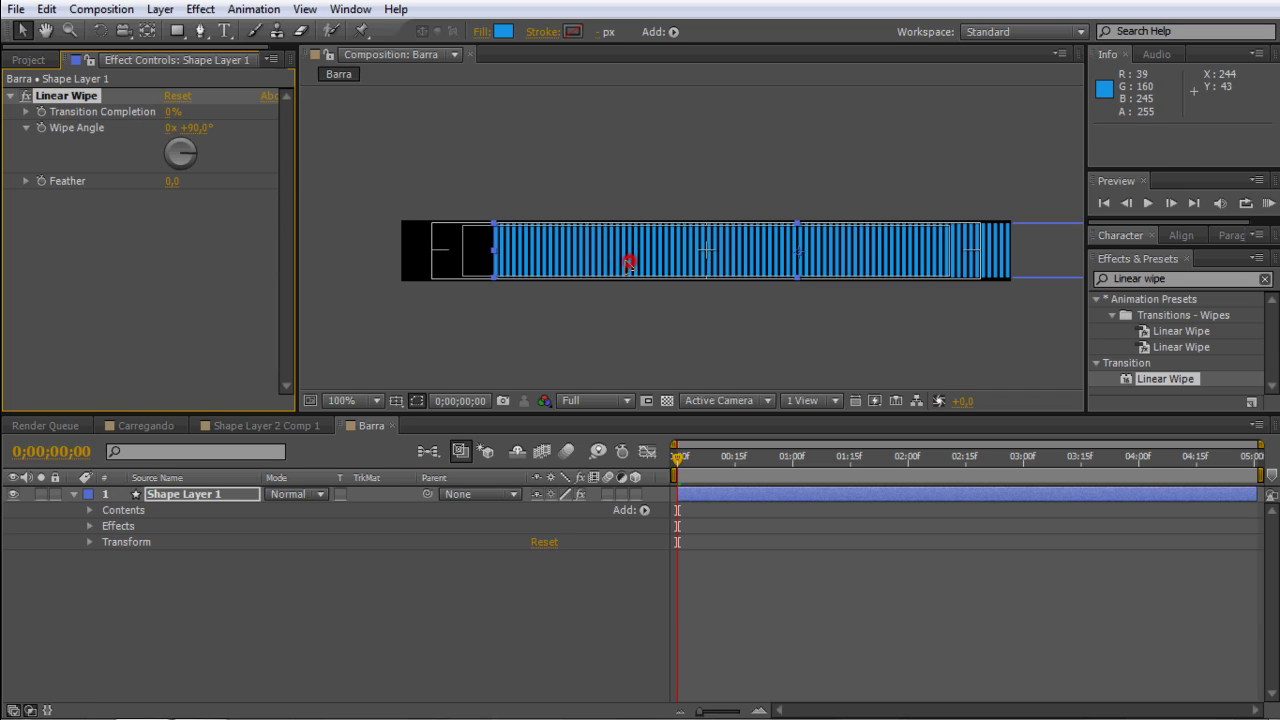
Move the striped layer about 97 px back to the left, to position 326, 32,5.
left_click_drag(629, 263, 540, 270)
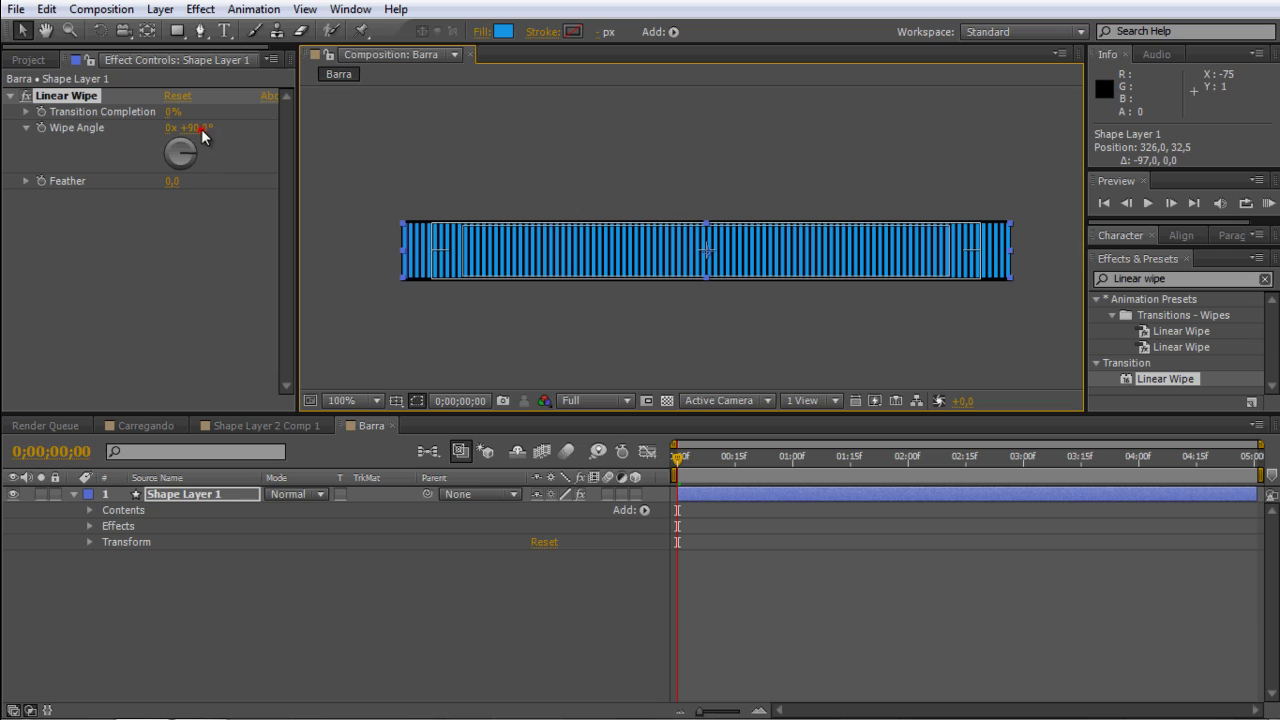
Set the Linear Wipe's angle to -90° and its feather to 5.
left_click(198, 128)
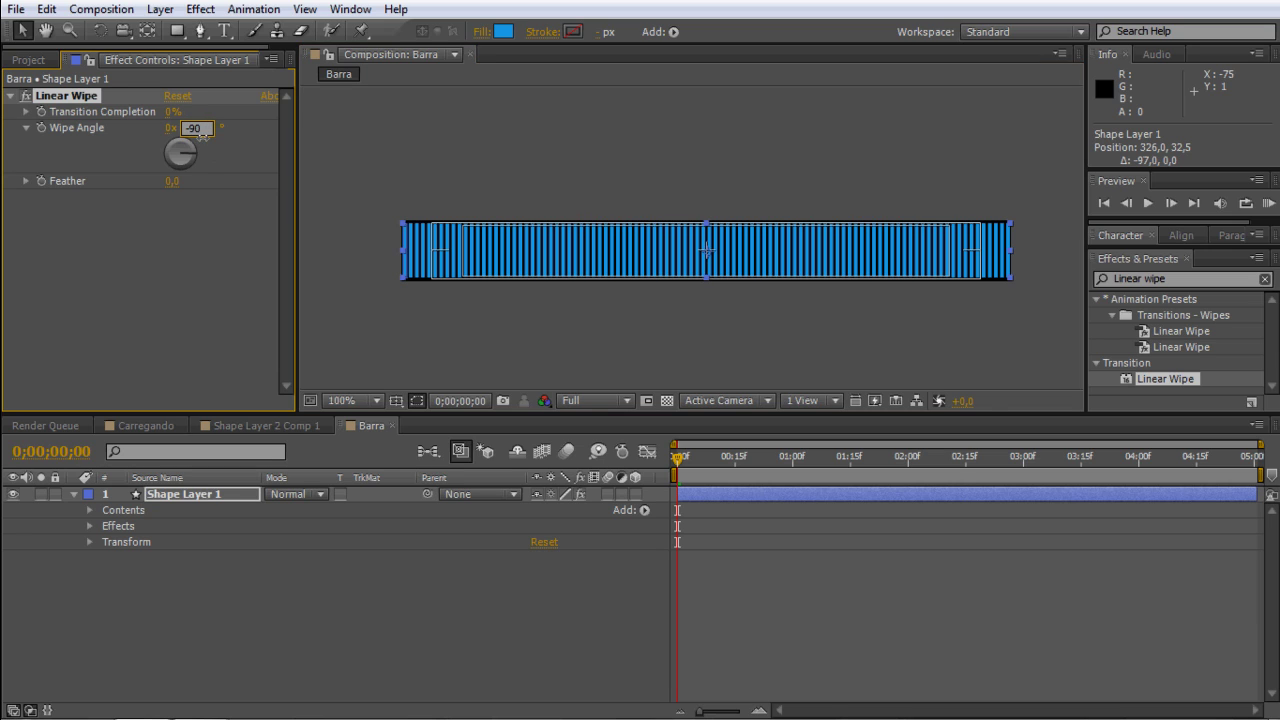
left_click(143, 300)
left_click(171, 181)
type("5")
left_click(160, 216)
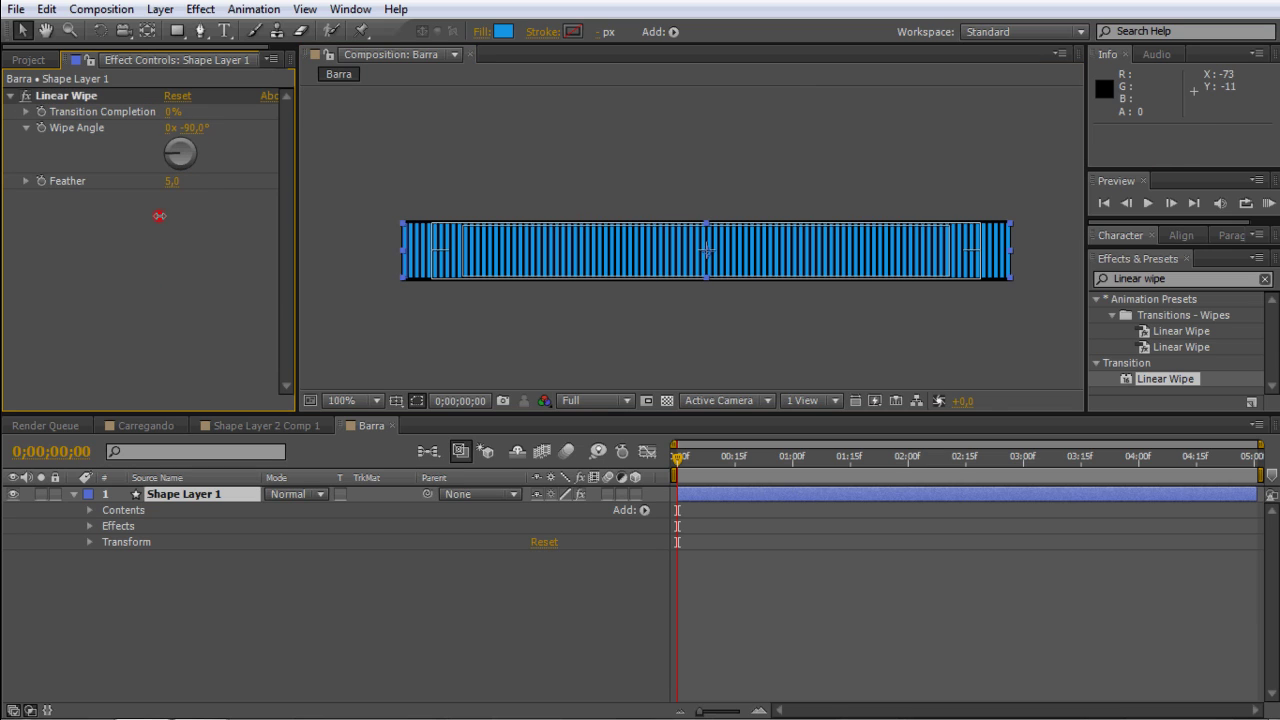
mouse_move(172, 111)
left_mouse_down()
mouse_move(265, 128)
mouse_move(159, 125)
left_mouse_up()
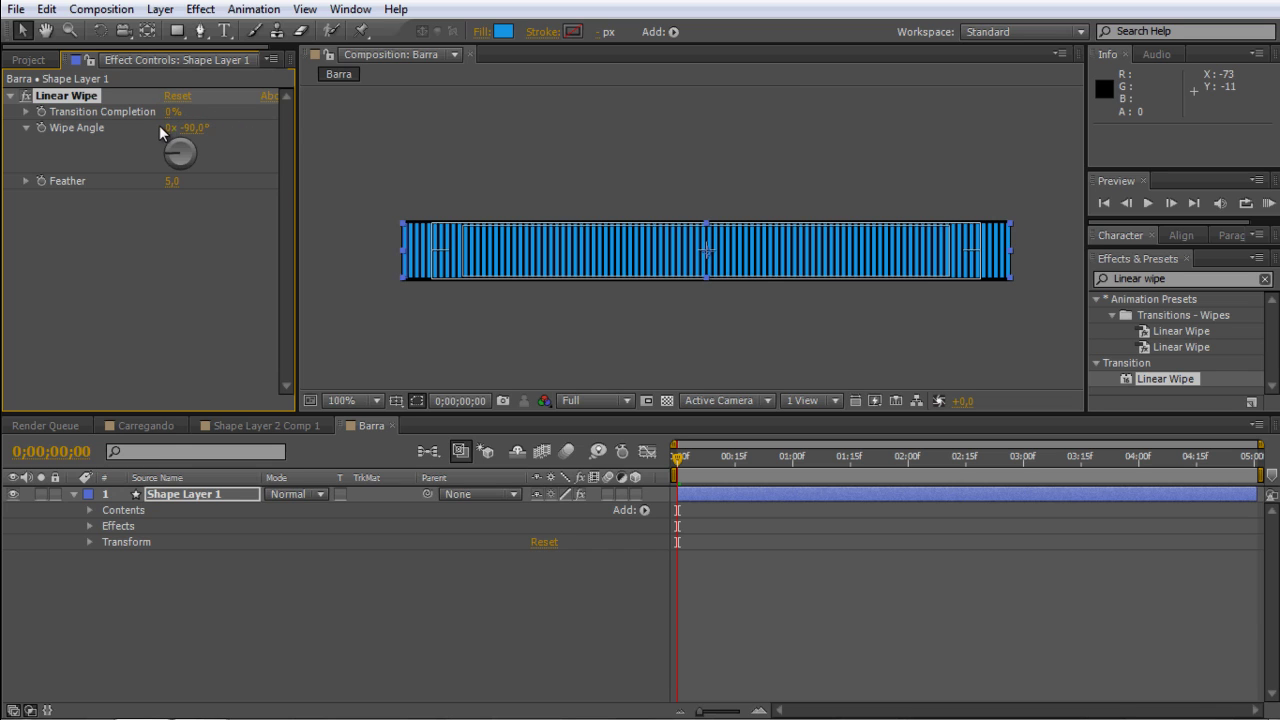
left_click(355, 200)
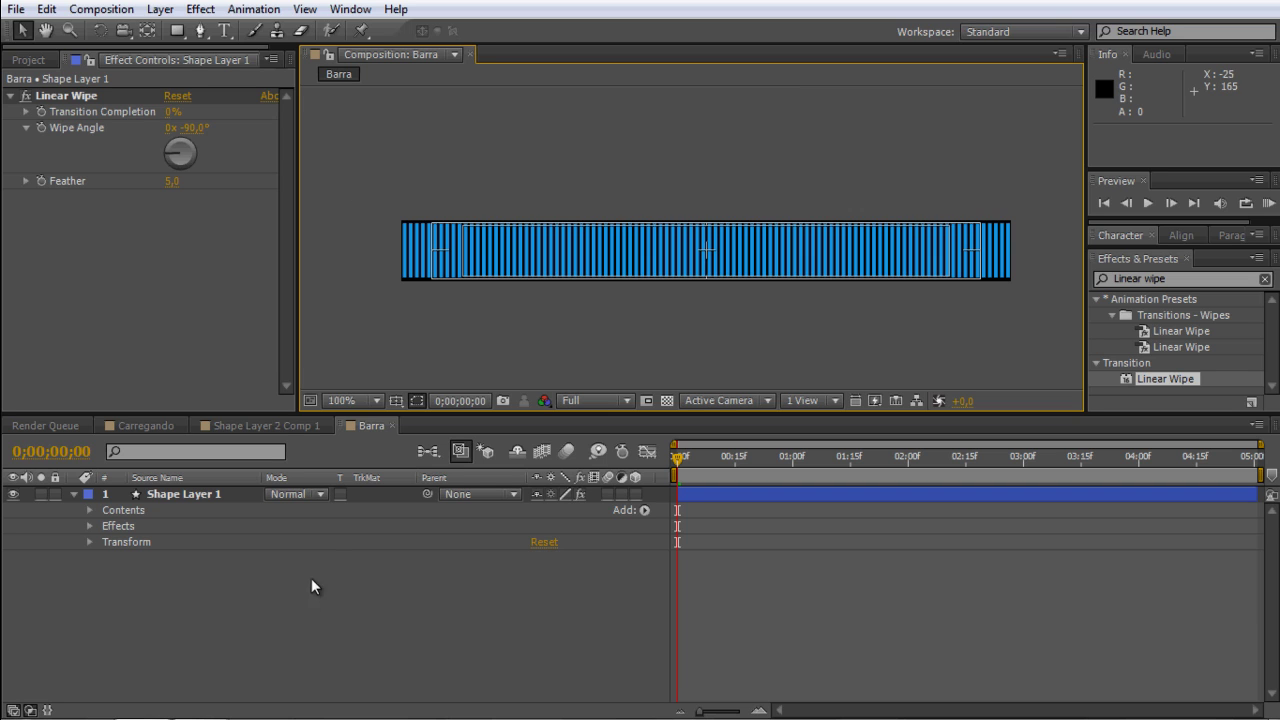
left_click(220, 603)
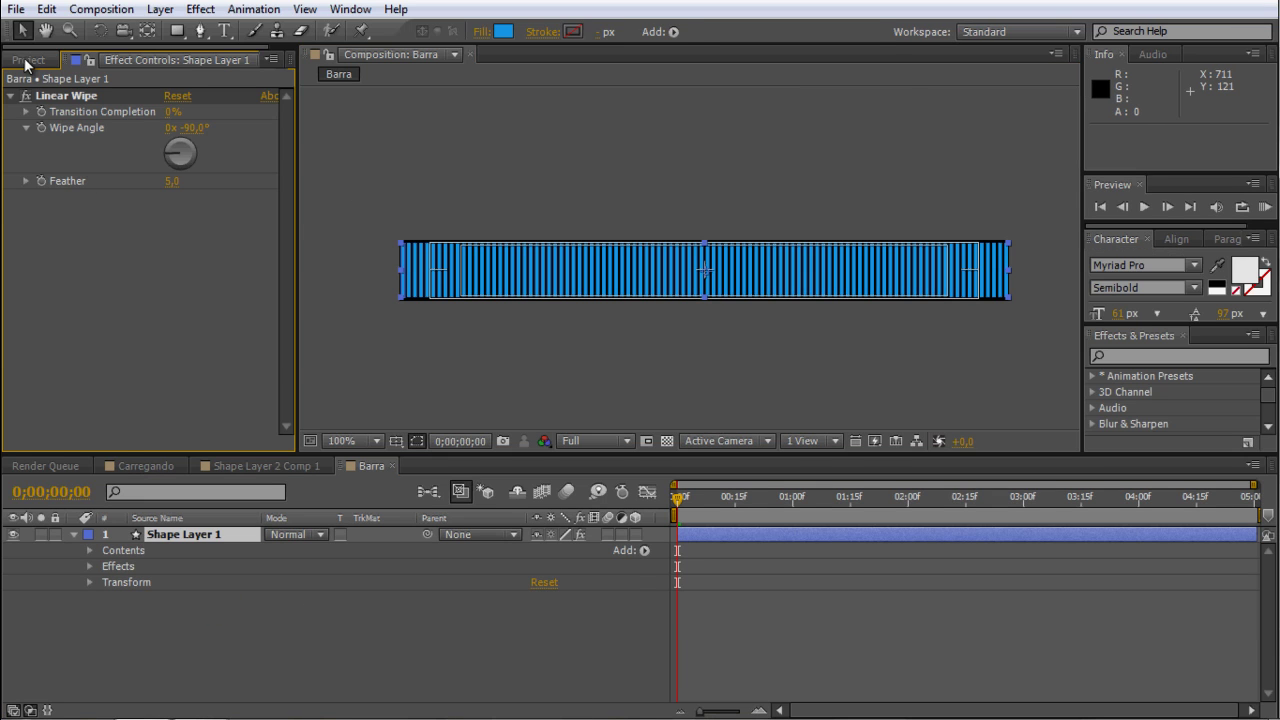
Create a new composition named "Barra de Progresso Final" with the HDV/HDTV 720 29.97 preset.
left_click(25, 60)
left_click(57, 443)
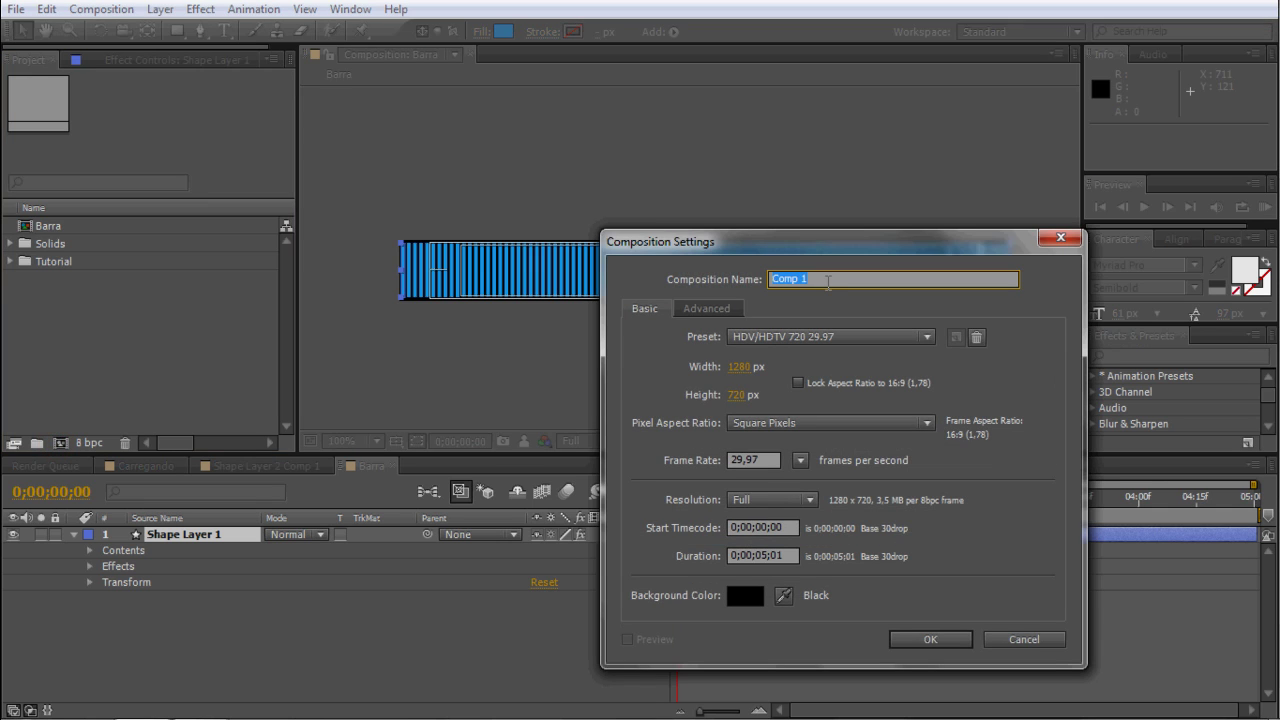
type("B")
type("arra de Progresso Final")
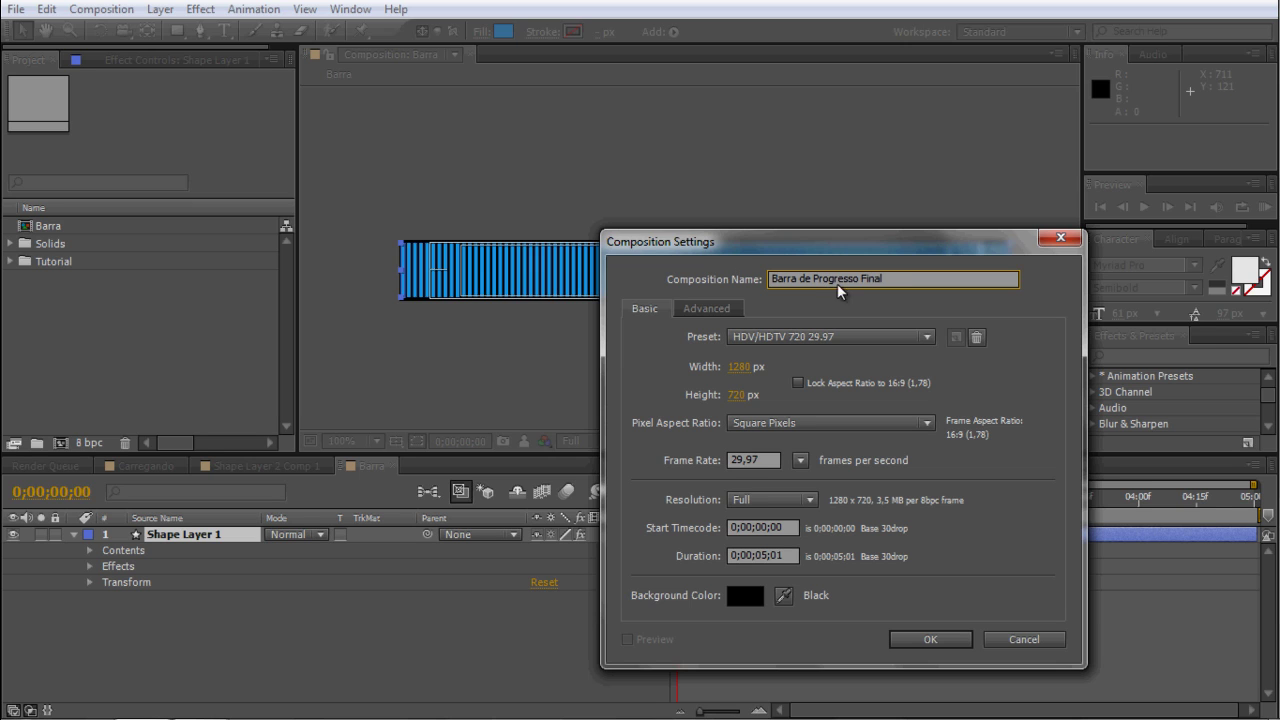
left_click(811, 339)
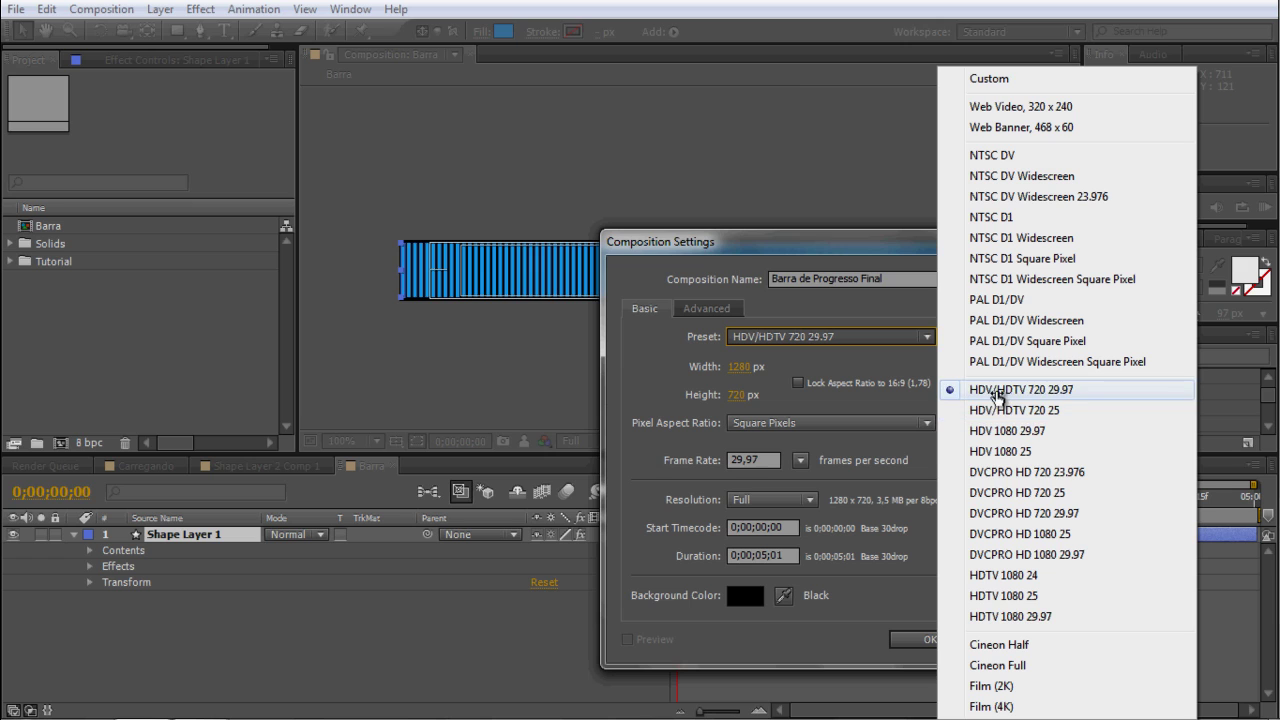
left_click(1010, 396)
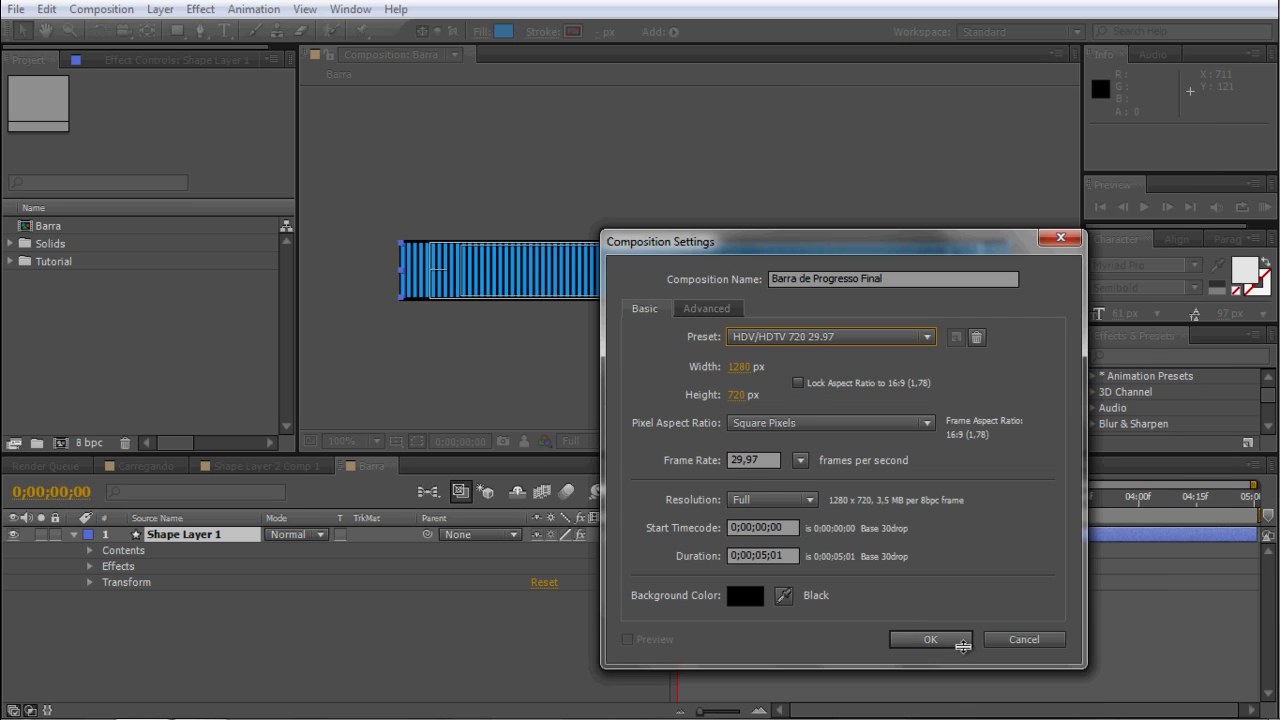
left_click(929, 638)
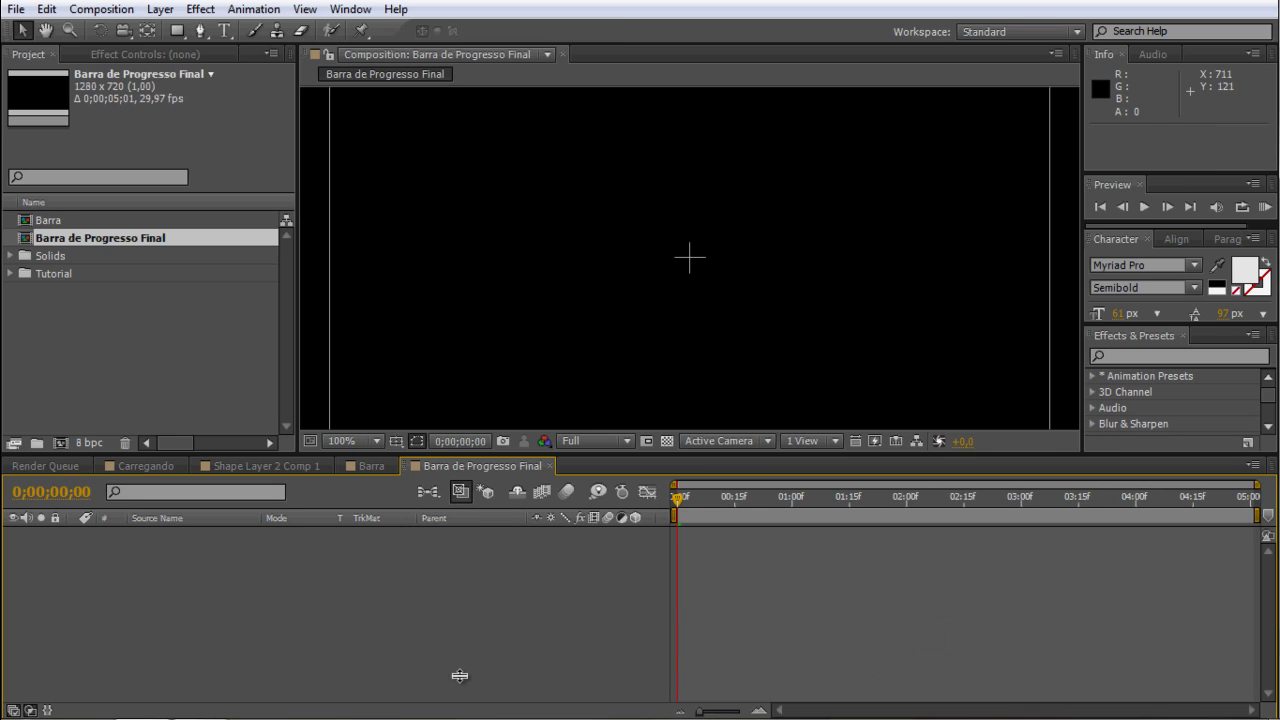
Place the Barra composition at the centre of the Barra de Progresso Final composition.
key("z")
left_click(683, 258, "alt")
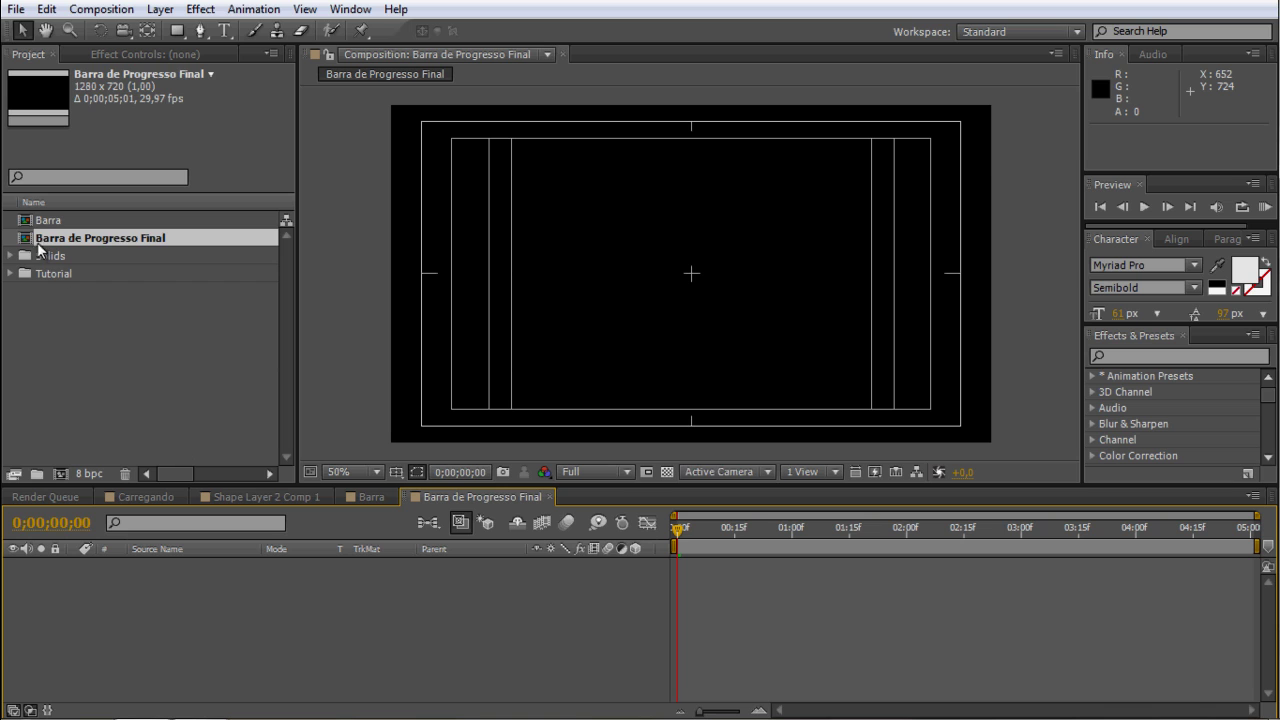
left_click_drag(40, 220, 690, 278)
left_click(195, 609)
left_click(160, 565)
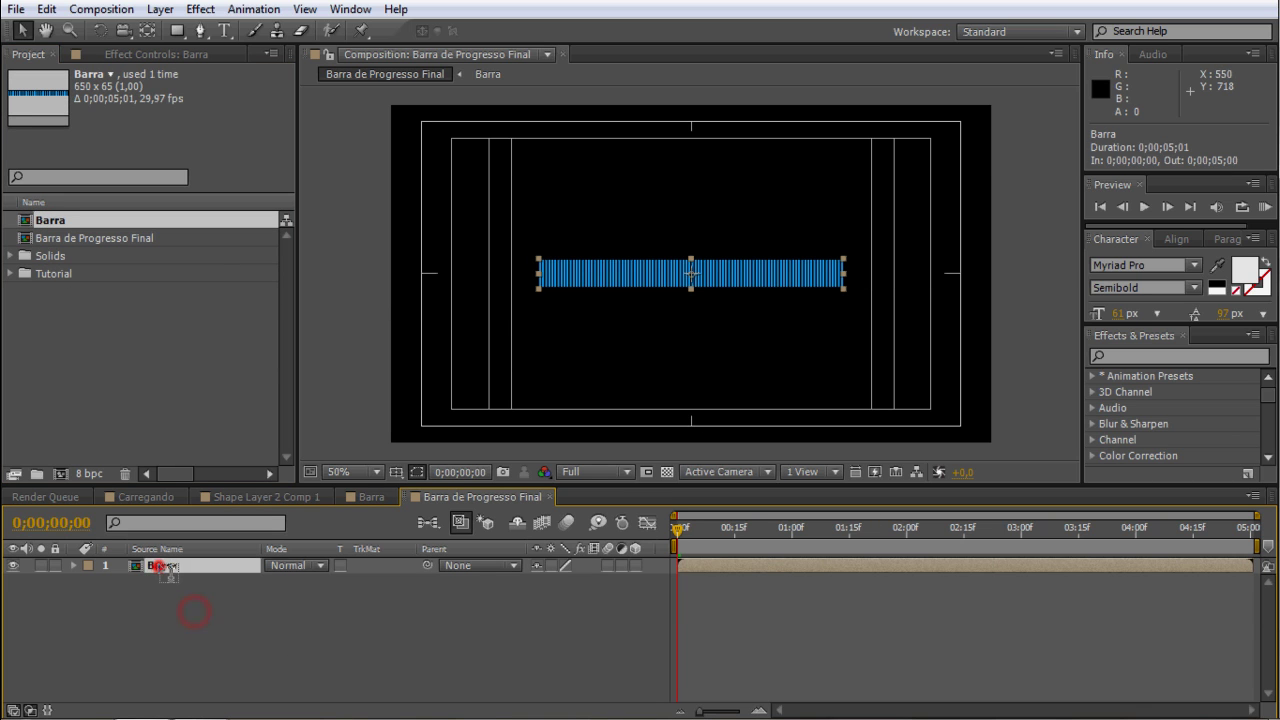
Add a text layer reading "Carregando..." above the blue bar.
left_click(225, 30)
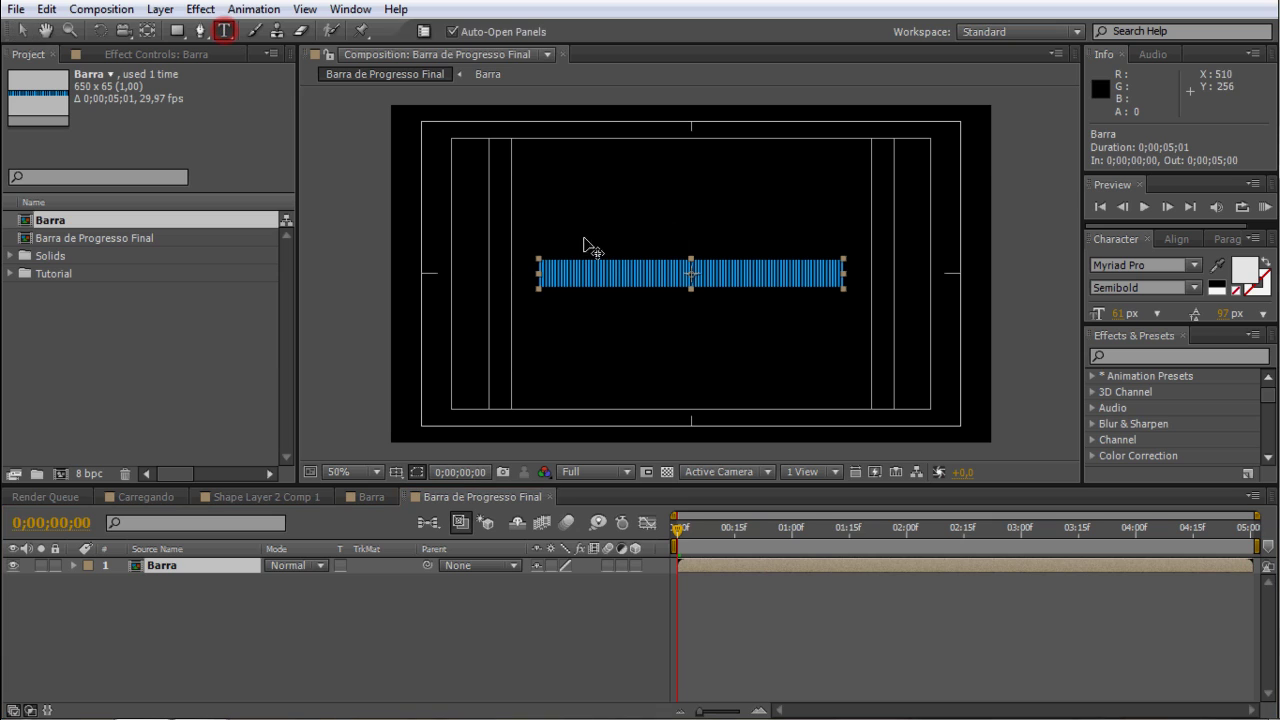
left_click(543, 241)
type("Ca")
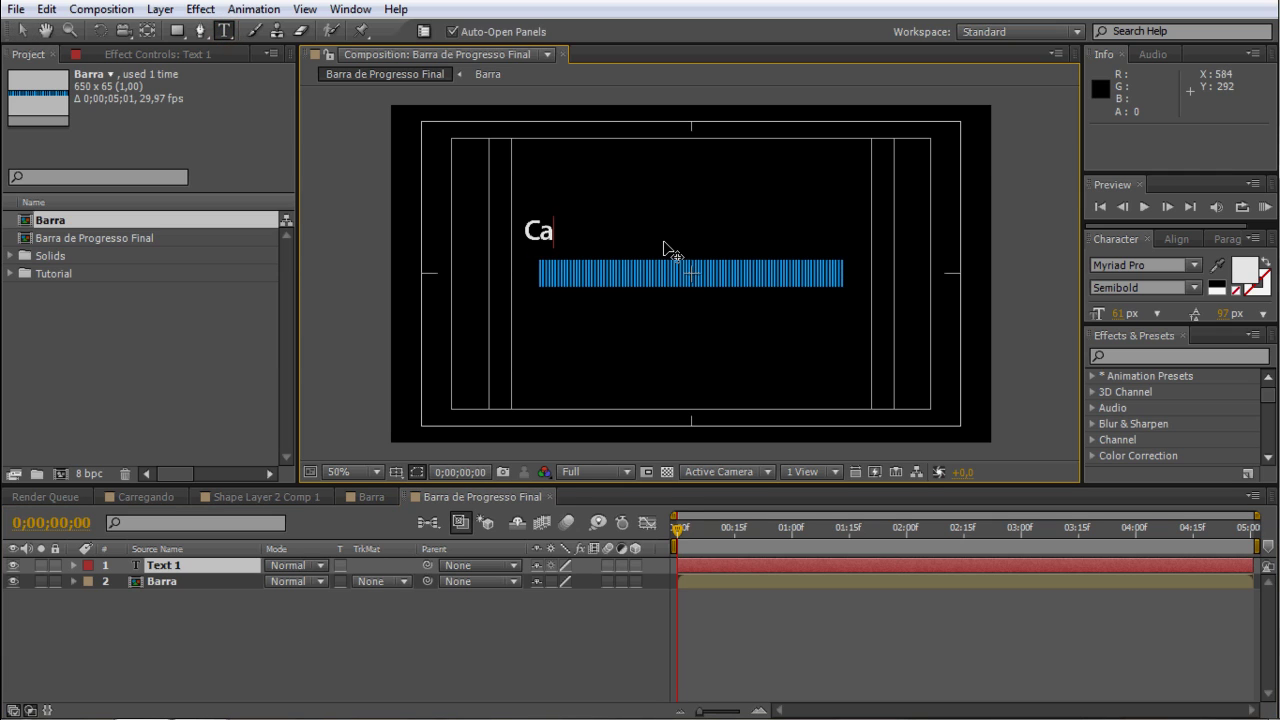
type("rregando")
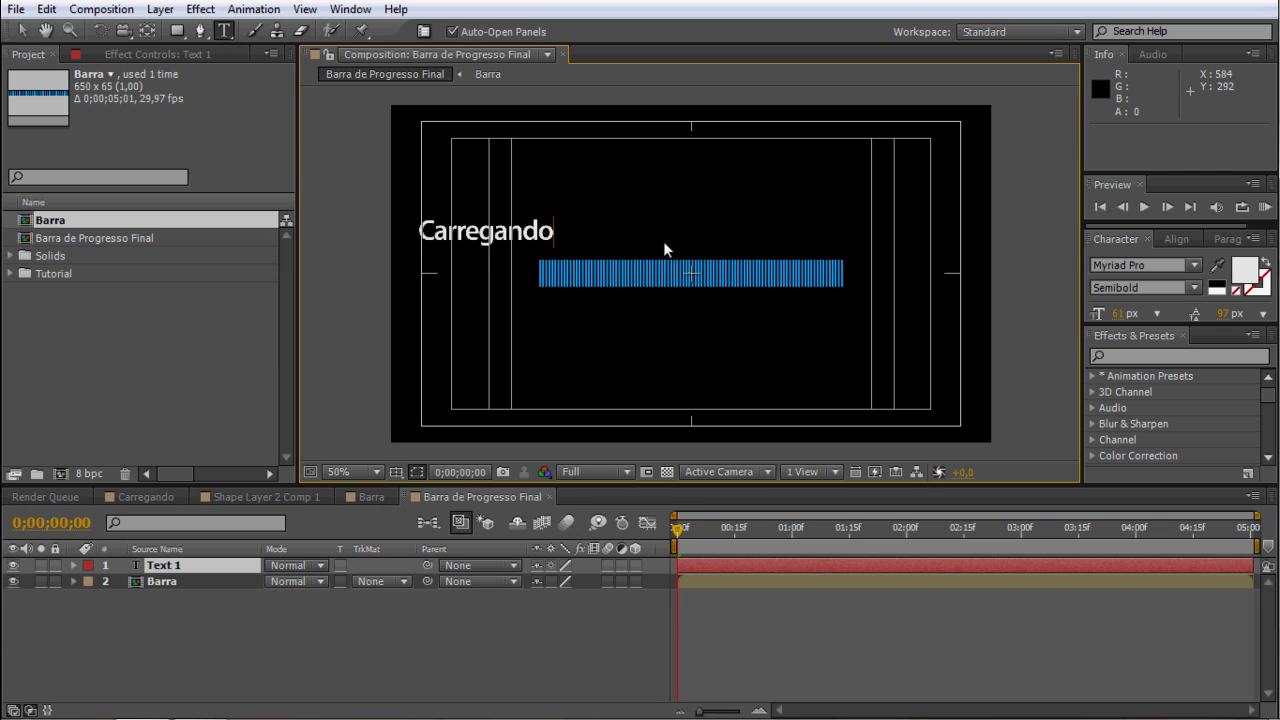
type("....")
left_click(22, 31)
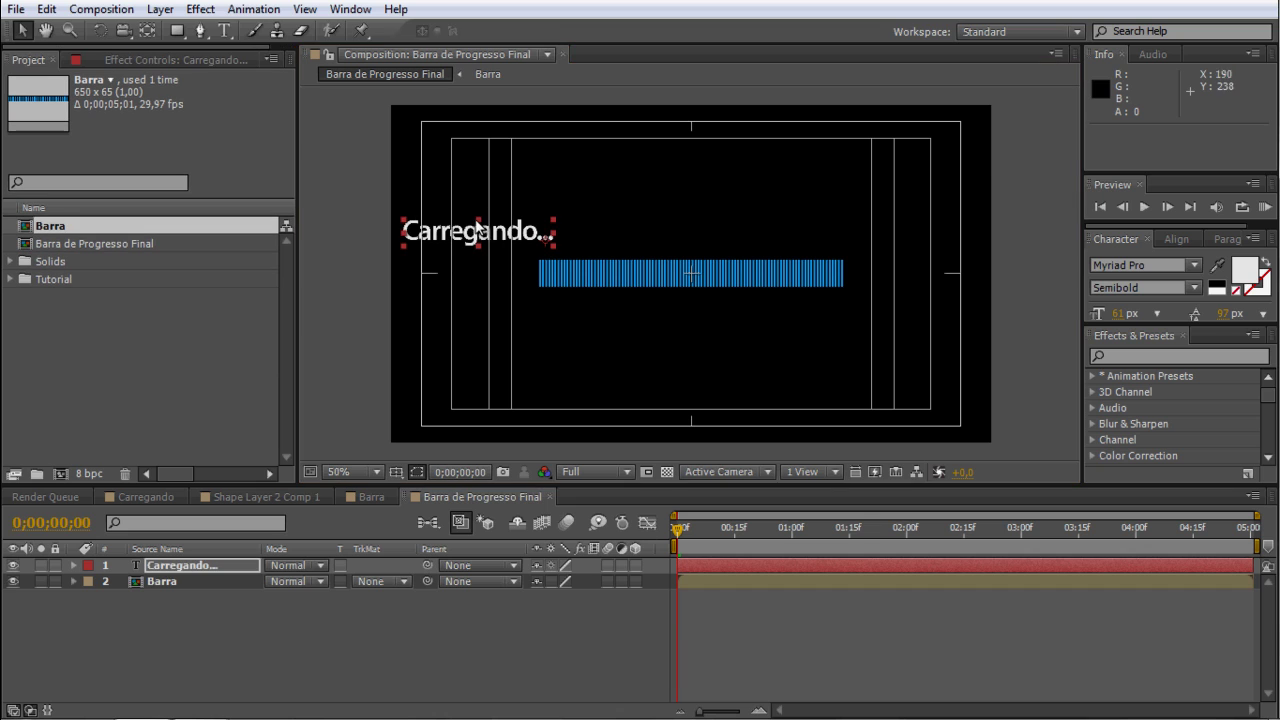
Left-align the "Carregando..." text and position it at about 298, 312, flush with the bar's left end.
left_click_drag(453, 236, 586, 255)
left_click_drag(602, 249, 595, 249)
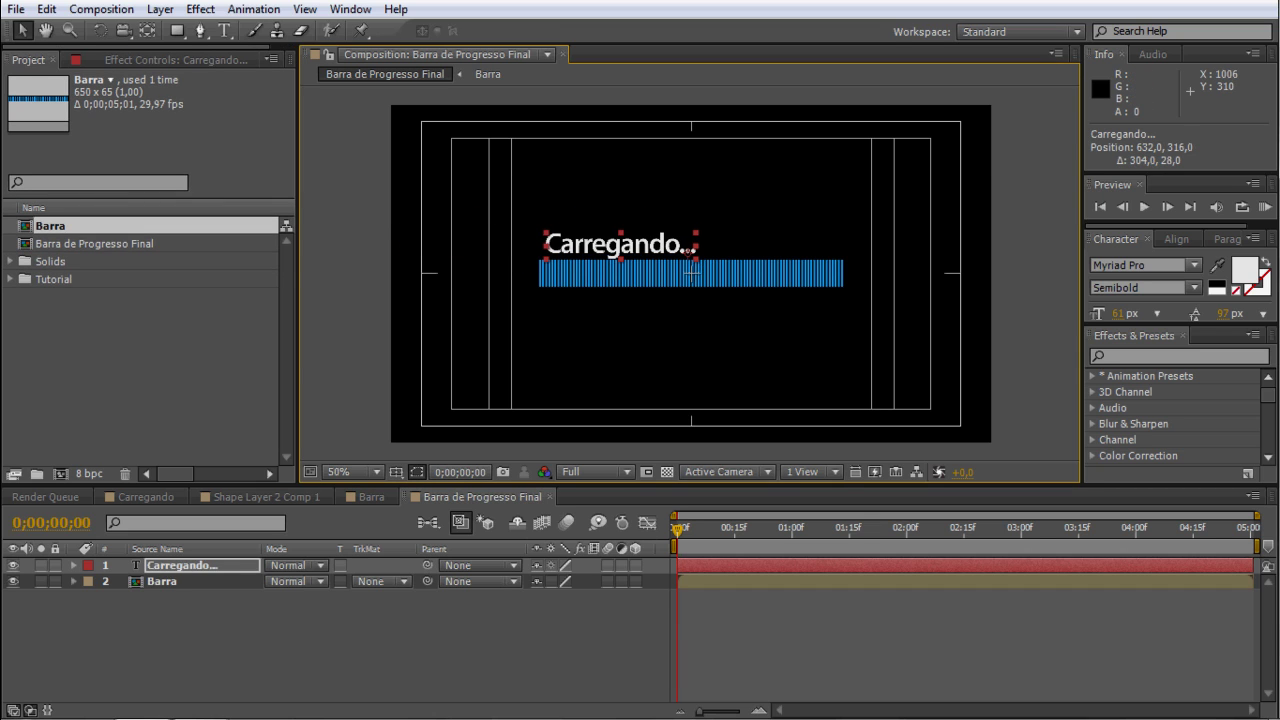
left_click(1224, 240)
left_click(1100, 264)
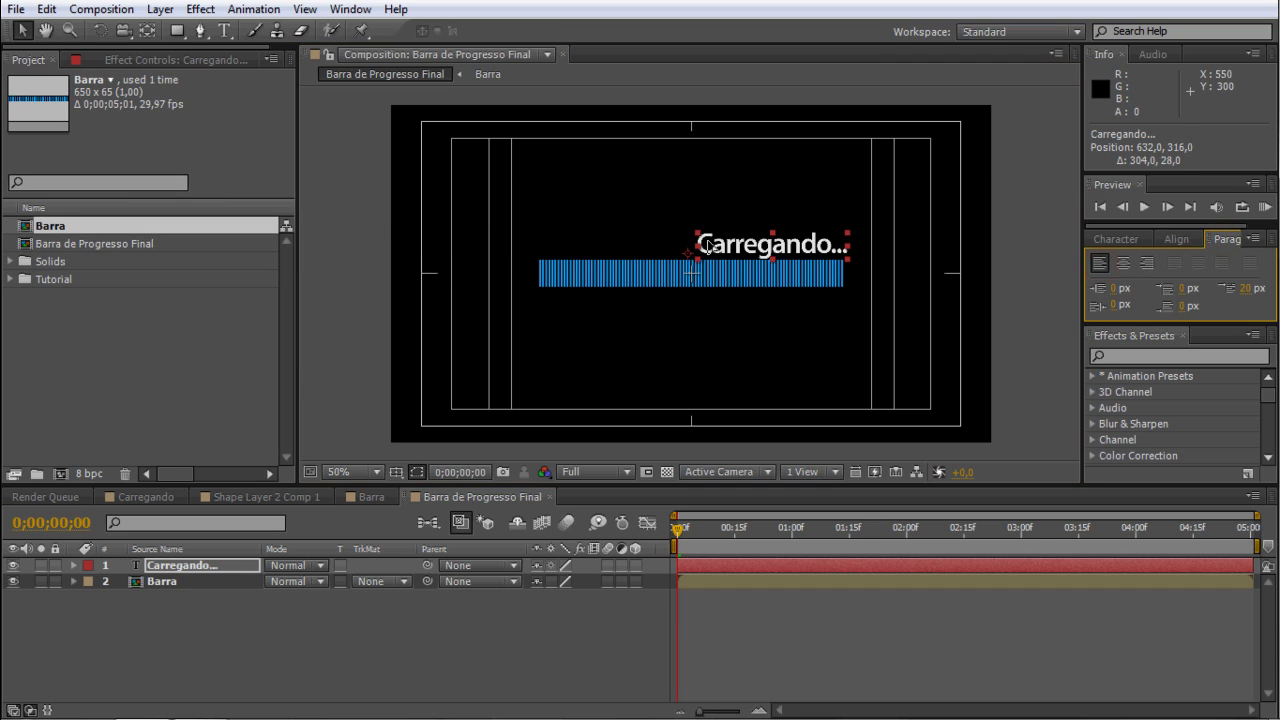
left_click_drag(738, 248, 581, 246)
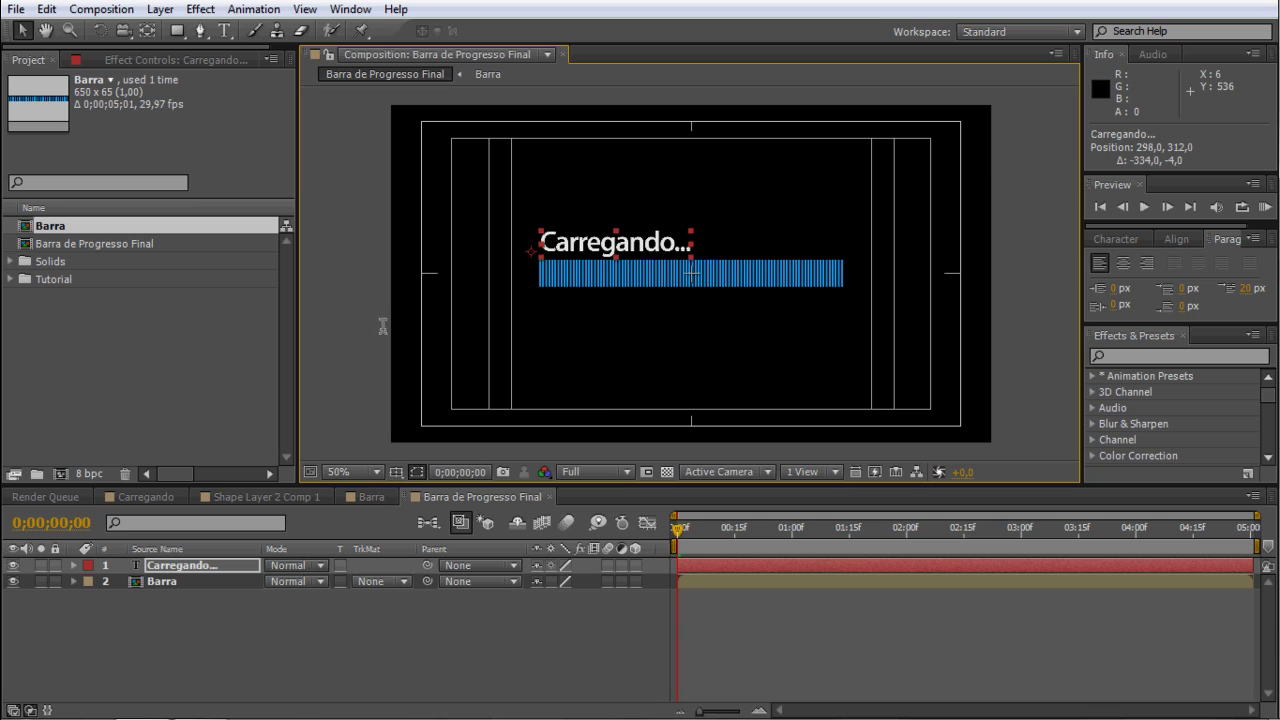
Add a second text layer reading "100%" below the right end of the blue bar.
key("ctrl+t")
left_click(781, 309)
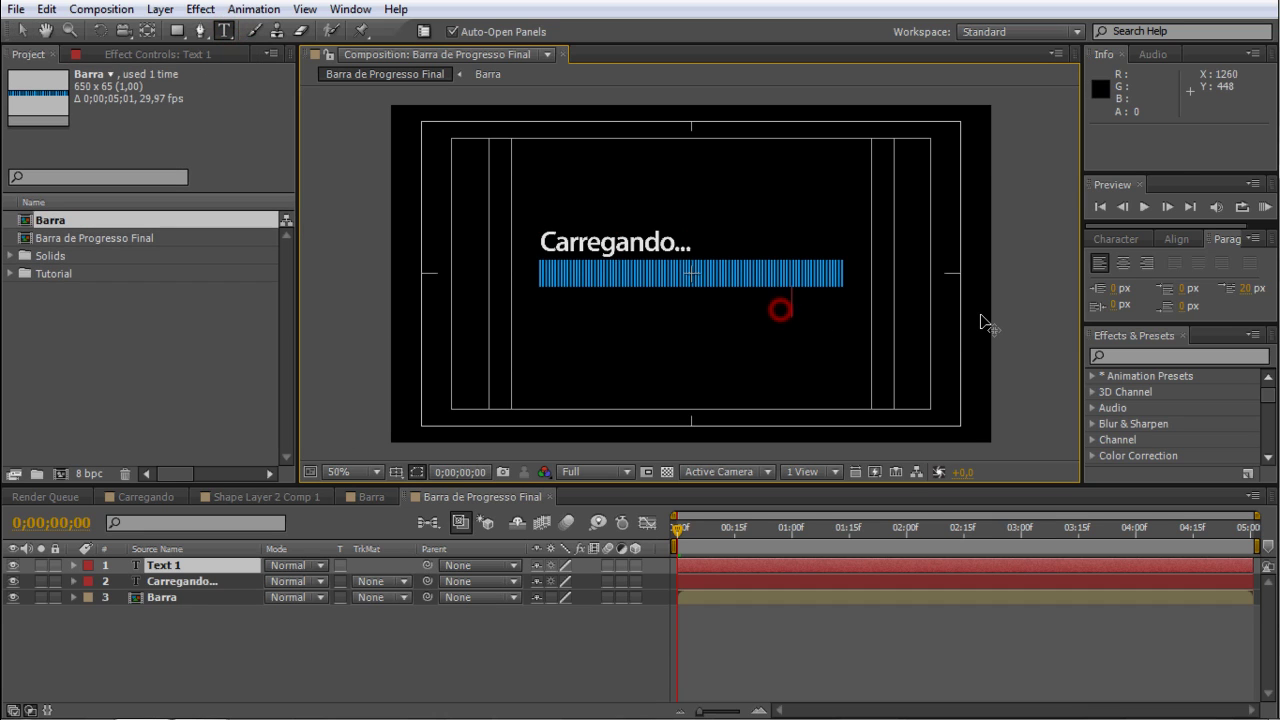
type("100")
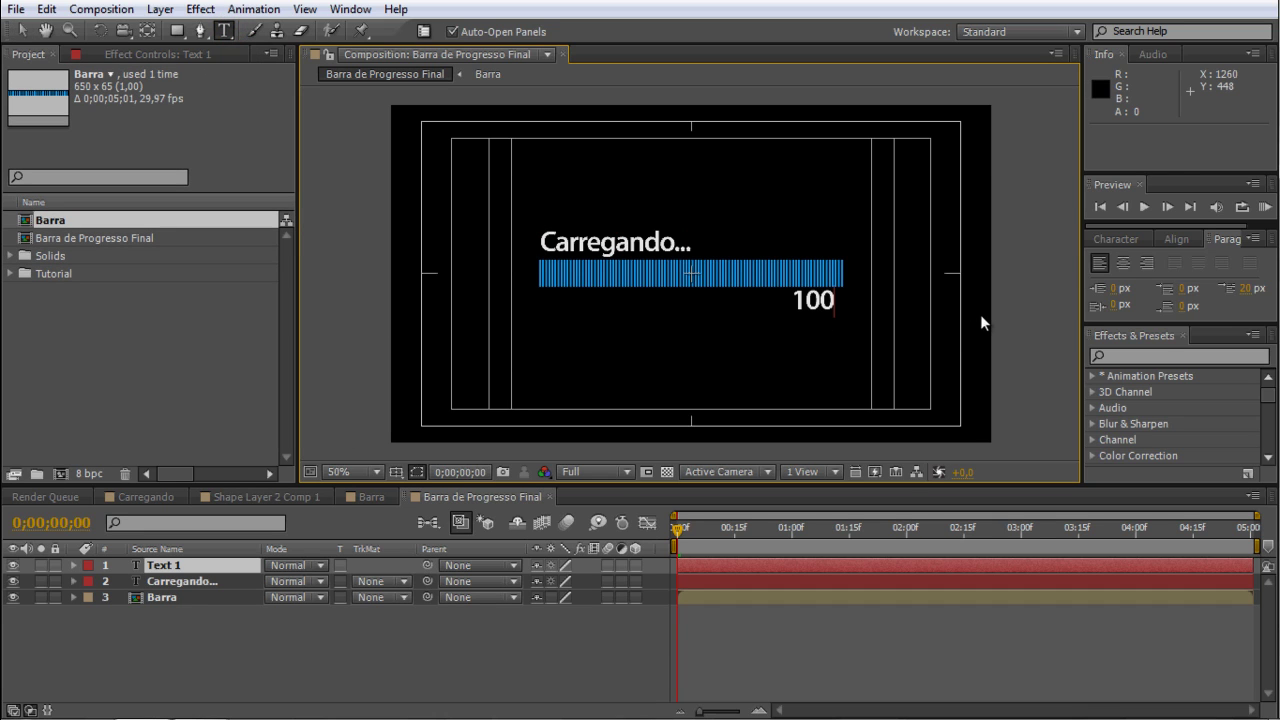
type("%")
left_click(18, 30)
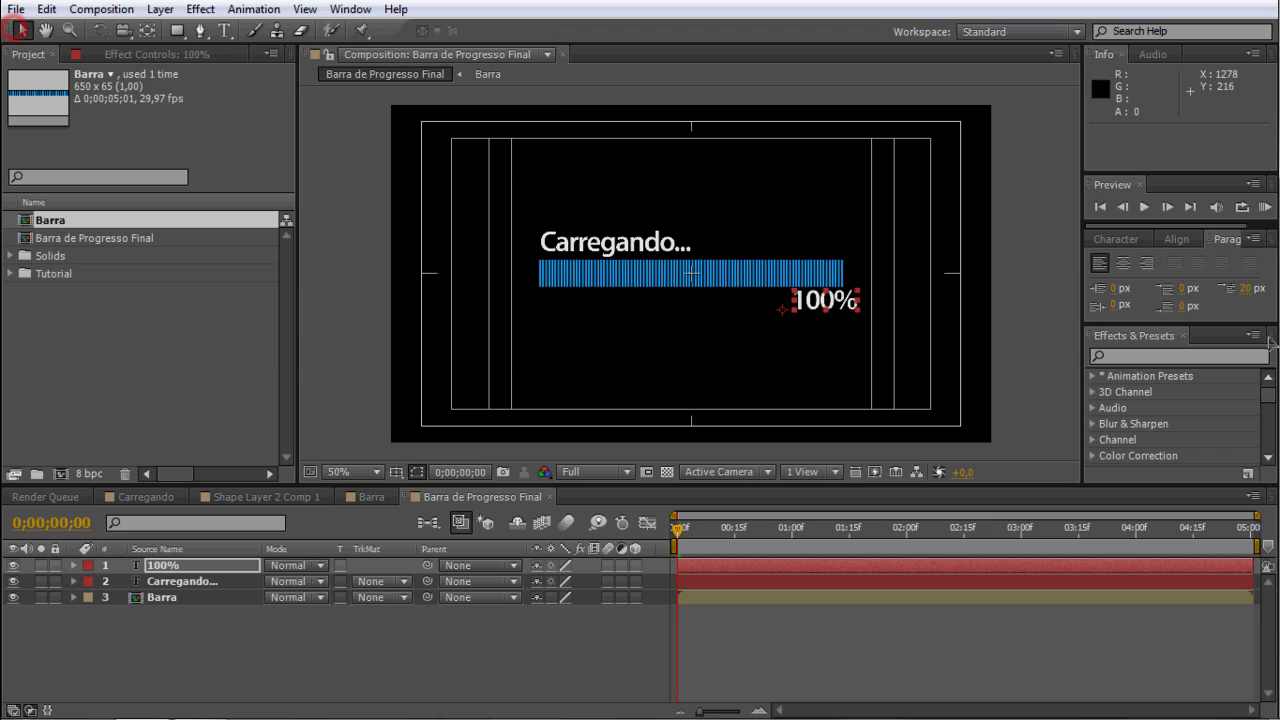
Right-align the "100%" text and position it at about 946, 442, under the bar's right end.
left_click(1147, 262)
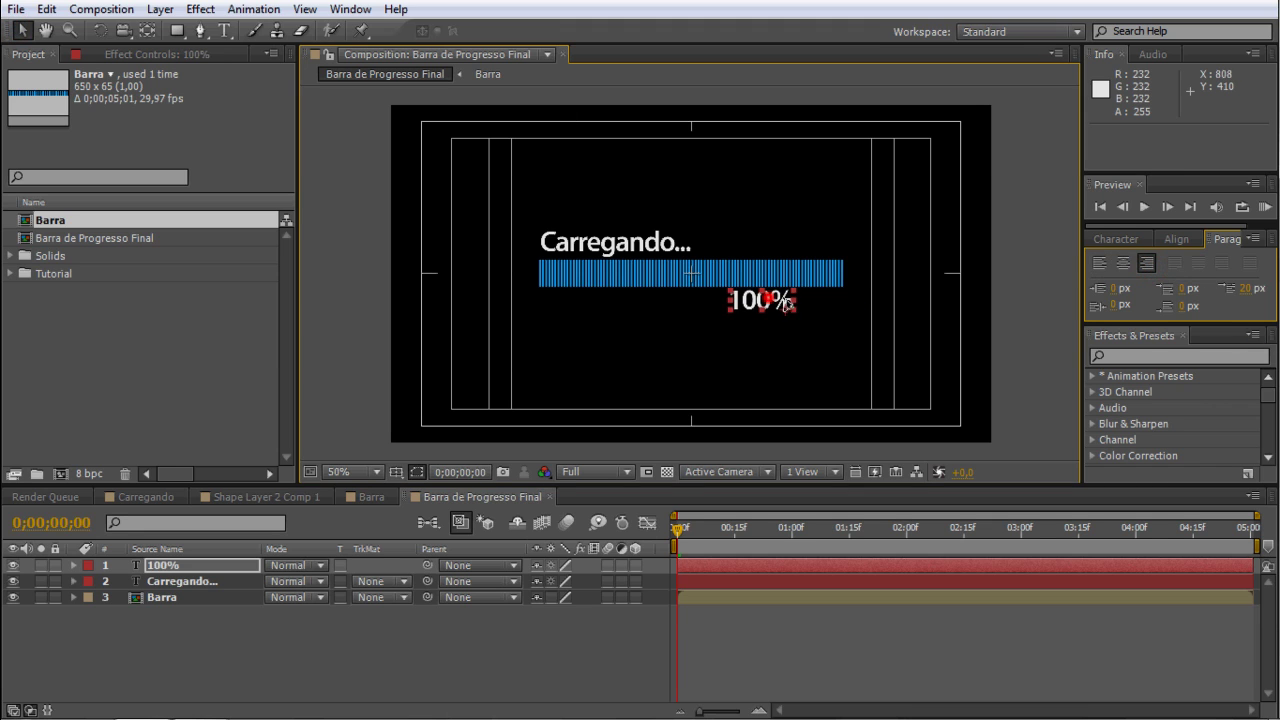
left_click_drag(785, 302, 841, 305)
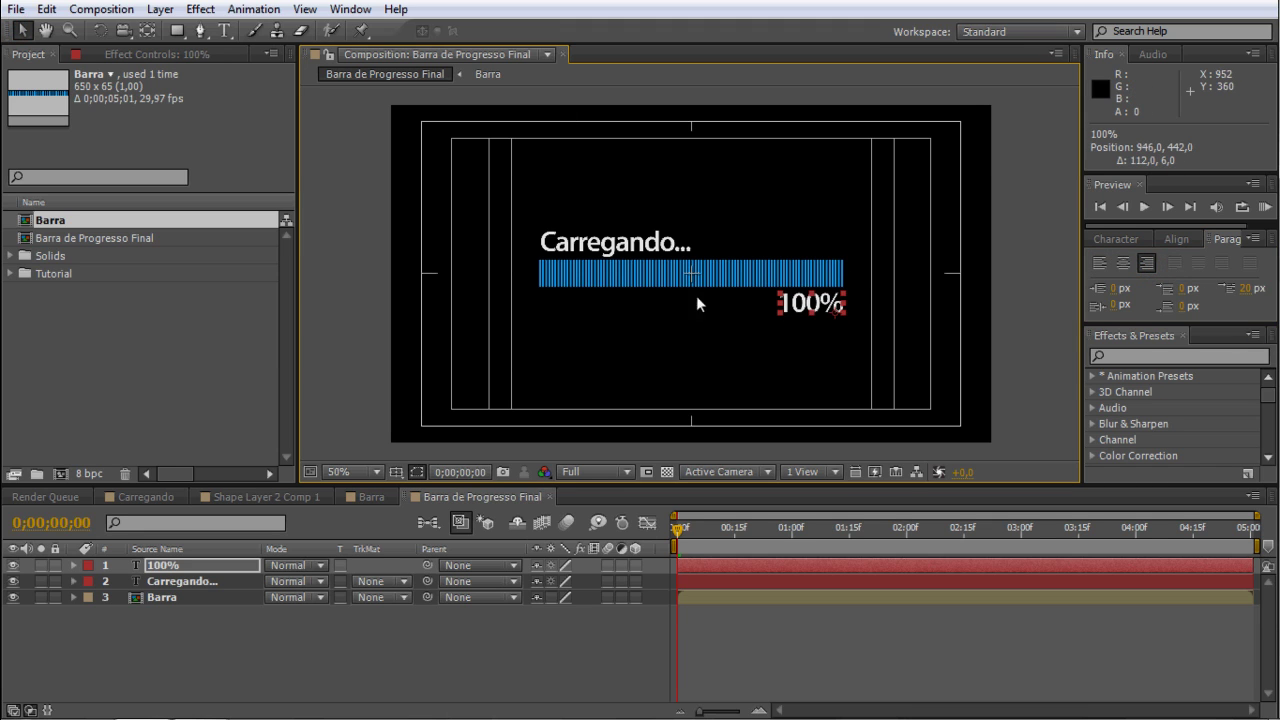
left_click(141, 631)
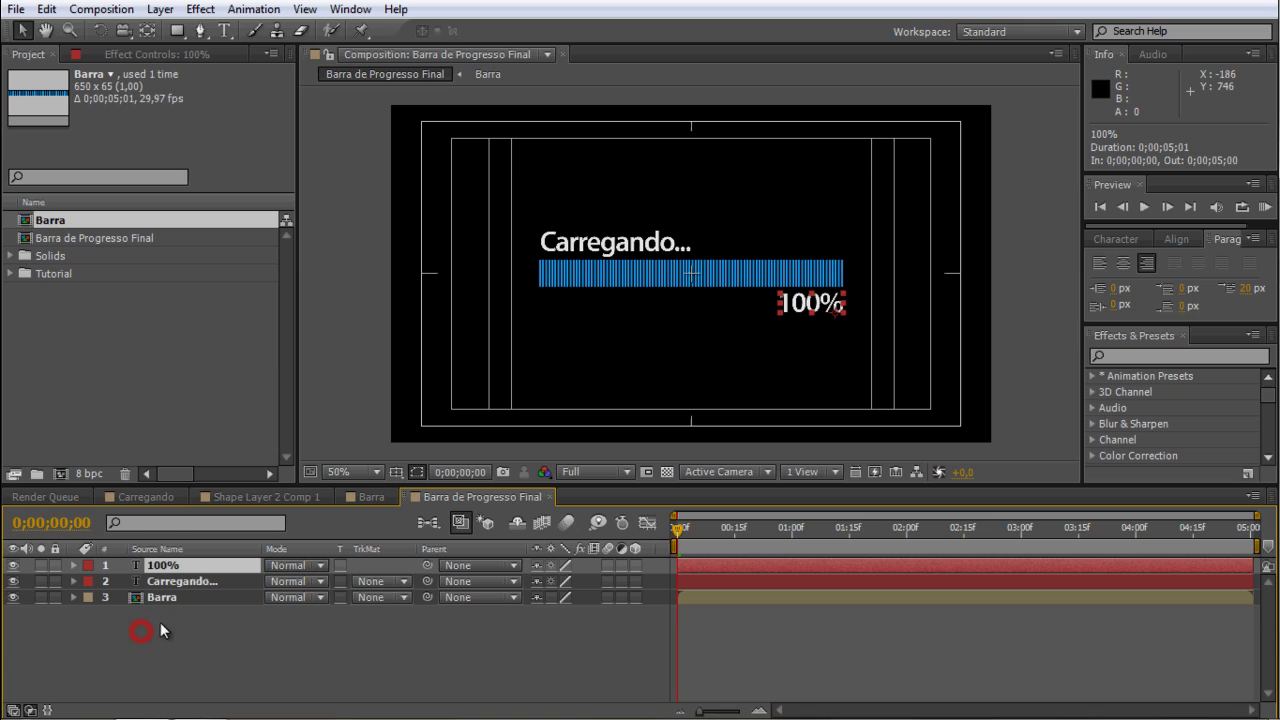
left_click(178, 34)
left_click(178, 31)
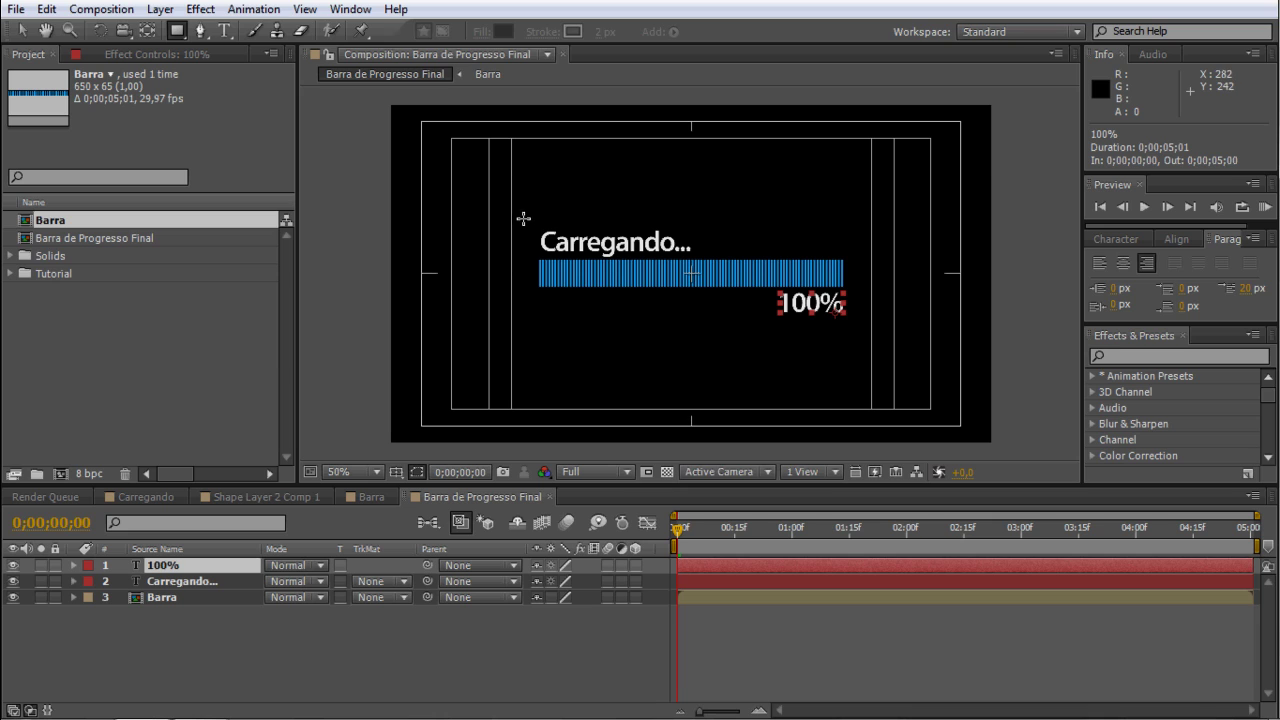
left_click_drag(521, 222, 875, 325)
key("ctrl+z")
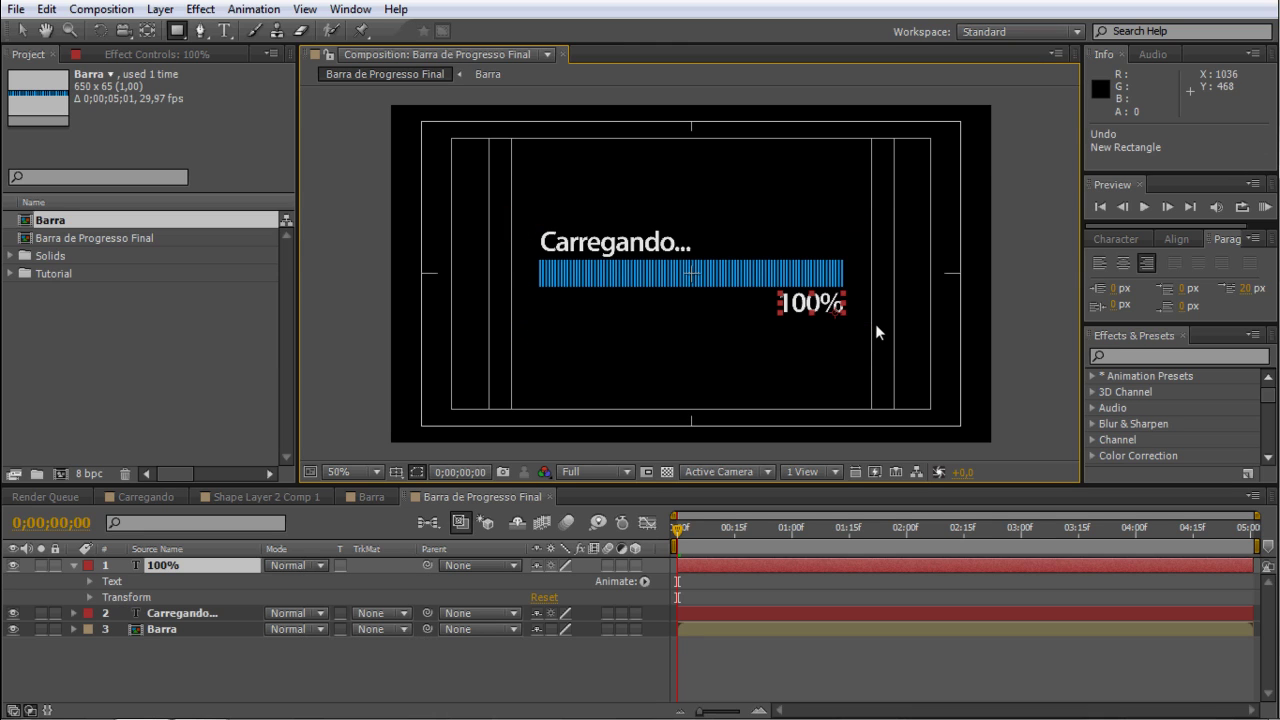
With no layer selected, draw a rectangle about 720 by 220 px around the bar and texts, and place its layer beneath all others.
left_click(274, 678)
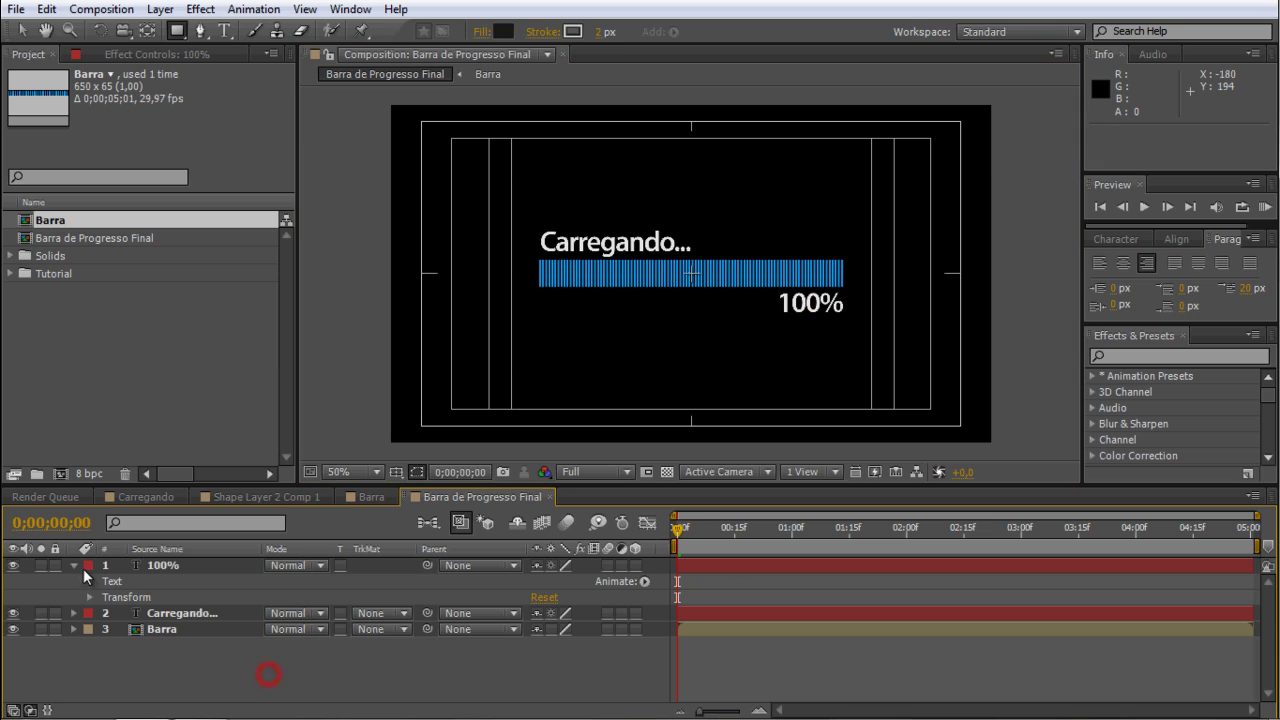
left_click(73, 565)
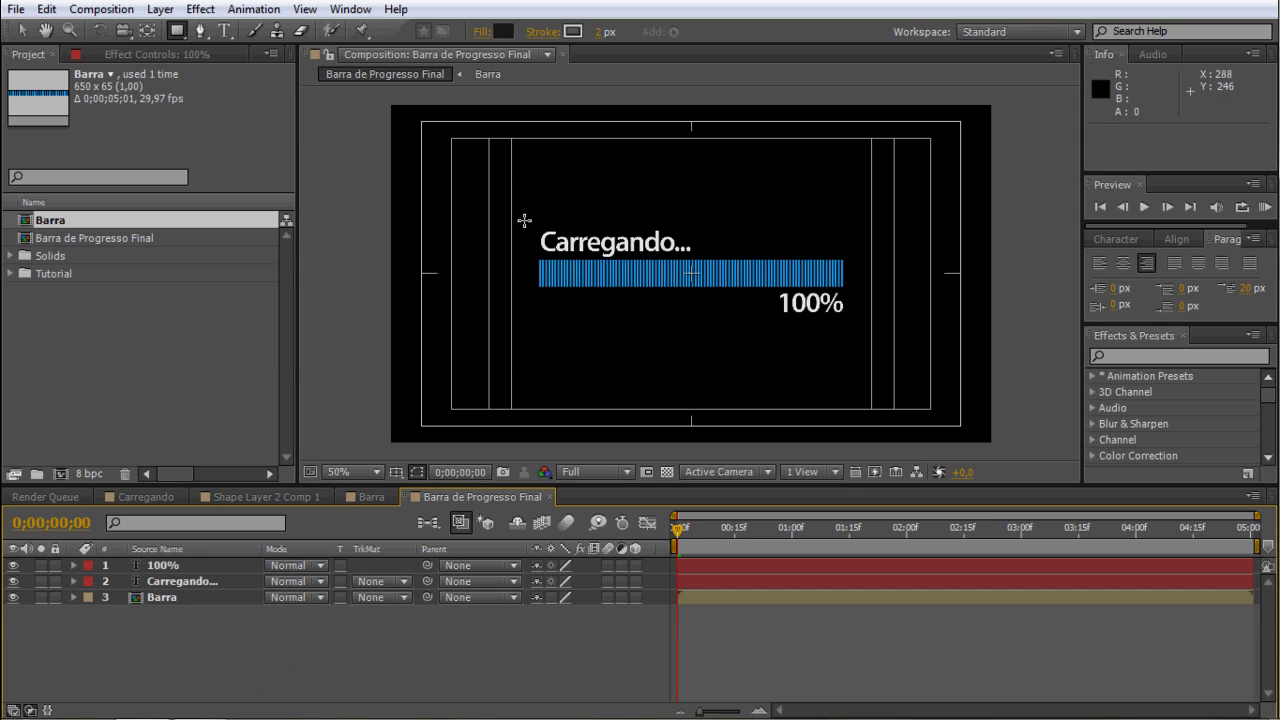
left_click_drag(524, 220, 862, 323)
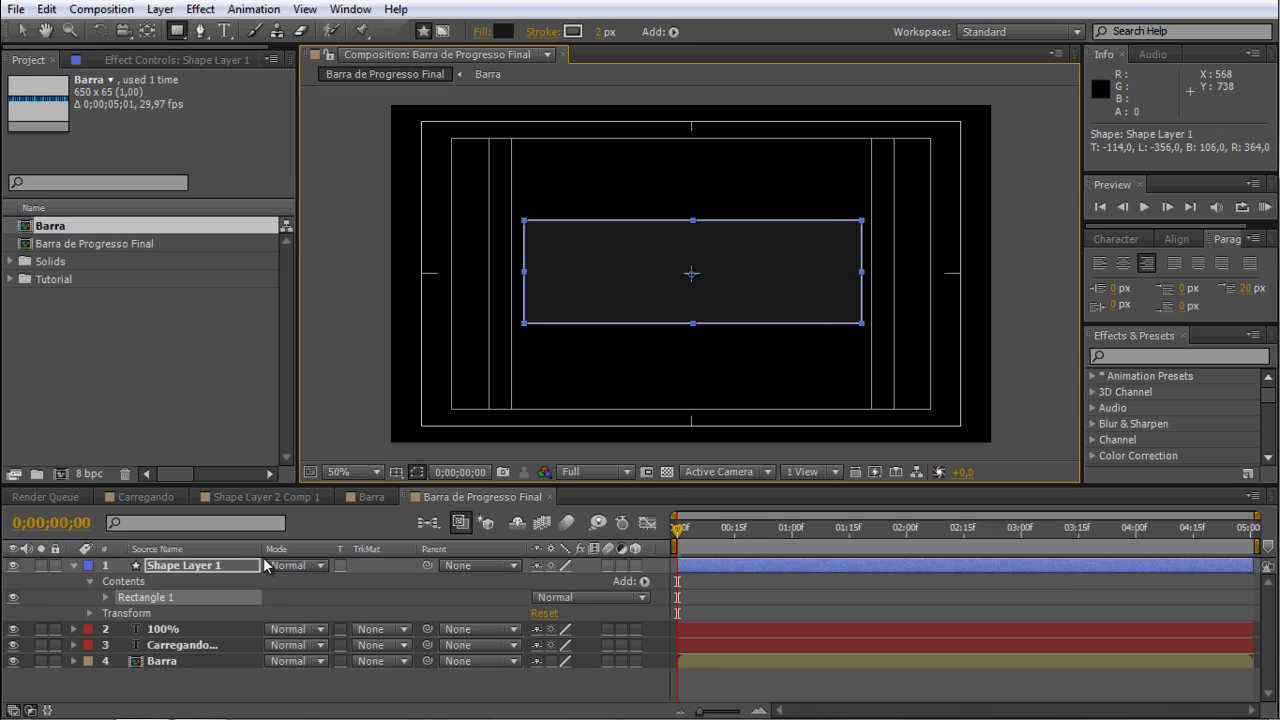
left_click_drag(184, 567, 184, 666)
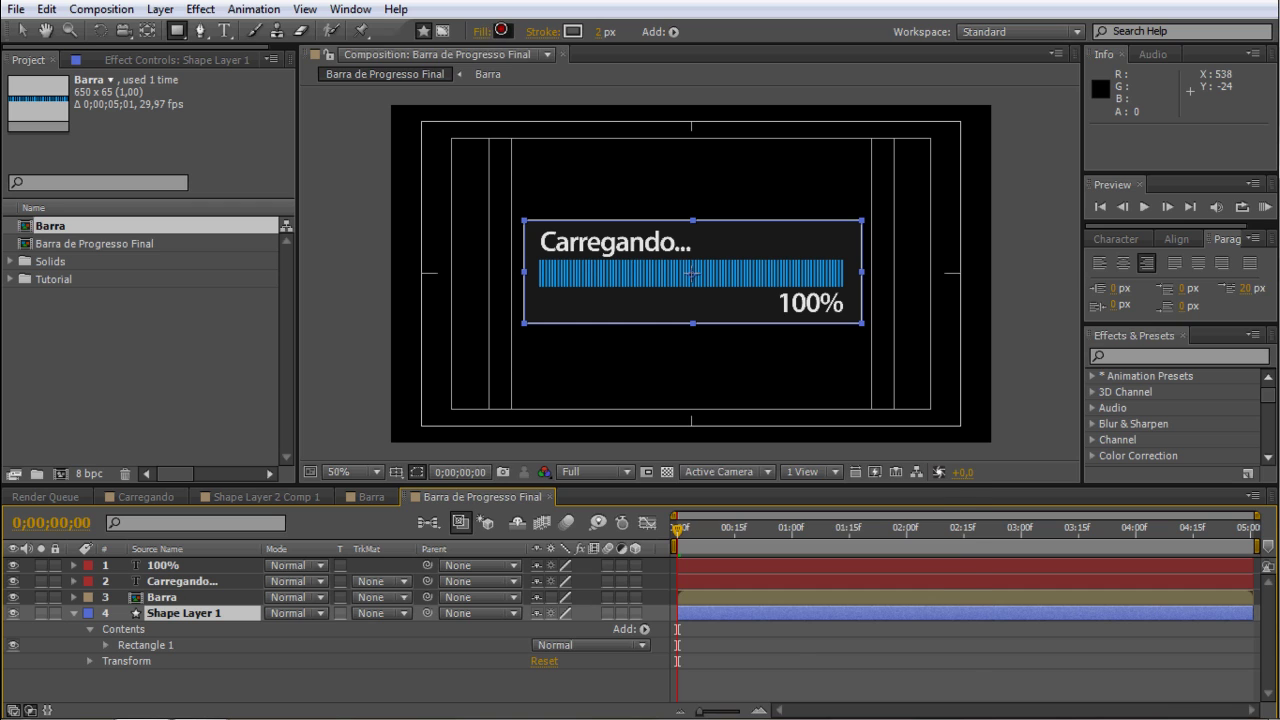
Set the background rectangle's fill colour to #232323.
left_click(501, 31)
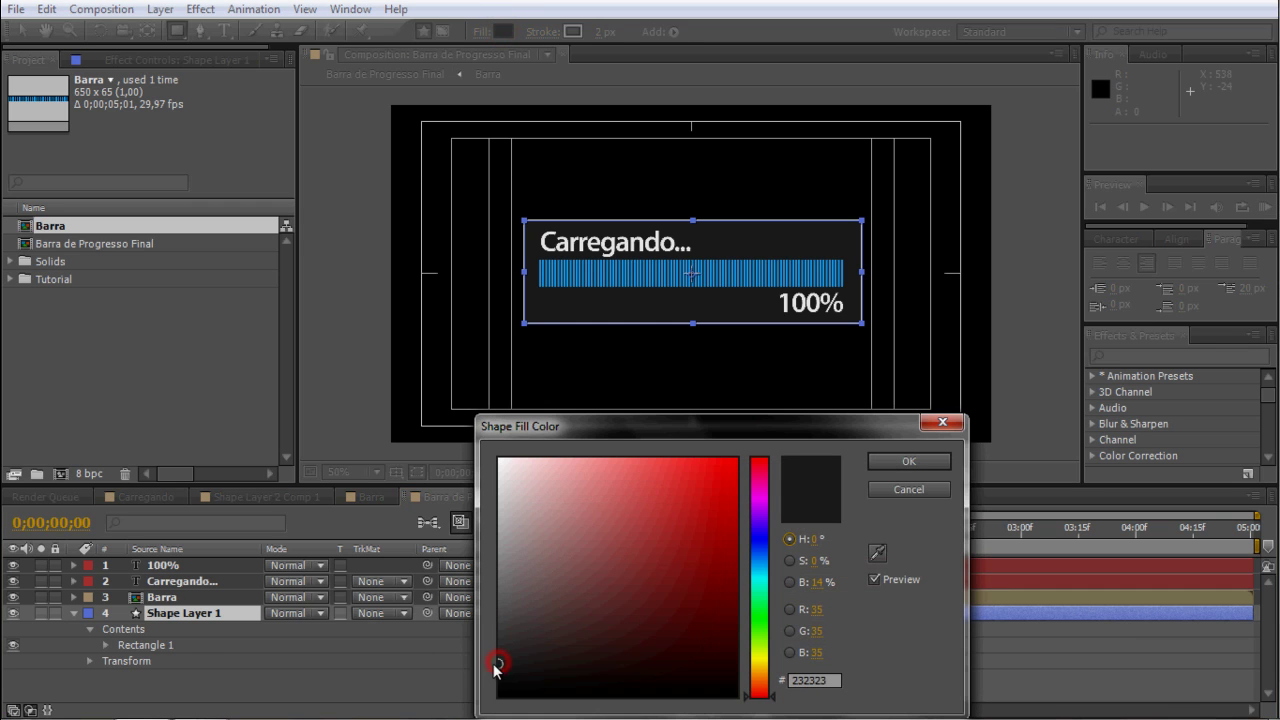
left_click(908, 461)
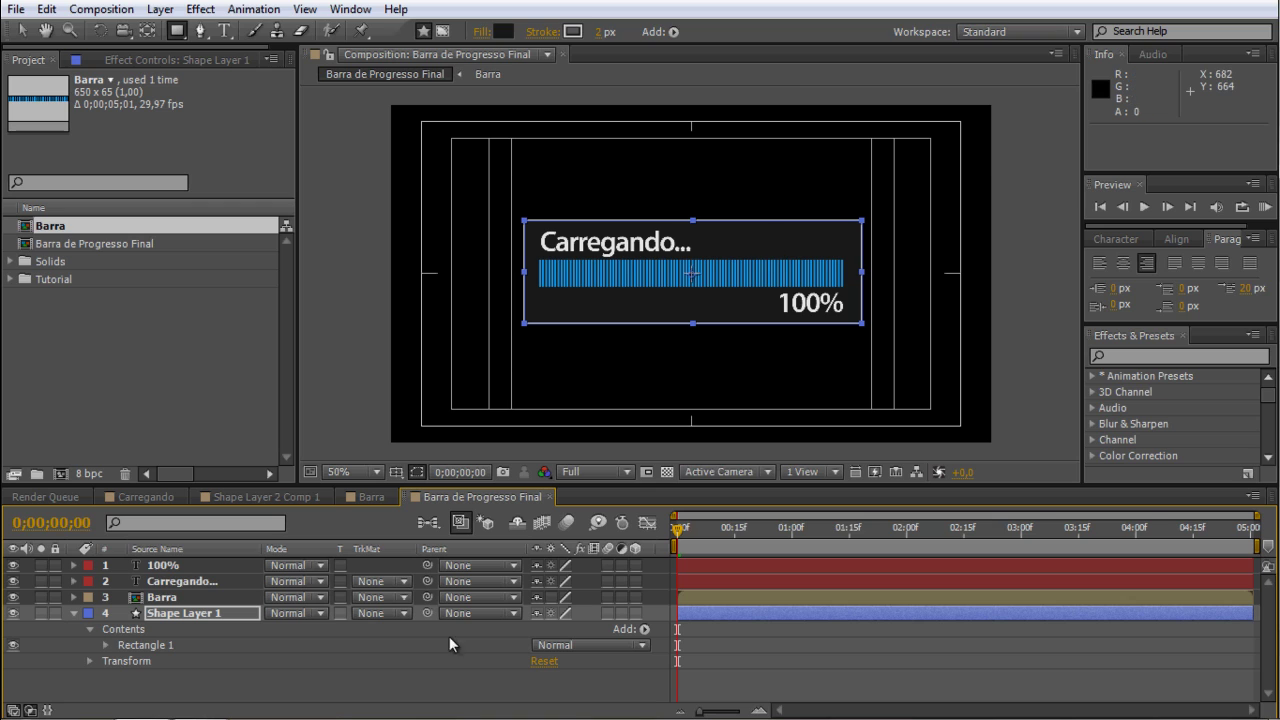
left_click(159, 687)
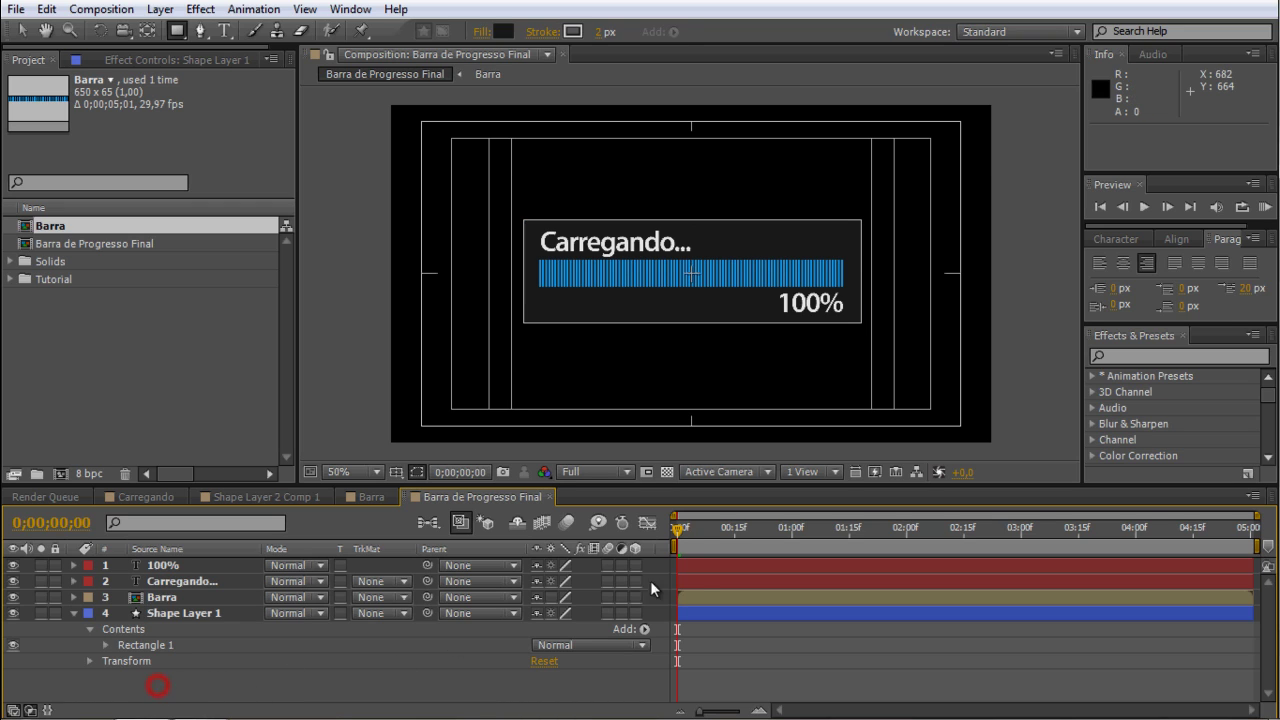
Add dashes to the stroke of the background rectangle's shape layer.
left_click(169, 615)
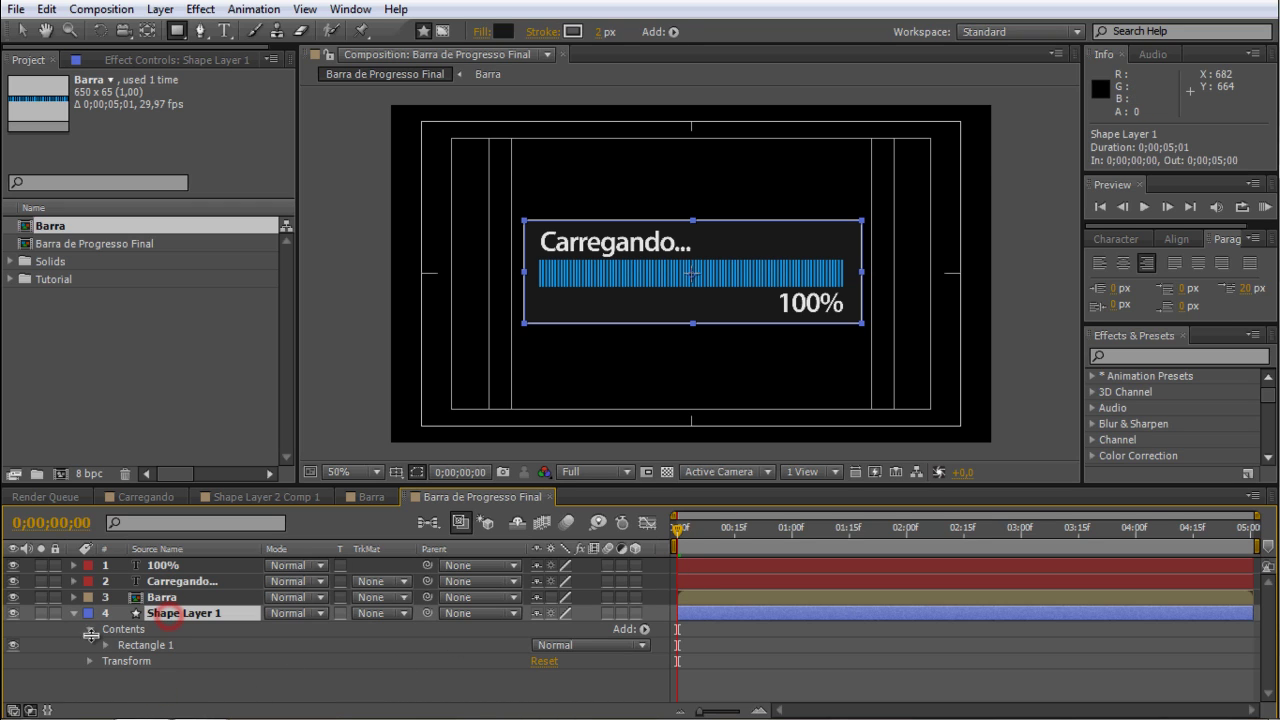
left_click(105, 645)
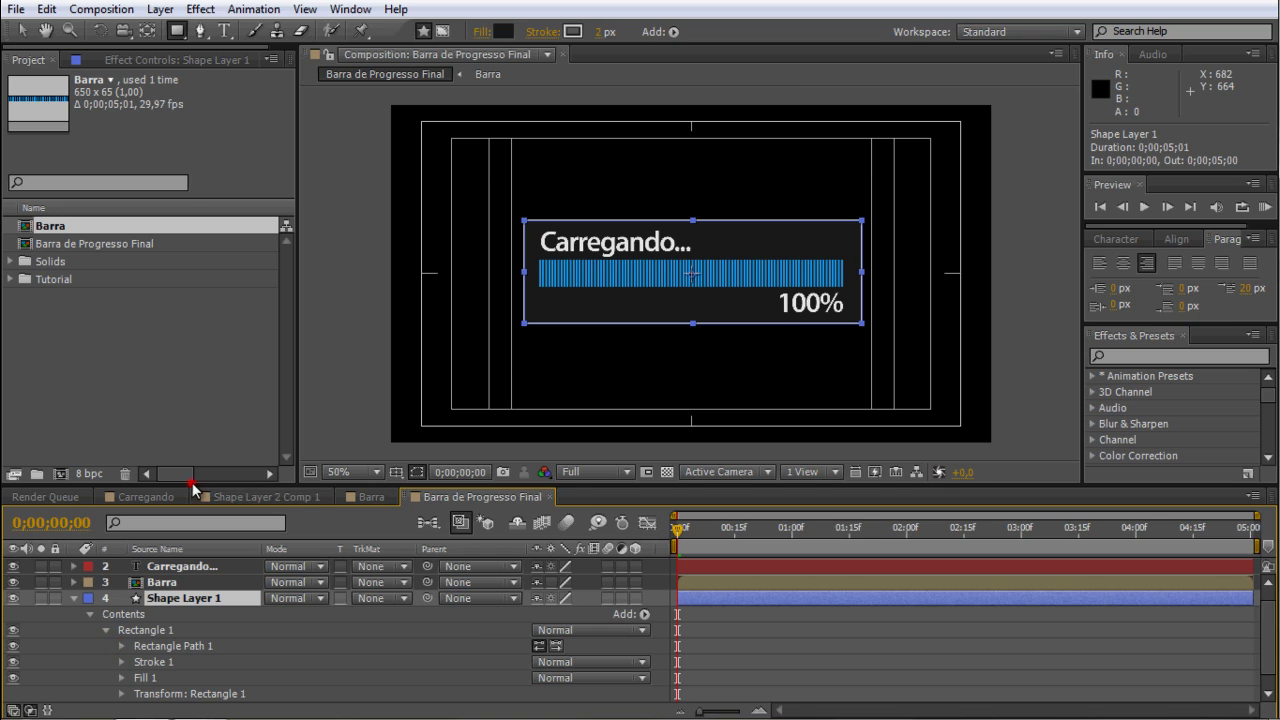
left_click_drag(190, 488, 223, 362)
left_click(121, 555)
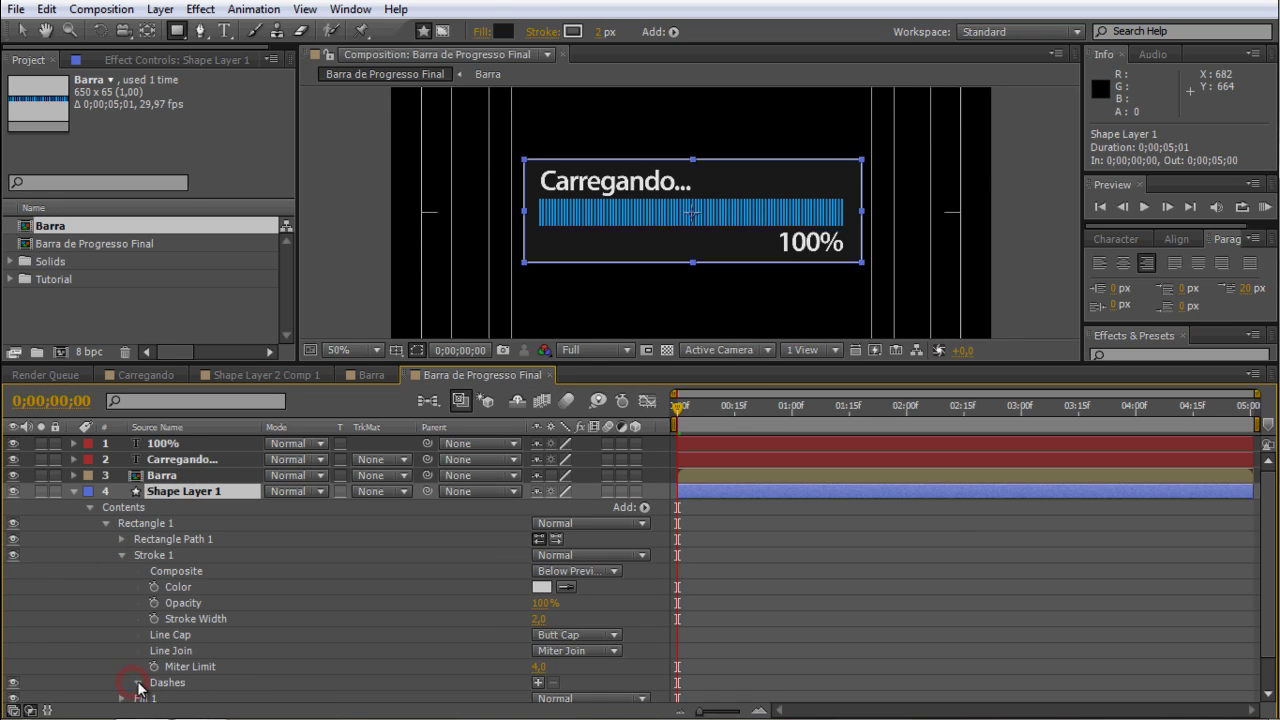
left_click(538, 682)
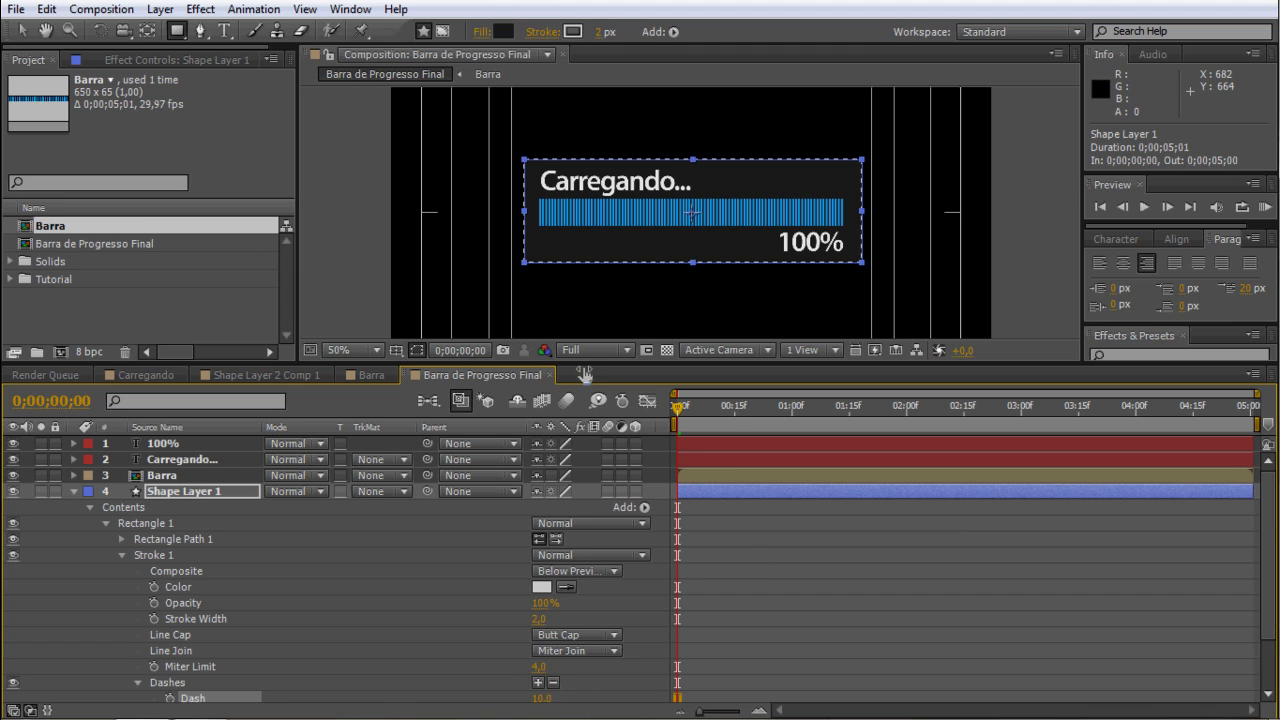
left_click_drag(586, 364, 601, 280)
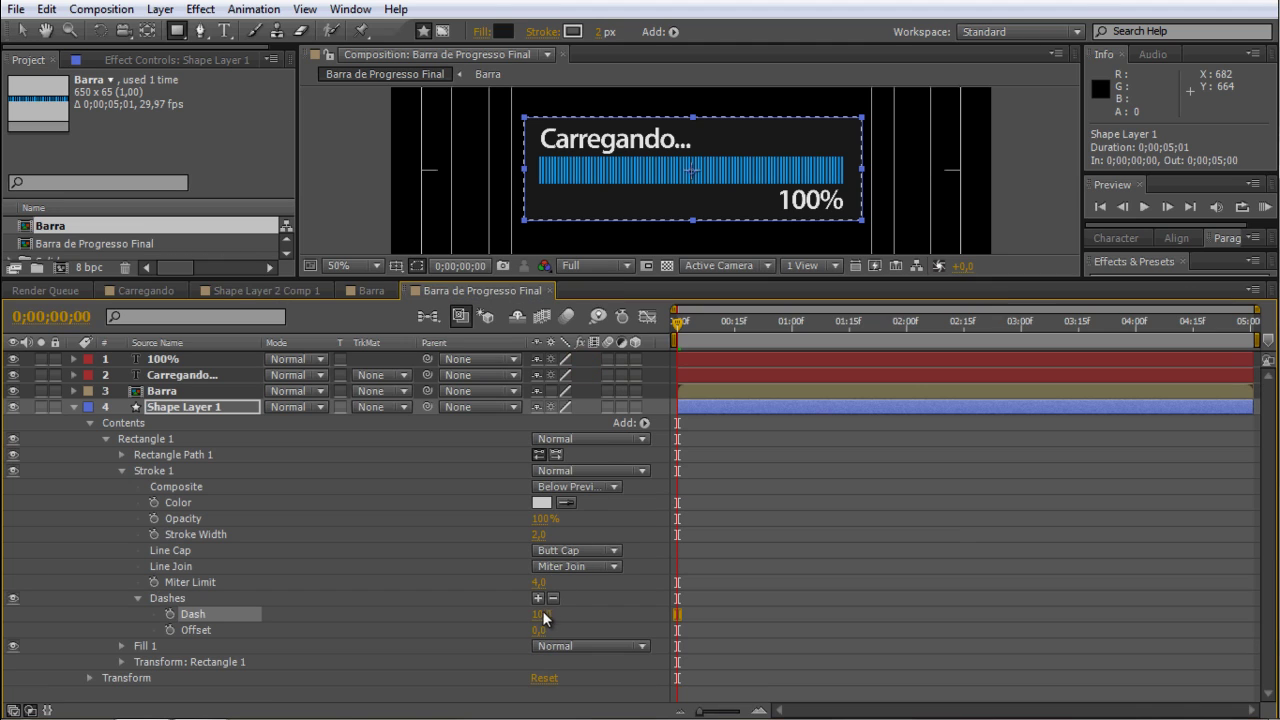
Set the rectangle stroke's dash length to 20 and collapse the shape layer's properties.
left_click(541, 614)
type("20")
left_click(621, 660)
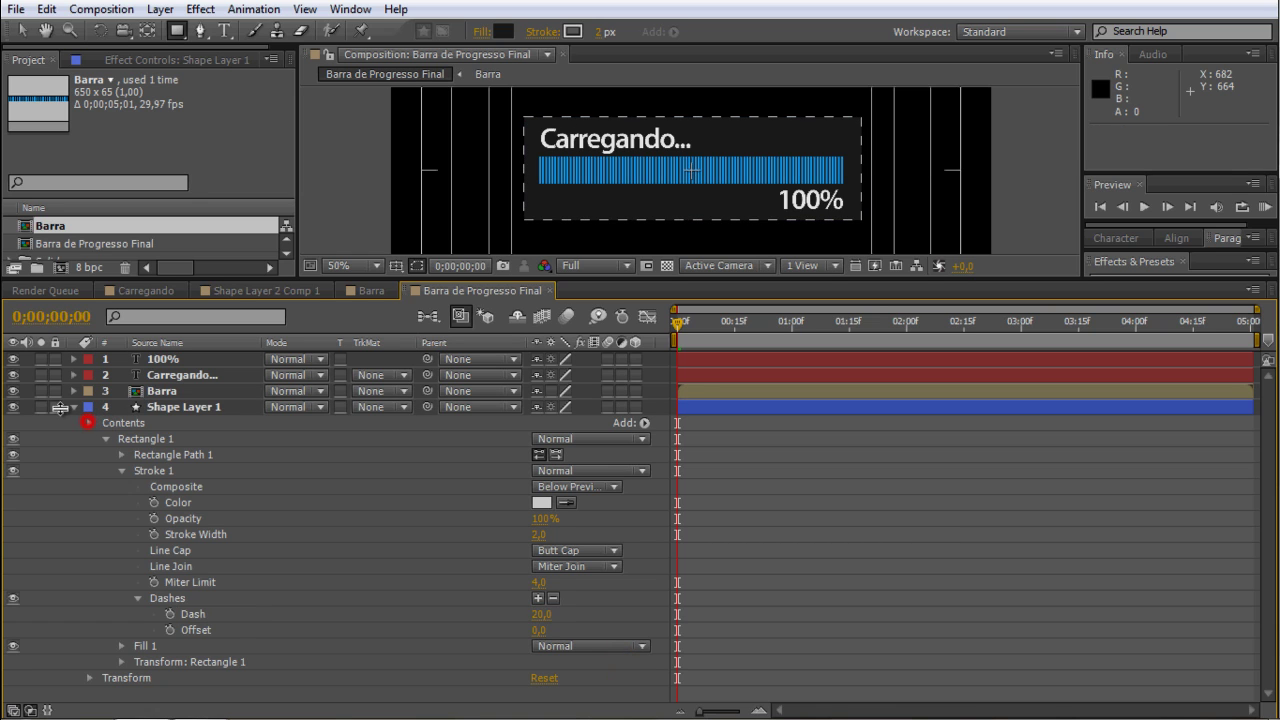
left_click(90, 423)
left_click(73, 407)
left_click(153, 487)
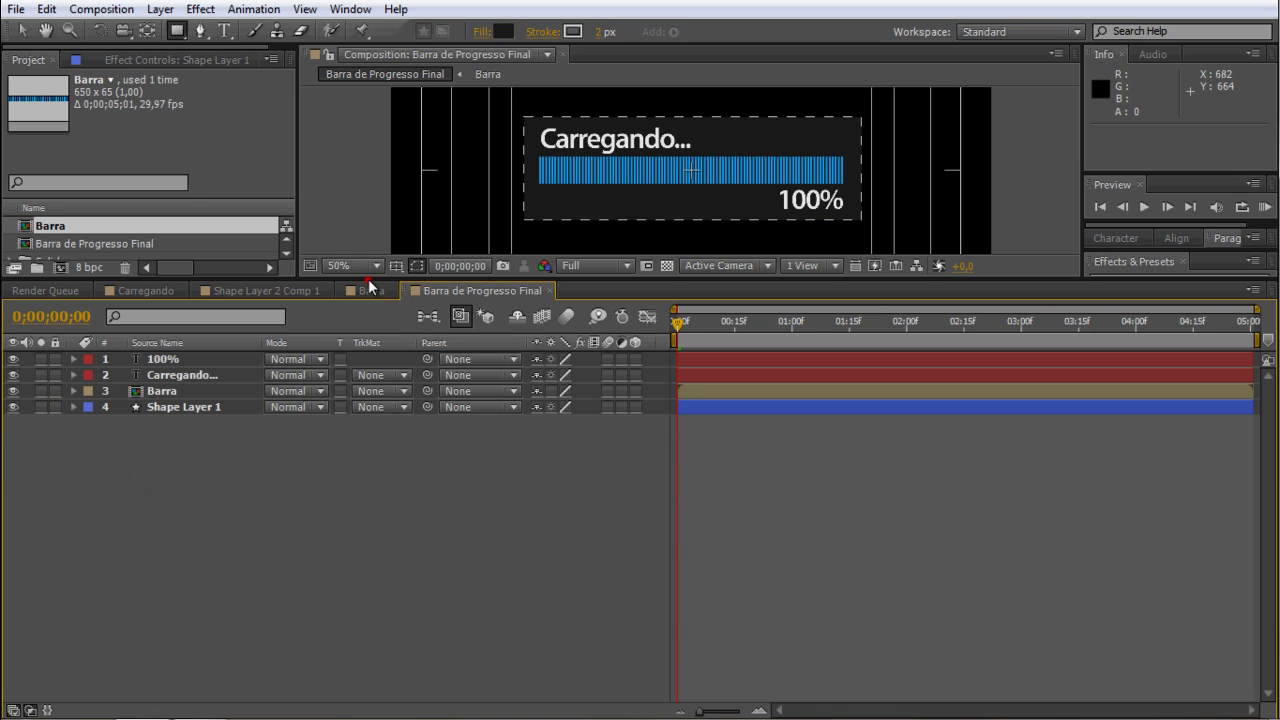
left_click_drag(368, 281, 366, 478)
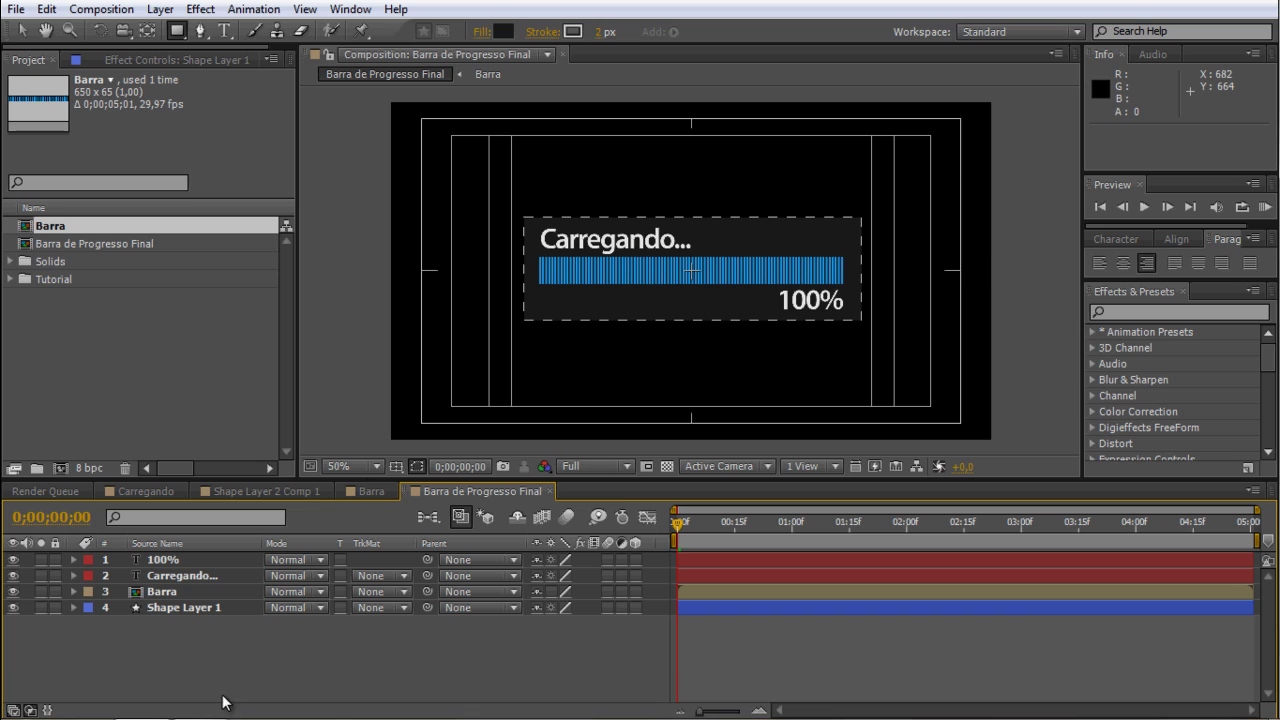
Add a null object and parent the "100%", "Carregando...", Barra and background shape layers to it.
left_click(157, 648)
left_click(160, 9)
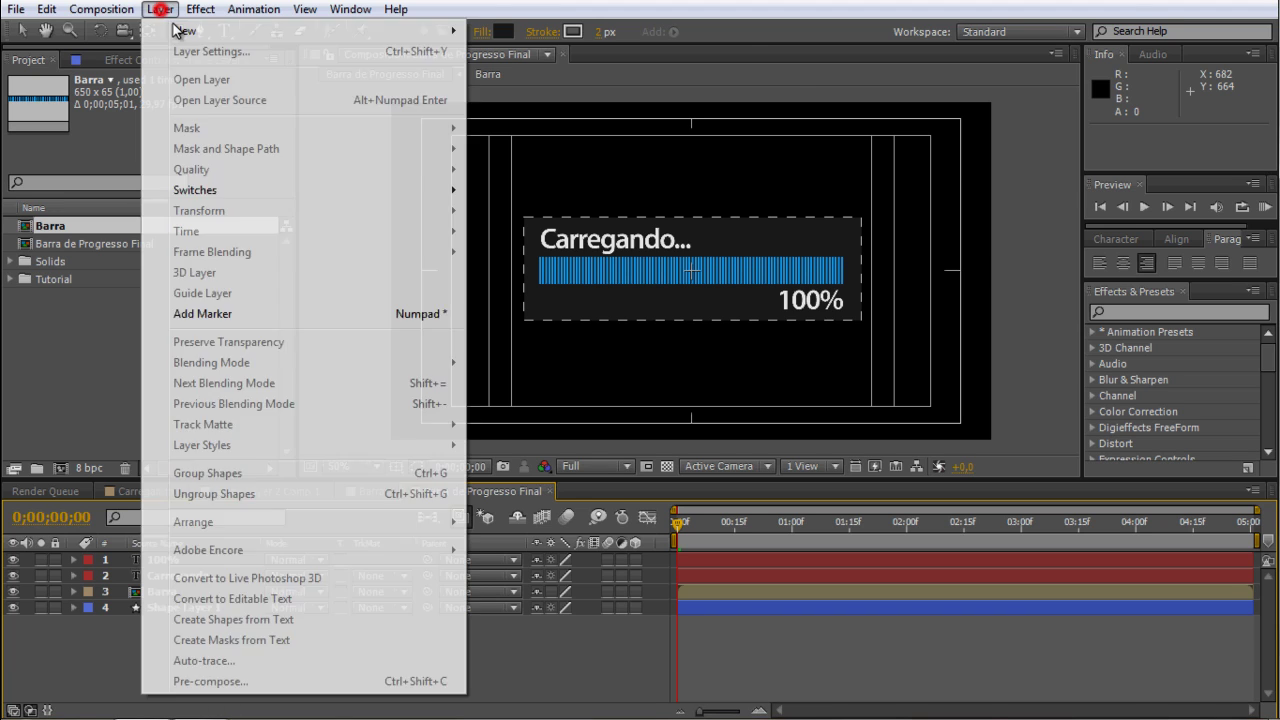
mouse_move(410, 31)
left_click(537, 116)
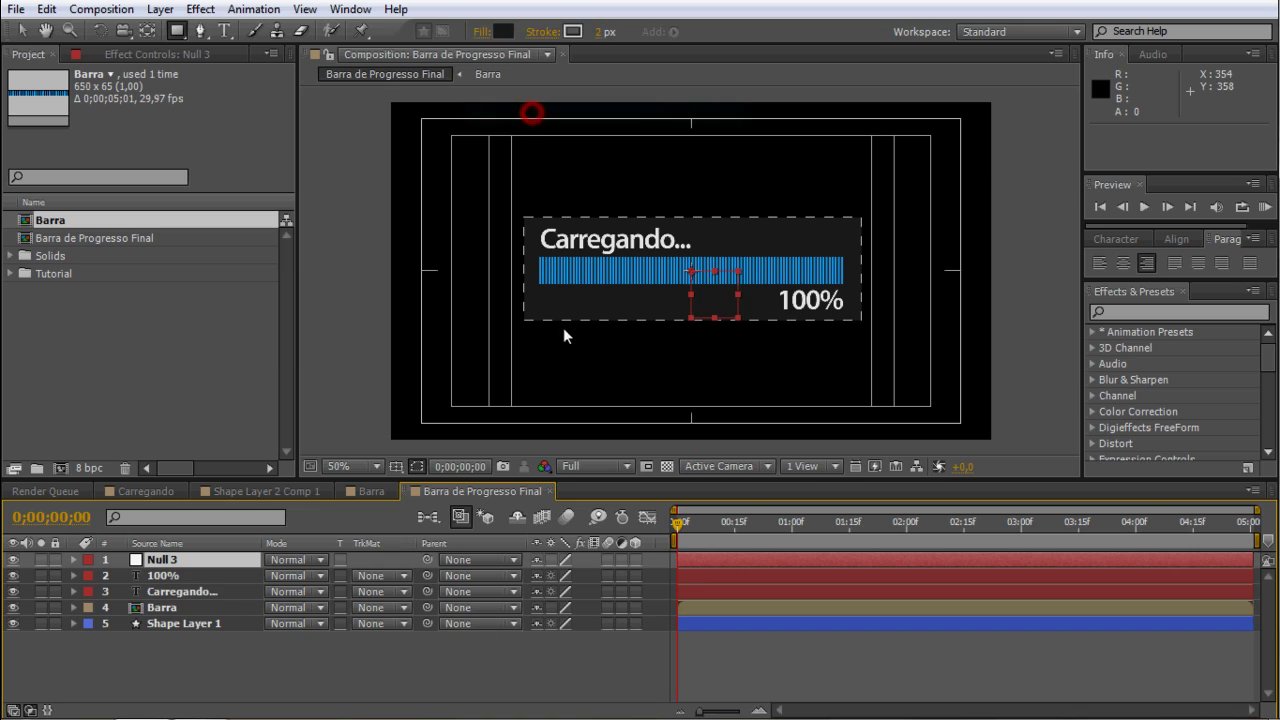
left_click(172, 578)
left_click(172, 623, "shift")
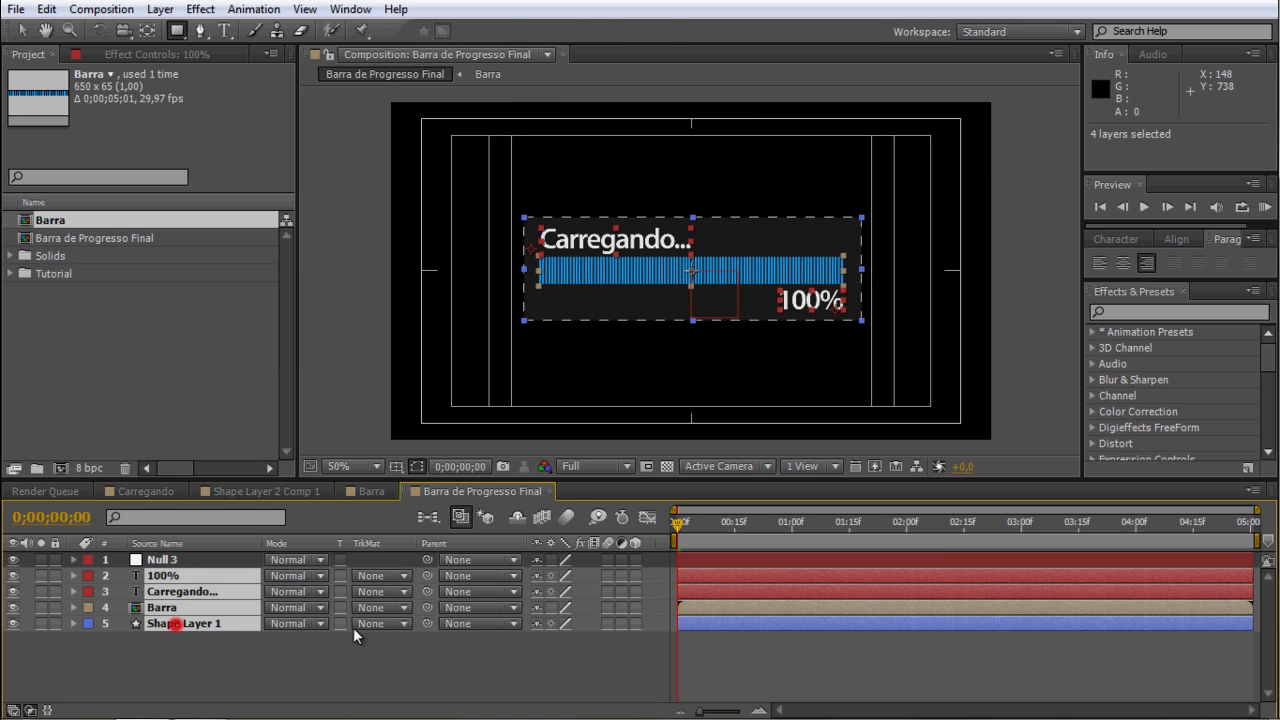
left_click_drag(417, 584, 159, 559)
left_click(210, 652)
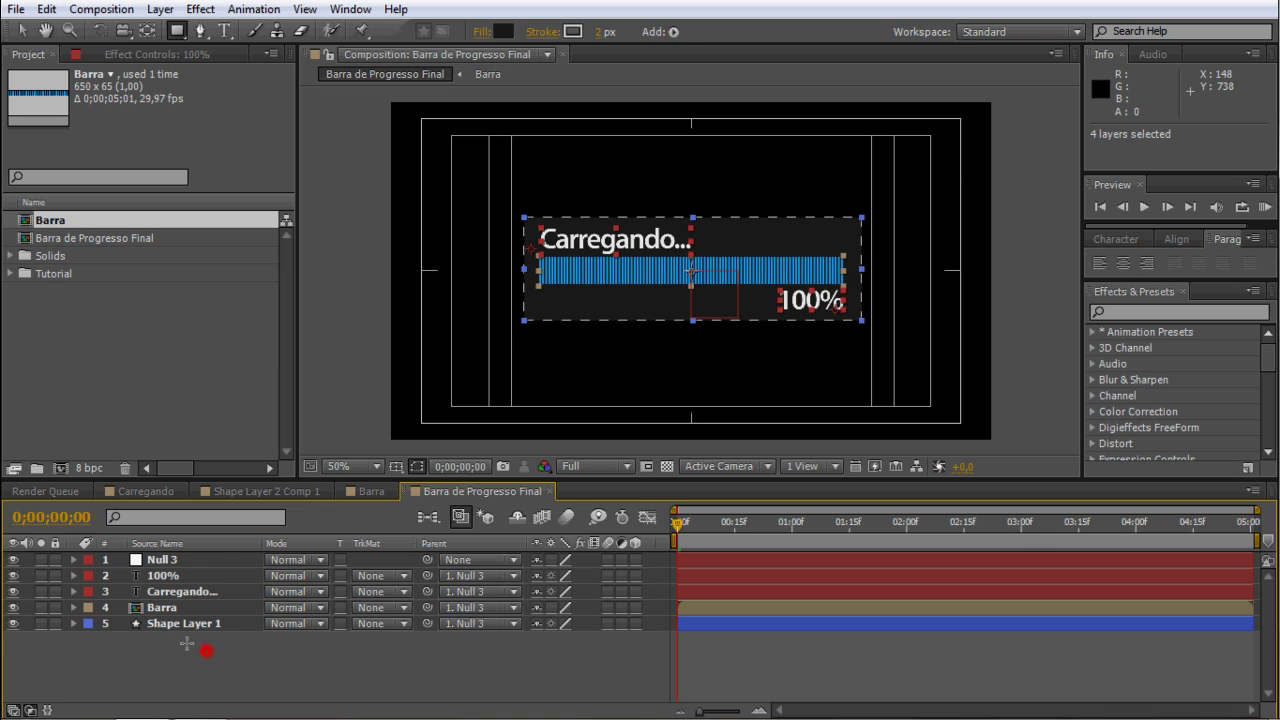
Try moving the null object with the Selection tool to test the parenting, and undo the move.
left_click(160, 561)
left_click(716, 304)
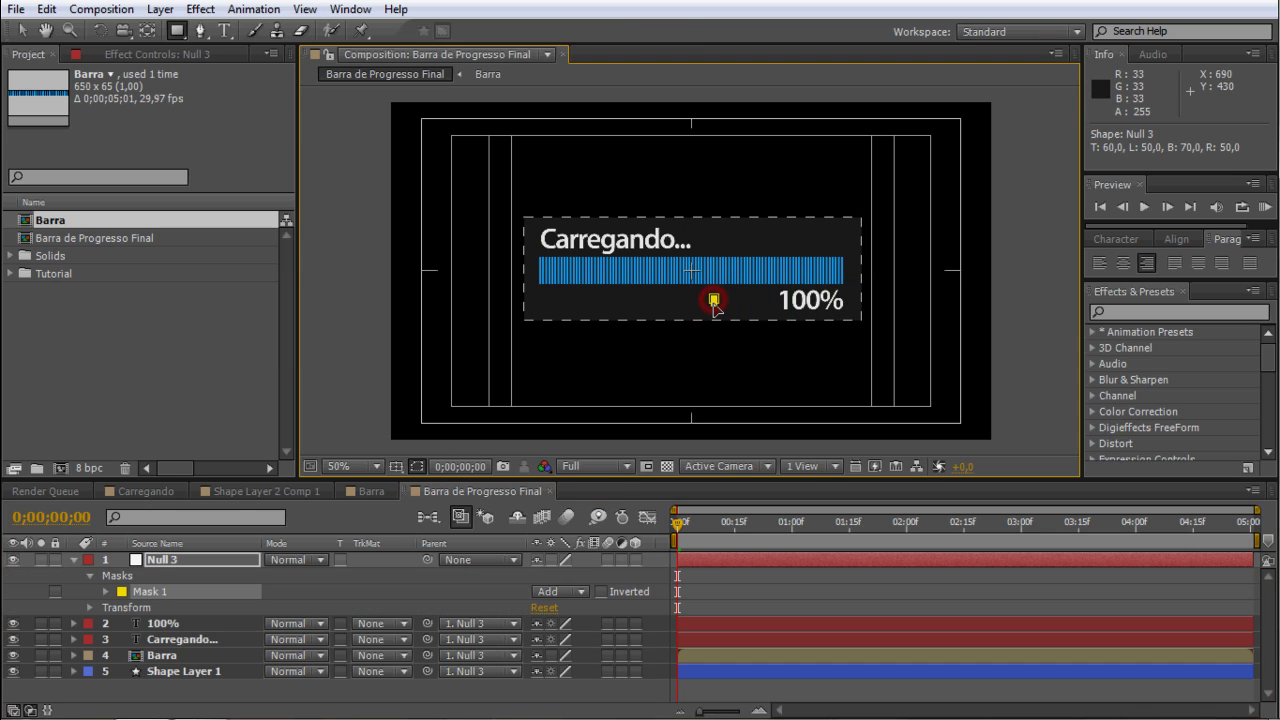
key("ctrl+z")
key("v")
left_click_drag(719, 296, 747, 327)
key("ctrl+z")
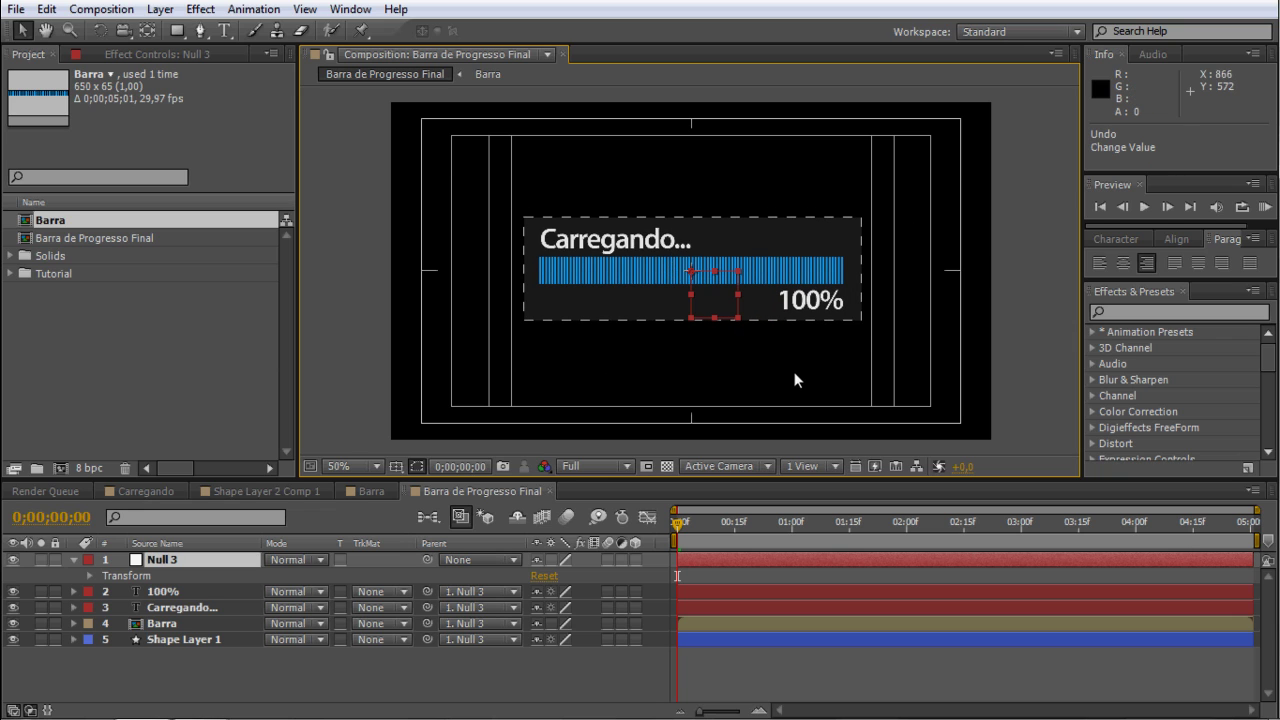
left_click(73, 559)
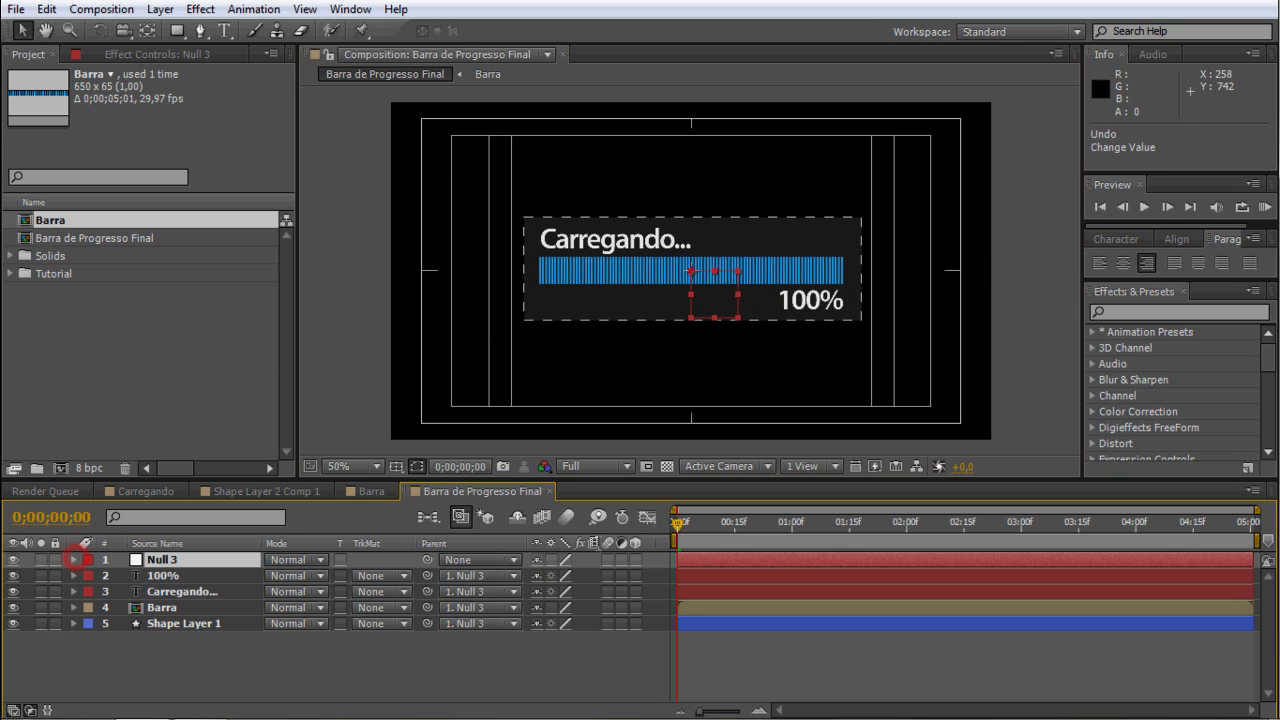
Search the effects for "slider" and apply Slider Control to the null object.
left_click(1139, 312)
type("slider")
left_click(1122, 349)
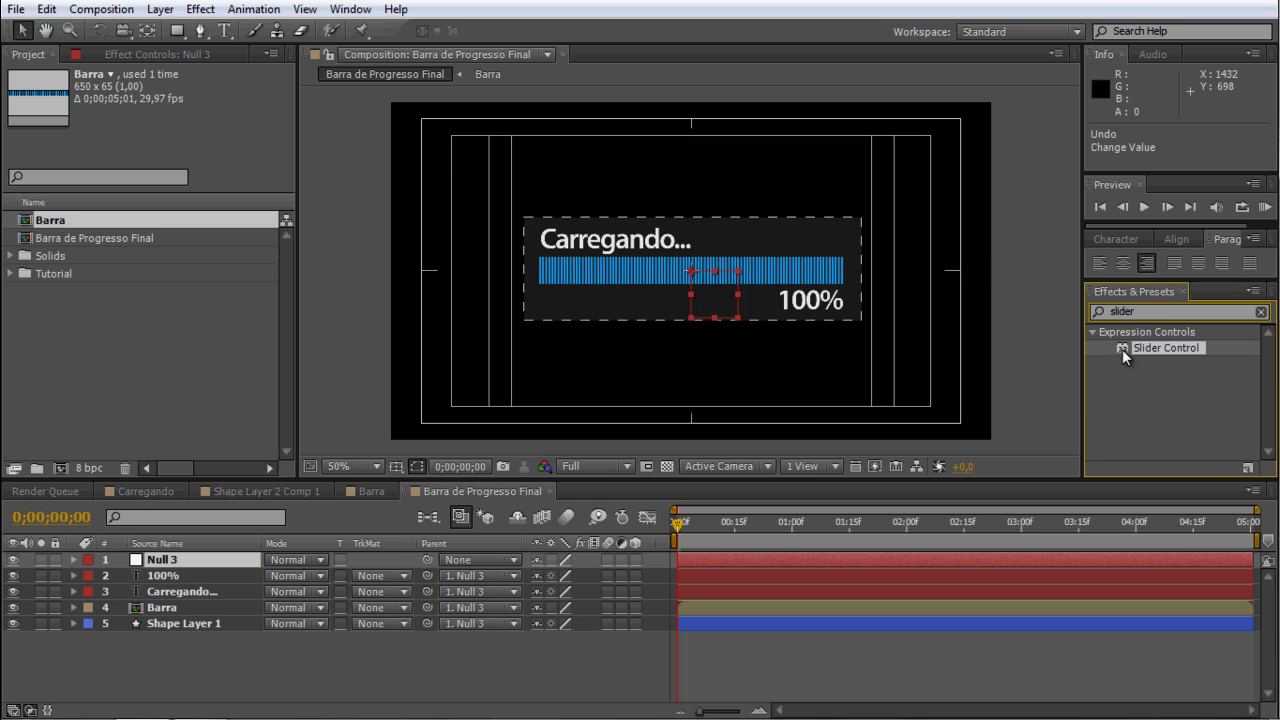
left_click_drag(1122, 349, 190, 560)
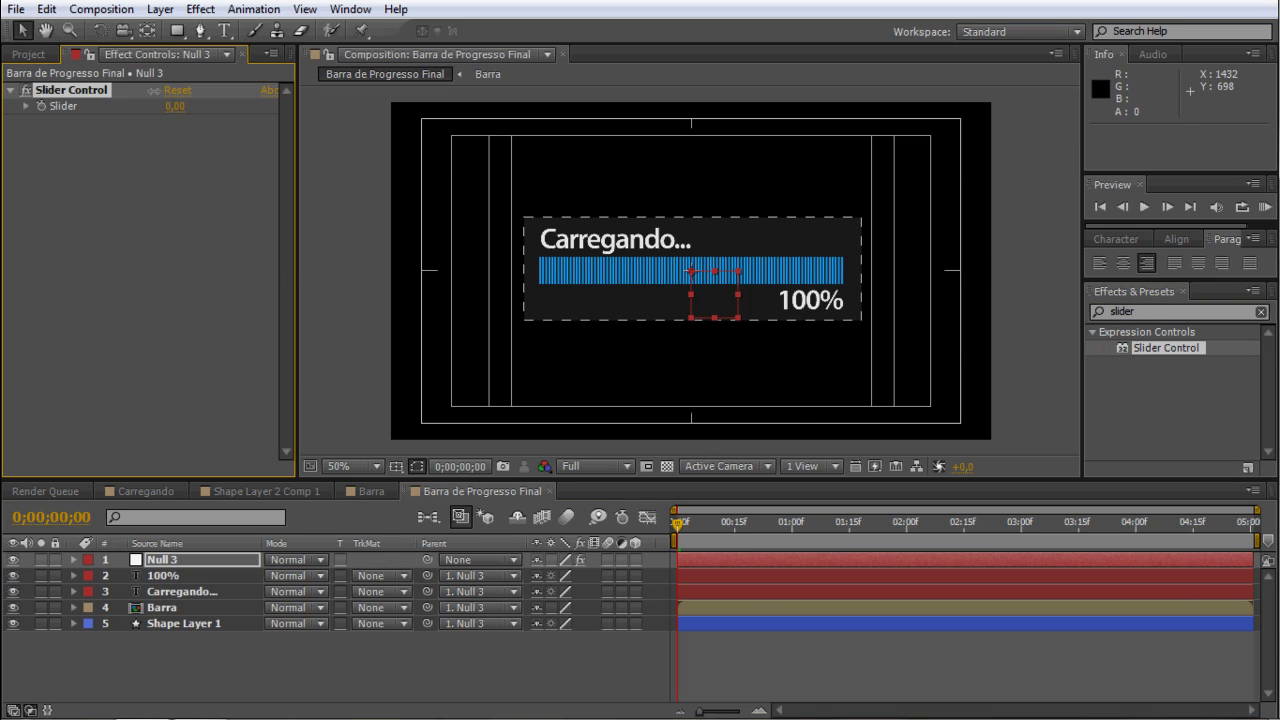
left_click_drag(176, 106, 199, 108)
key("ctrl+z")
left_click(206, 663)
Reveal the "100%" layer's Source Text property and lock the effect controls to the null object.
left_click(165, 576)
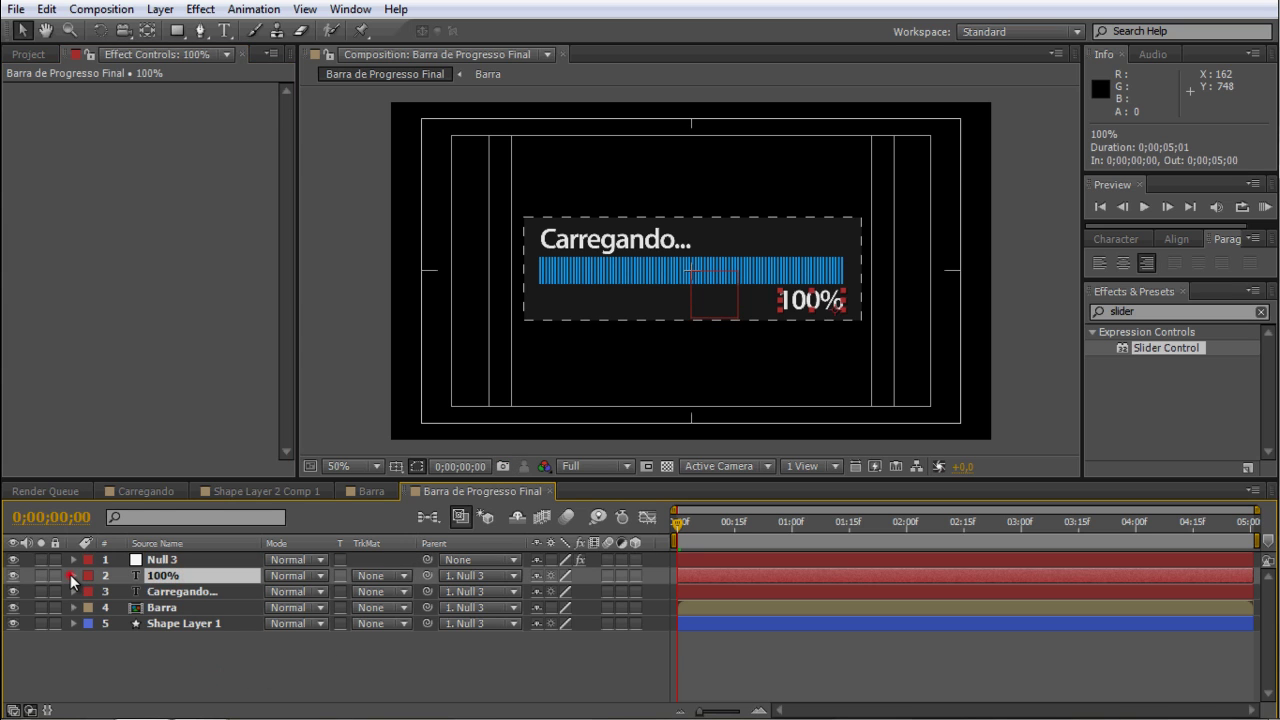
left_click(72, 575)
left_click(90, 591)
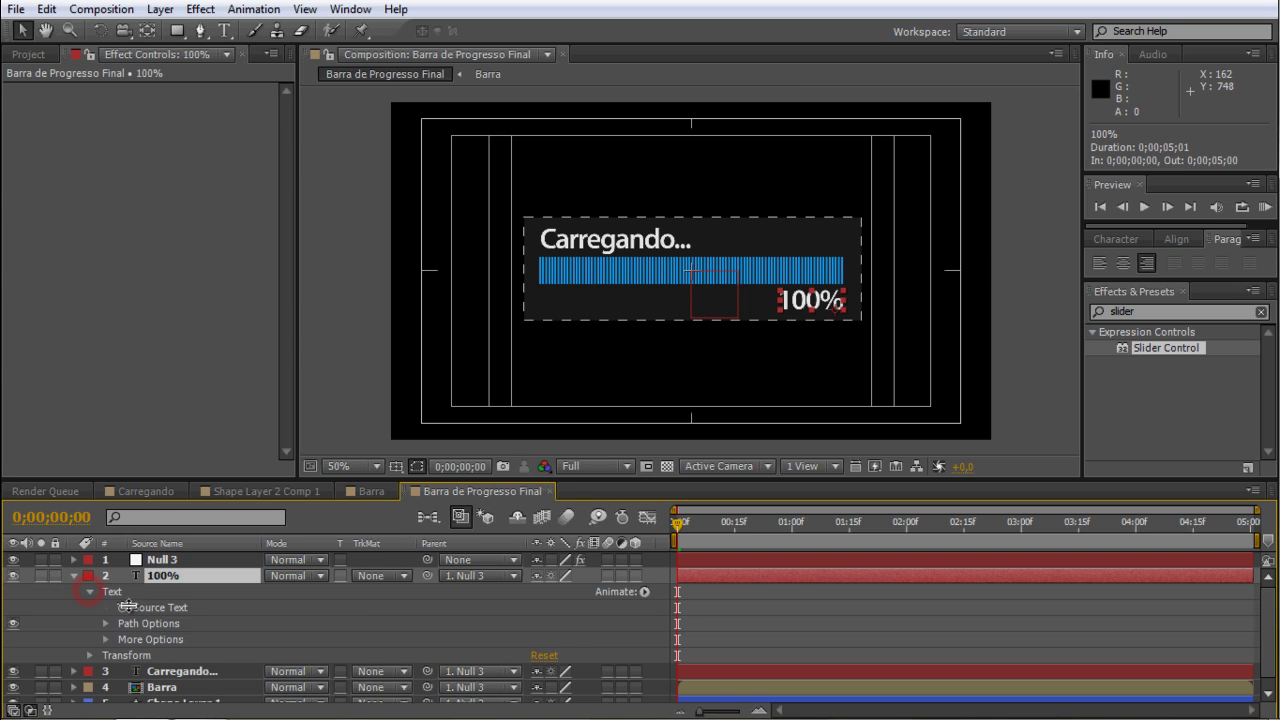
left_click_drag(175, 480, 175, 419)
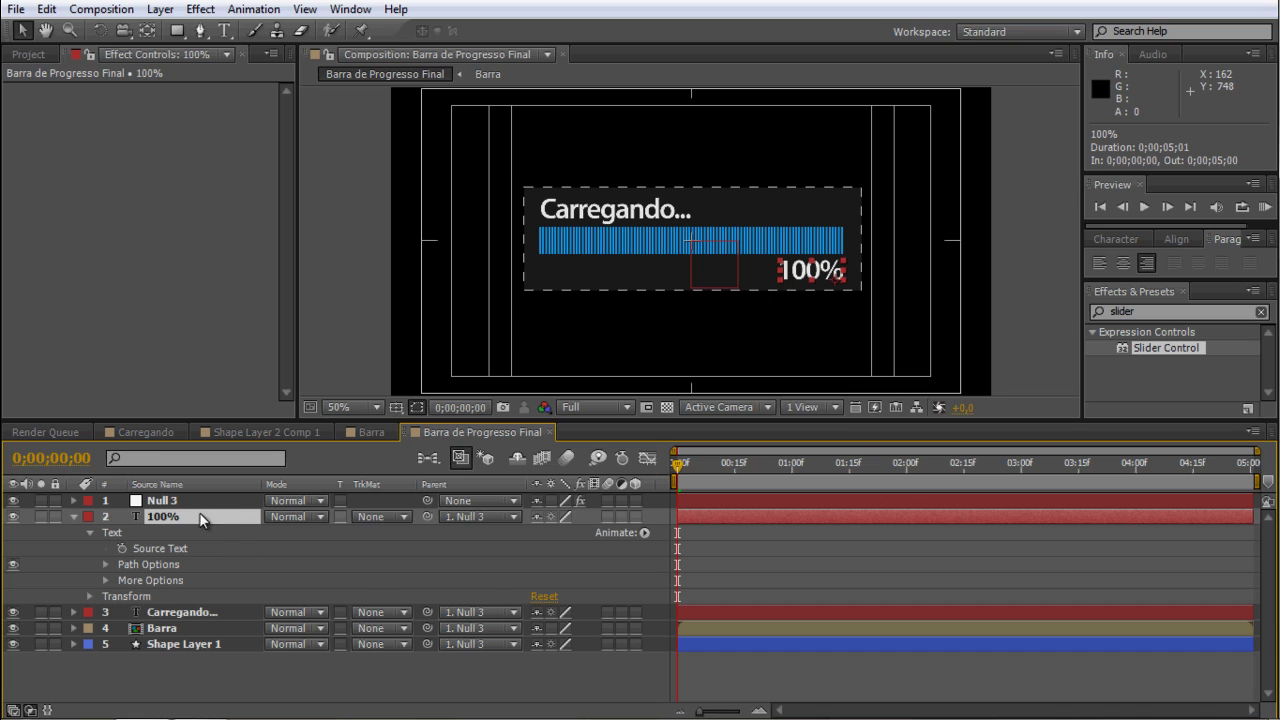
left_click(160, 500)
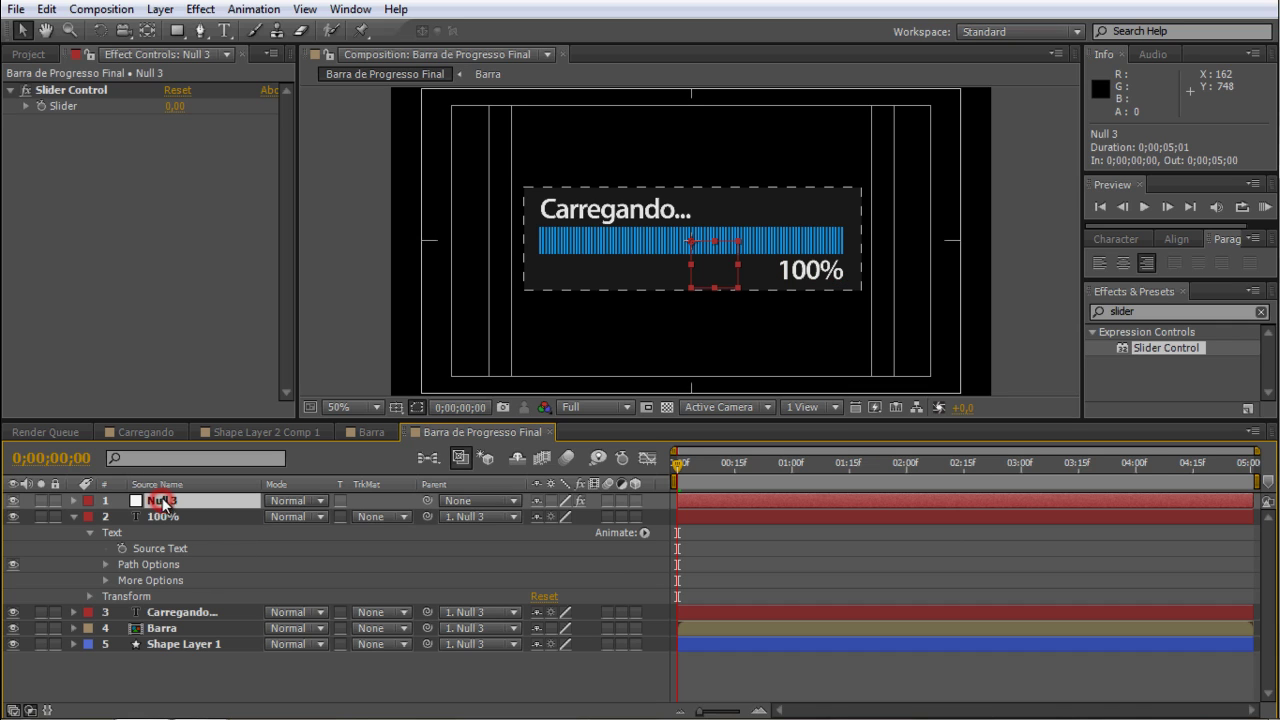
left_click(89, 56)
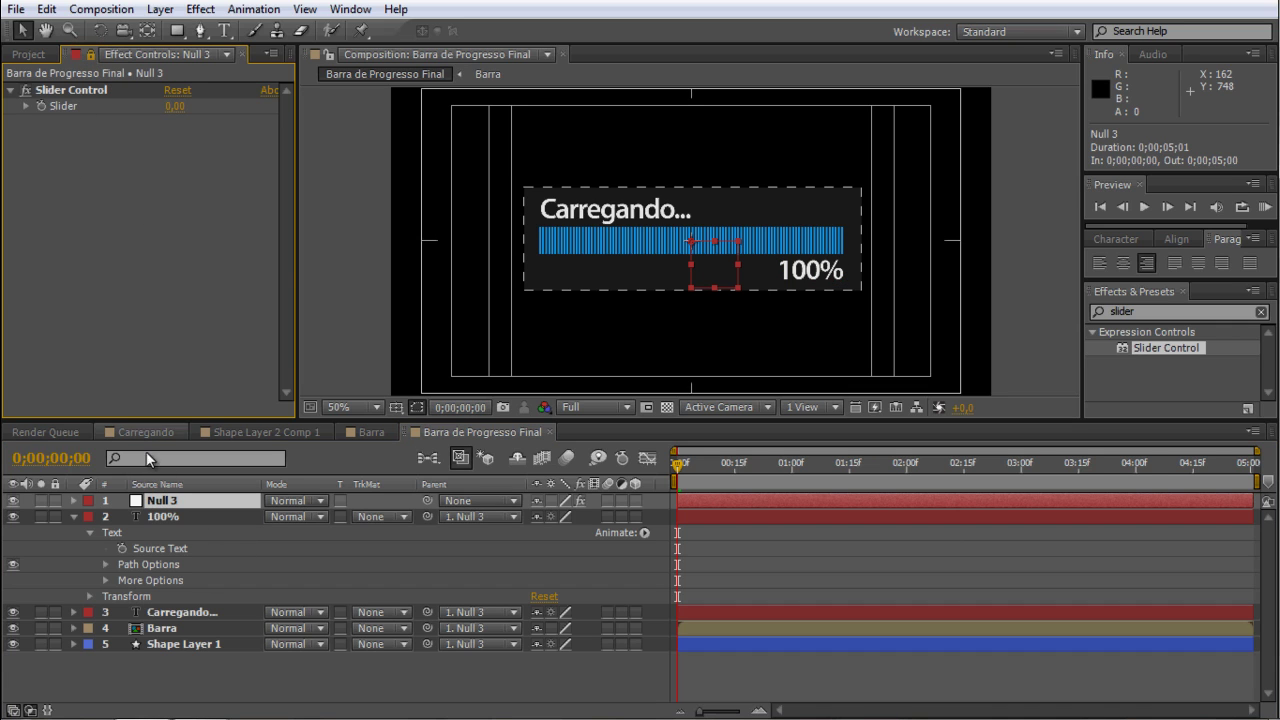
Link the "100%" layer's Source Text to the null's Slider with an expression, test a slider value of 55 and undo it.
left_click(162, 516)
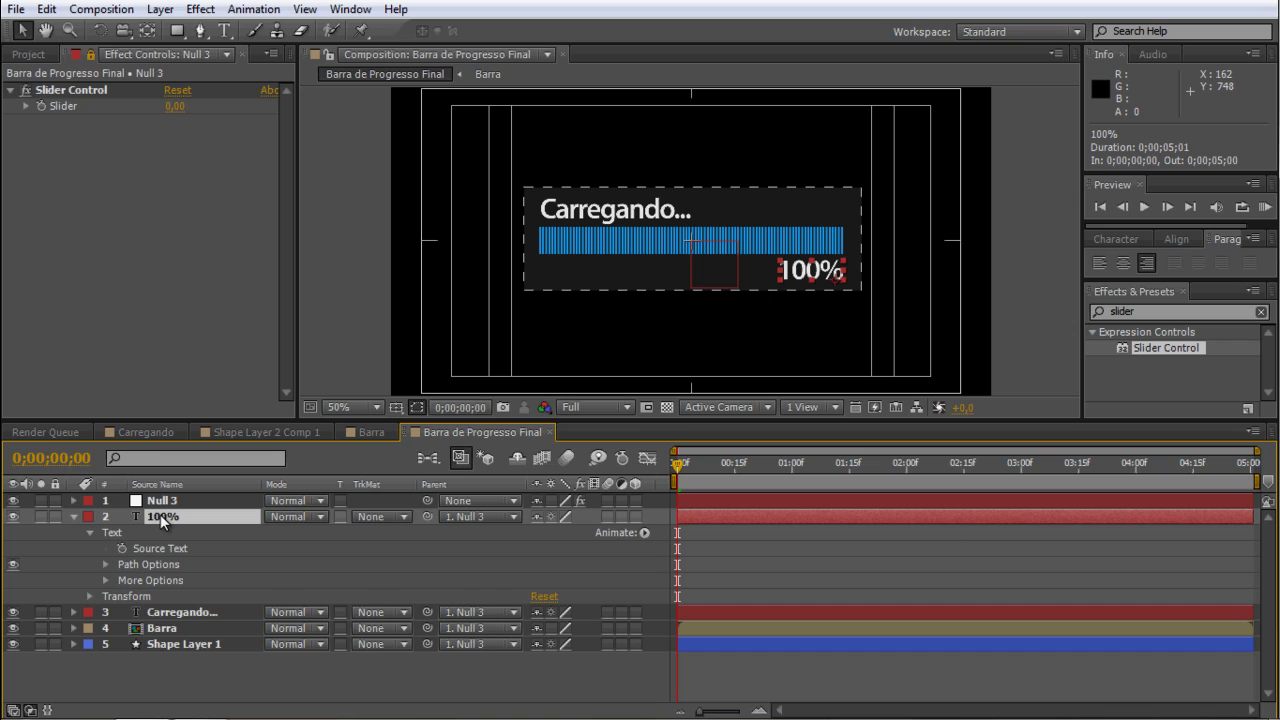
left_click(121, 549, "alt")
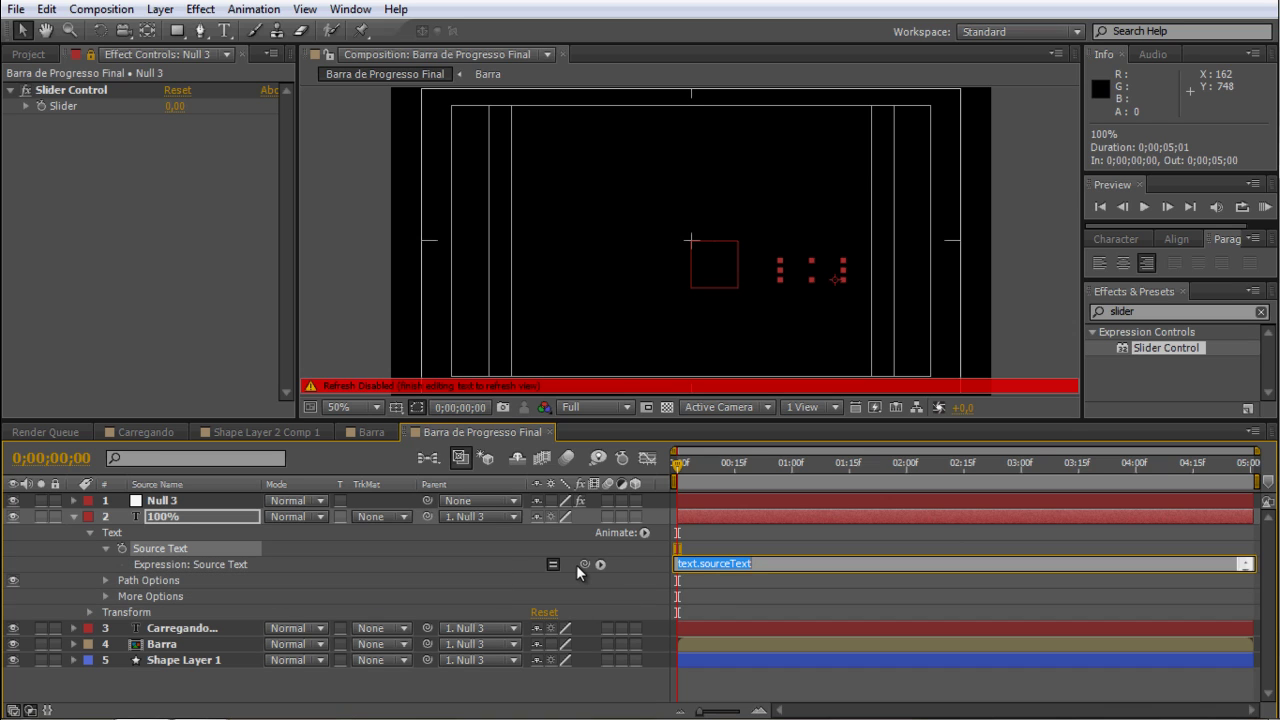
left_click_drag(584, 566, 68, 106)
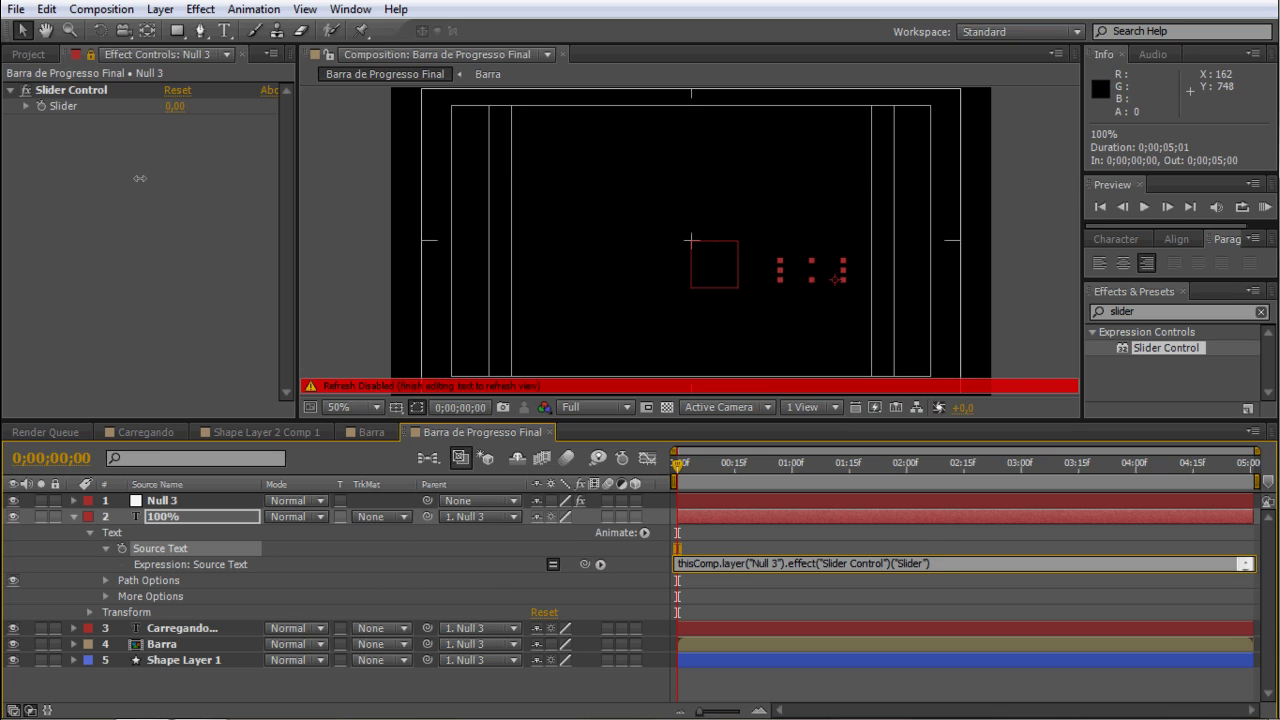
left_click(139, 178)
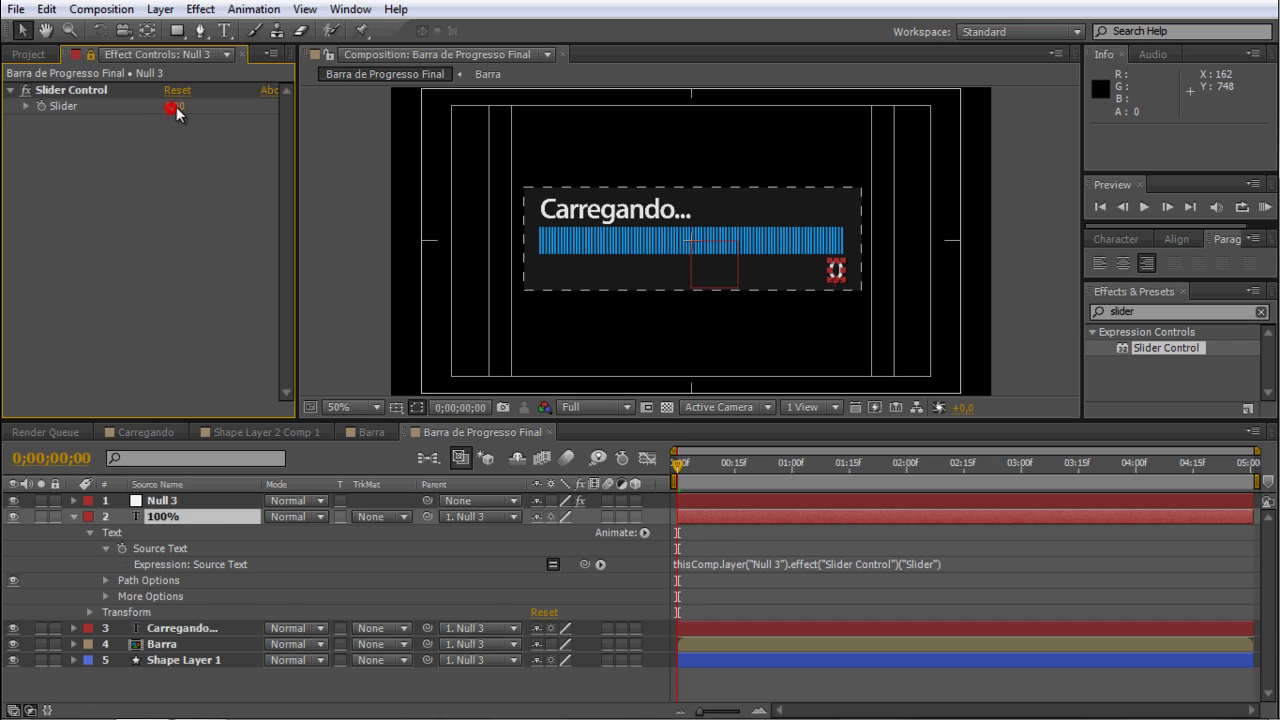
left_click_drag(176, 106, 228, 113)
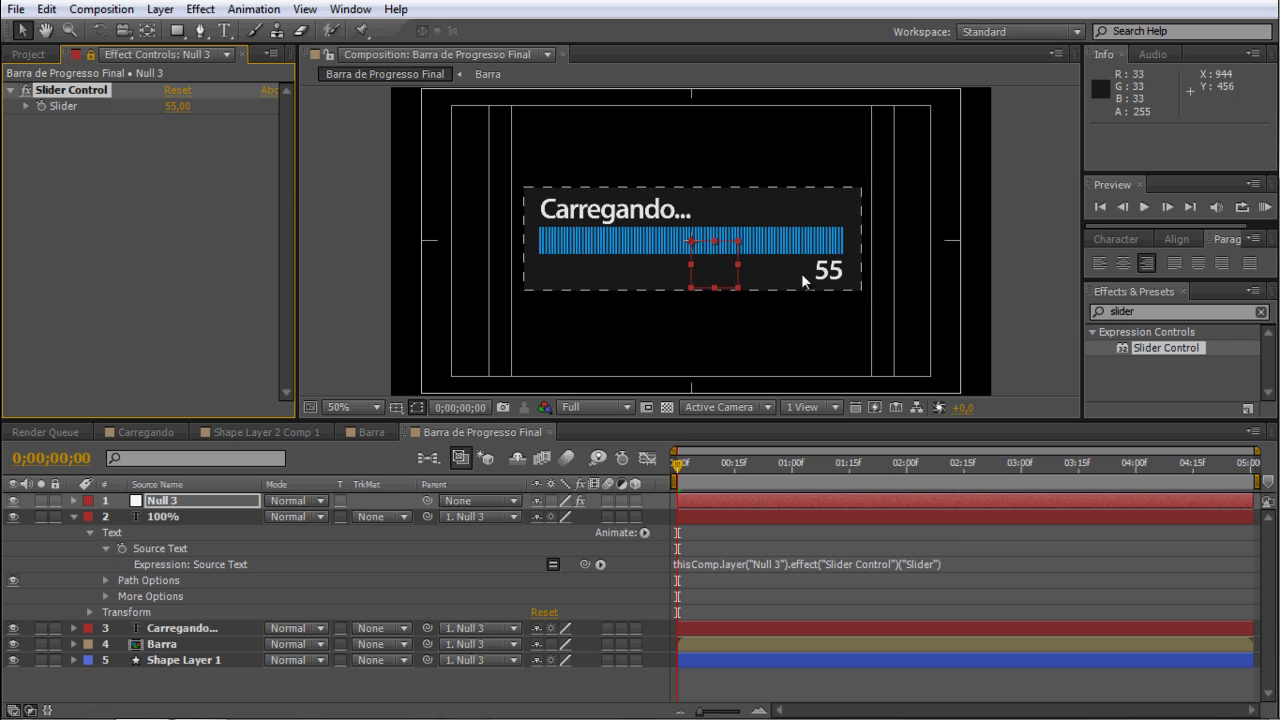
key("ctrl+z")
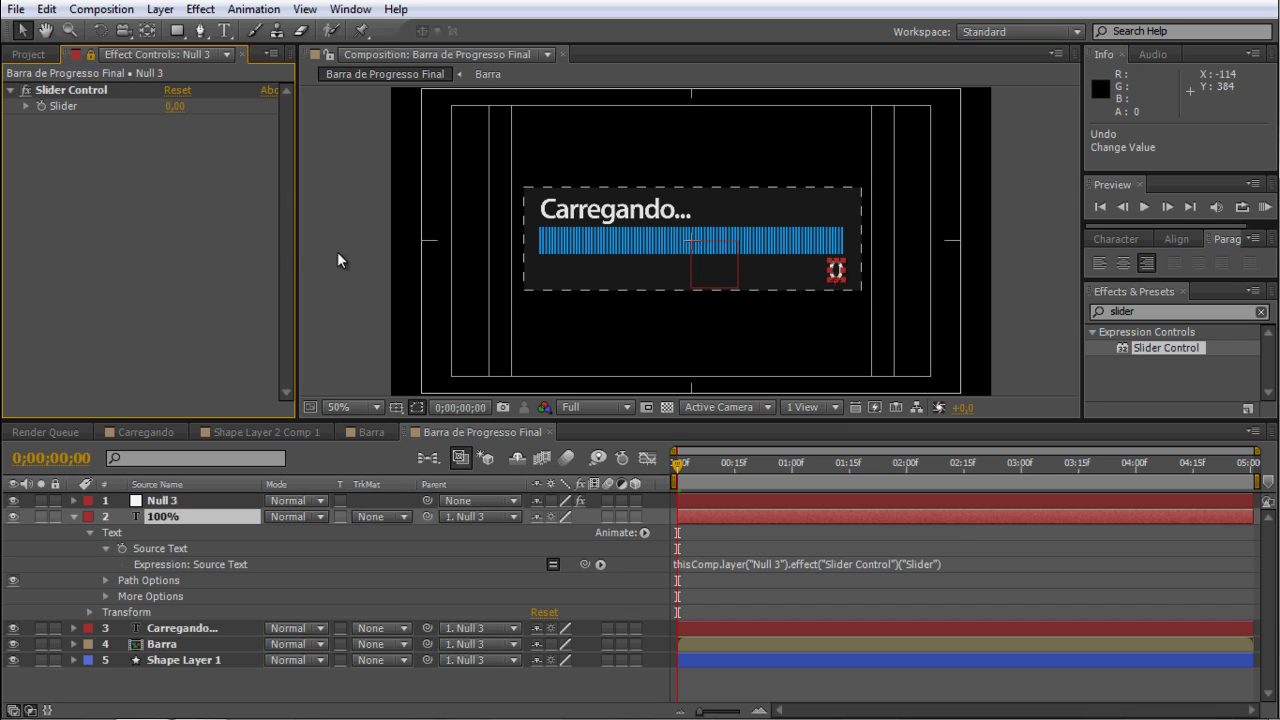
Append +"%" to the Source Text expression, test it with a slider value of 76 and undo that value.
left_click(943, 564)
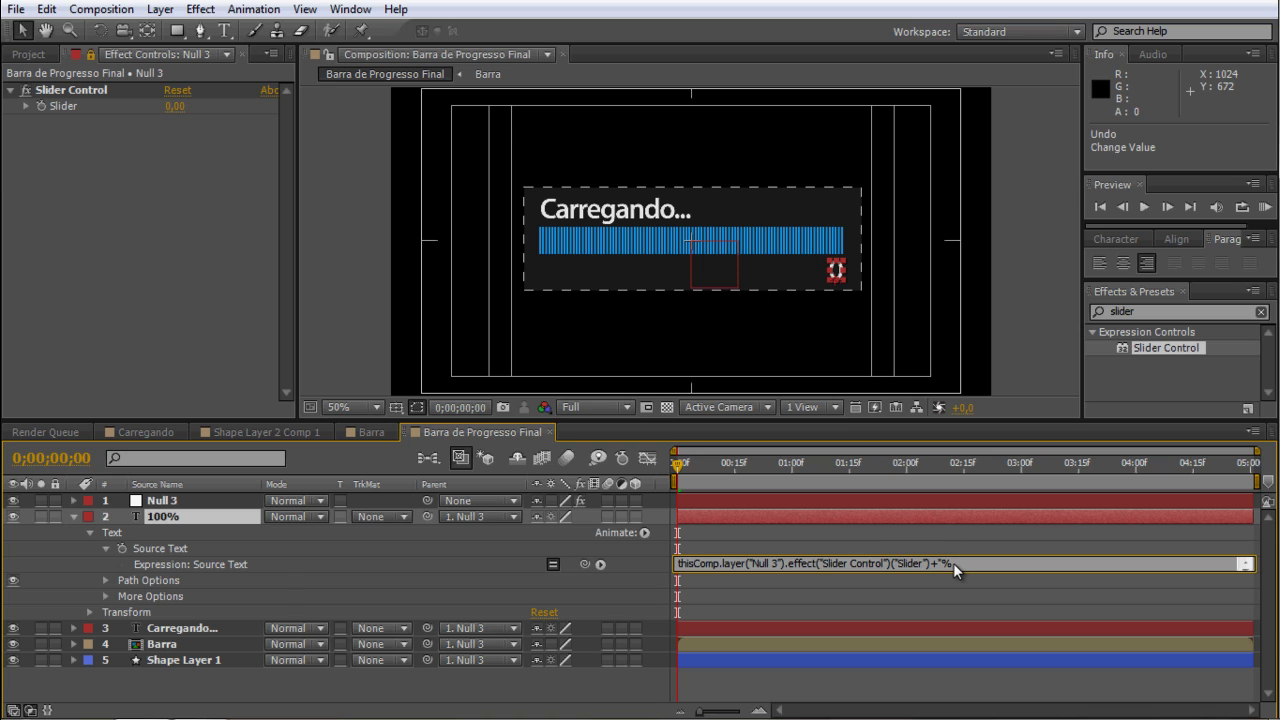
left_click(915, 537)
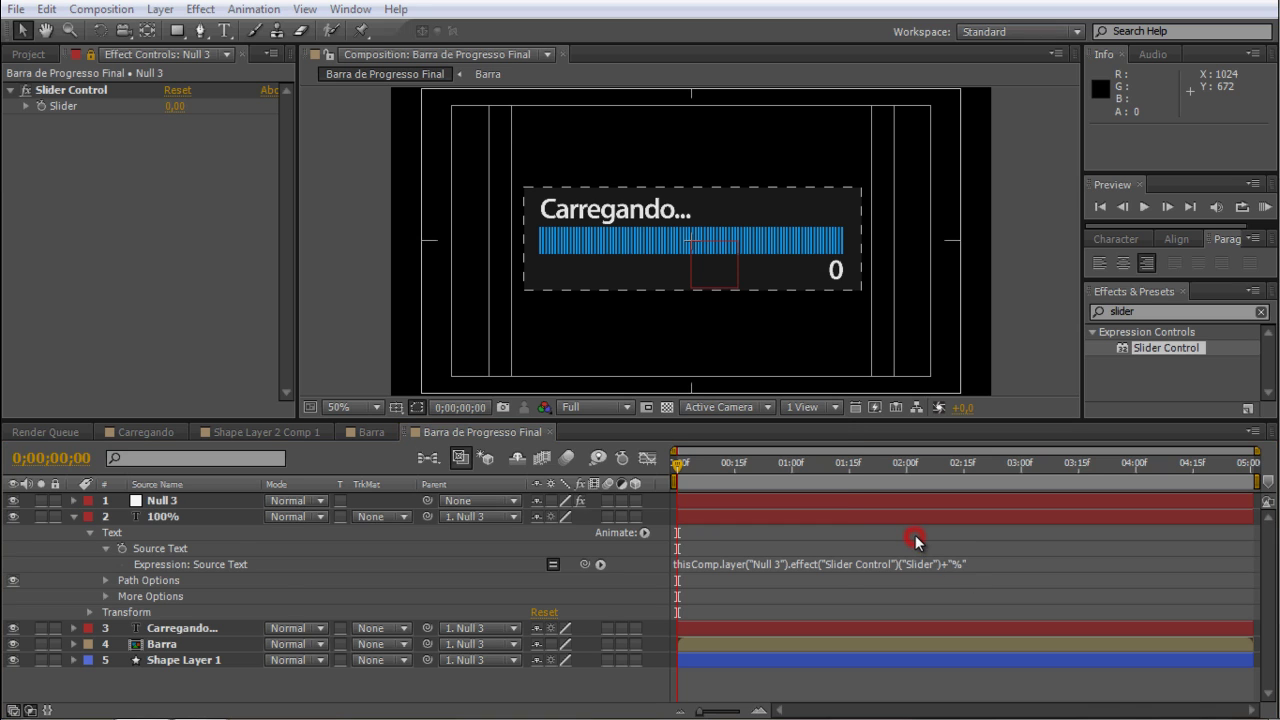
left_click(786, 474)
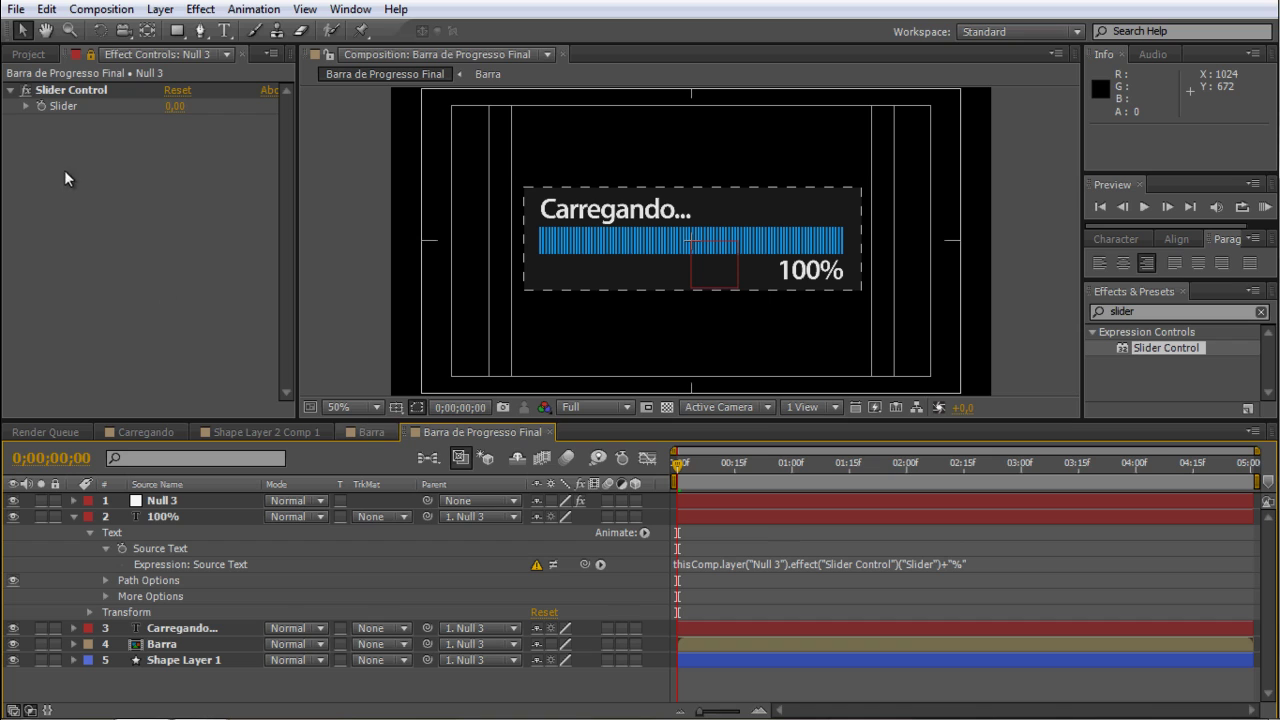
left_click(166, 132)
left_click_drag(189, 104, 253, 106)
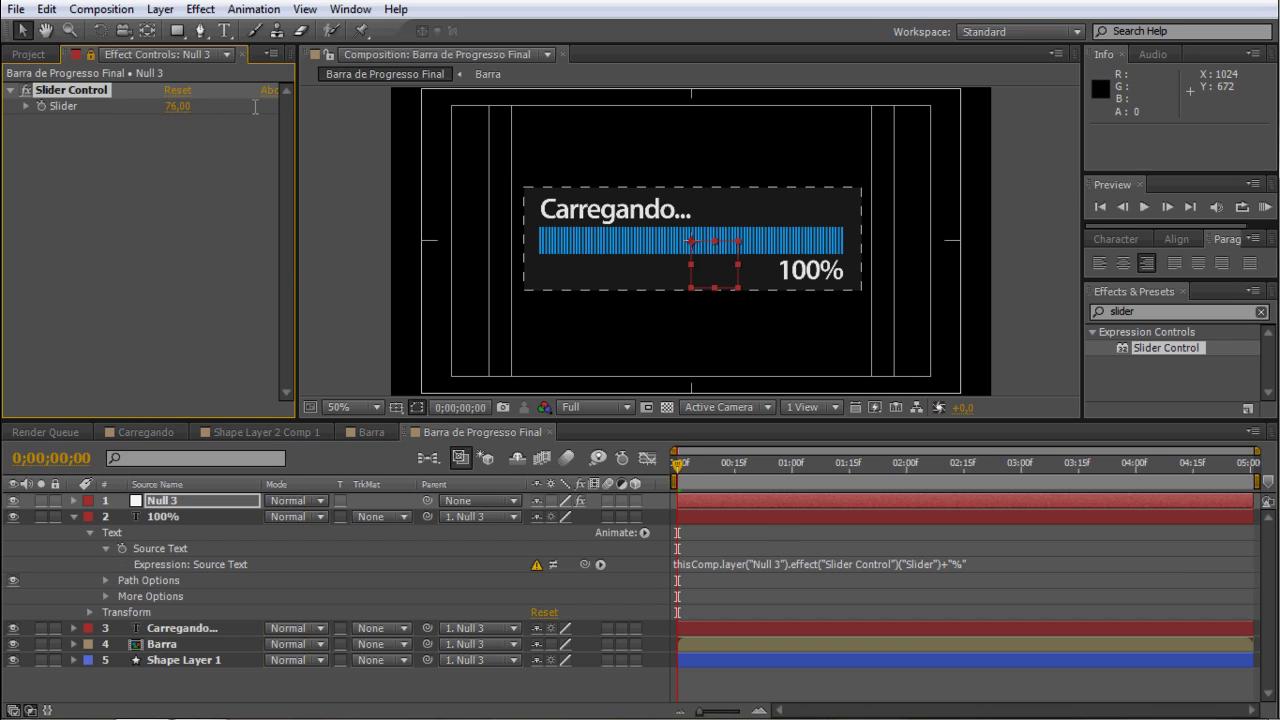
key("ctrl+z")
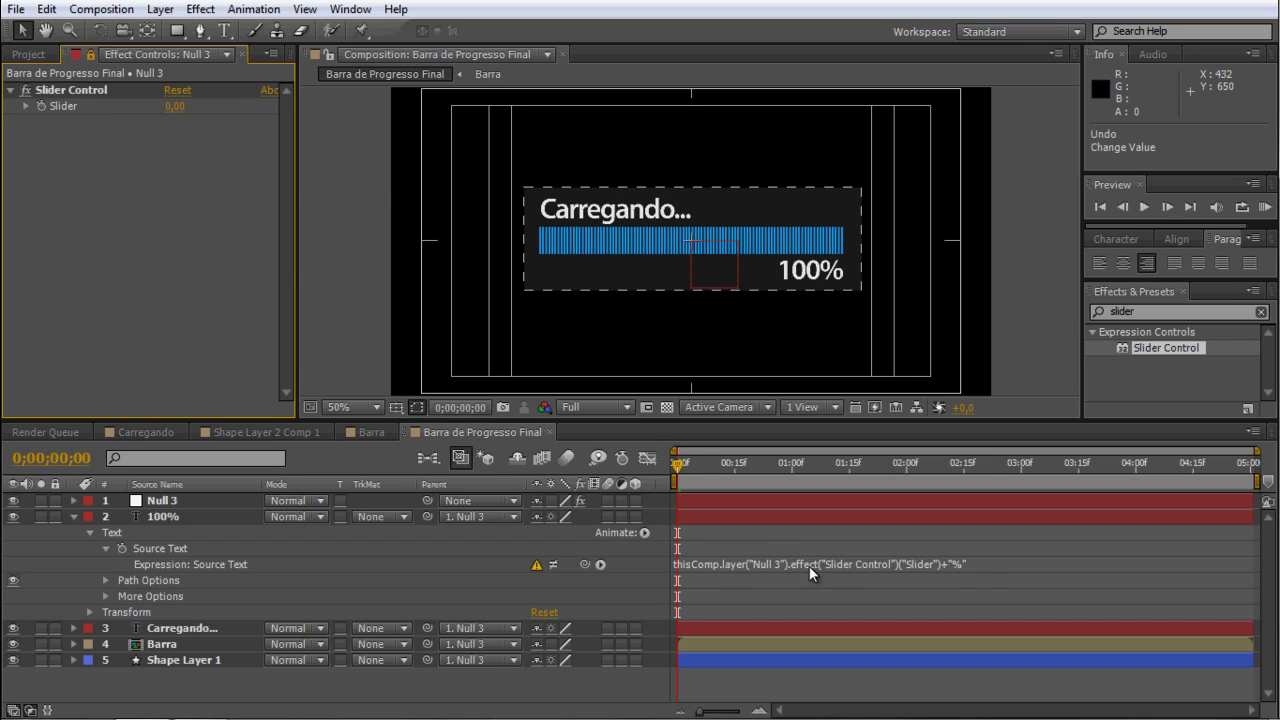
Wrap the slider reference in the "100%" layer's Source Text expression in Math.round(), keeping +"%" outside the parentheses.
left_click(978, 566)
left_click(677, 567)
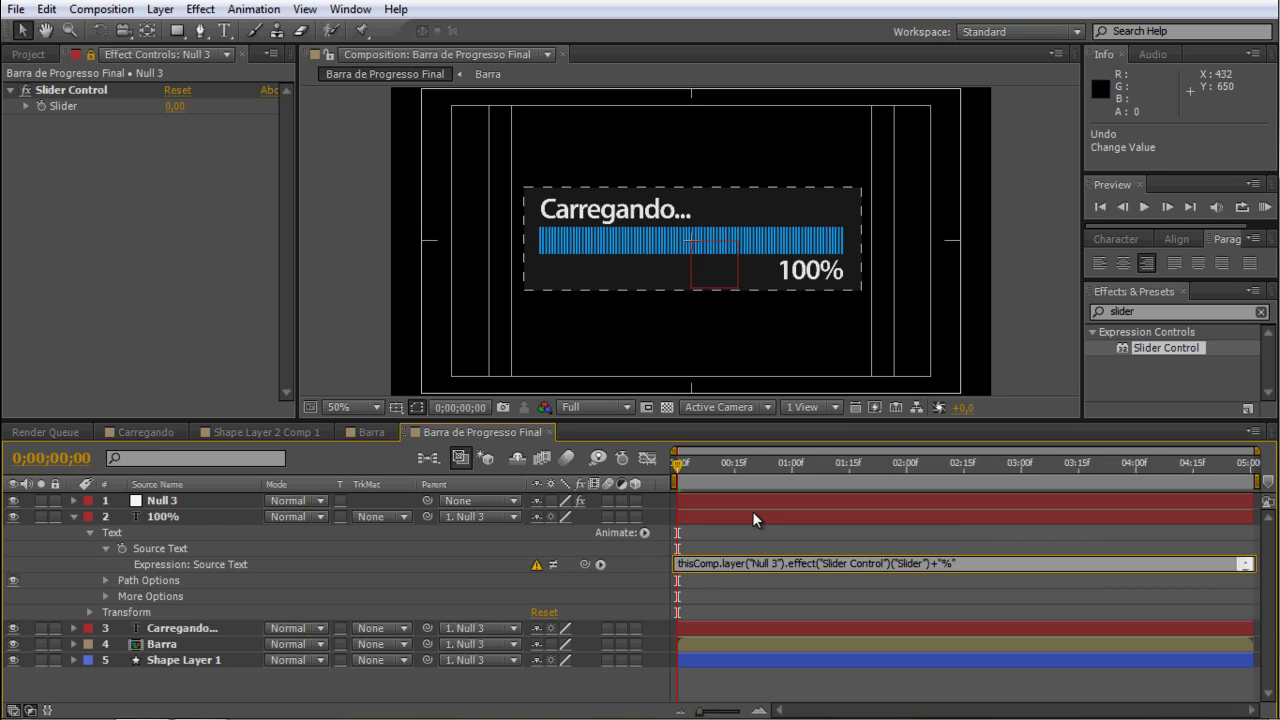
type("Ma")
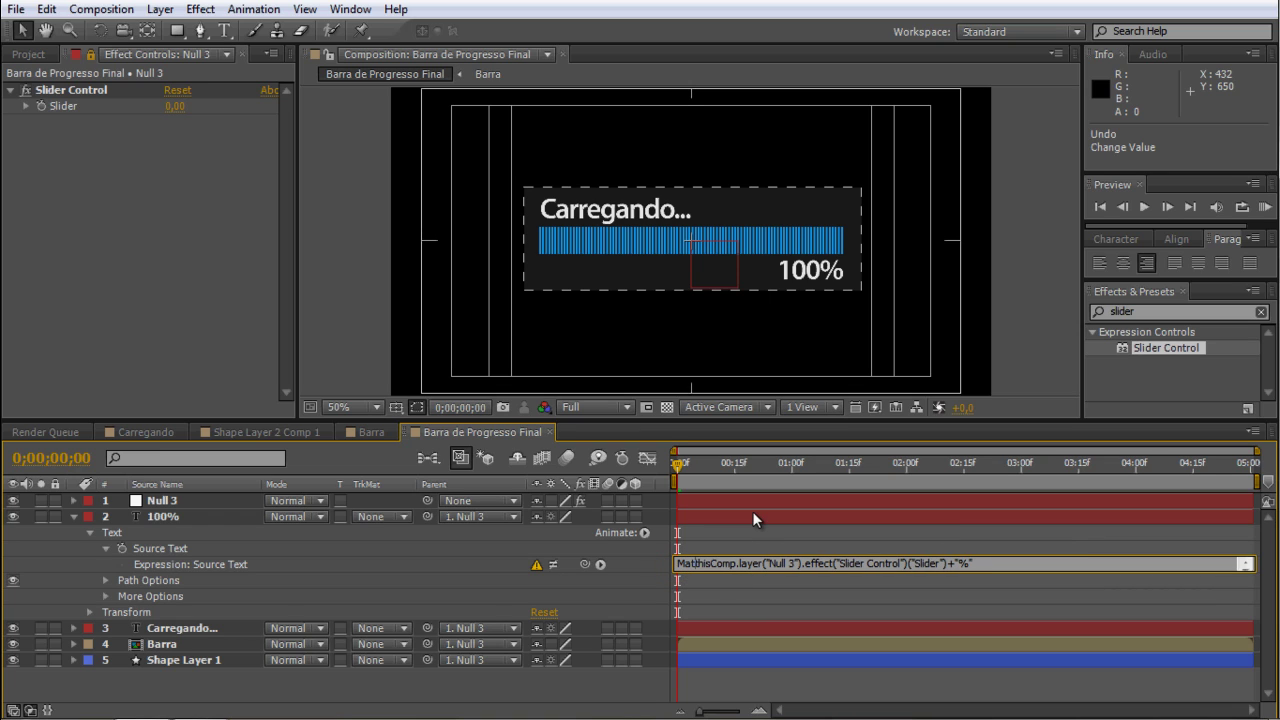
type("th.rou")
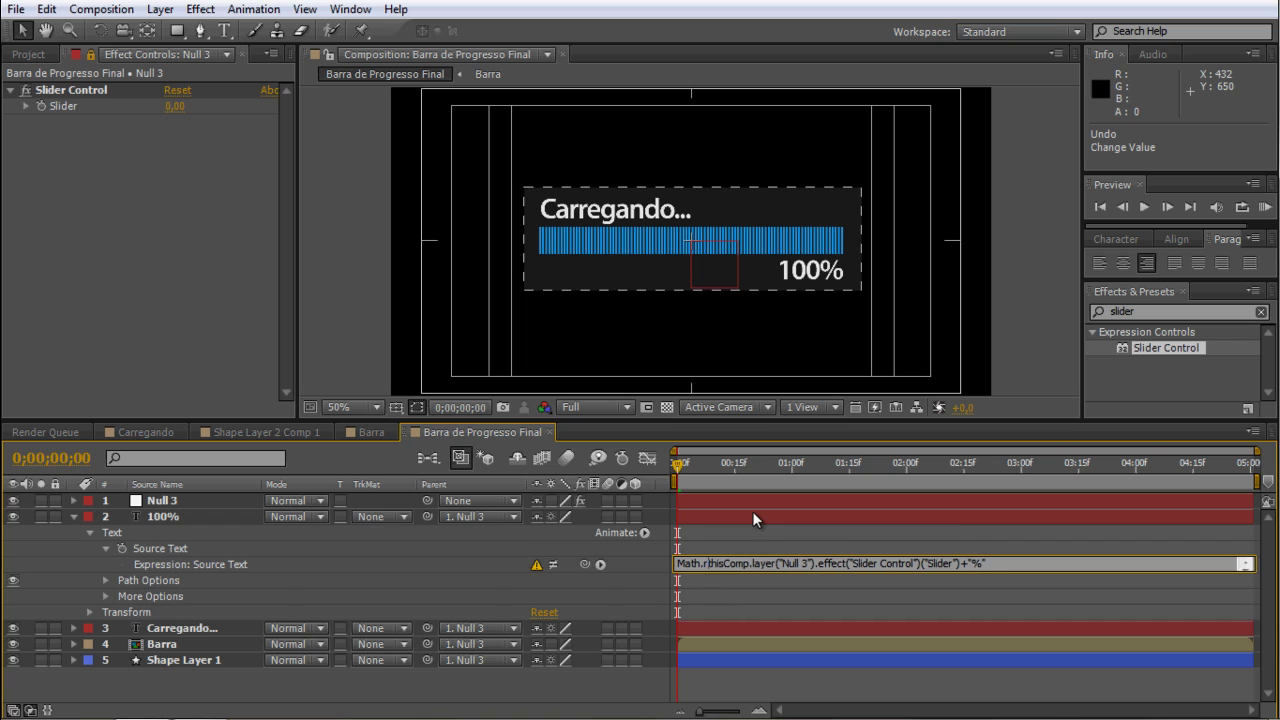
type("nd(")
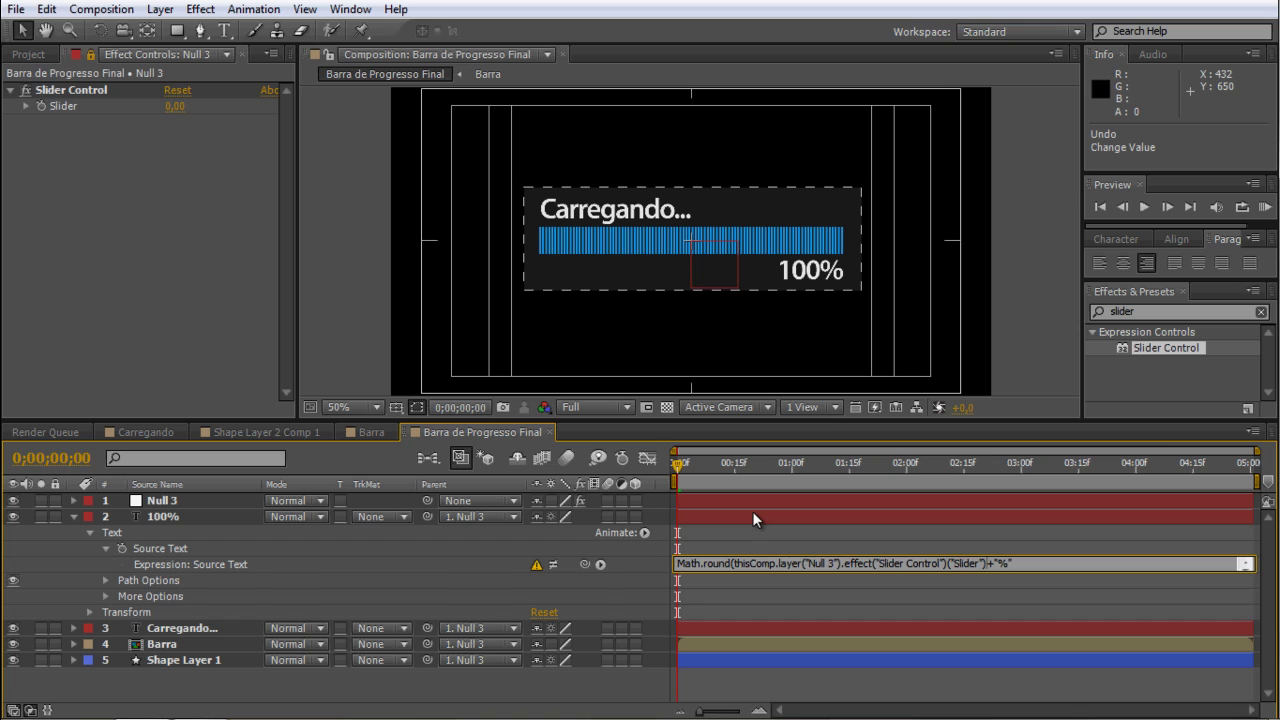
type(")")
left_click(762, 532)
Test the rounded percentage text with a slider value of 85 and undo that value.
left_click(140, 137)
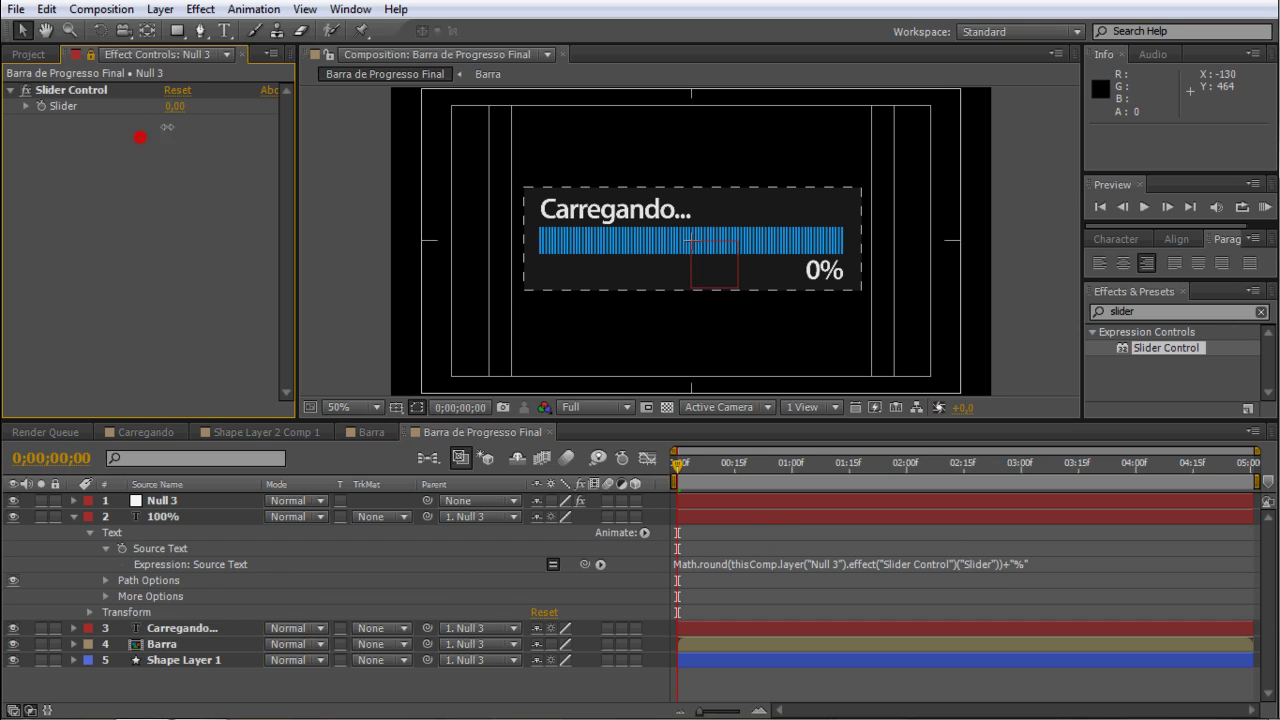
left_click_drag(174, 106, 250, 106)
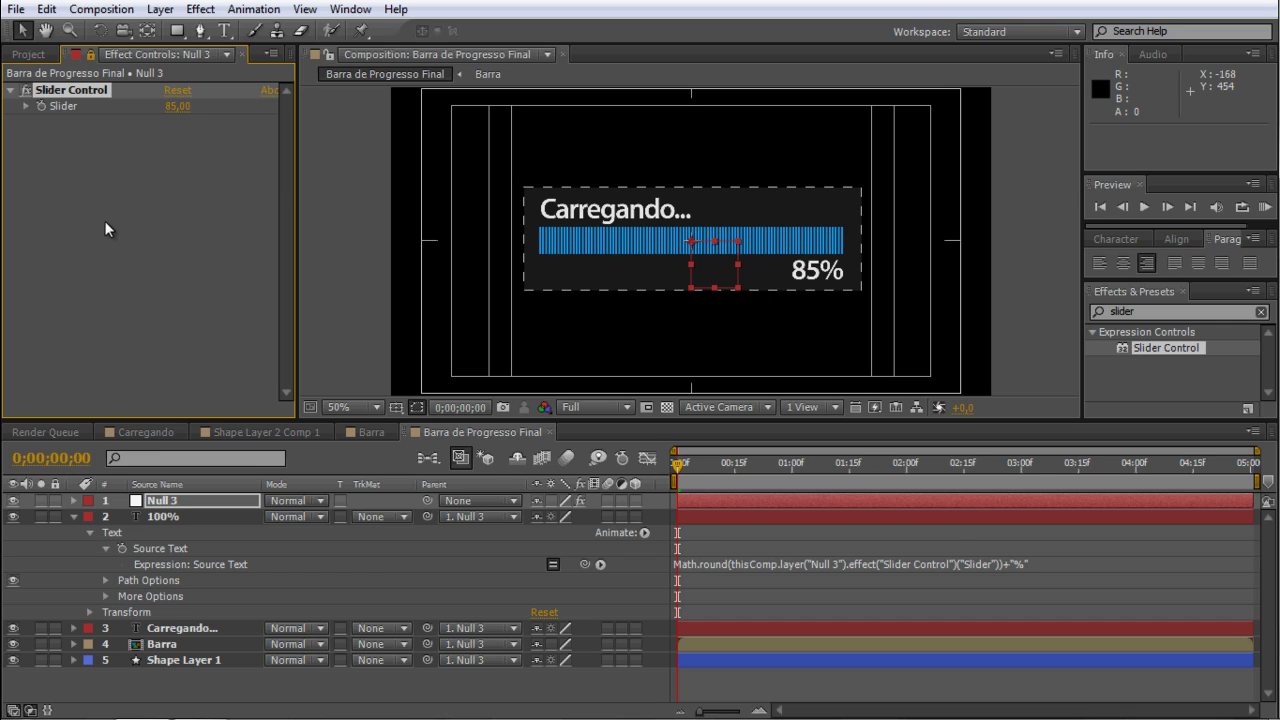
key("ctrl+z")
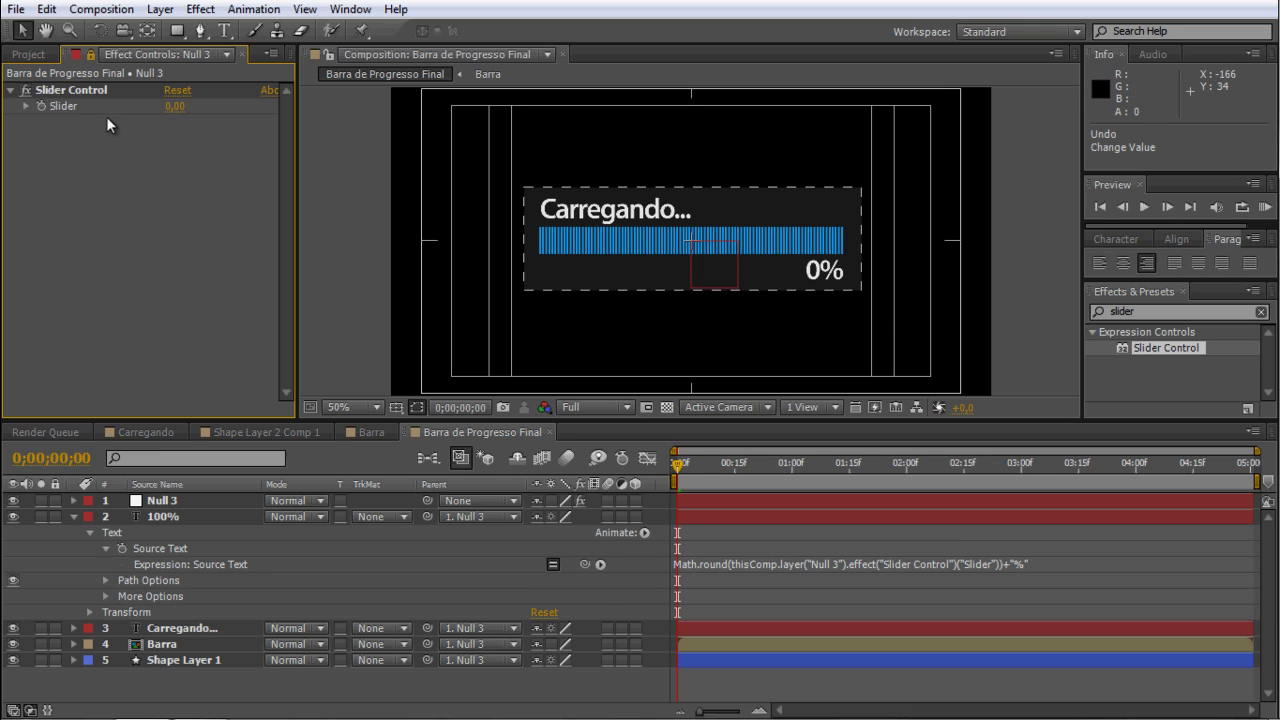
Open the Barra composition and reveal the Linear Wipe properties of Shape Layer 1.
left_click(366, 430)
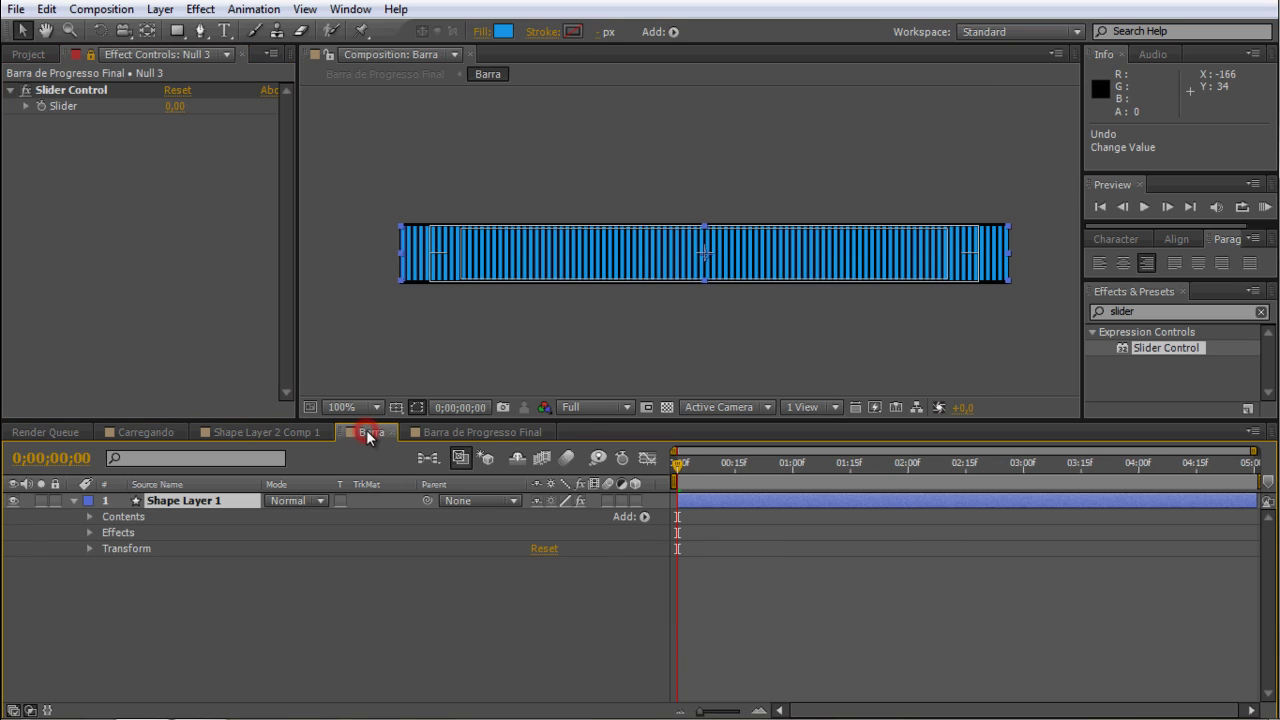
left_click(357, 565)
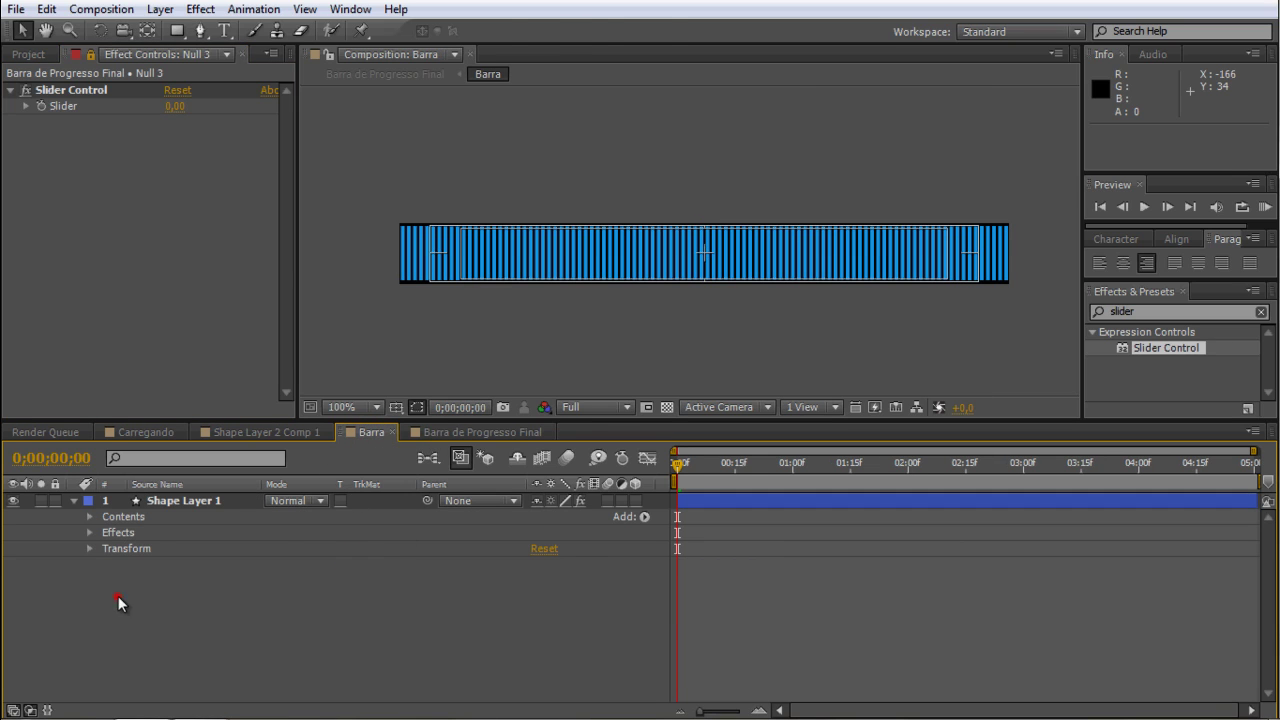
left_click_drag(118, 597, 150, 502)
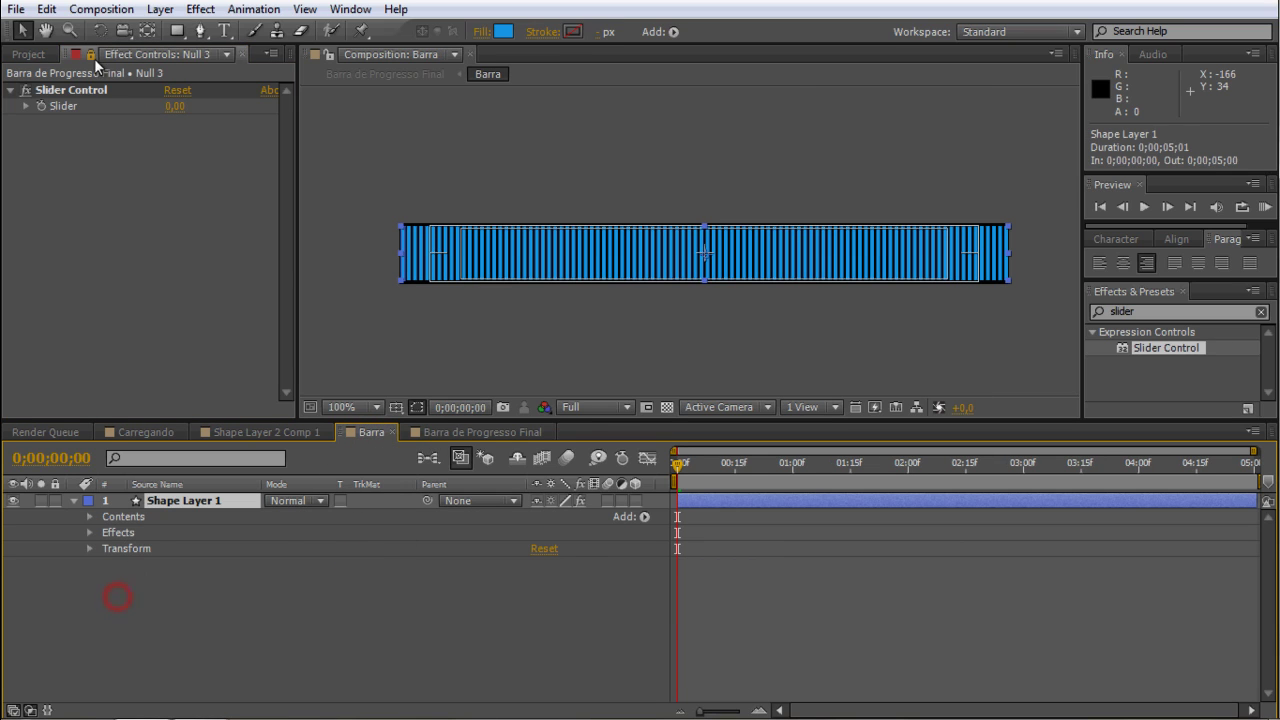
left_click(88, 532)
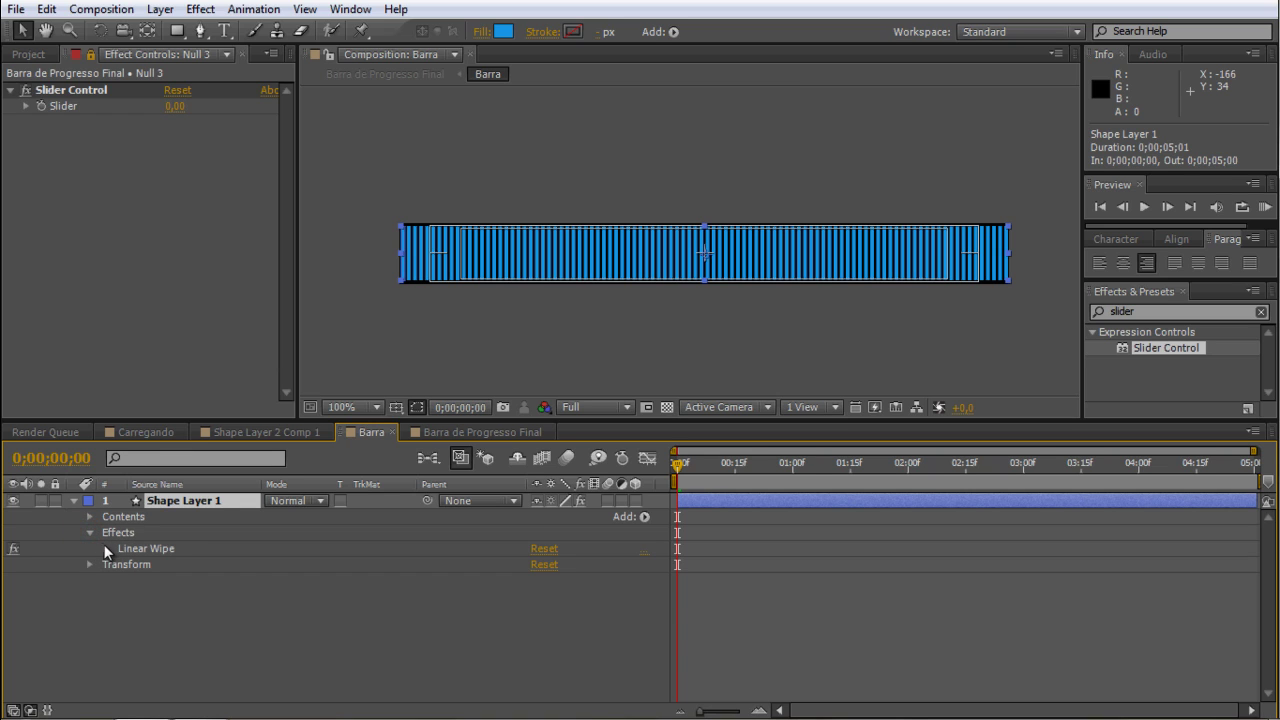
left_click(106, 548)
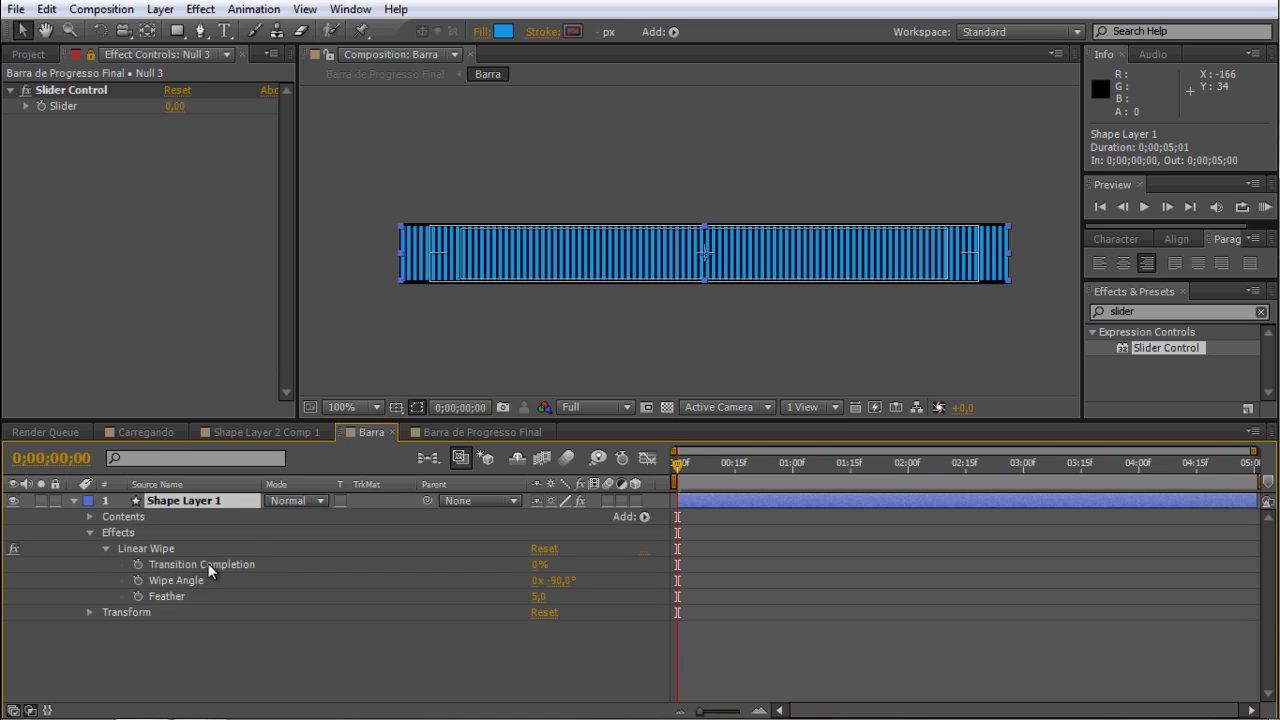
Link the Linear Wipe's Transition Completion to the Slider of Null 3 with an expression.
left_click(138, 564, "alt")
left_click_drag(584, 581, 75, 106)
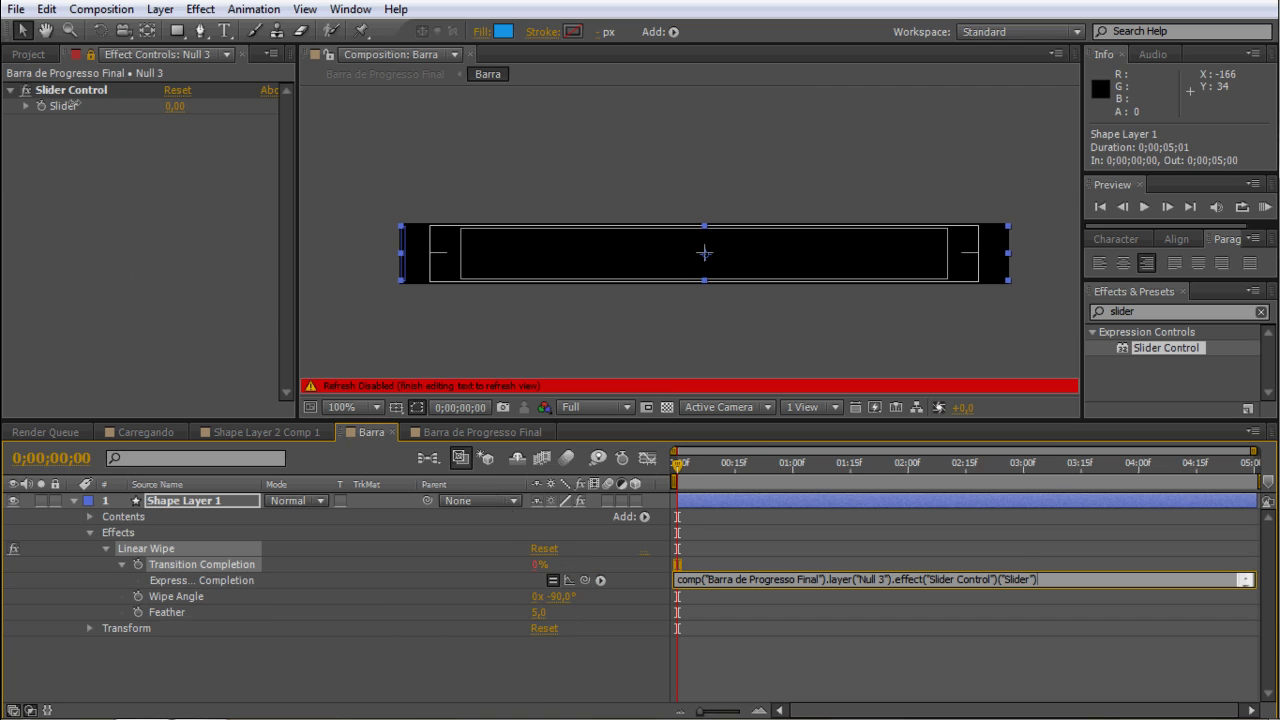
left_click(864, 541)
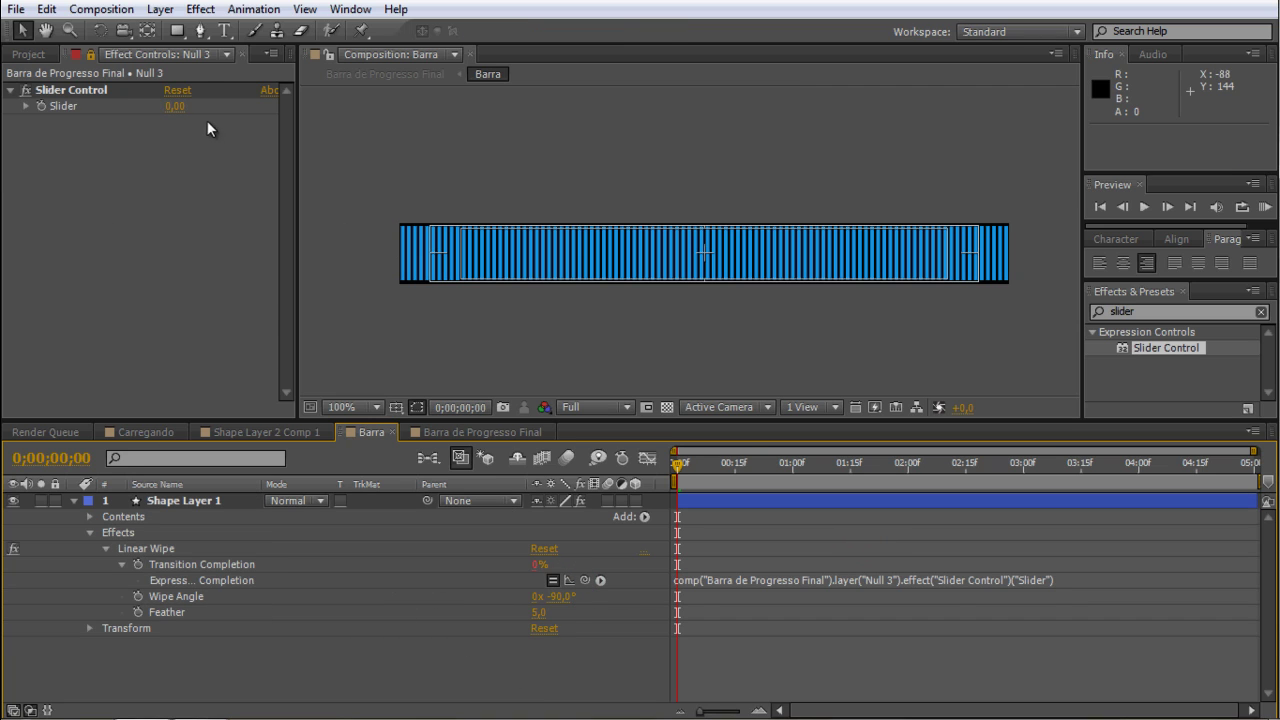
Test the wipe with slider values such as 48 and 130, and reset the slider to 0.
left_click_drag(184, 107, 232, 105)
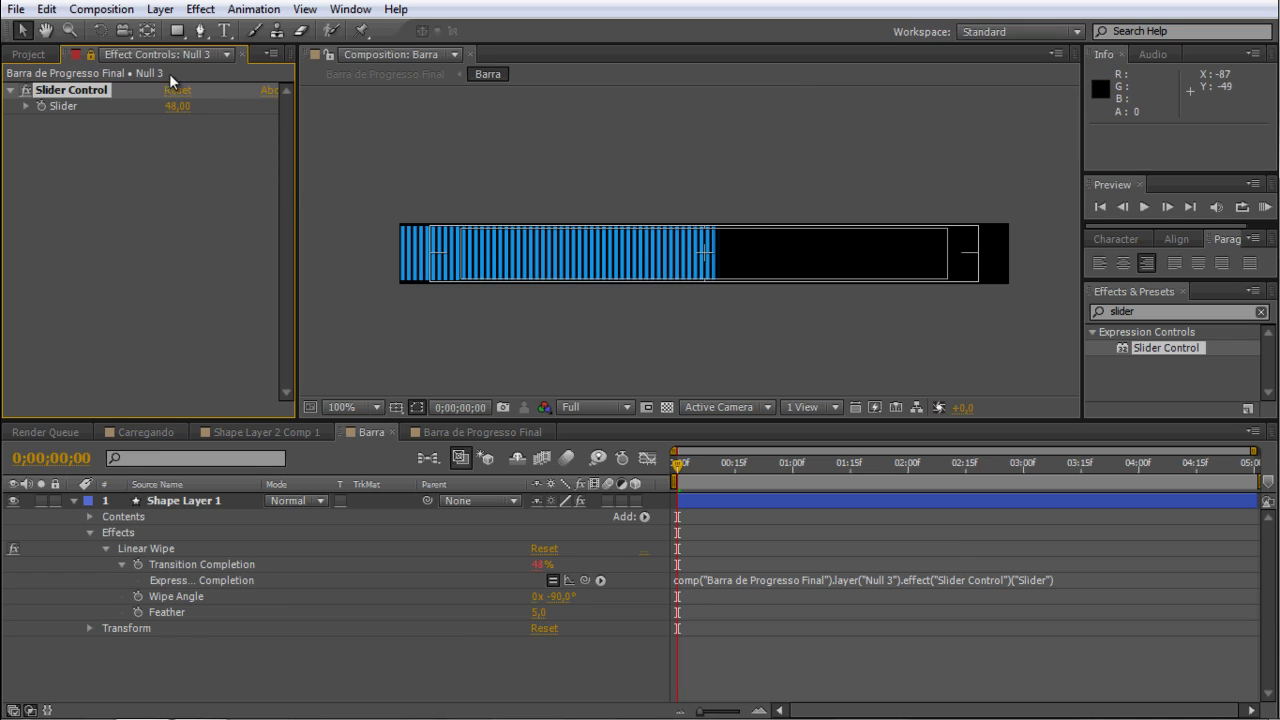
key("ctrl+z")
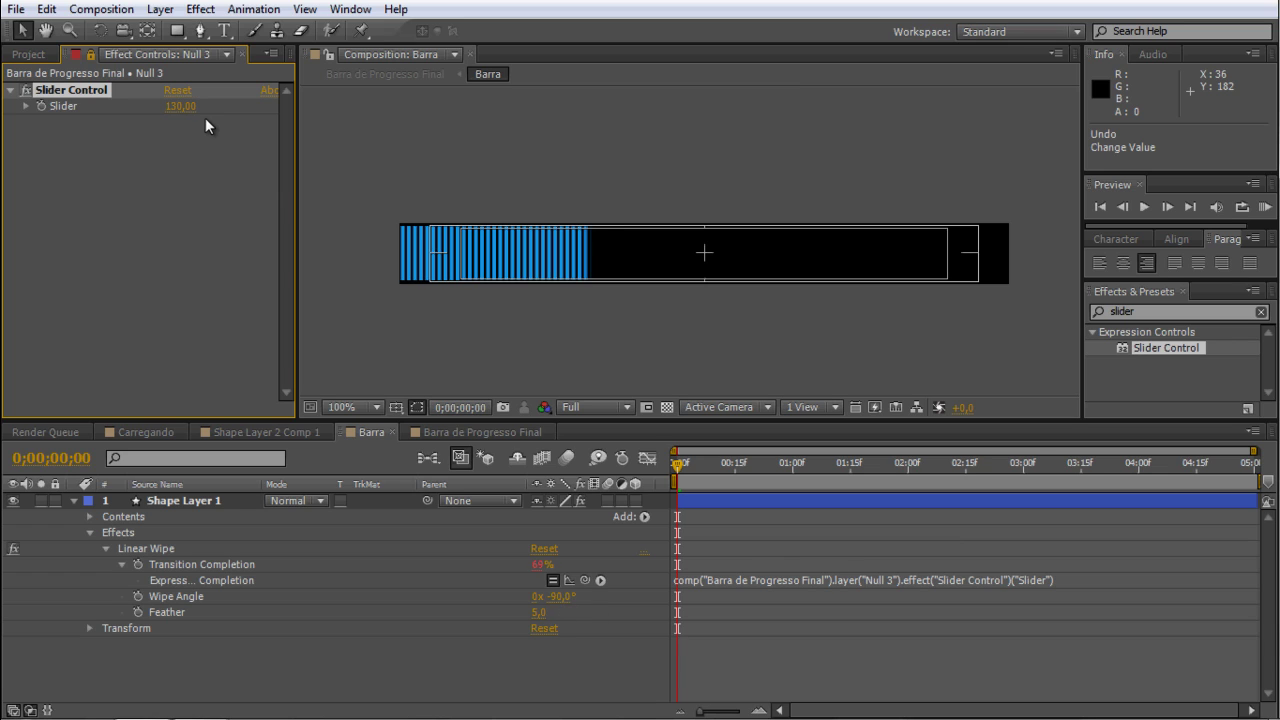
left_click_drag(177, 106, 198, 116)
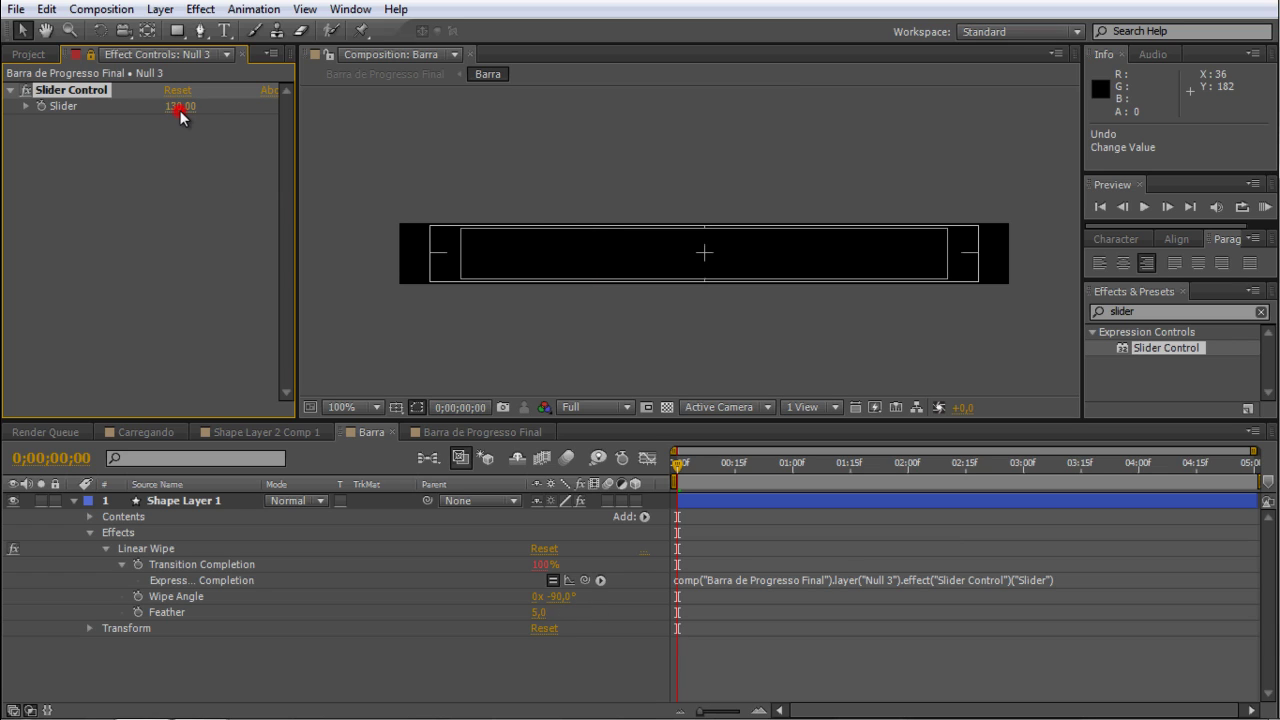
left_click(180, 107)
type("0")
left_click(130, 205)
Append *-1+100 to the Transition Completion expression to invert the wipe direction.
left_click(1048, 587)
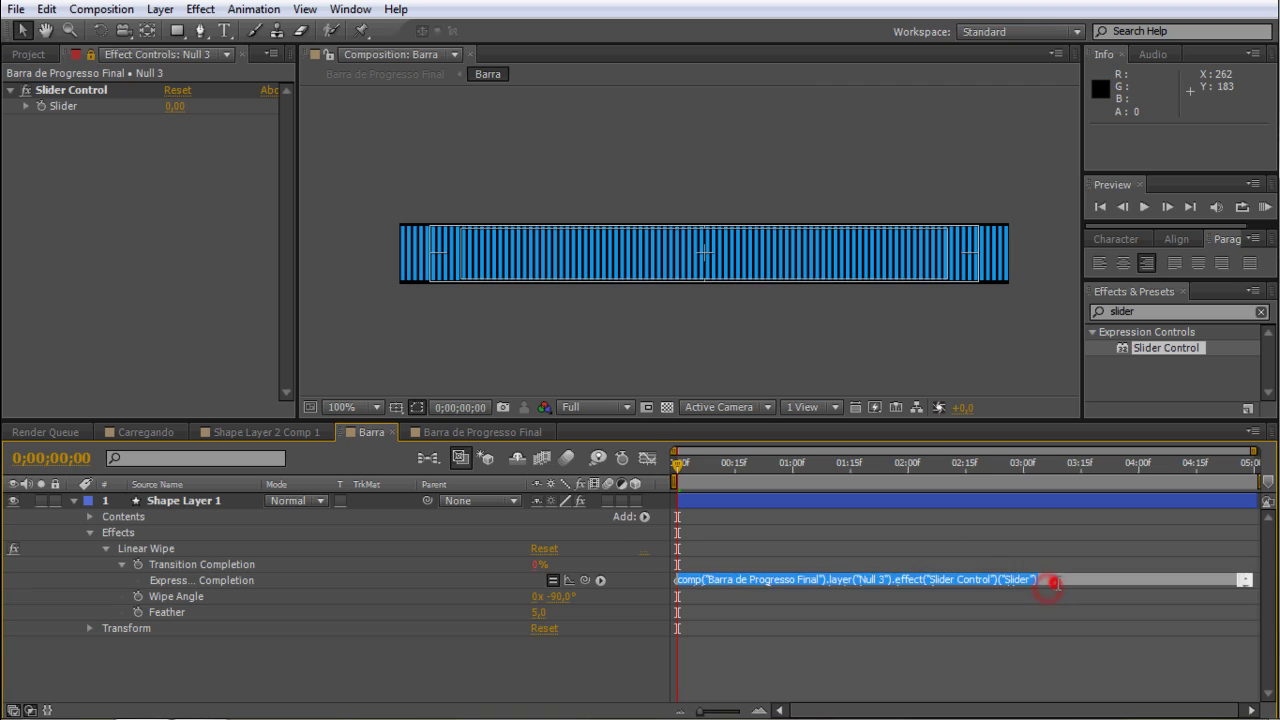
left_click(1050, 583)
type("*")
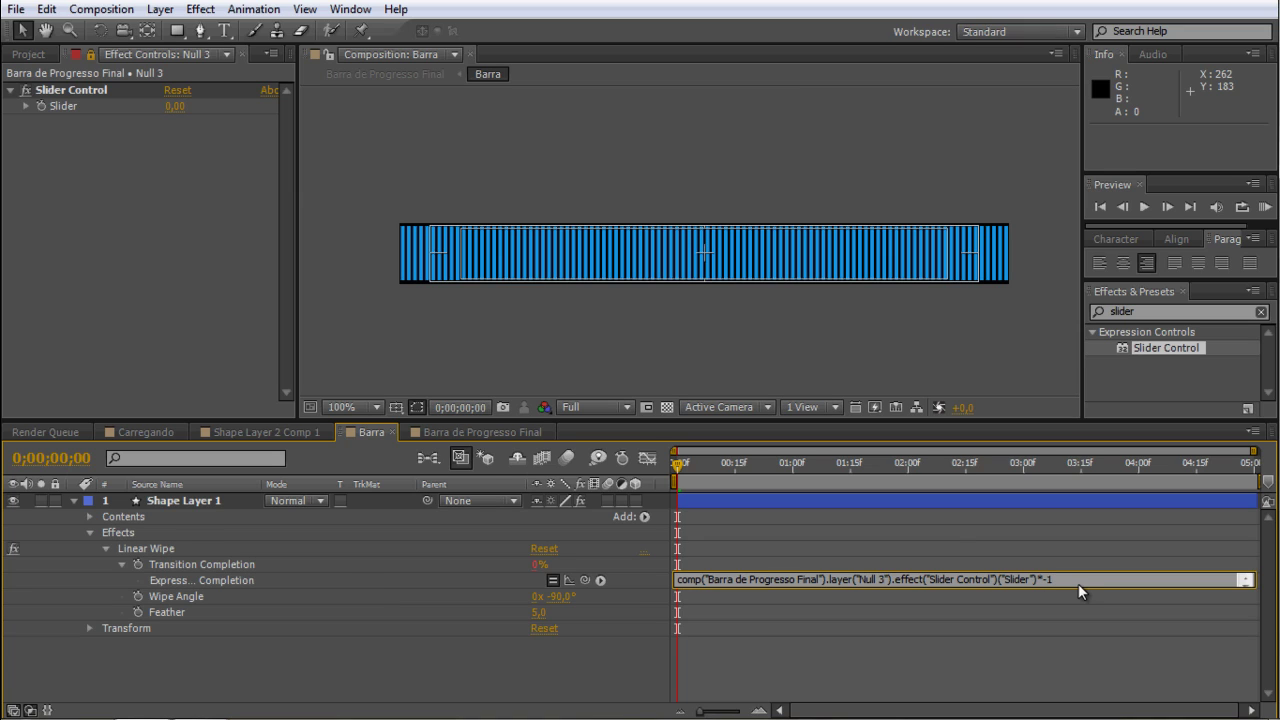
left_click(881, 542)
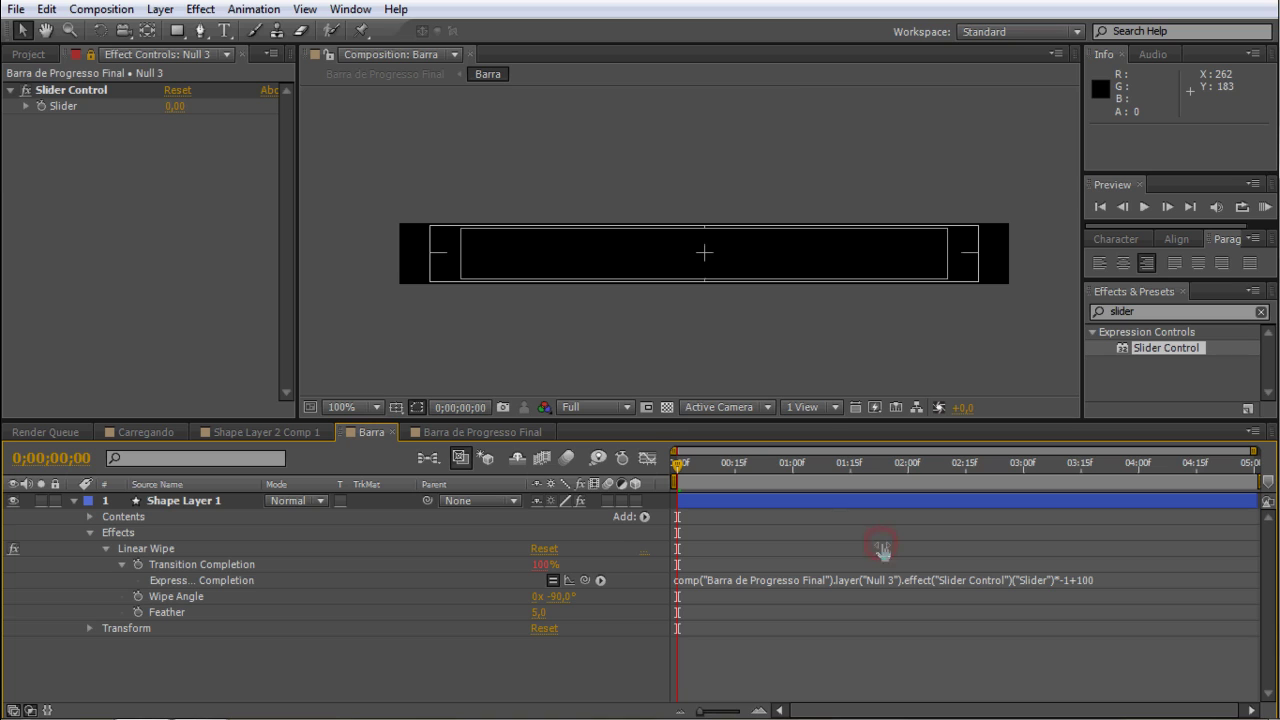
Test the inverted bar with slider values of 81, 96 and 100, checking it in the Barra de Progresso Final composition.
left_click_drag(170, 106, 214, 119)
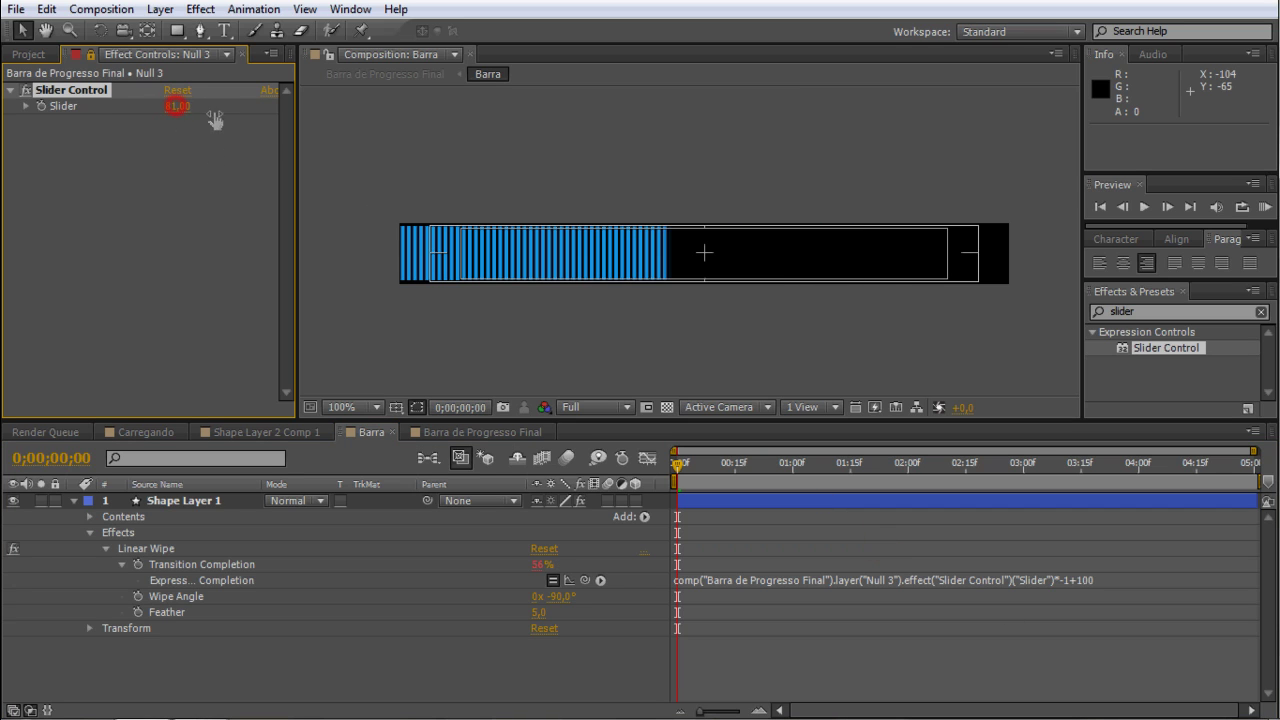
left_click(477, 430)
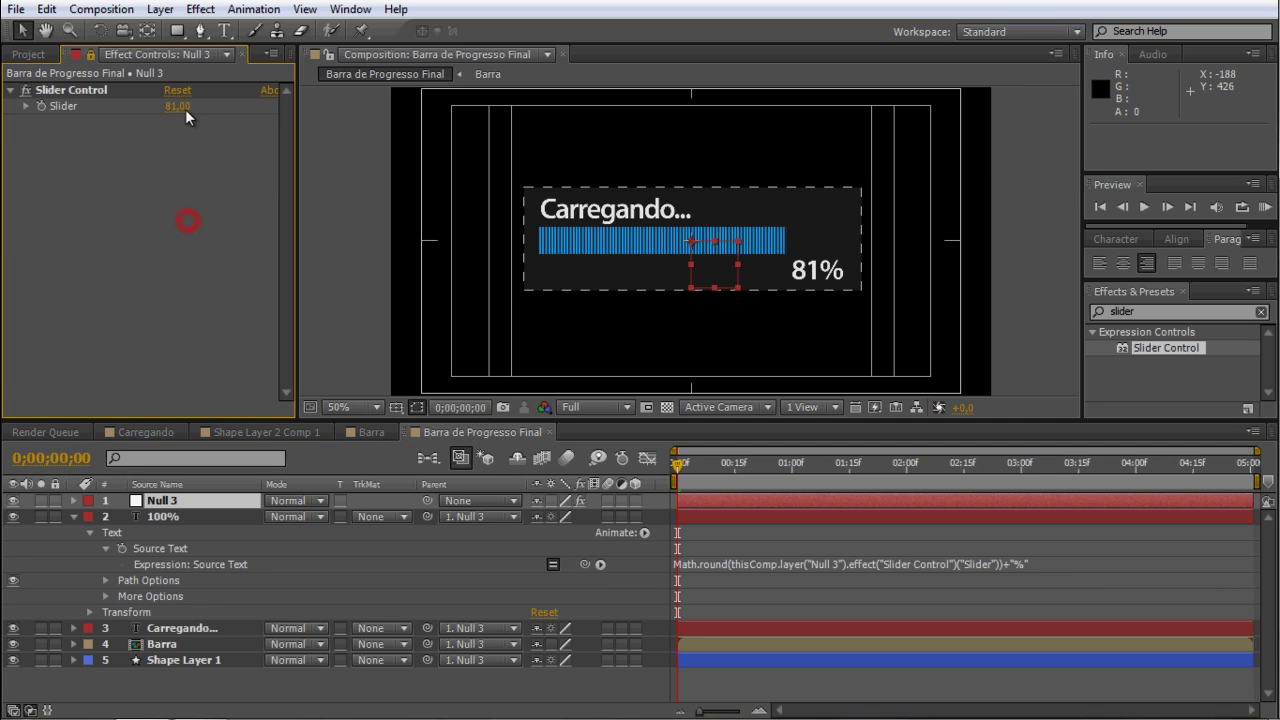
left_click_drag(175, 106, 227, 107)
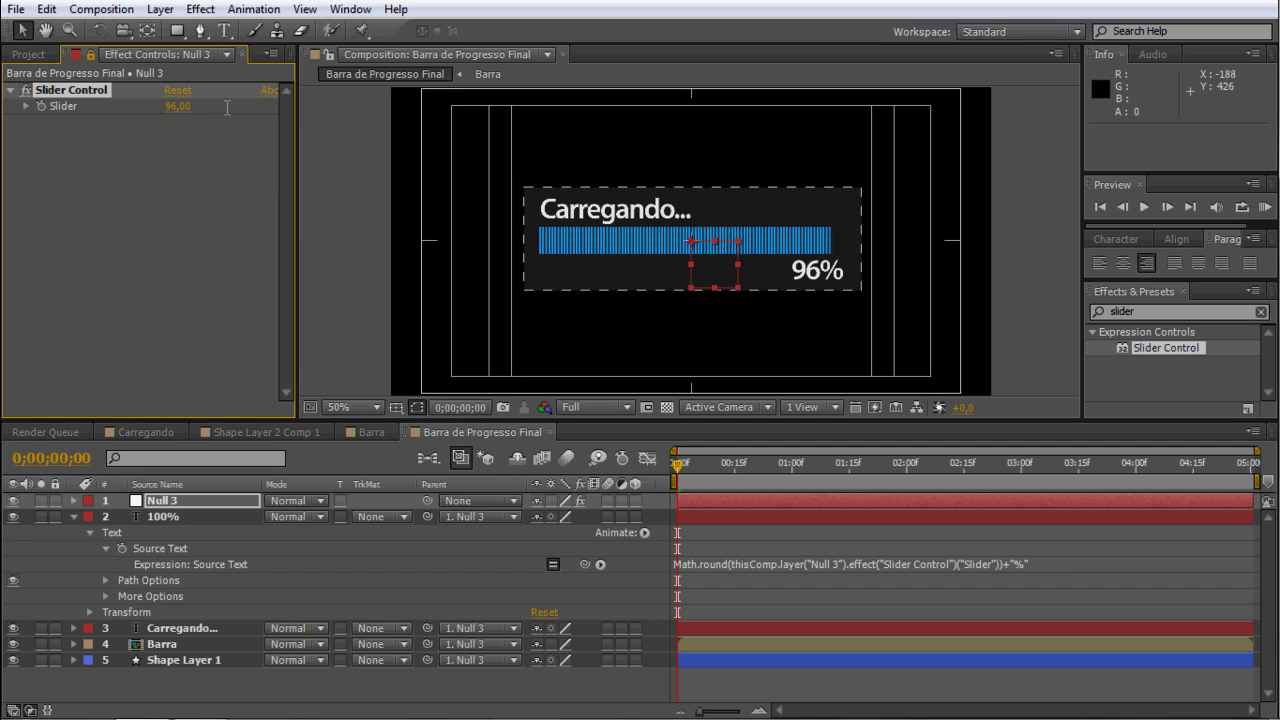
left_click(174, 108)
type("100")
left_click(141, 160)
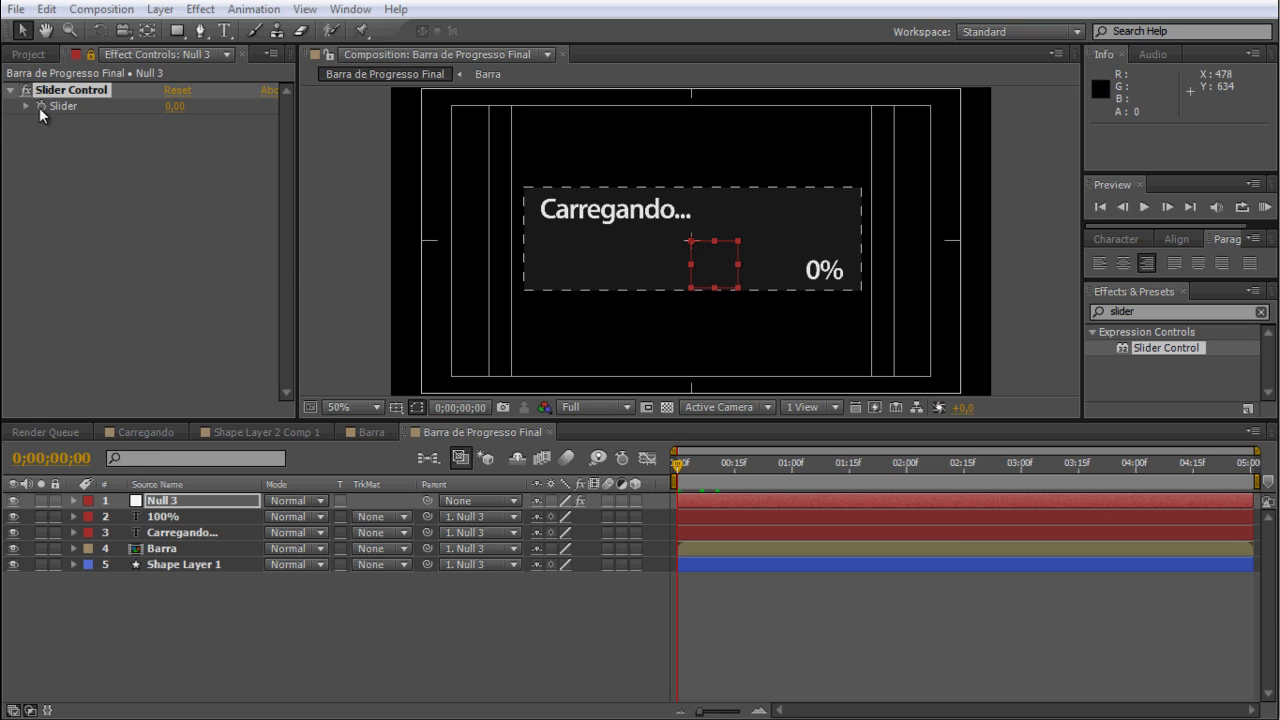
Add a Slider keyframe of 0 at 0;00;00;10 and reveal the keyframed property of Null 3 in the timeline.
left_click(713, 467)
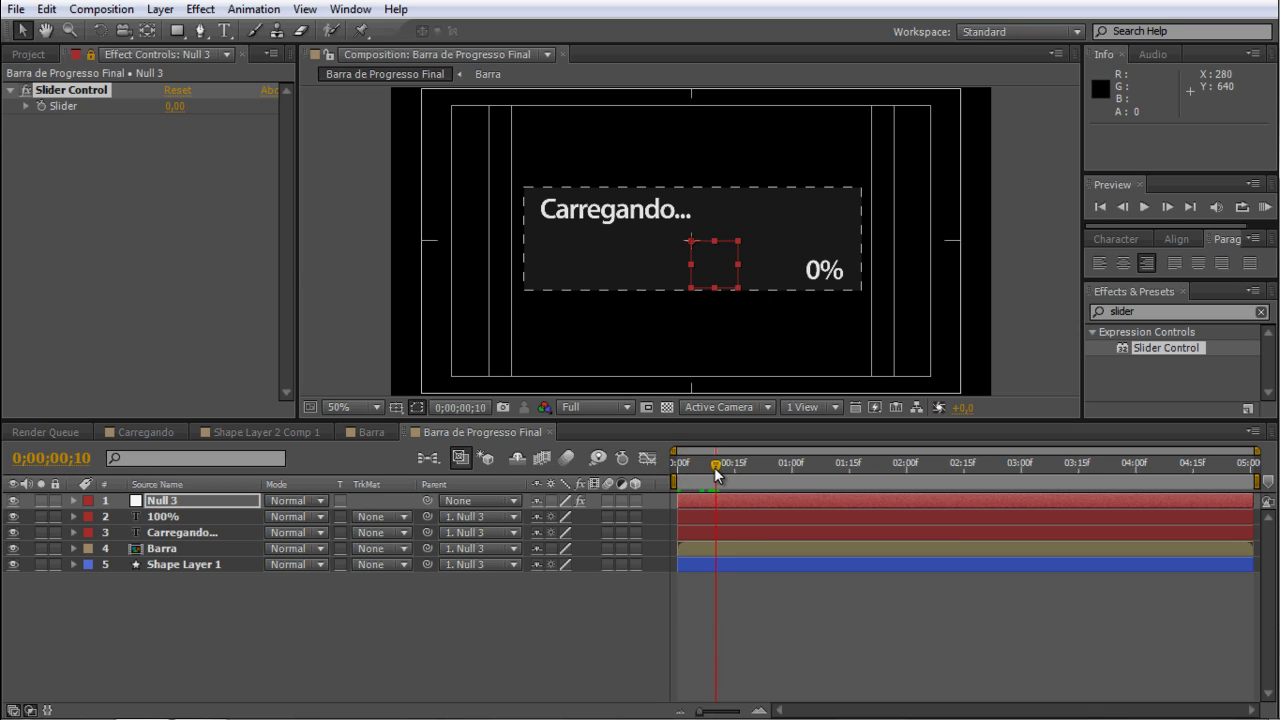
left_click(40, 104)
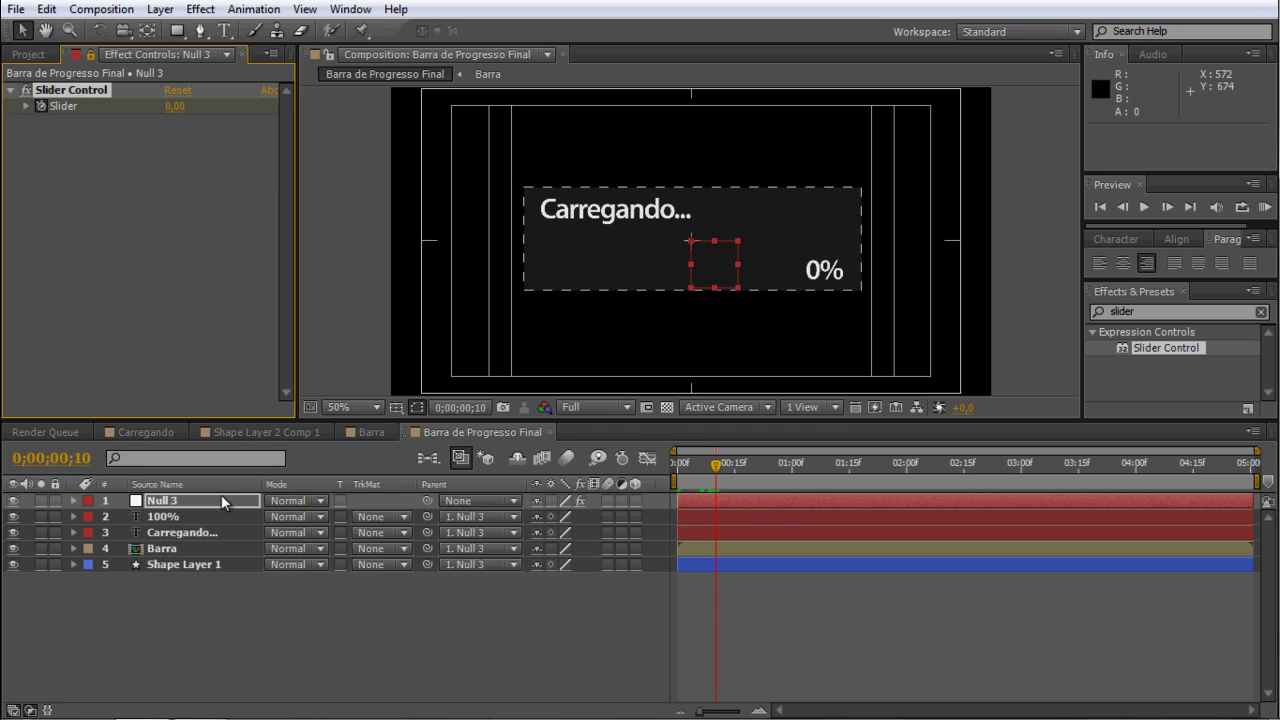
key("u")
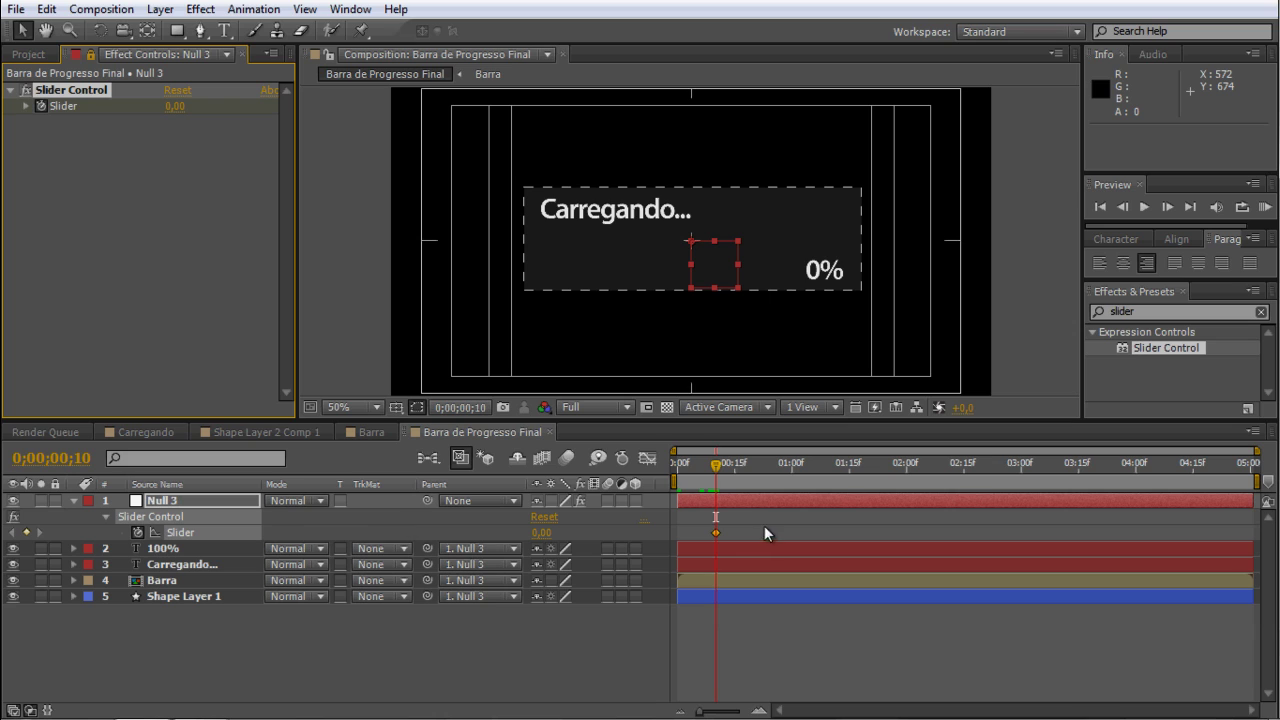
left_click(157, 500)
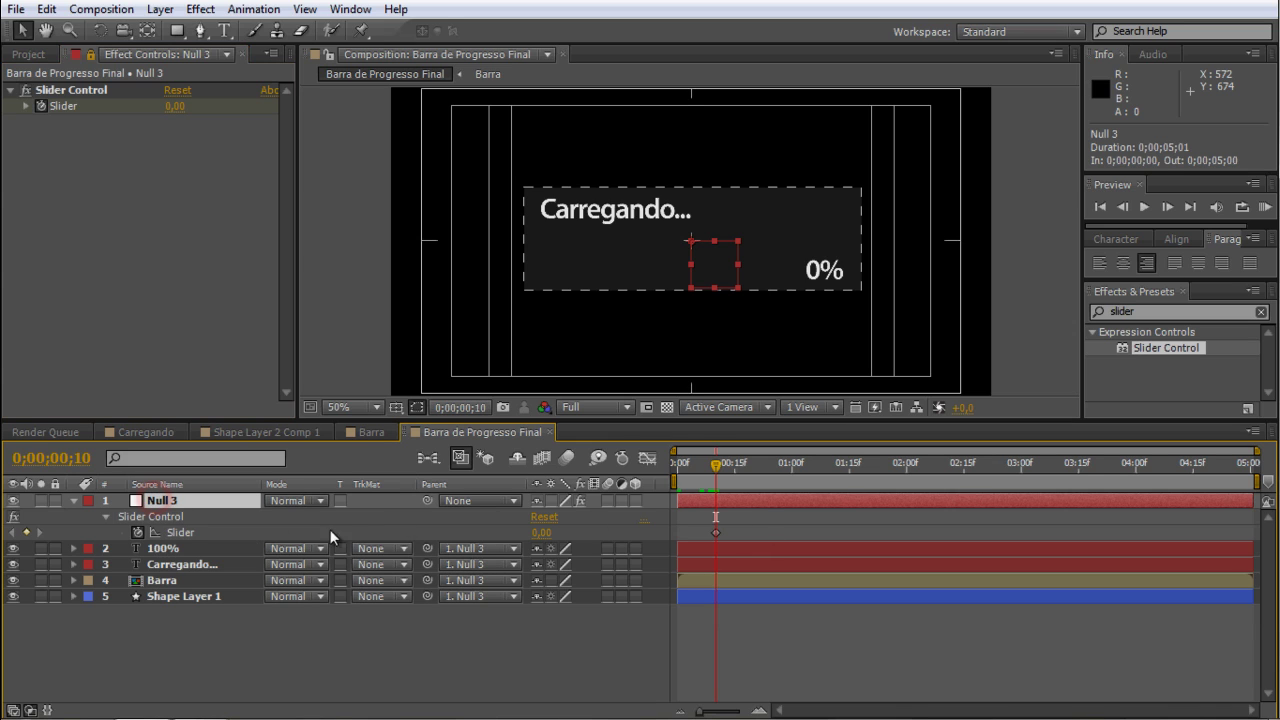
Set the Slider of Null 3 to 100 at 0;00;01;10 to create the ending keyframe.
left_click_drag(715, 478, 830, 490)
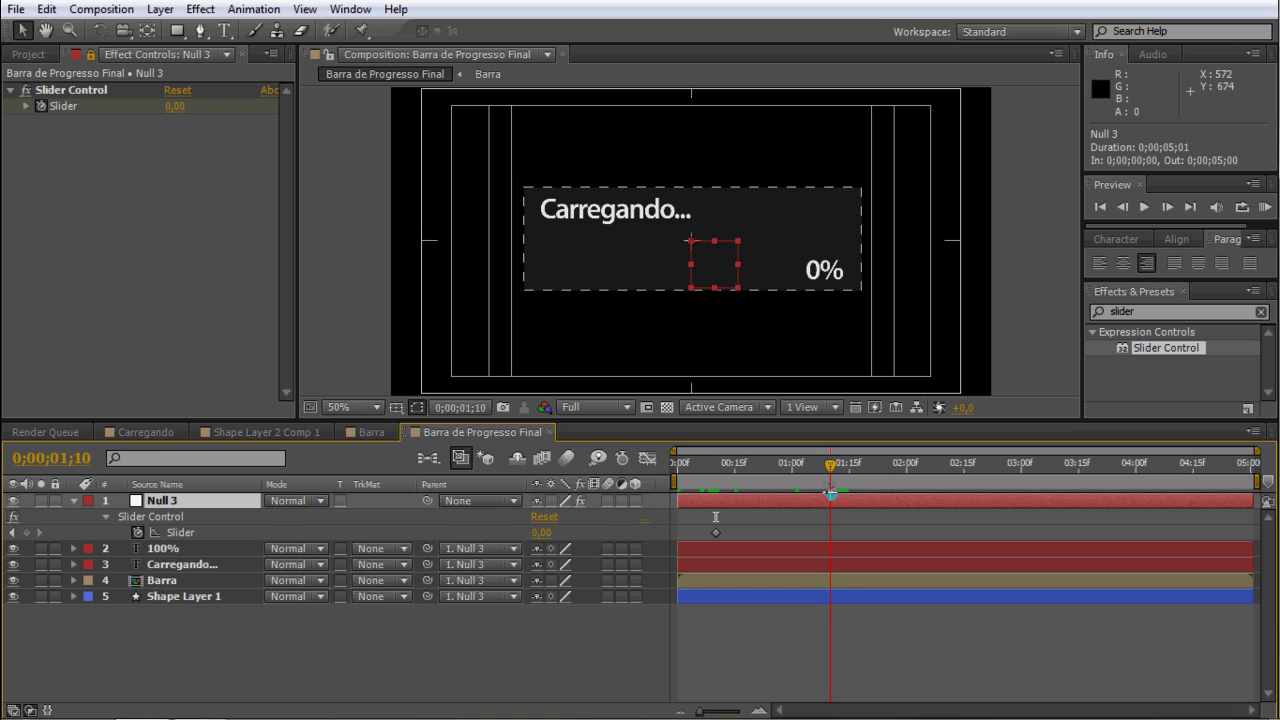
left_click(540, 533)
type("100")
key("Return")
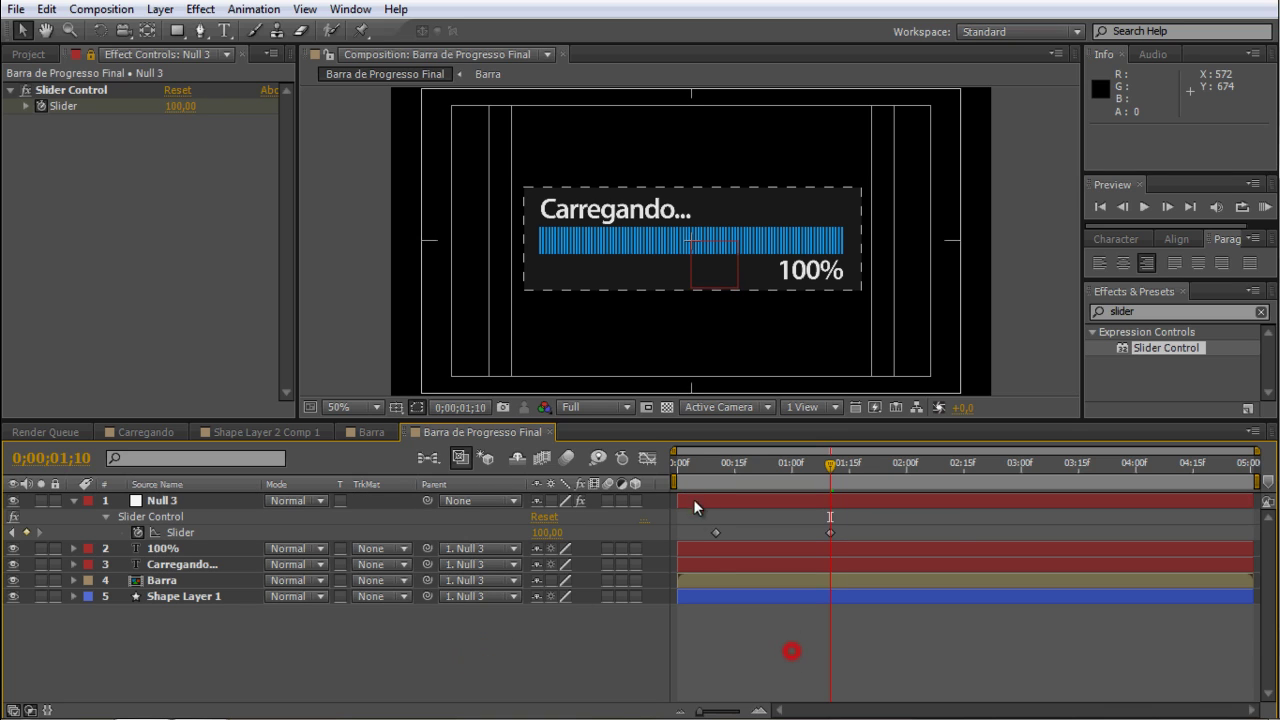
Scrub between the two Slider keyframes to preview the loading animation and return to 0;00;00;10.
left_click_drag(714, 476, 826, 478)
left_click_drag(723, 467, 829, 472)
left_click(716, 472)
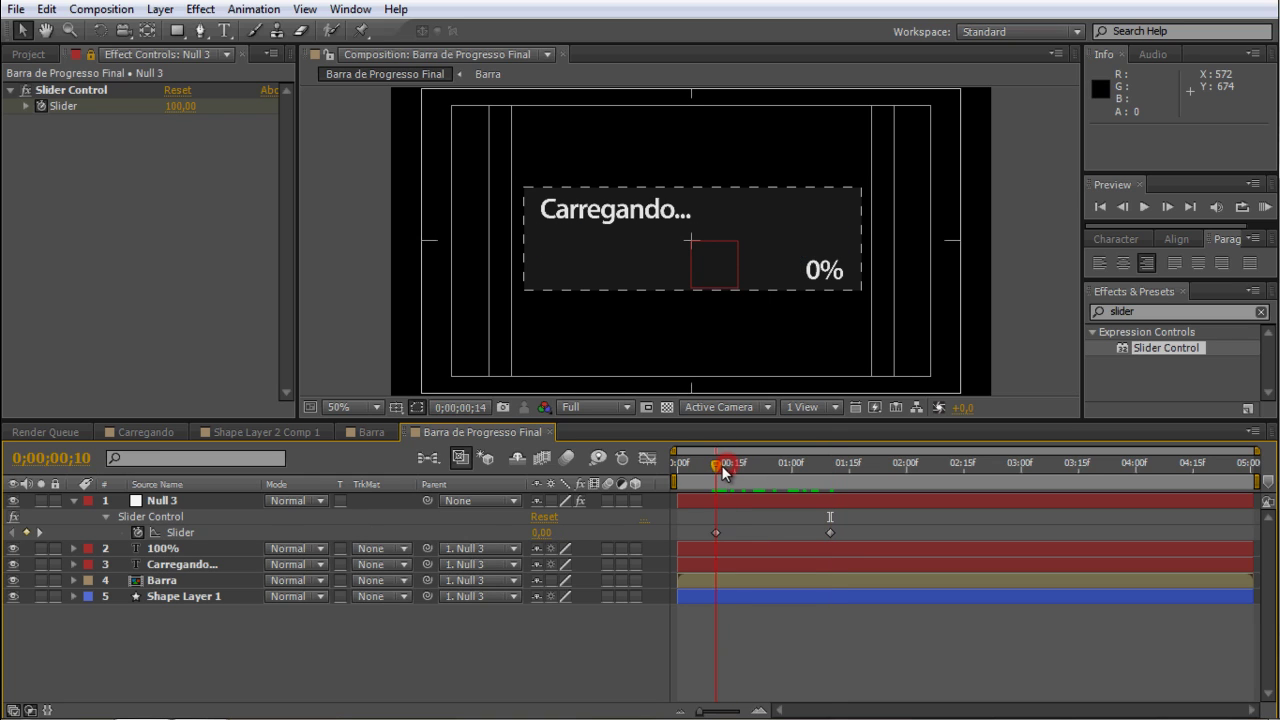
Add a 100% Scale keyframe to Null 3 at 0;00;00;10 and go to the start of the composition.
left_click(198, 500)
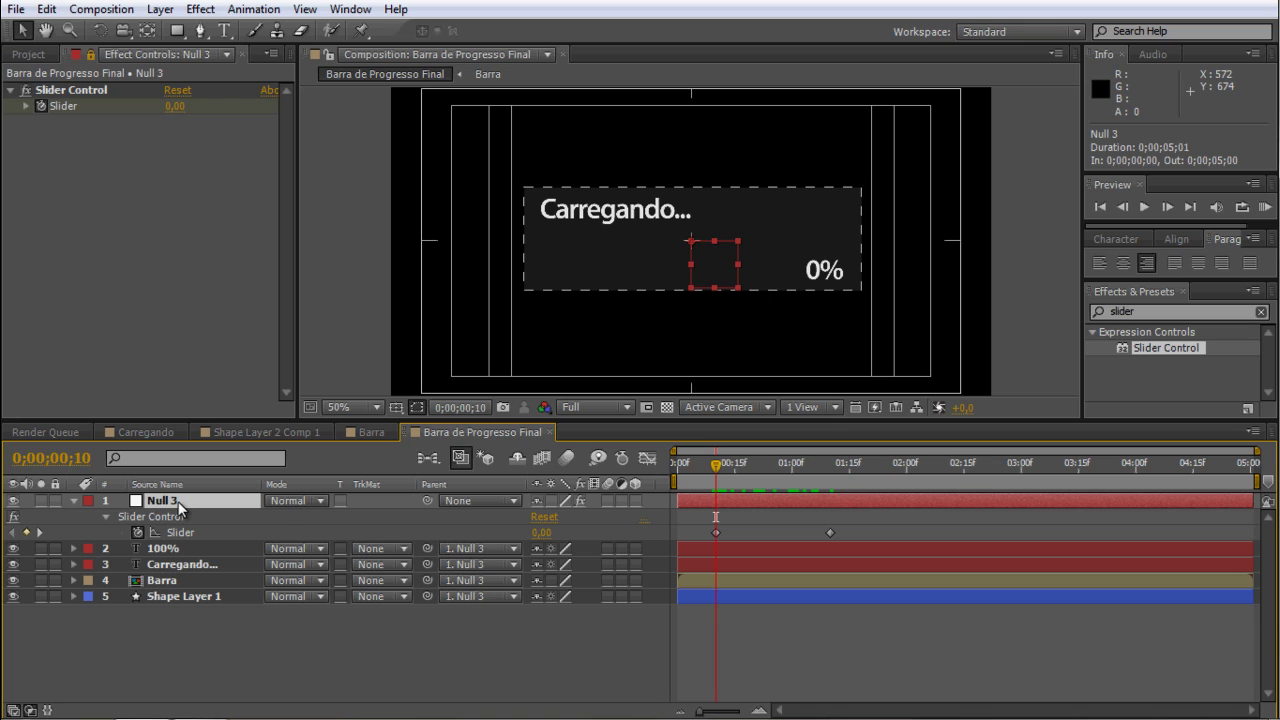
key("shift+s")
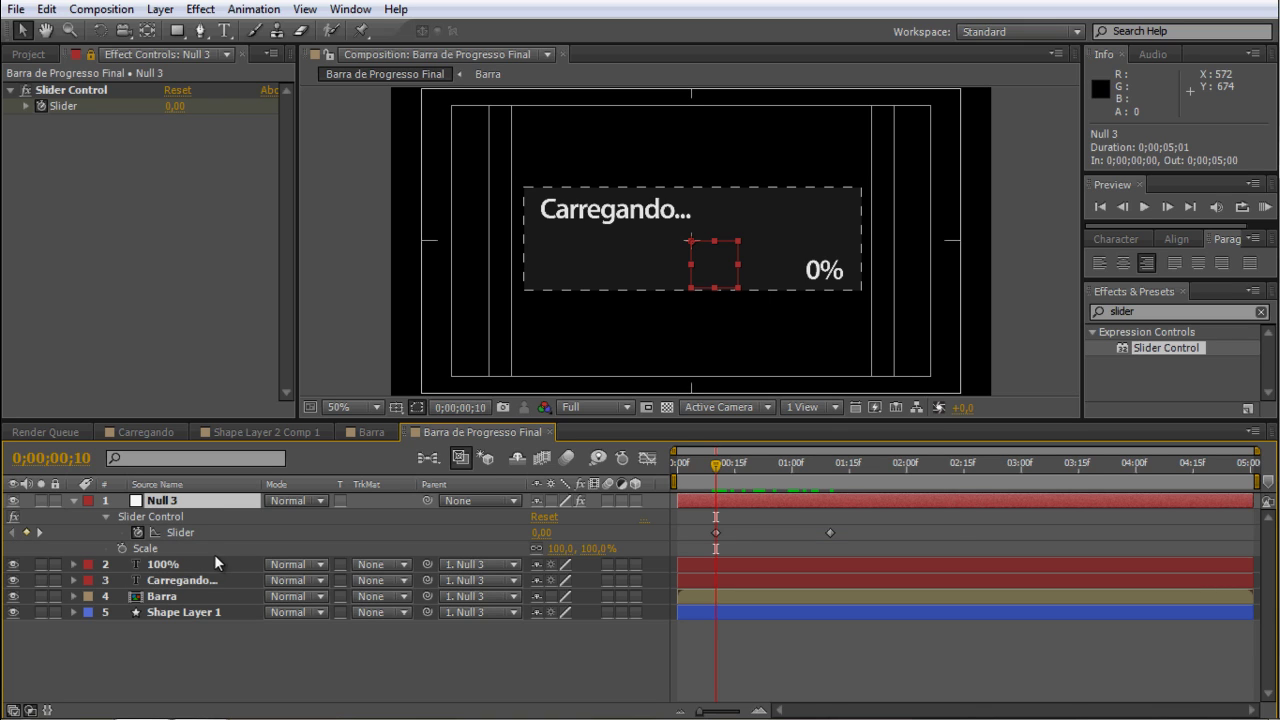
left_click(122, 548)
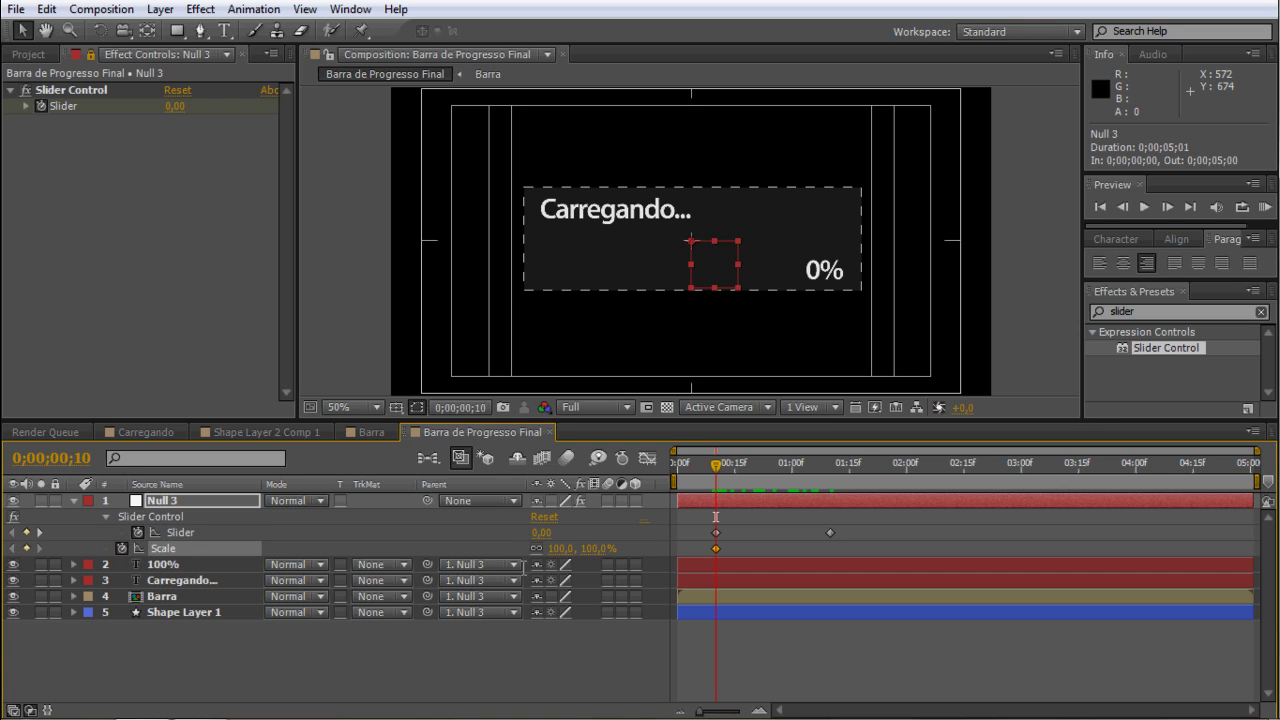
key("Home")
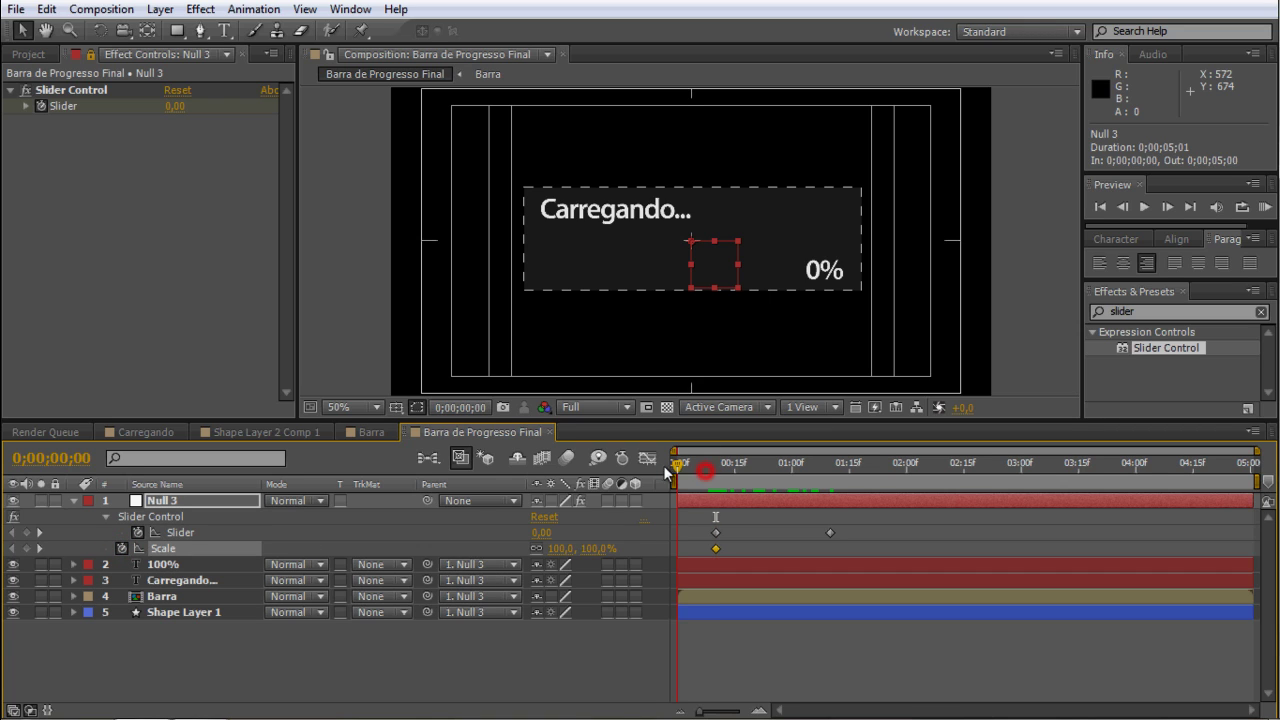
Set the Scale of Null 3 to 0% at the start of the composition.
left_click(559, 552)
type("0")
key("Return")
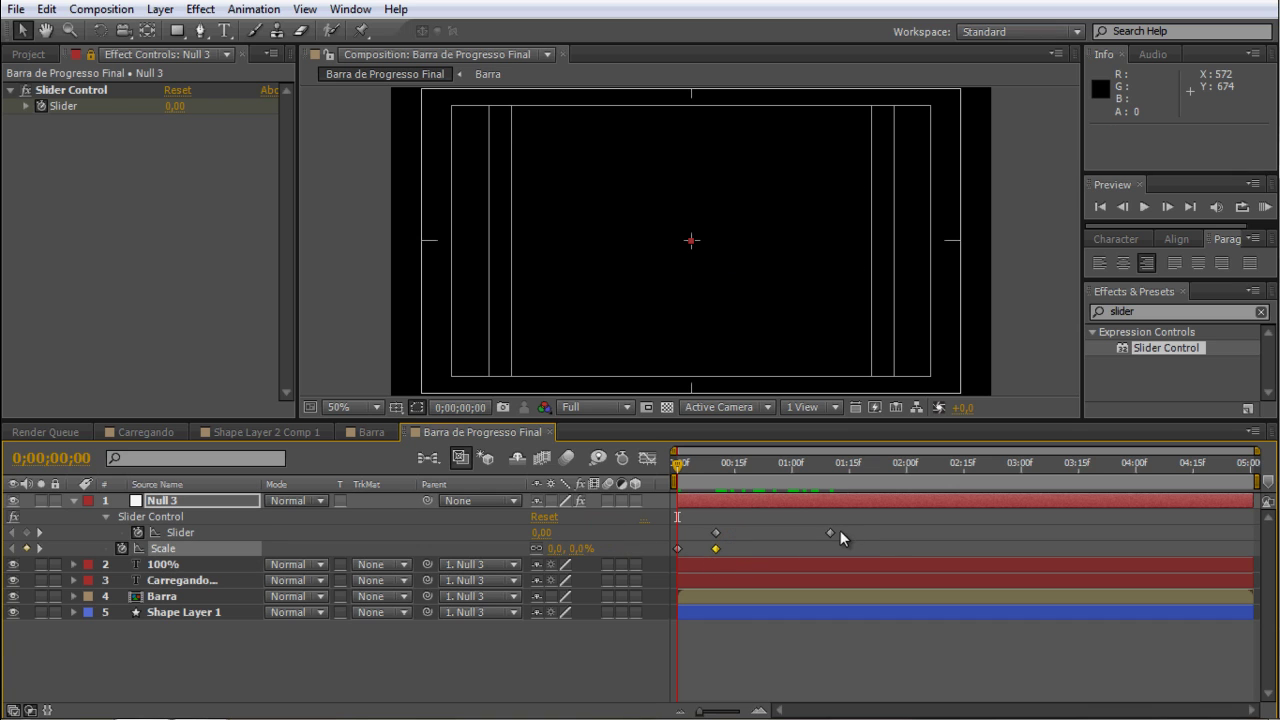
Apply Easy Ease to Null 3's ending Slider keyframe and its 100% Scale keyframe.
right_click(829, 533)
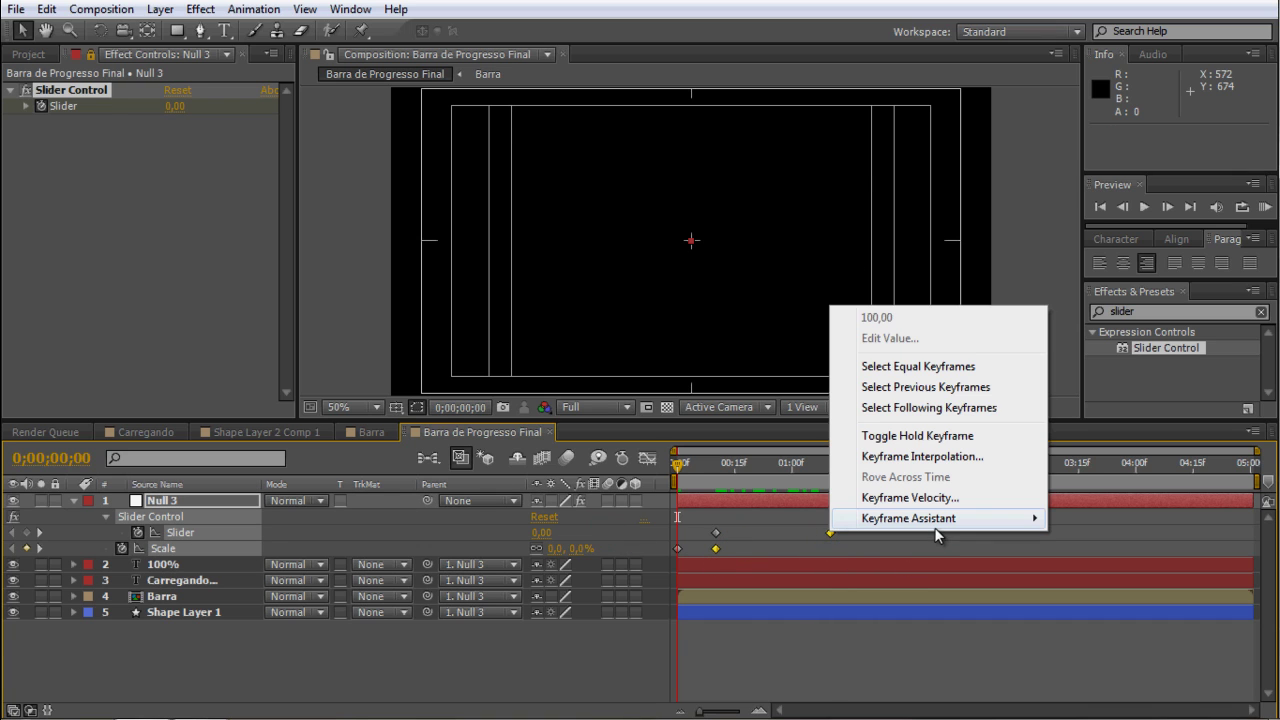
mouse_move(922, 524)
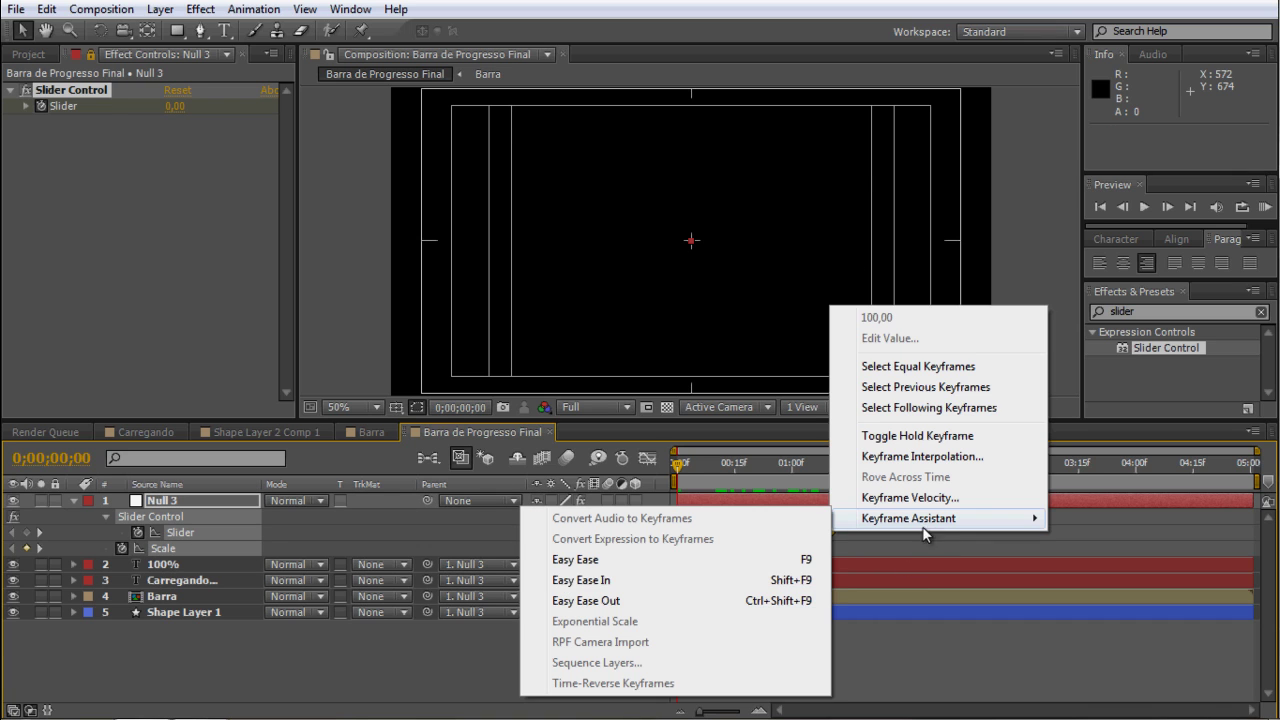
left_click(588, 562)
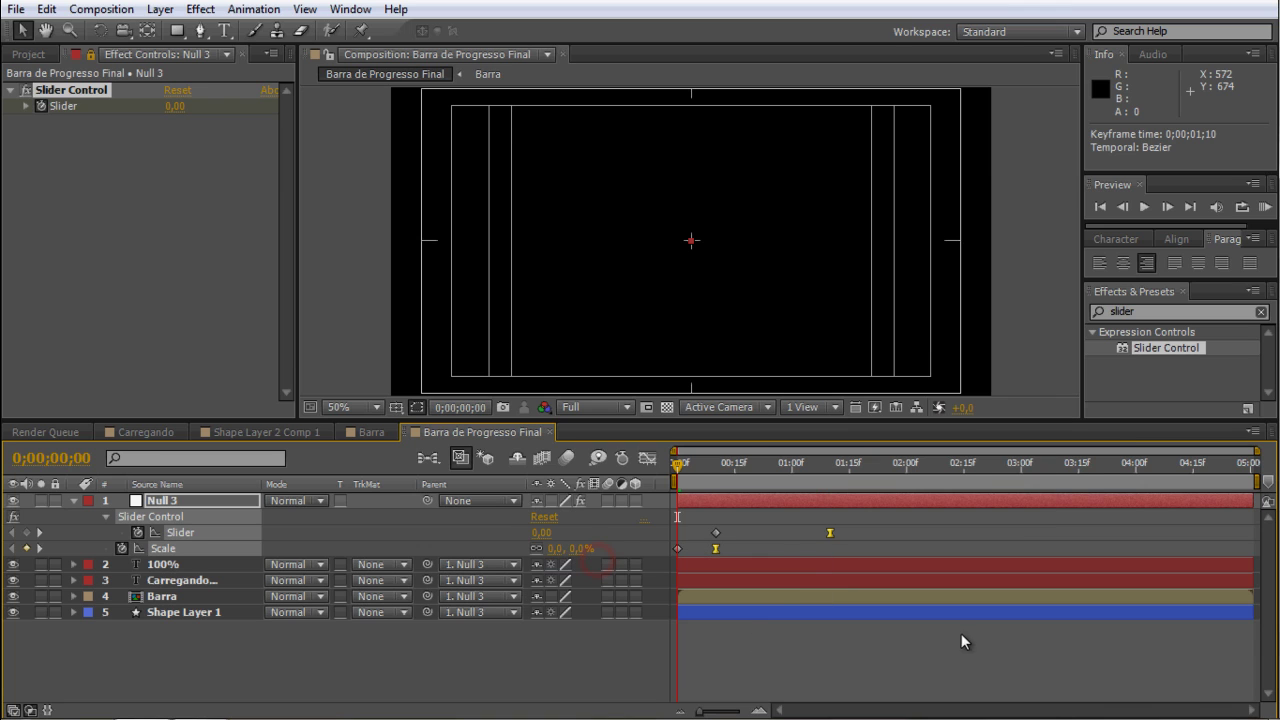
left_click(749, 512)
Preview the eased scale-in and loading animation, finishing at 0;00;01;10 with Null 3's keyframed properties shown.
left_click_drag(679, 463, 833, 478)
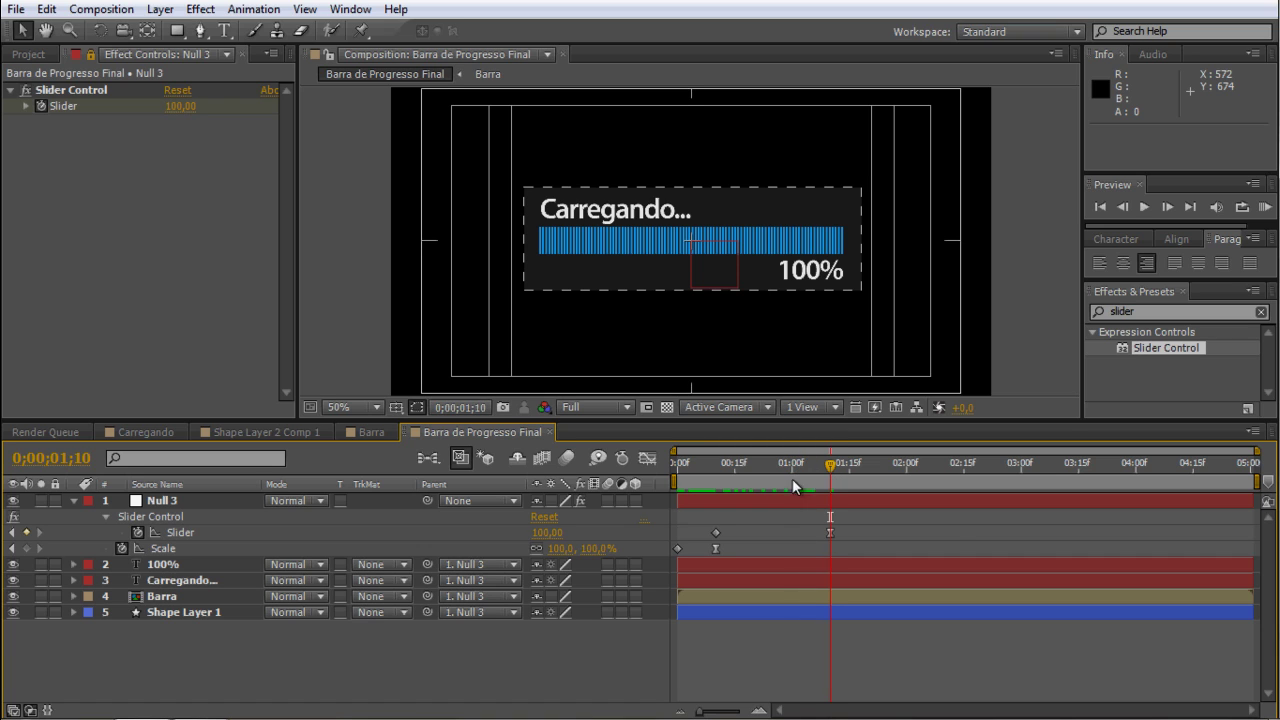
left_click(720, 477)
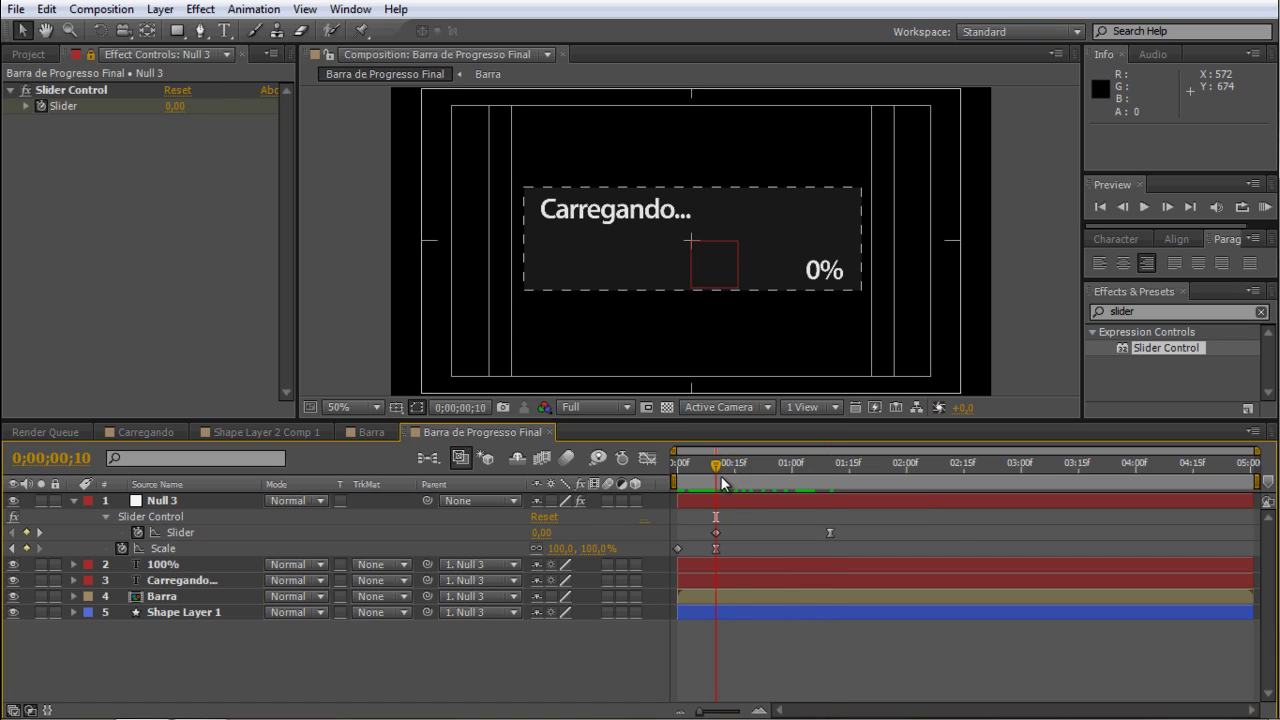
left_click(744, 502)
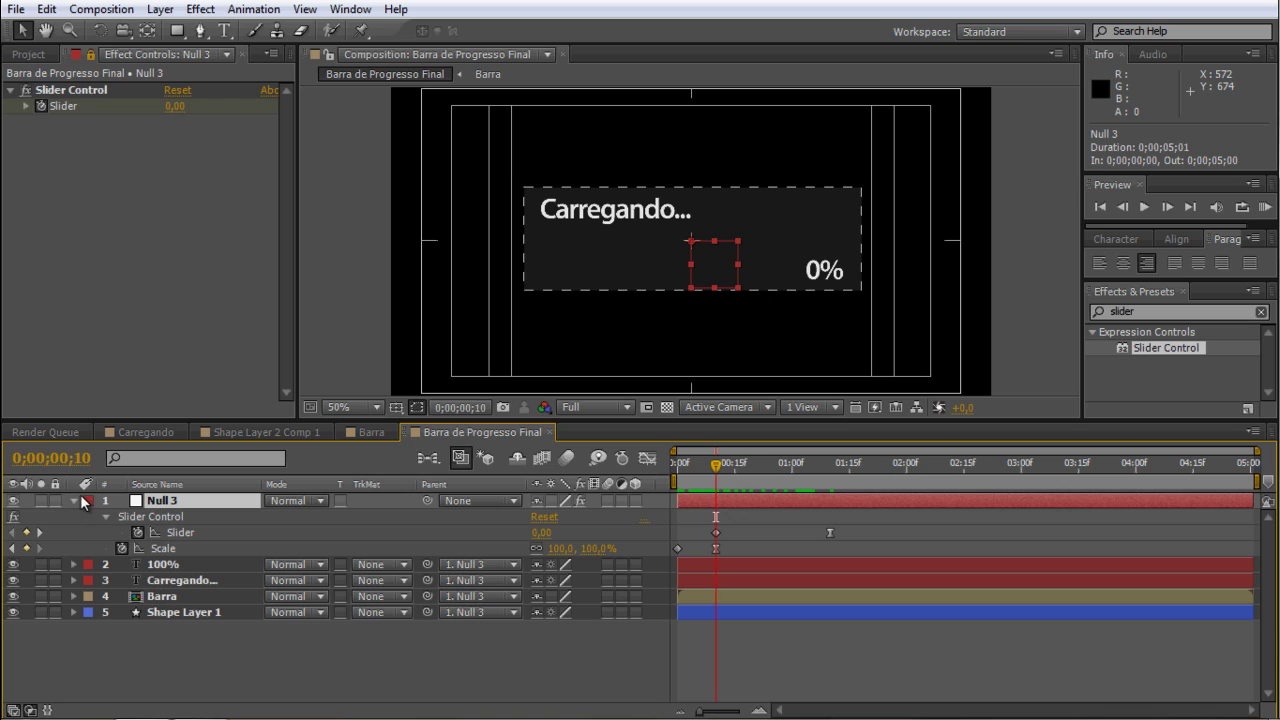
left_click(75, 499)
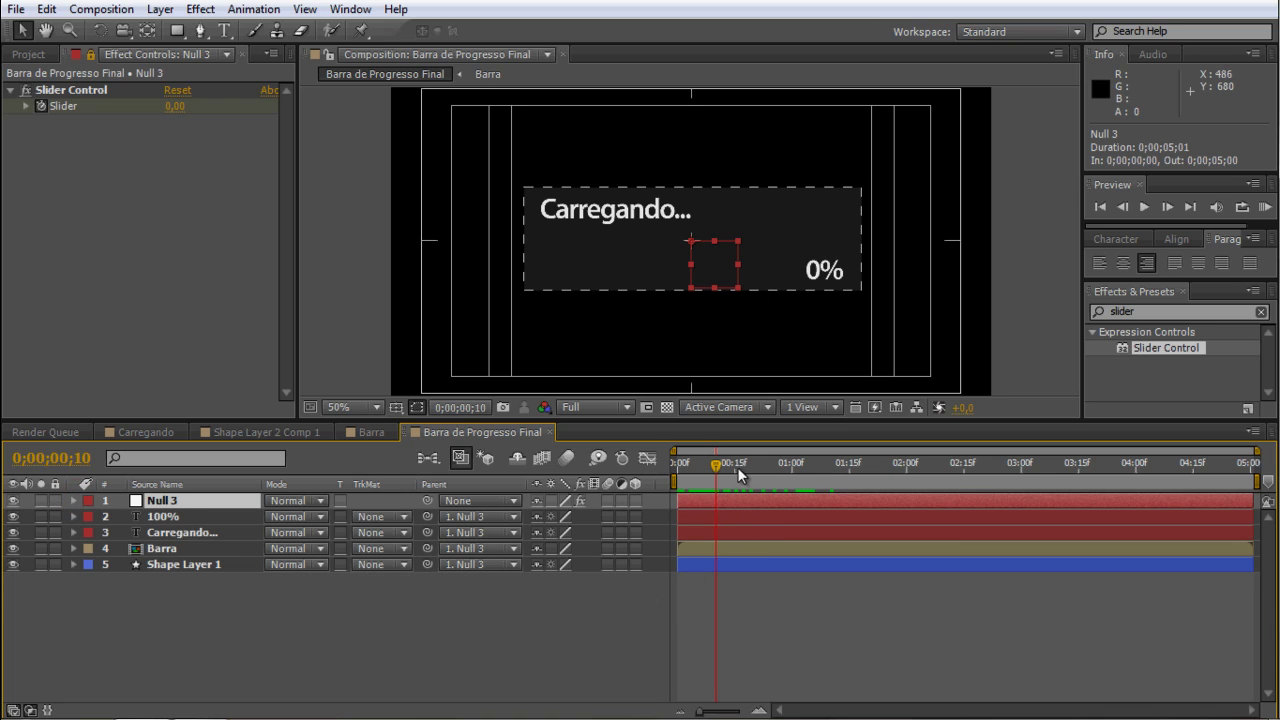
key("u")
left_click_drag(743, 467, 830, 465)
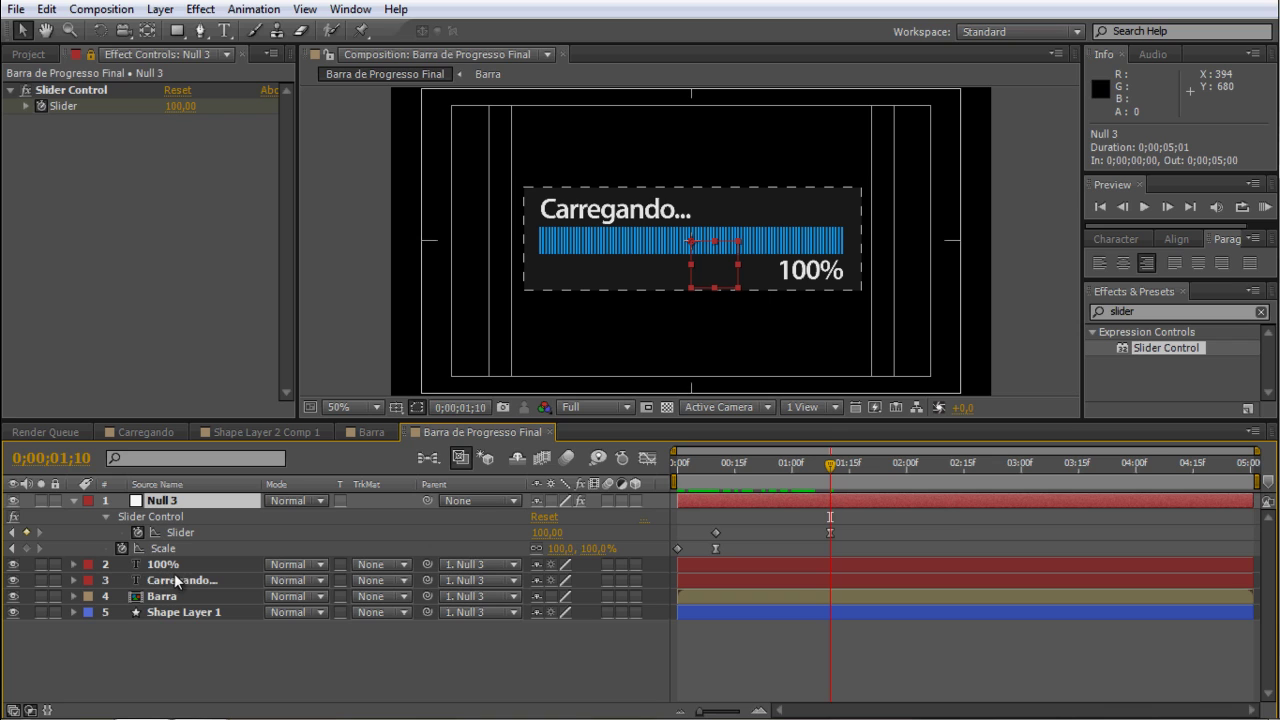
Duplicate Shape Layer 1 and reveal the Rectangle Path 1 properties of the copy.
left_click(170, 611)
key("ctrl+d")
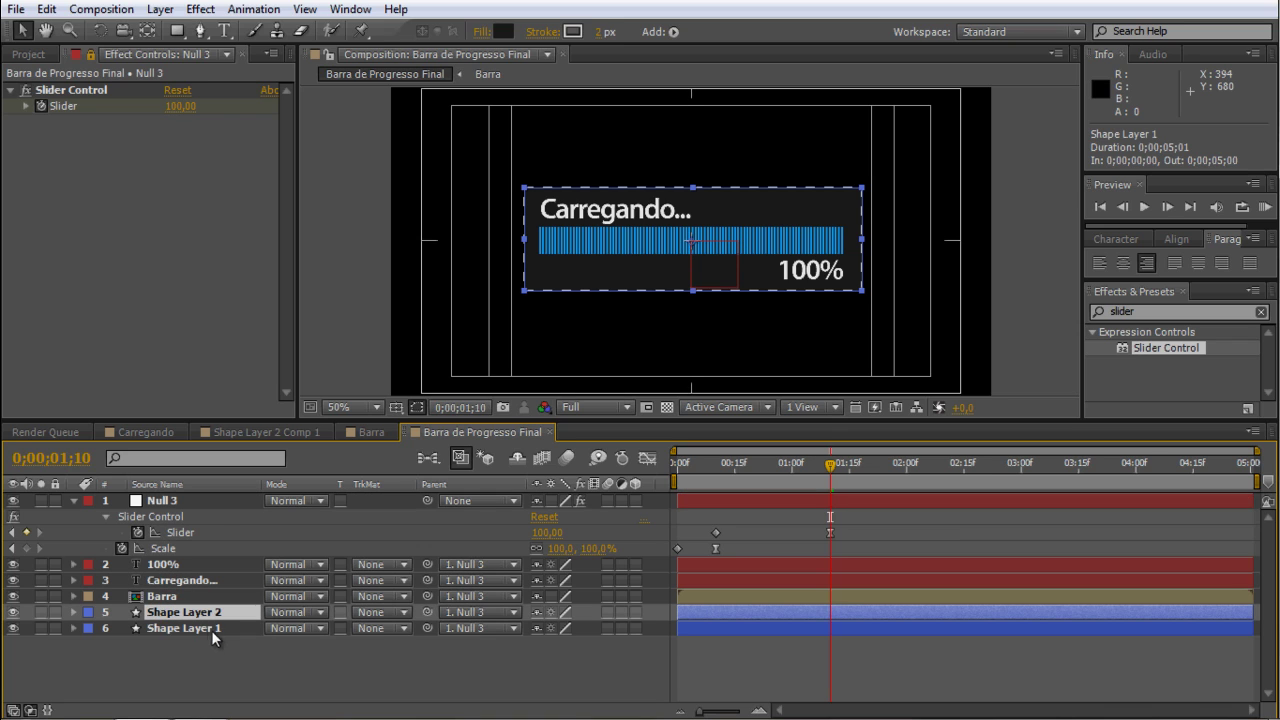
left_click(74, 612)
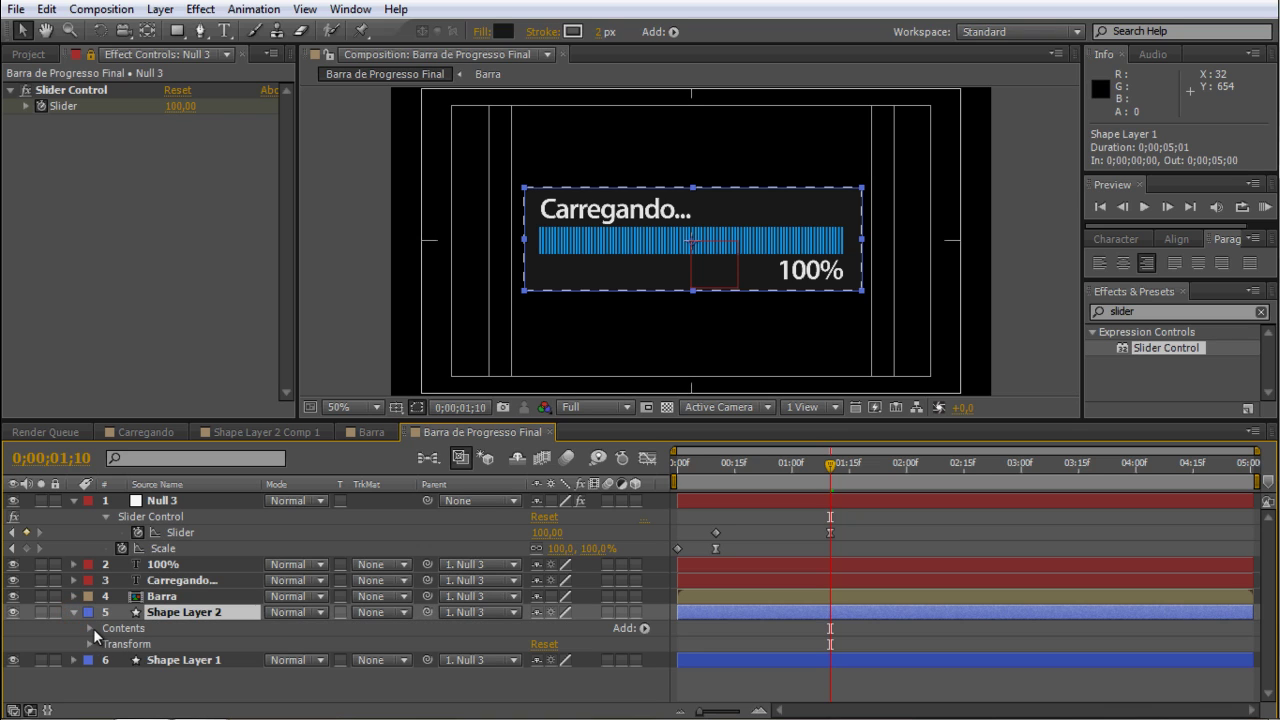
left_click(91, 628)
left_click(104, 644)
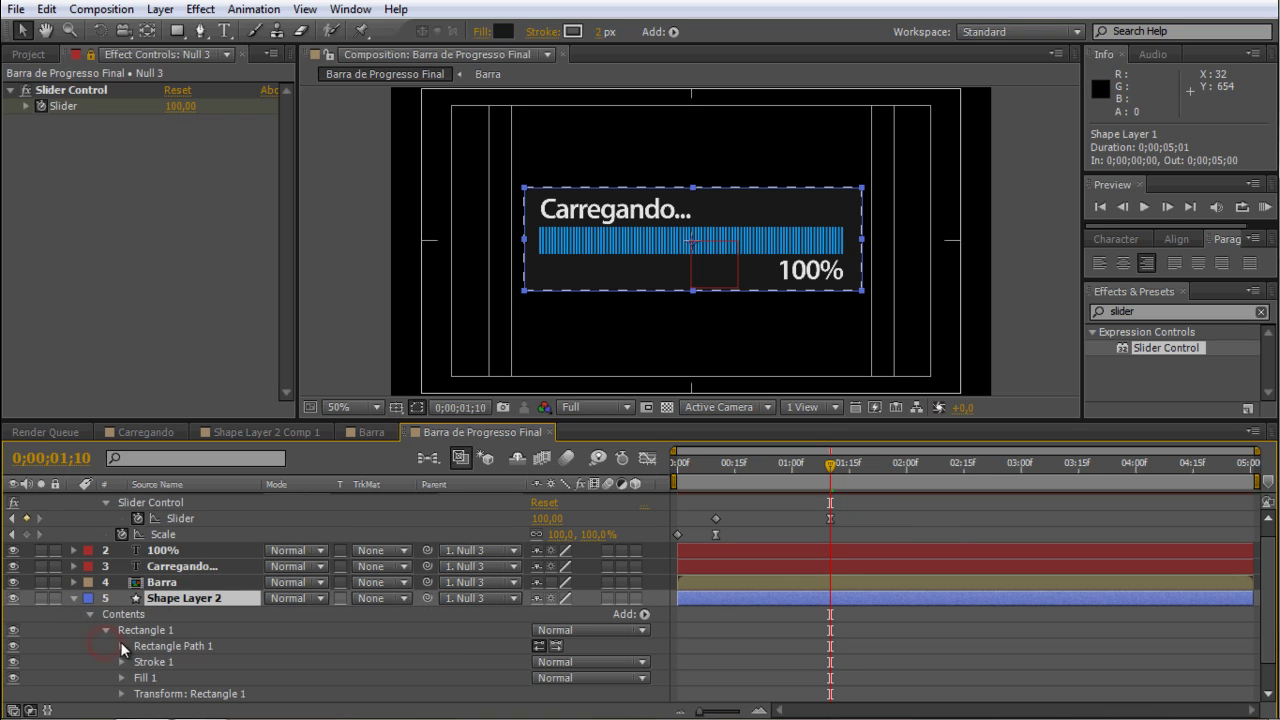
left_click(121, 646)
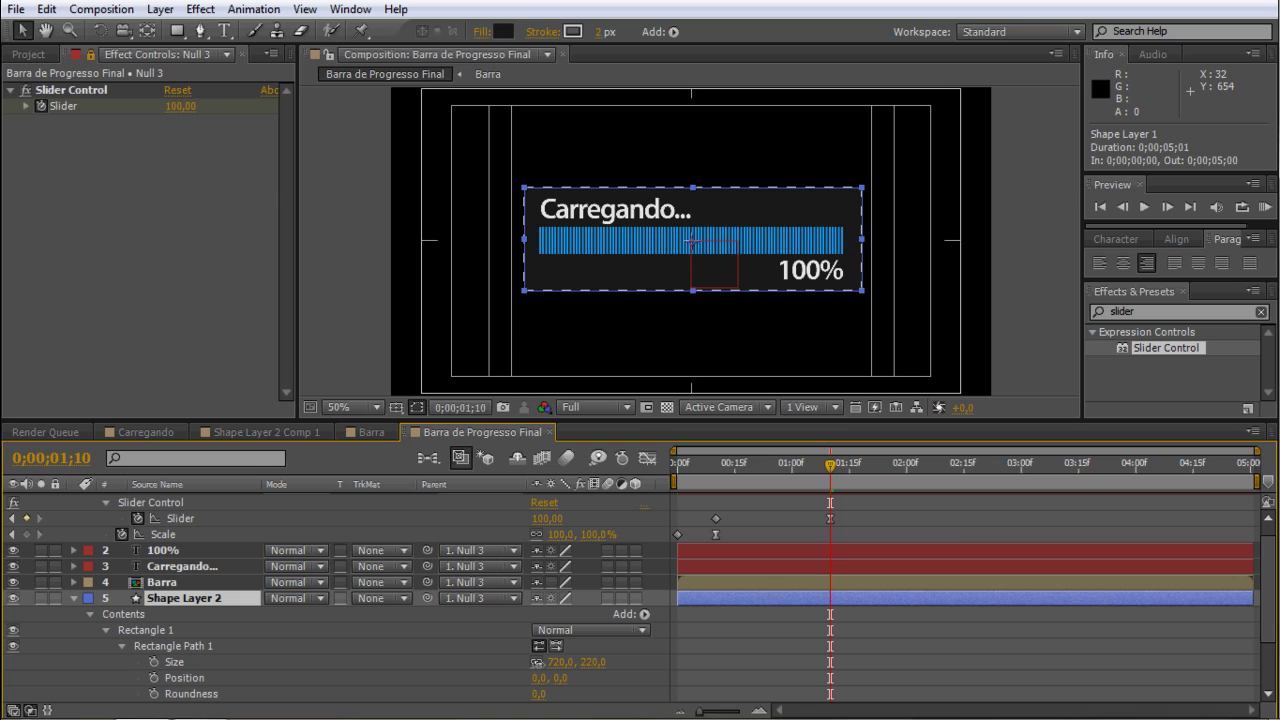
Unlink the proportions of Shape Layer 2's rectangle, set its Size to 654 by 62, and shift the layer 1 px left.
left_click(537, 662)
left_click_drag(560, 662, 498, 663)
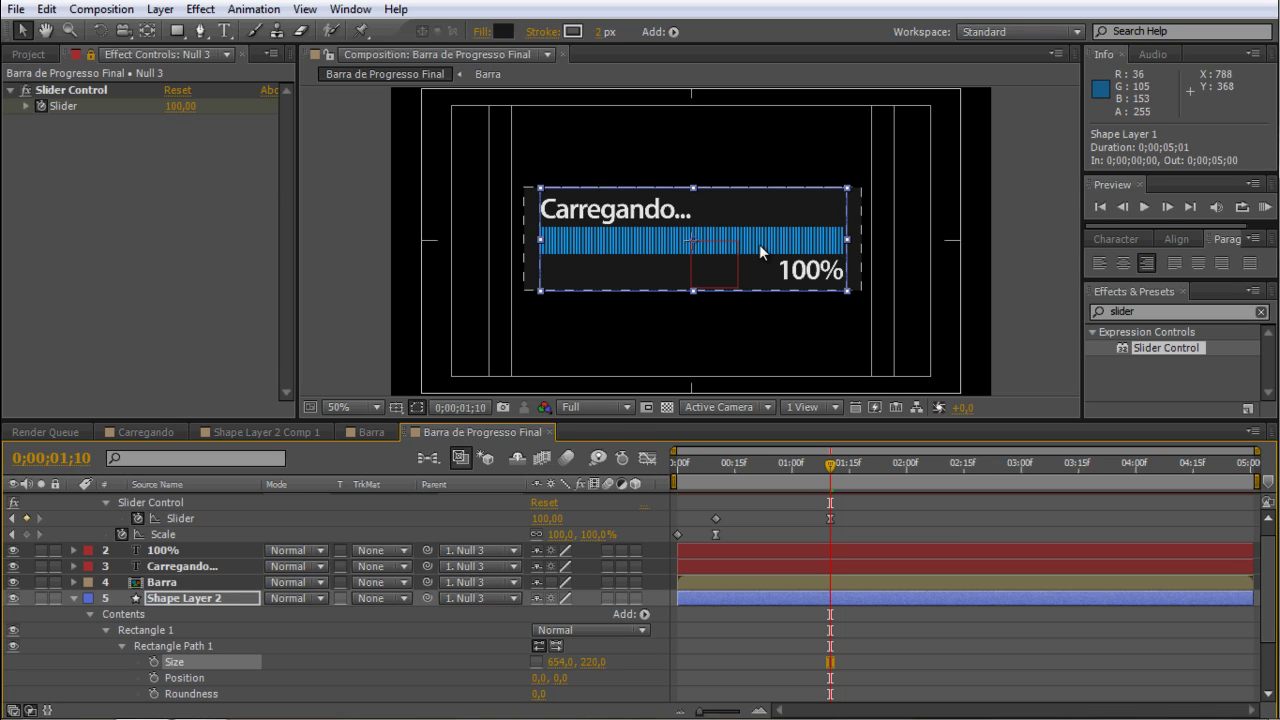
left_click_drag(760, 244, 759, 244)
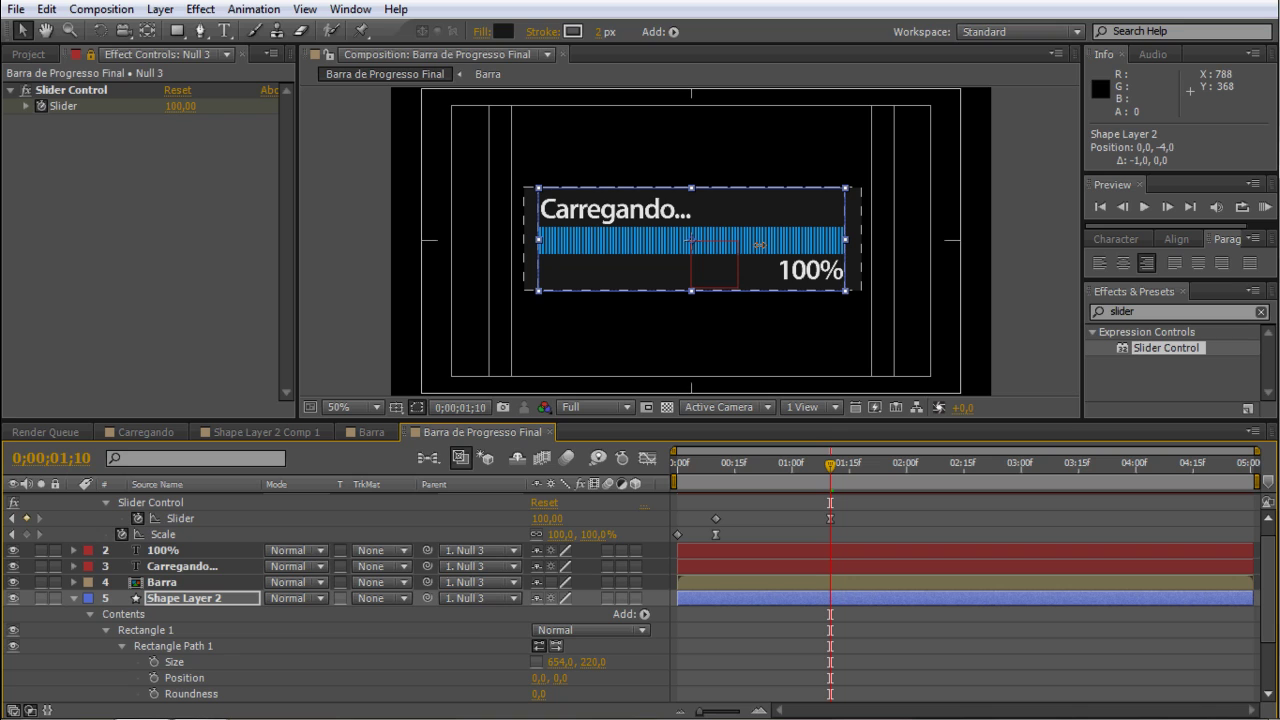
left_click_drag(593, 665, 450, 665)
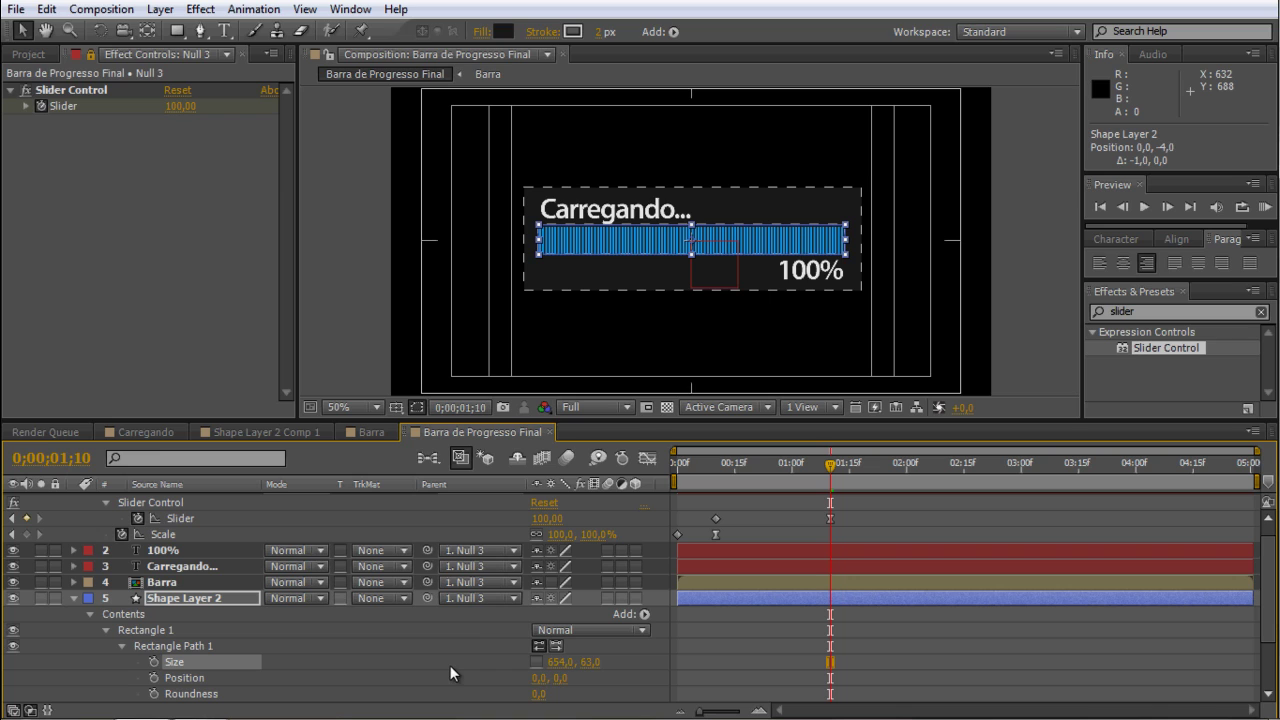
left_click(593, 663)
type("62")
Nudge Shape Layer 2 vertically to Position 0, 3 so its dashed outline frames the striped blue bar evenly.
left_click(208, 597)
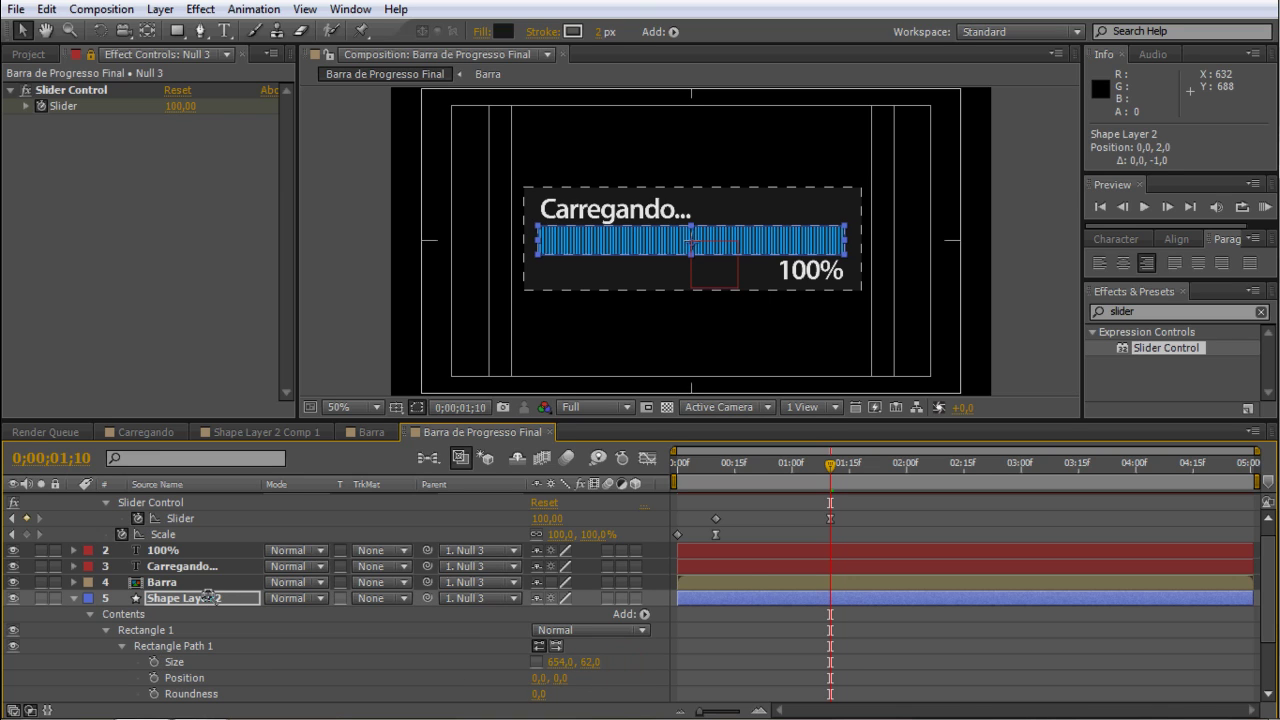
left_click(754, 520)
key("z")
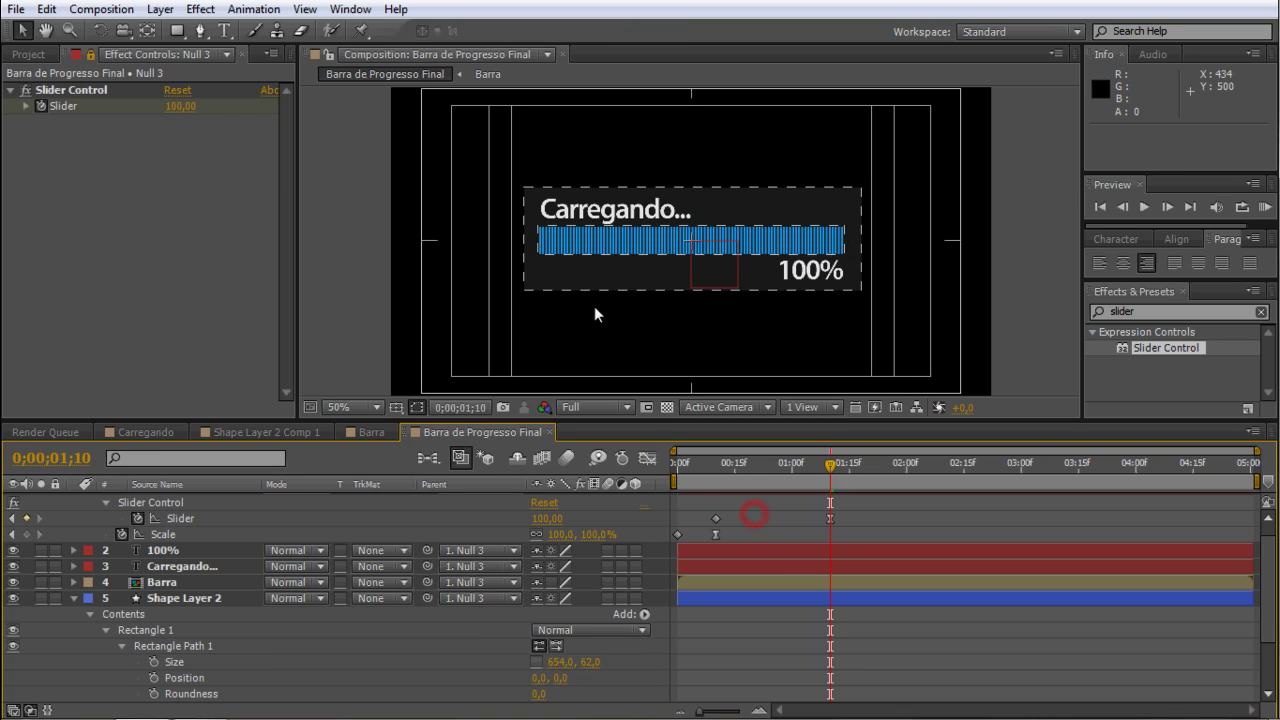
left_click(686, 256)
key("v")
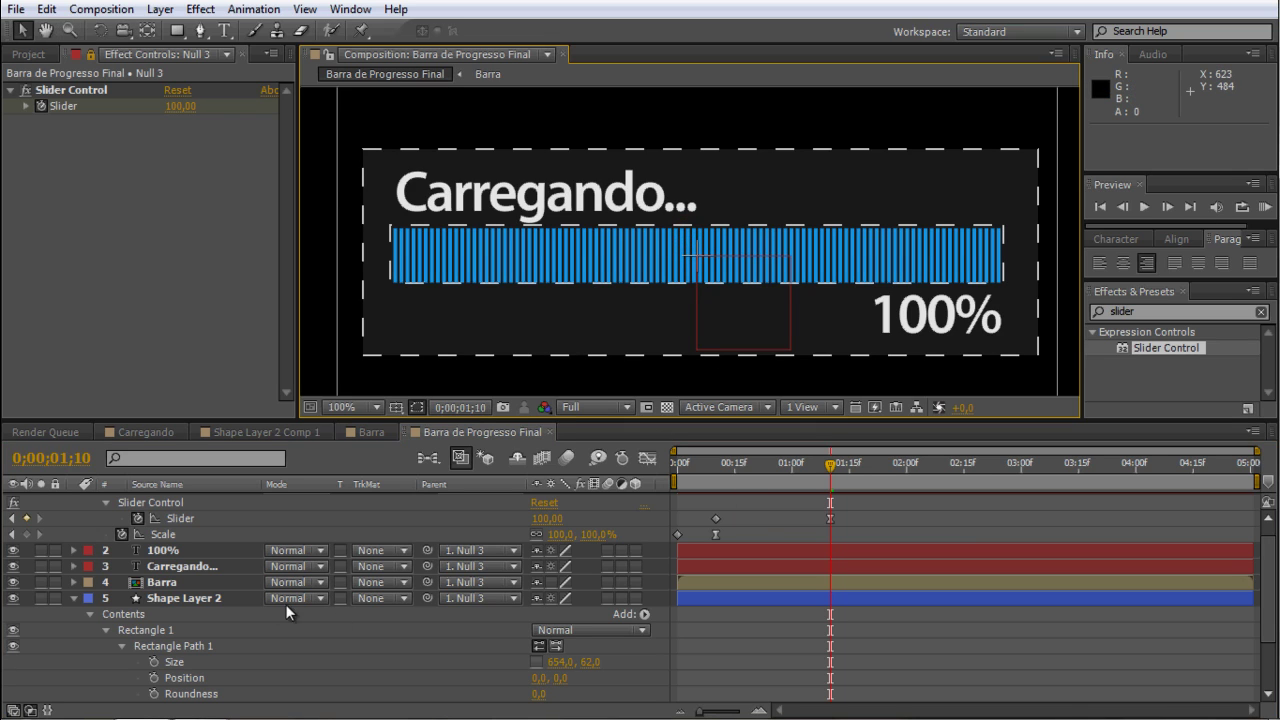
left_click(212, 600)
key("Return")
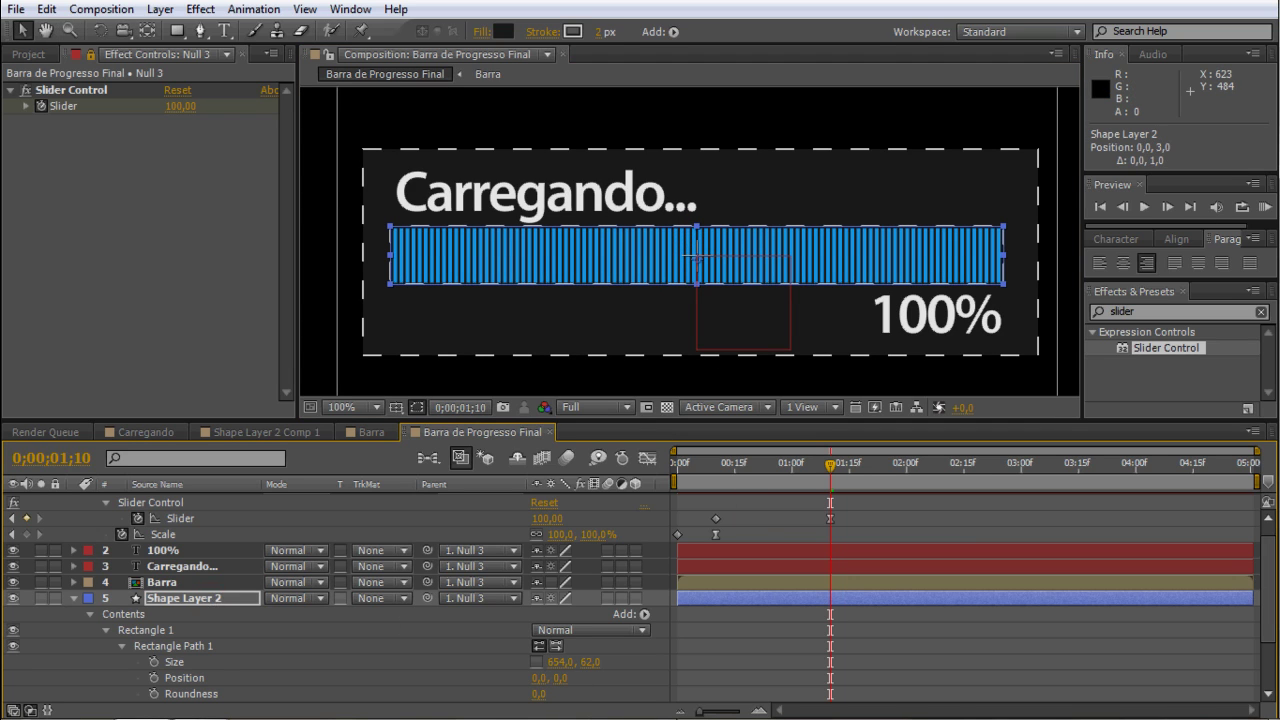
left_click(738, 684)
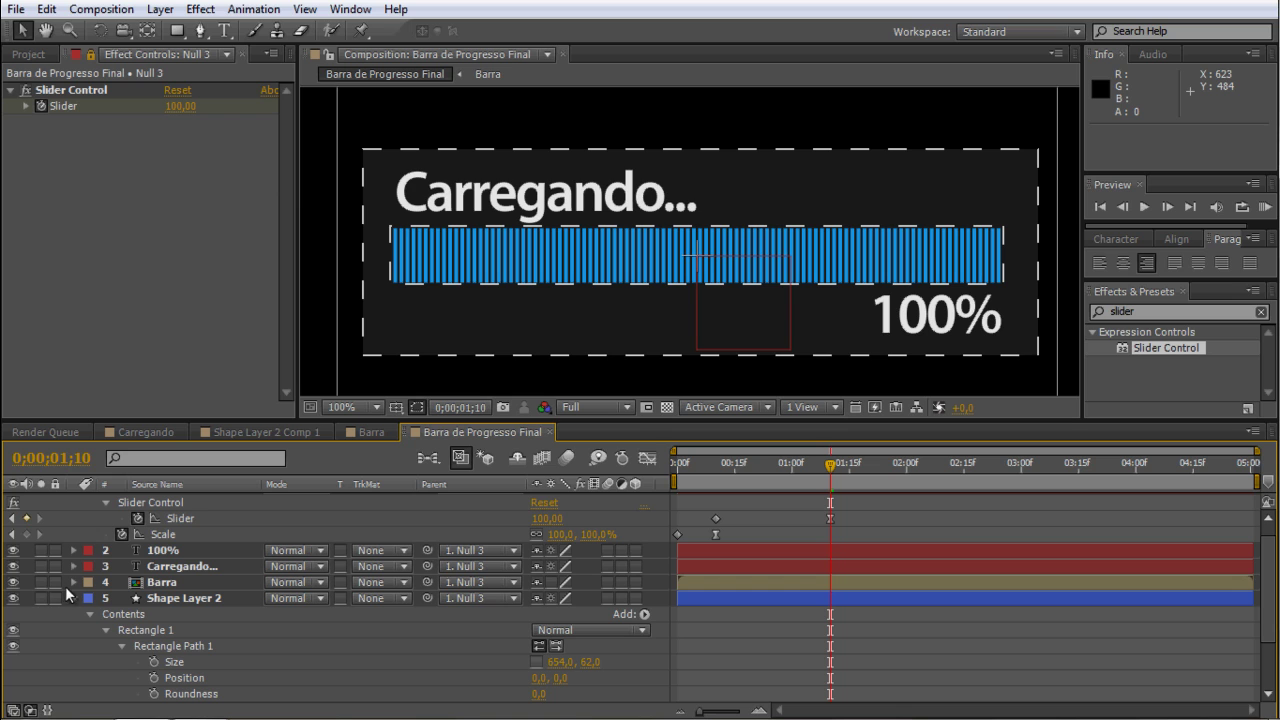
Set the Dash value of Shape Layer 2's Stroke 1 to 10 and collapse the layer.
left_click(74, 597)
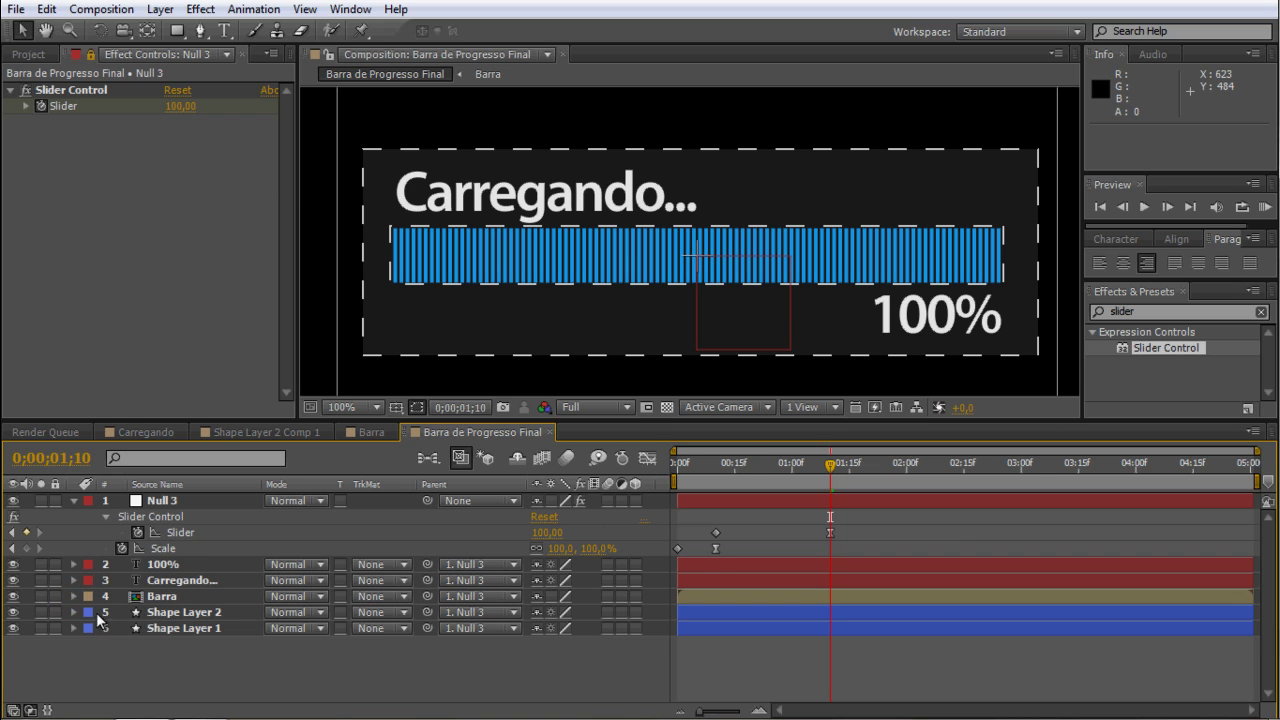
left_click(75, 612)
left_click(266, 432)
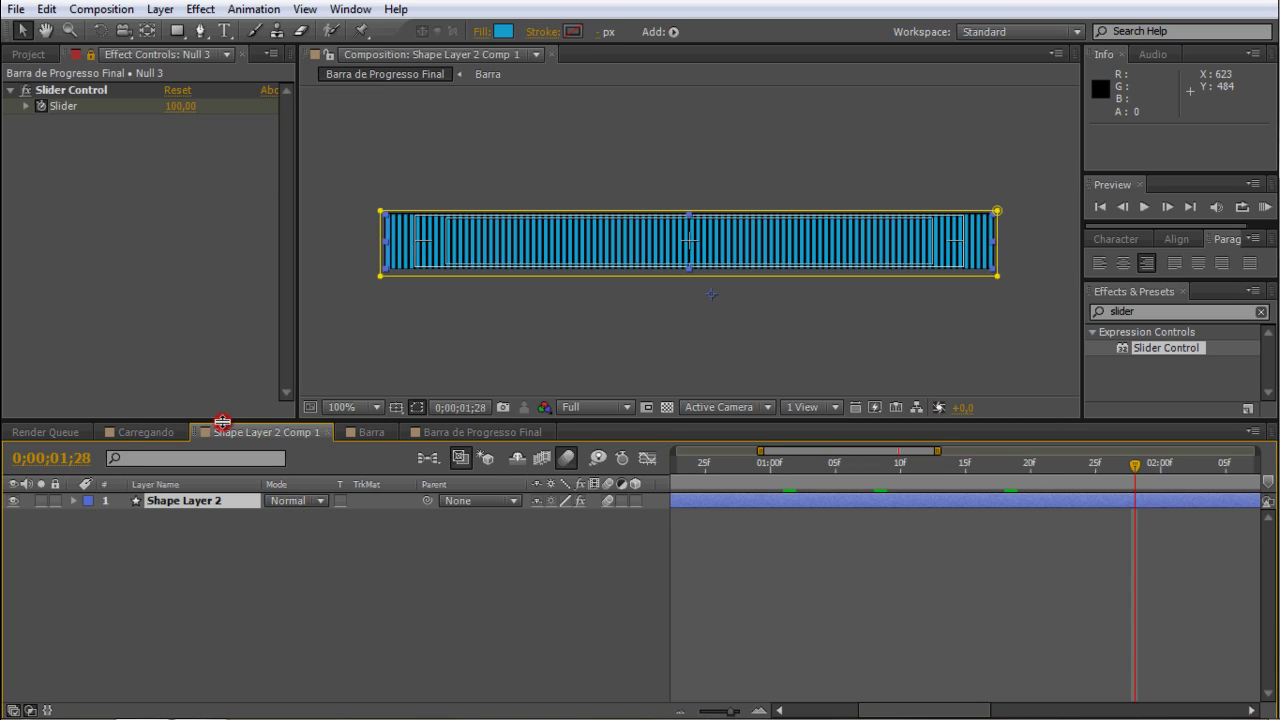
left_click(450, 434)
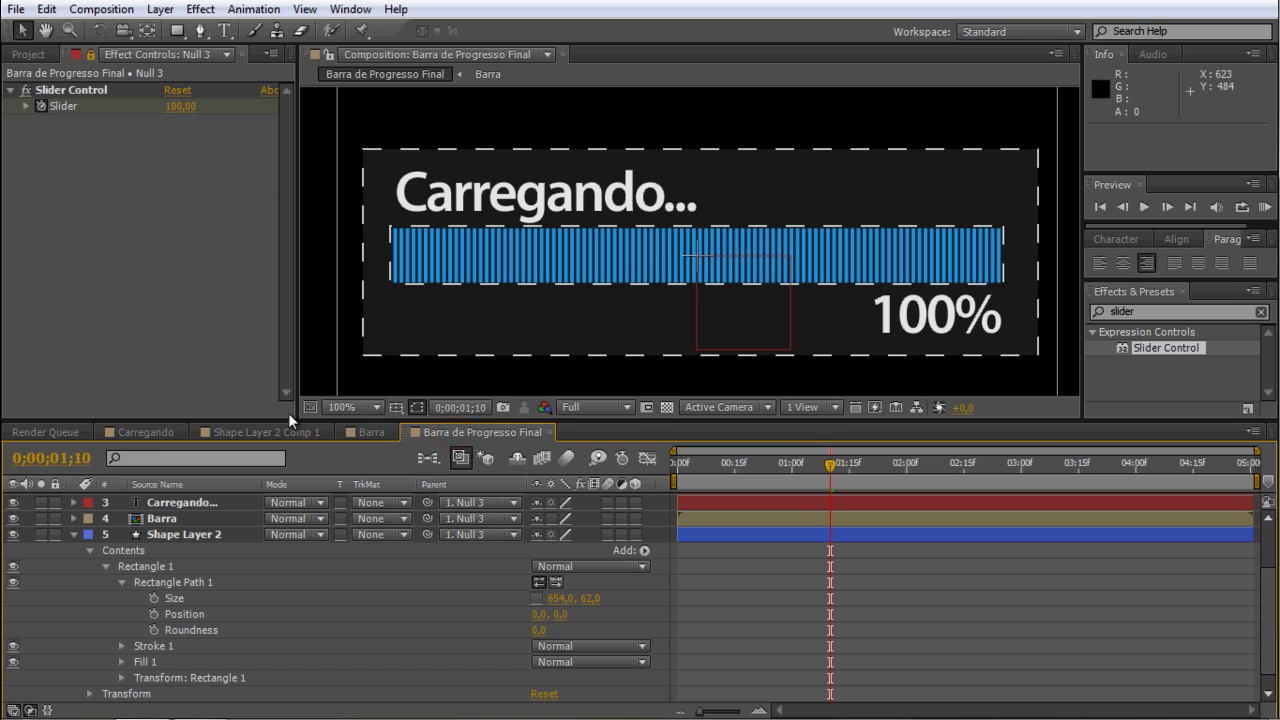
left_click_drag(287, 426, 318, 248)
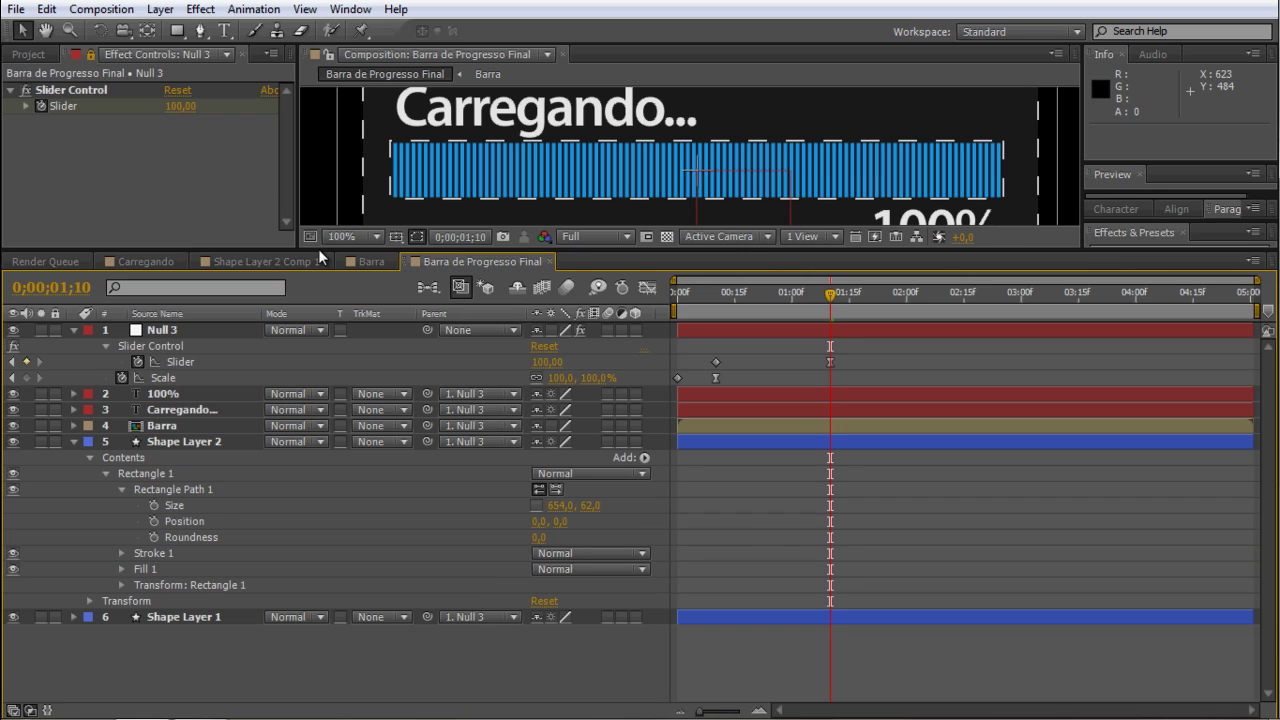
left_click(120, 553)
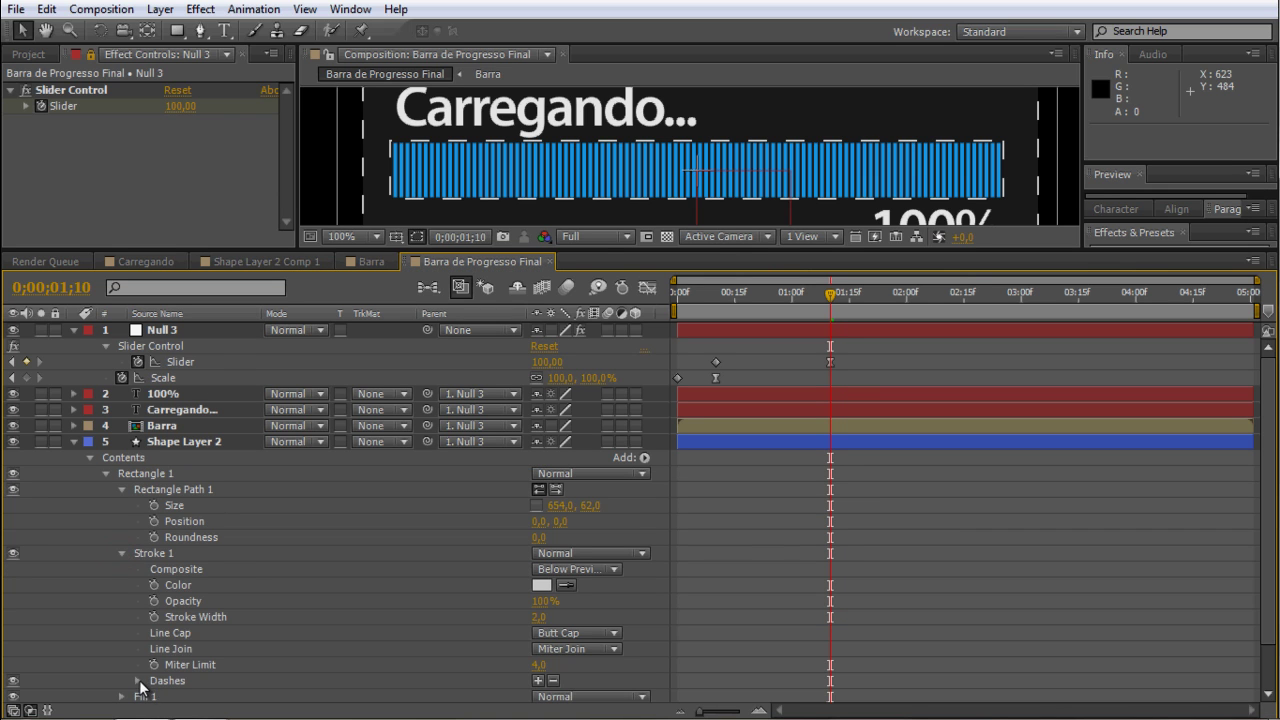
left_click(138, 680)
left_click(540, 677)
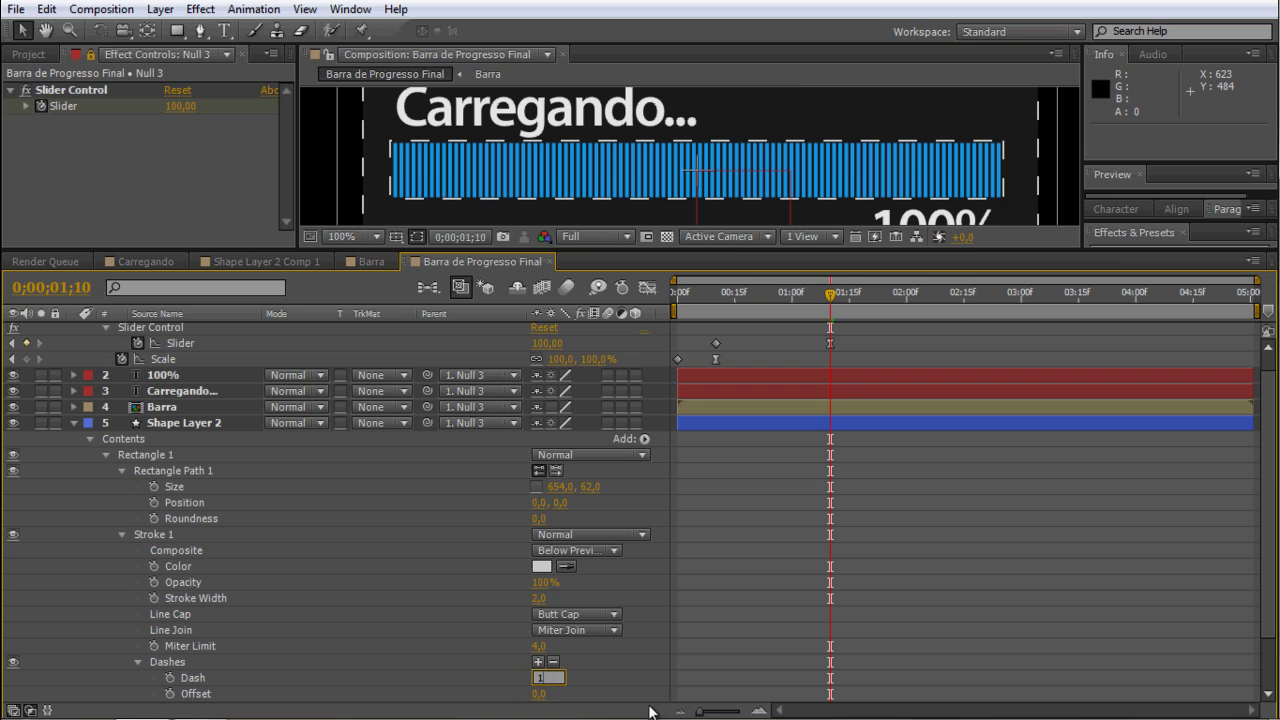
left_click(617, 673)
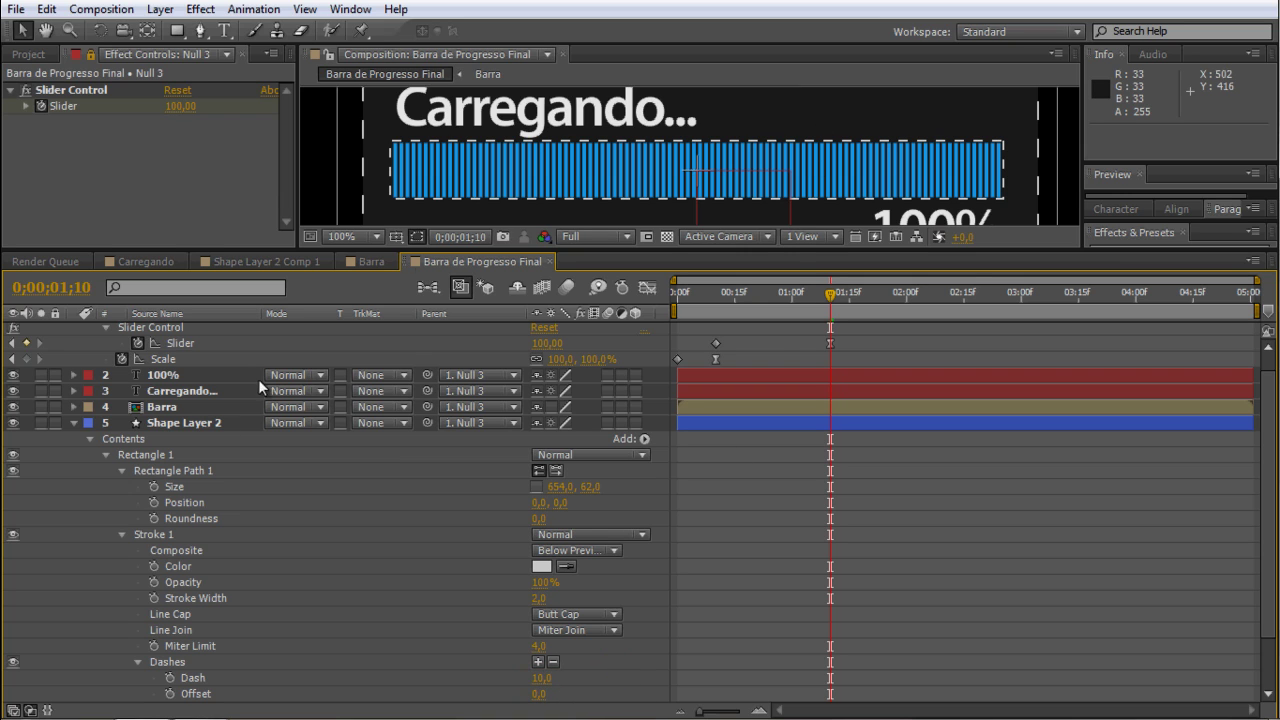
left_click(91, 437)
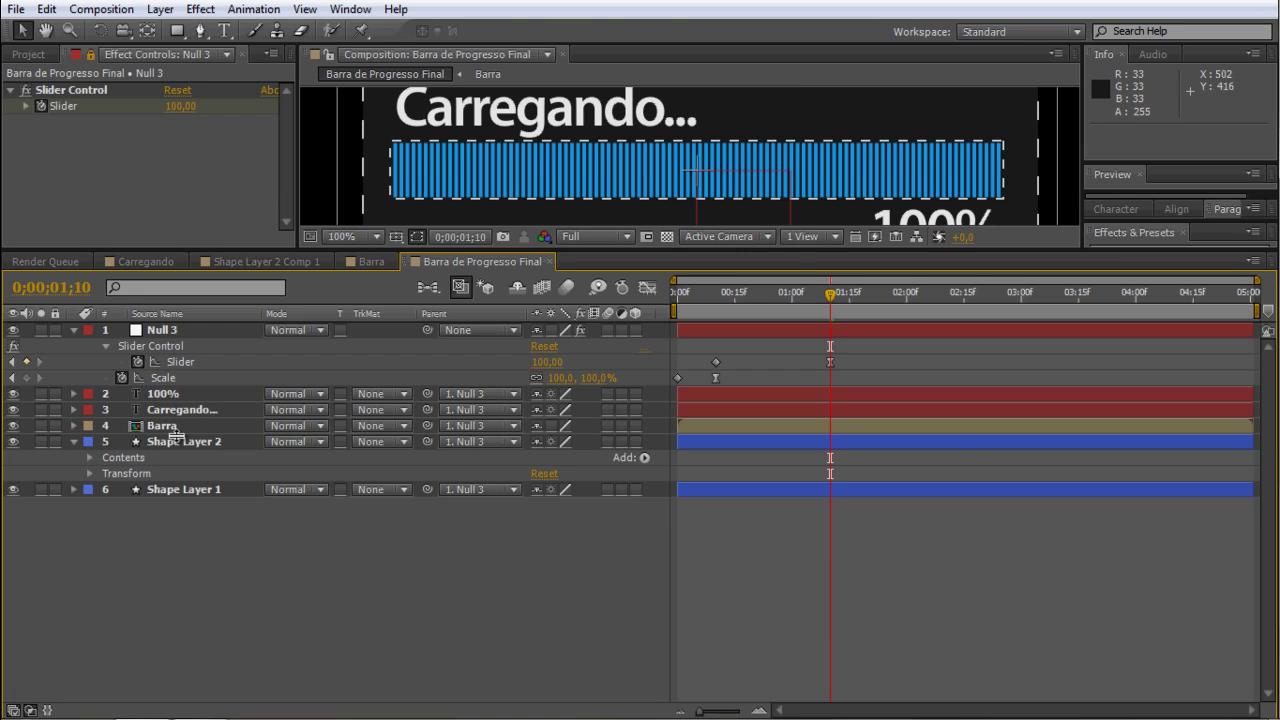
left_click(174, 440)
left_click(69, 441)
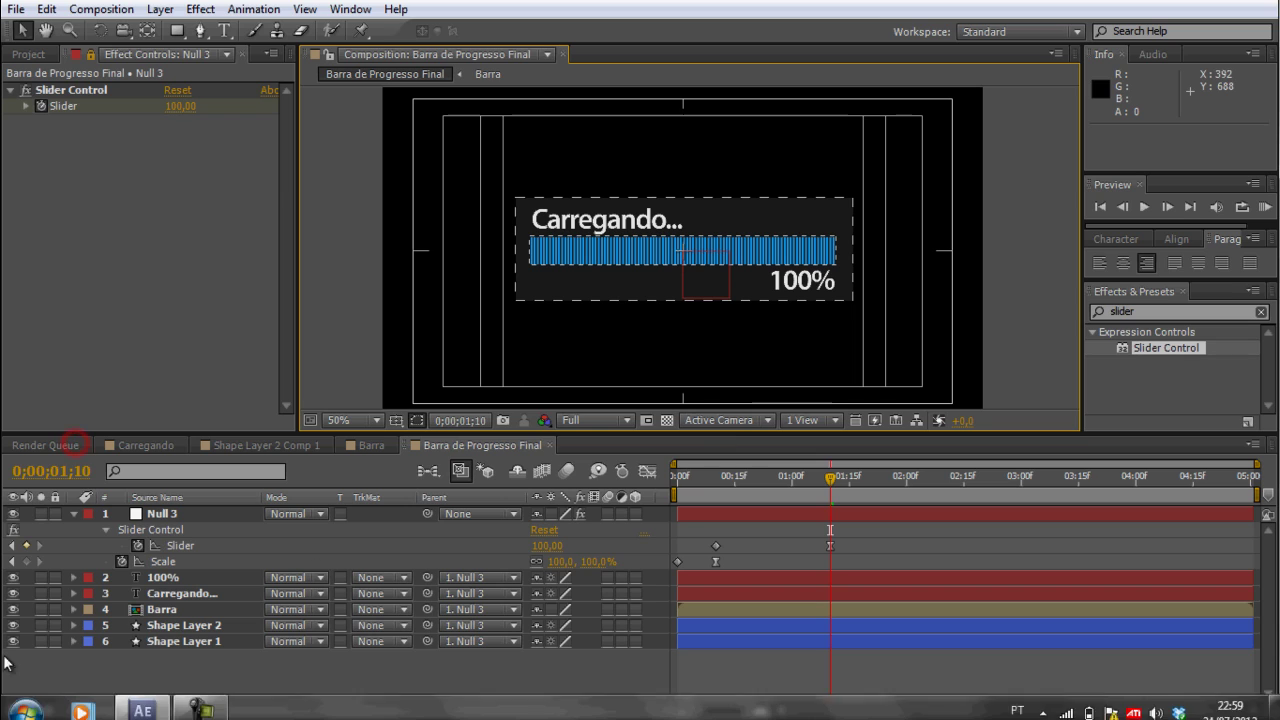
Add an expression to the dash Offset of Shape Layer 2's stroke that links it to Null 3's Slider.
left_click(73, 625)
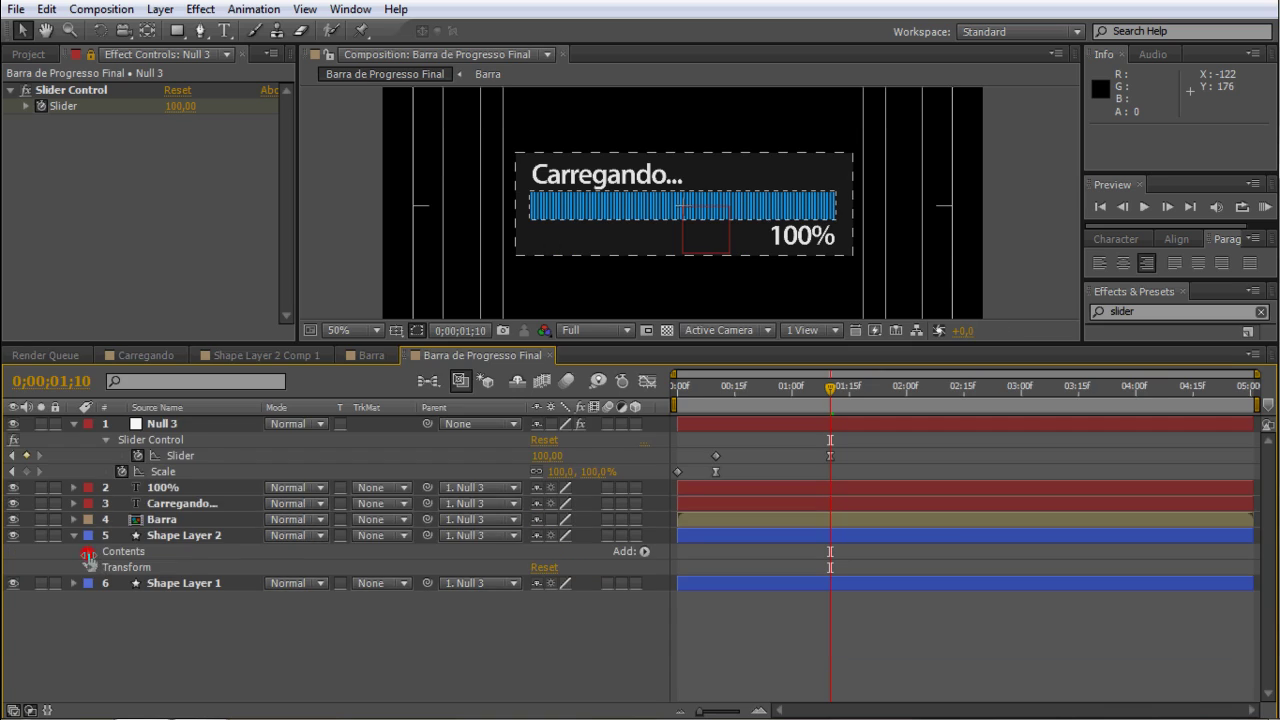
left_click(88, 551)
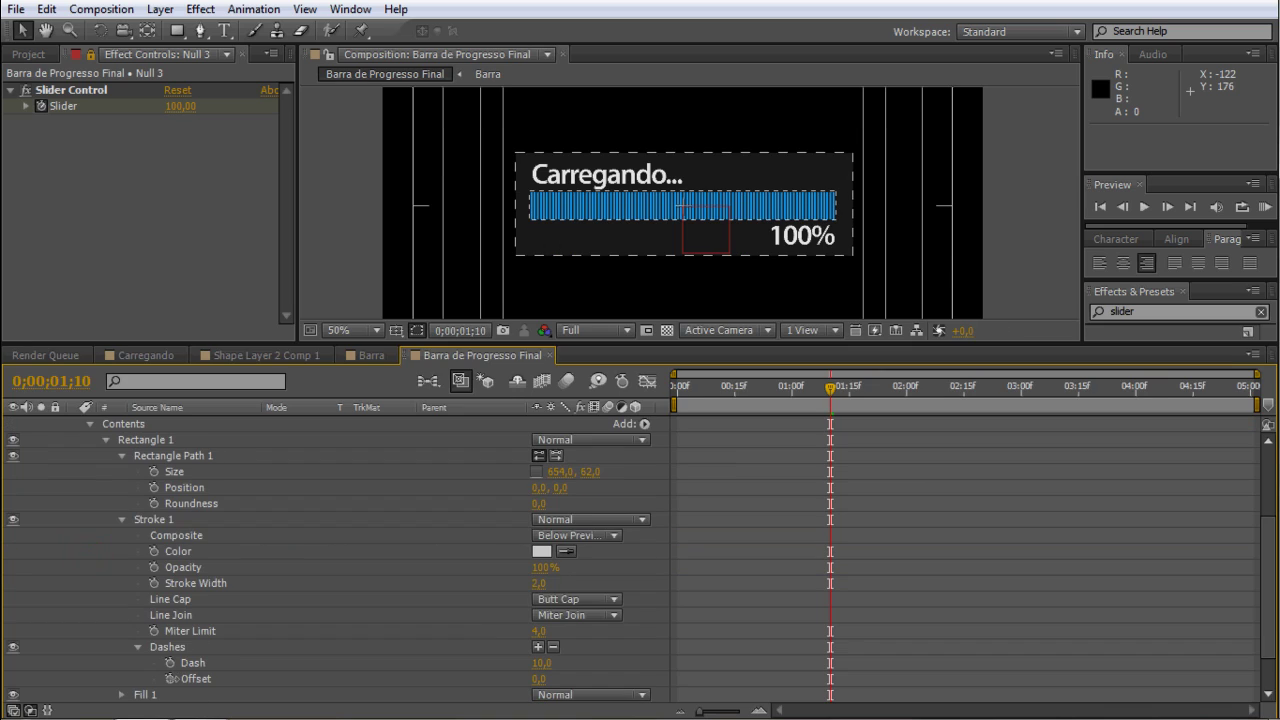
mouse_move(535, 683)
left_mouse_down()
mouse_move(560, 684)
mouse_move(484, 672)
mouse_move(594, 694)
left_mouse_up()
left_click(170, 679, "alt")
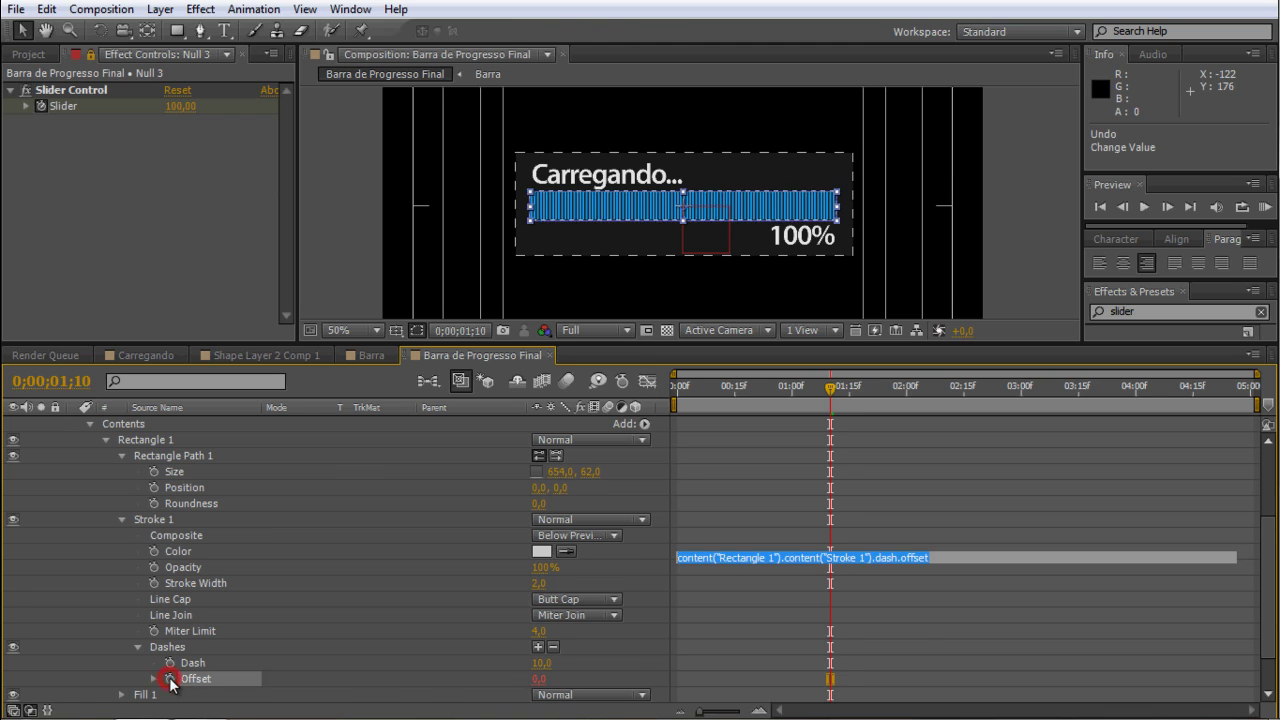
left_click_drag(585, 630, 50, 105)
Append *-1 to the dash Offset expression to reverse the direction of the dashes.
left_click(708, 632)
left_click(938, 629)
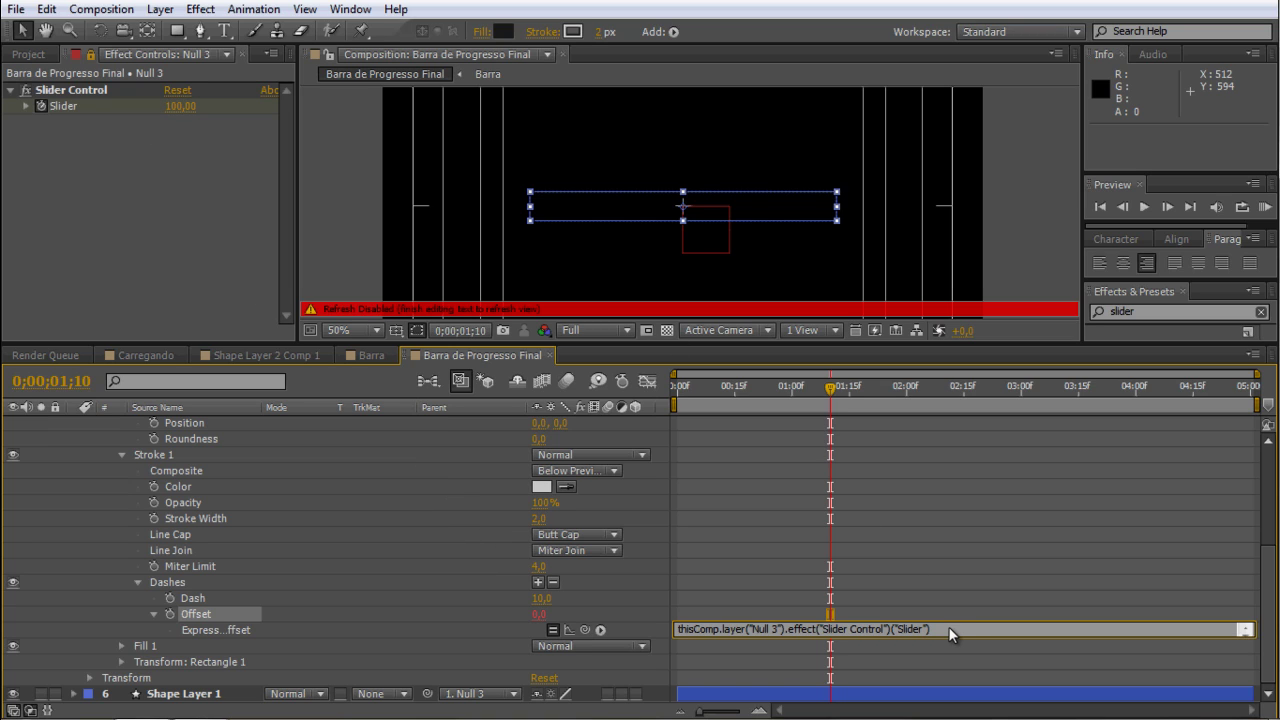
type("*-1")
left_click(964, 590)
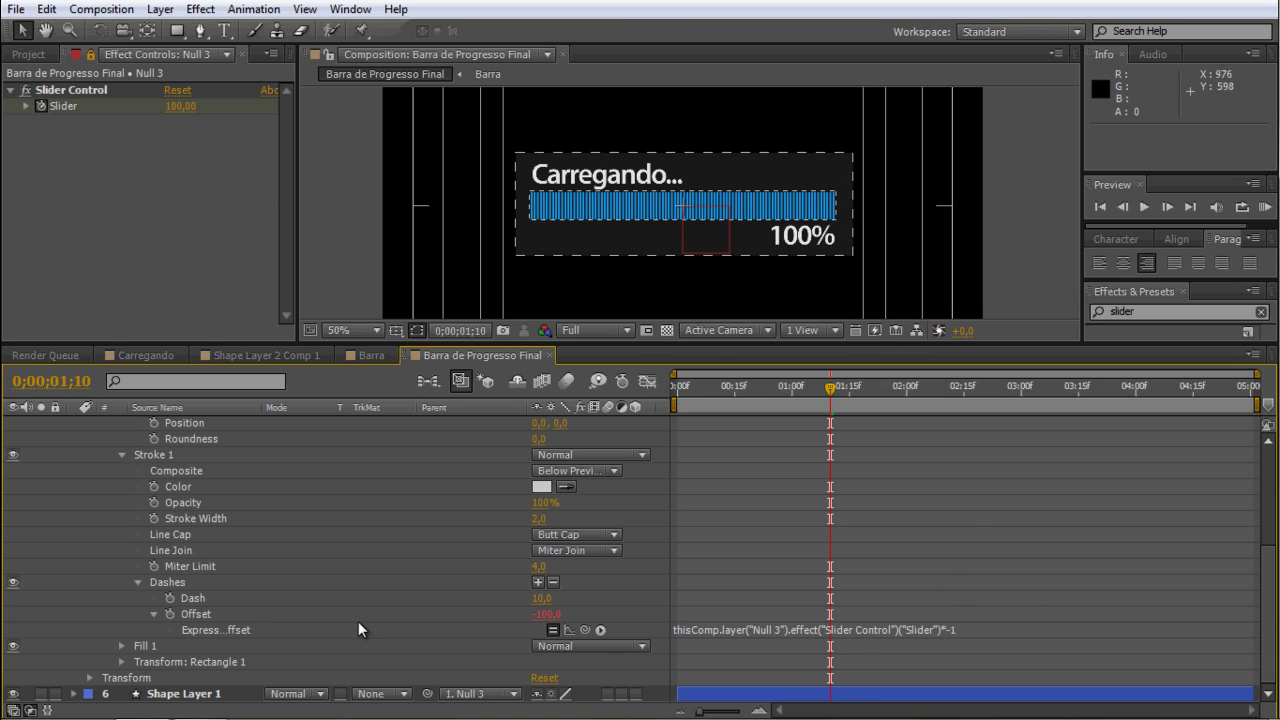
Add an expression to the dash Offset of Shape Layer 1's stroke that links it to Null 3's Slider.
left_click(72, 694)
left_click(91, 679)
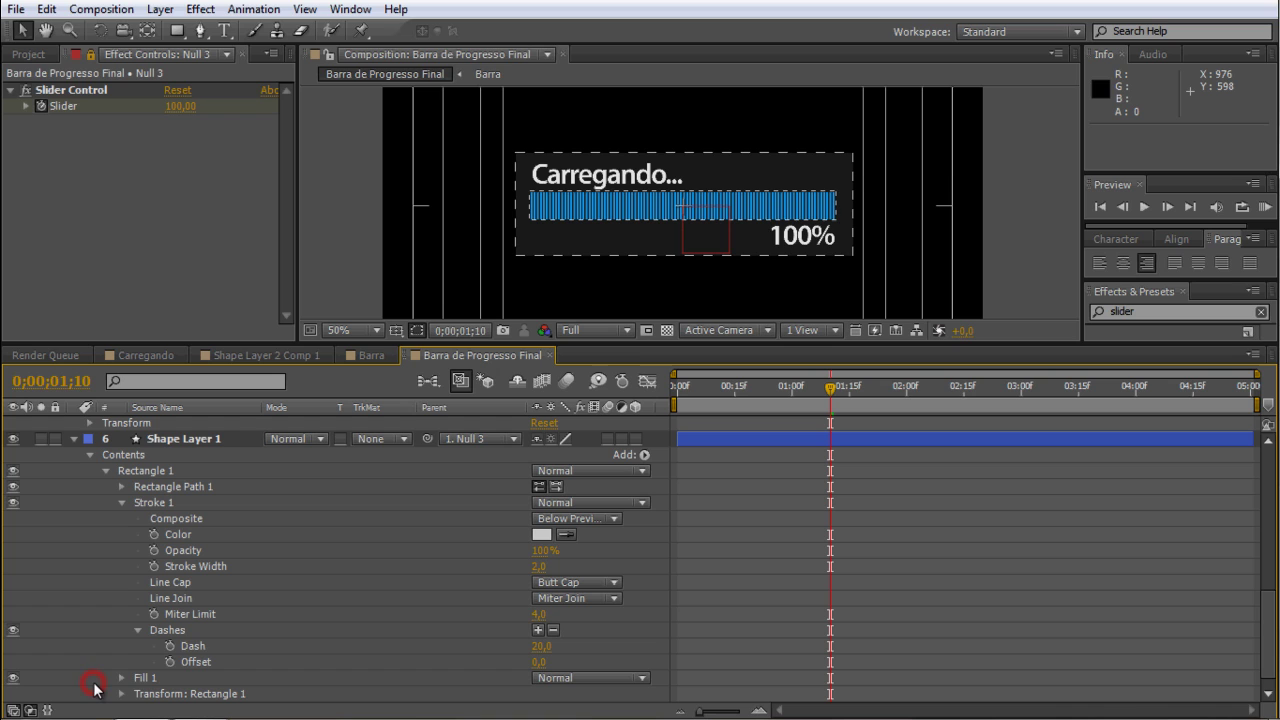
left_click(169, 662, "alt")
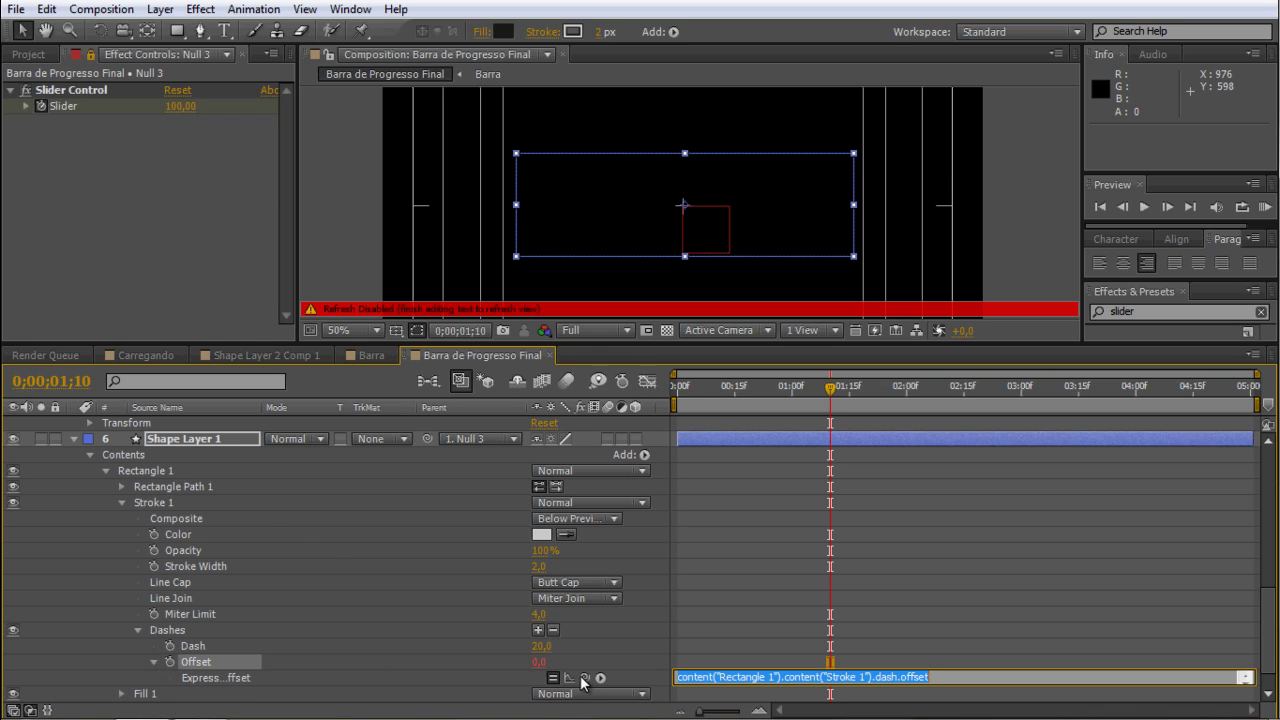
left_click_drag(584, 679, 68, 104)
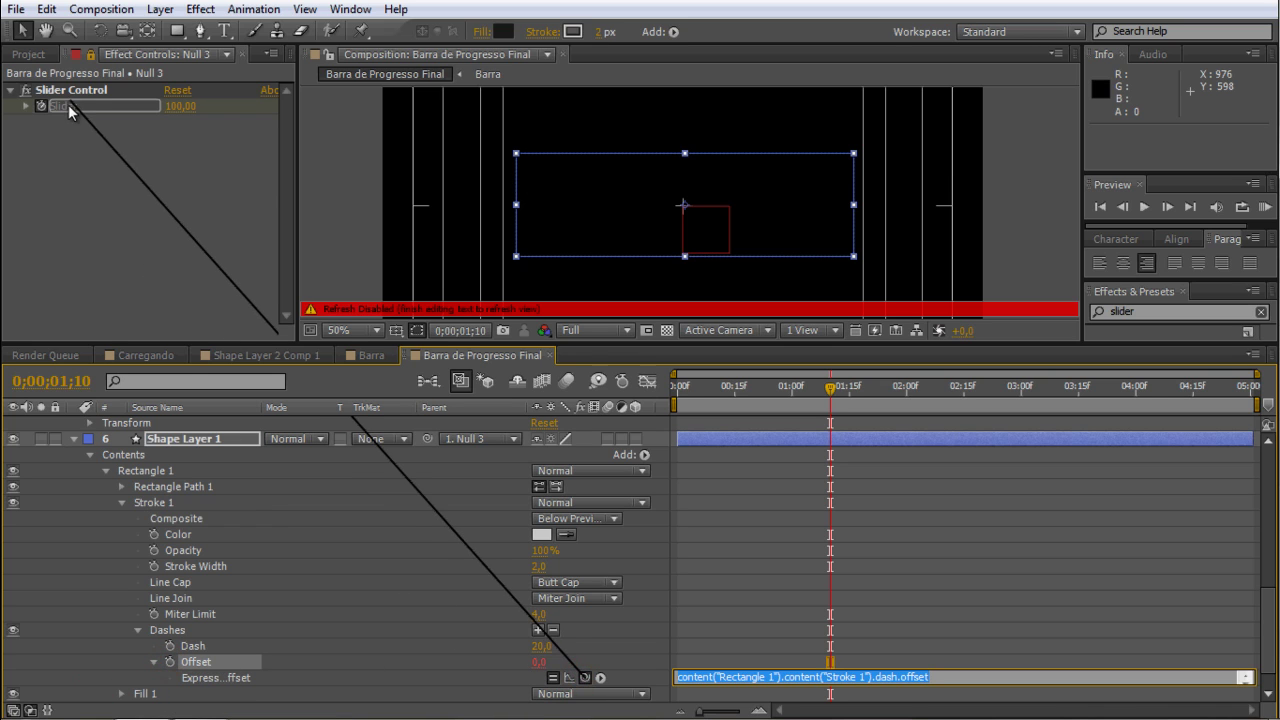
left_click(876, 603)
left_click(72, 440)
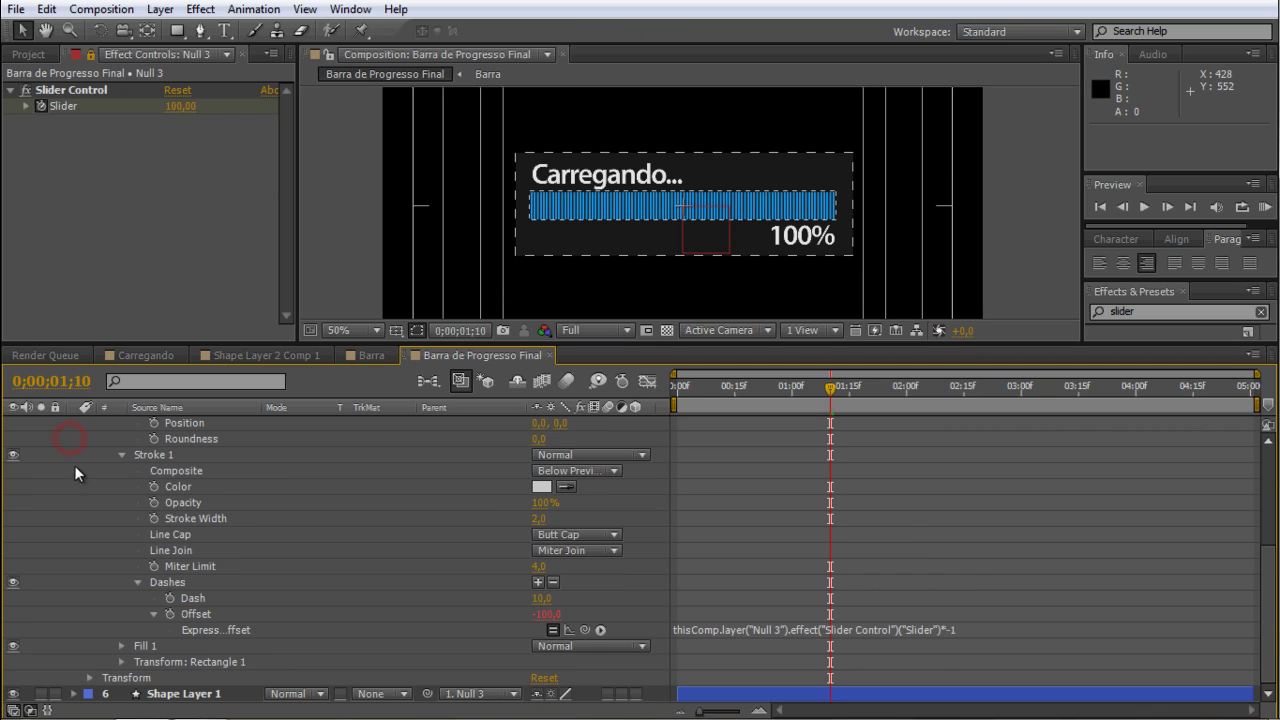
RAM-preview the composition to check the moving dashes, then go to 0;00;00;20.
scroll(1273, 596, "up", 5)
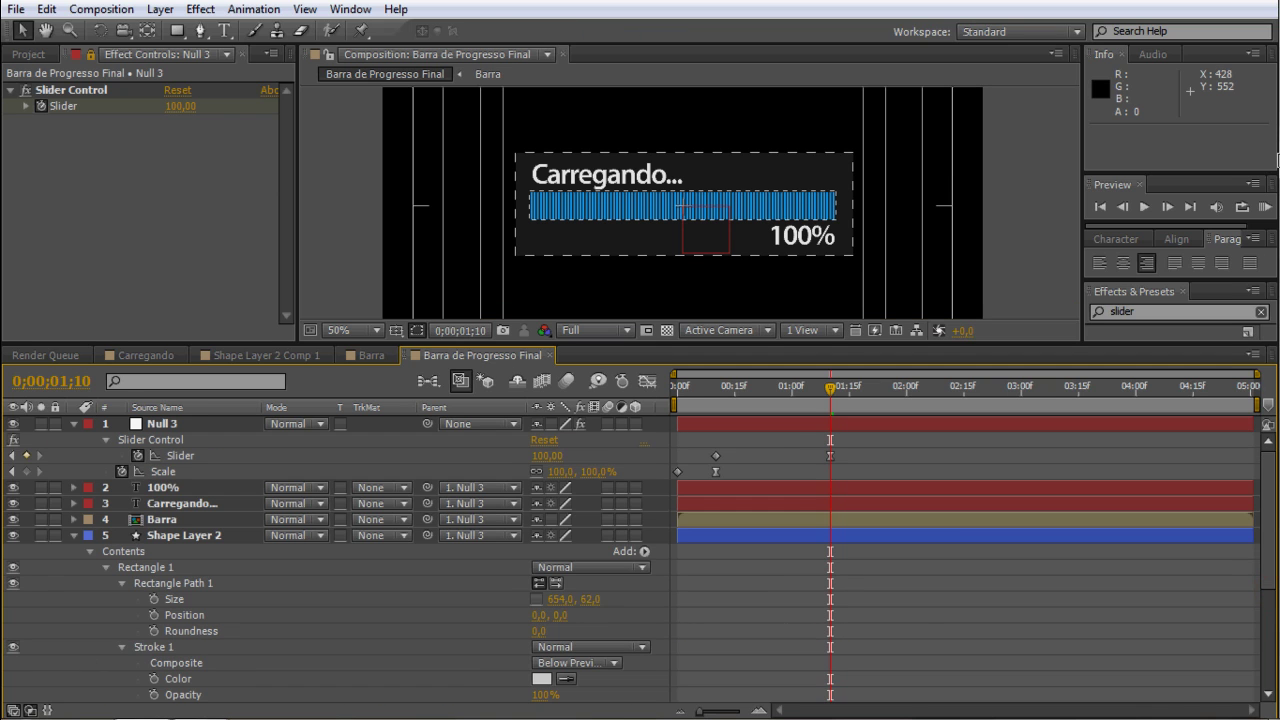
left_click(1265, 206)
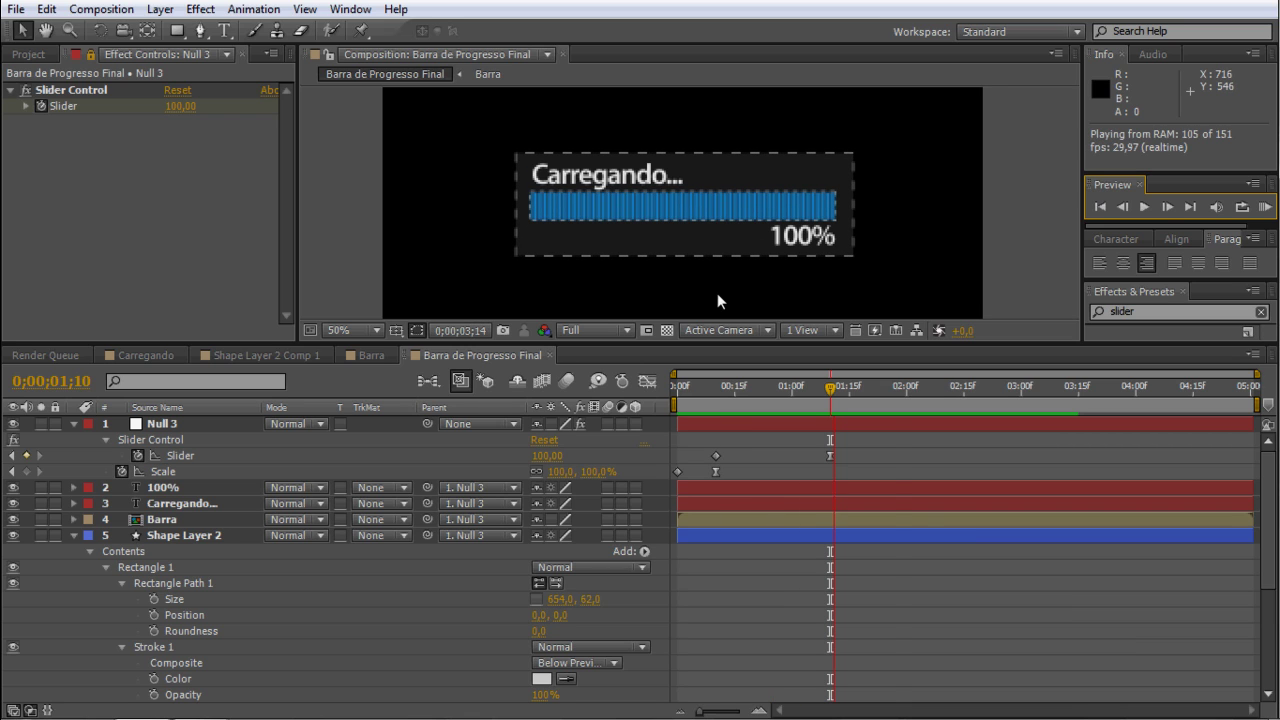
left_click(1265, 207)
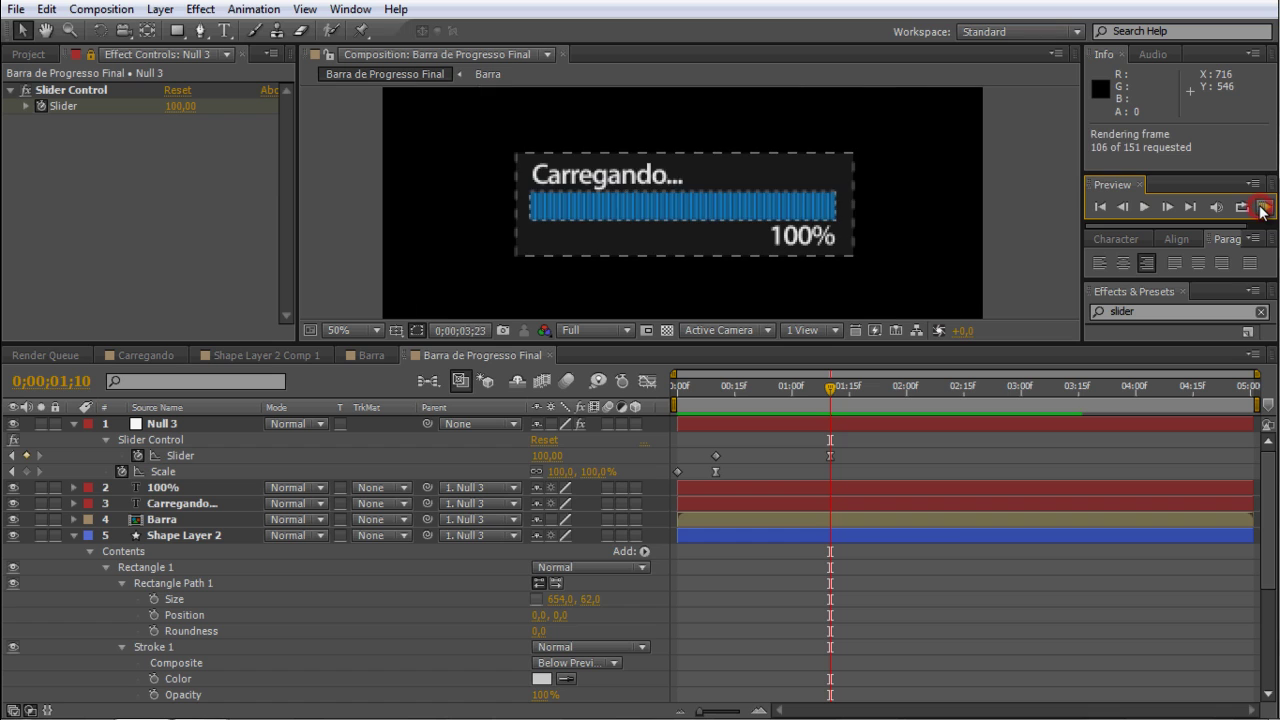
left_click(754, 389)
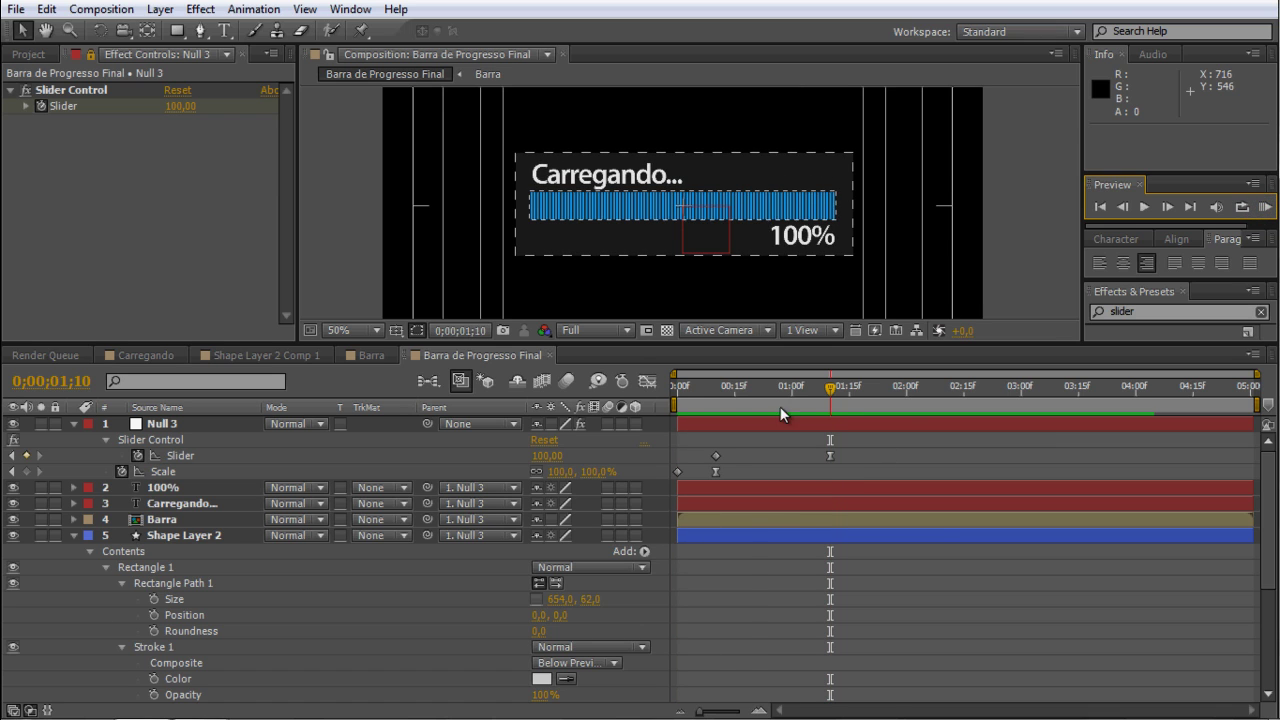
Collapse Shape Layer 2 and change its fill to a very dark navy blue.
left_click(74, 535)
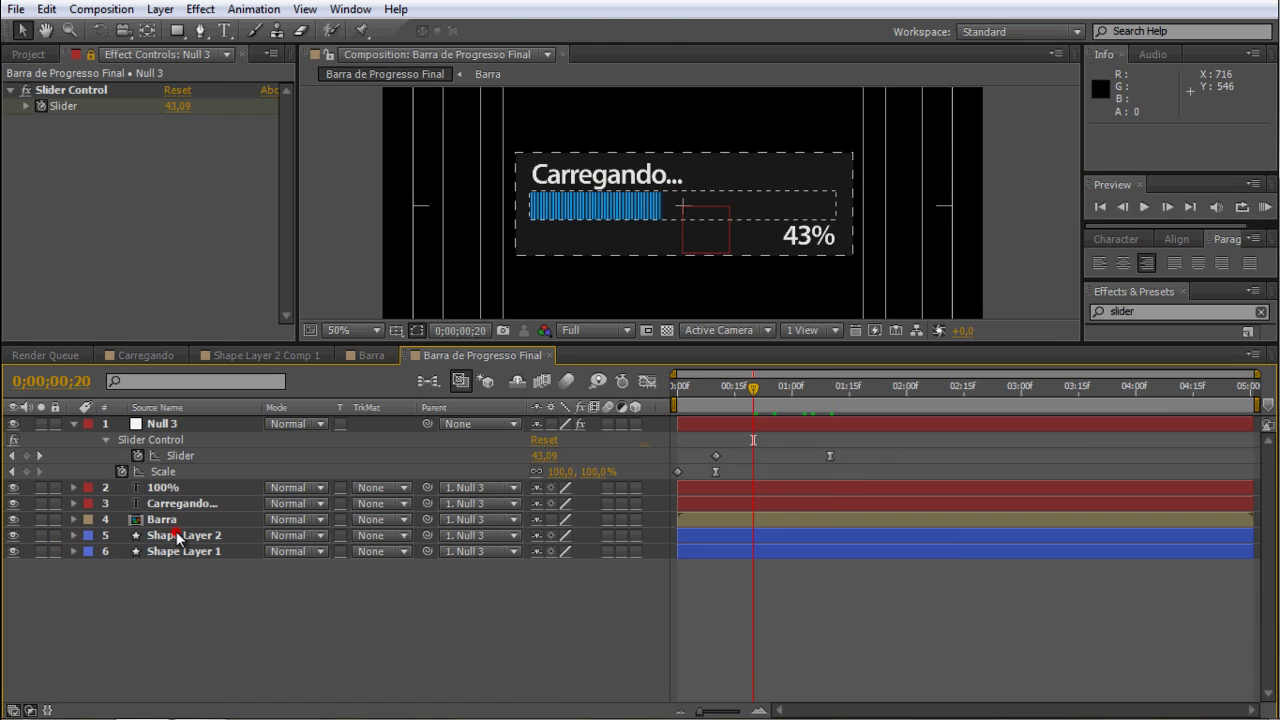
left_click(180, 535)
key("Return")
left_click(503, 32)
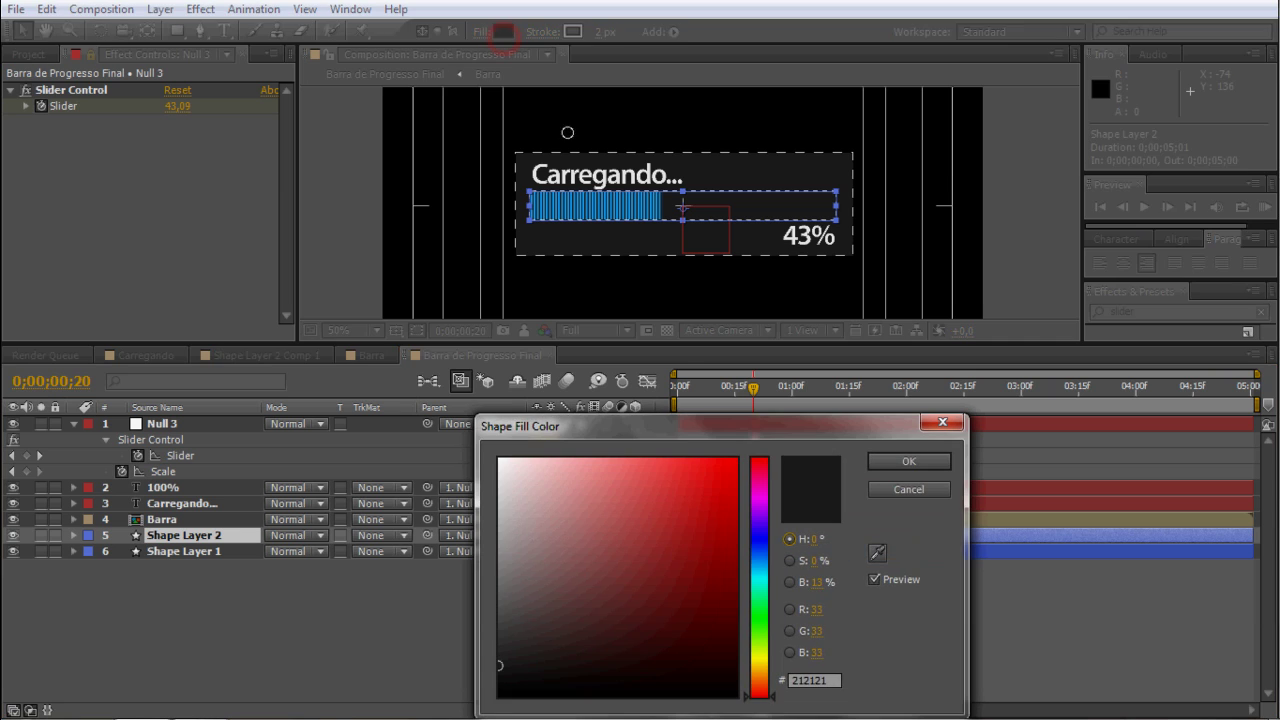
left_click(757, 541)
left_click(700, 592)
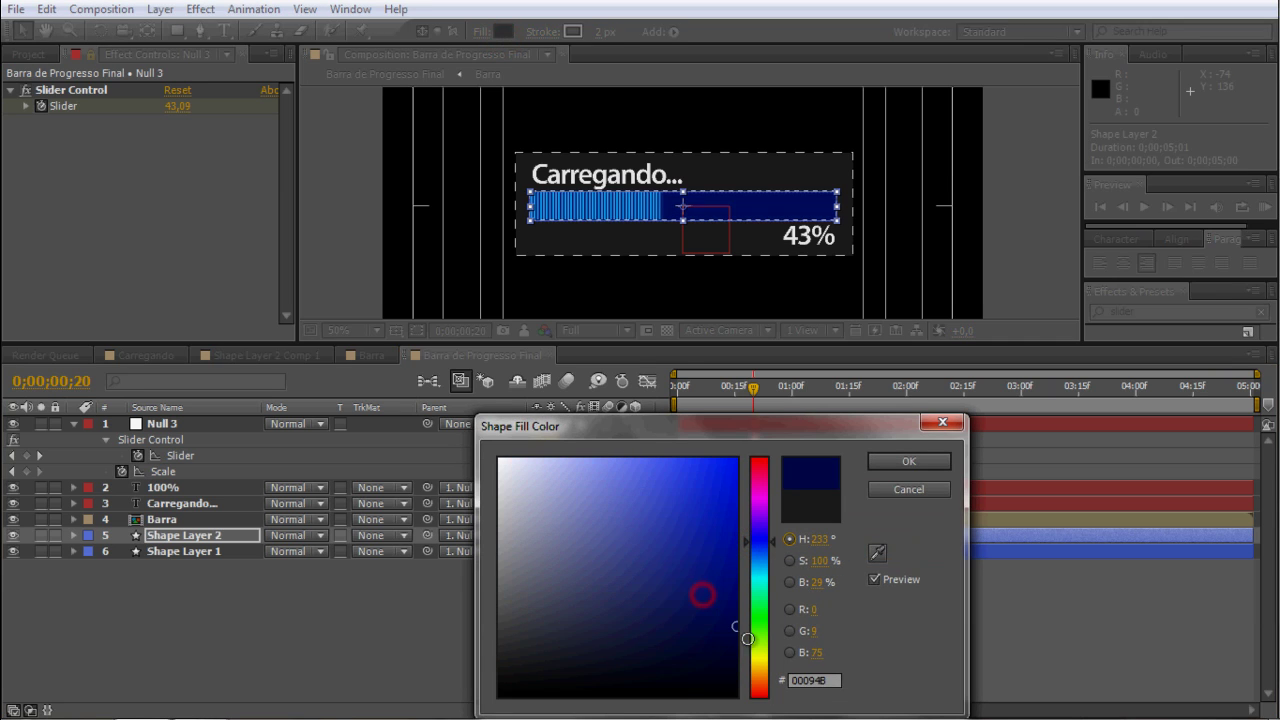
left_click(908, 461)
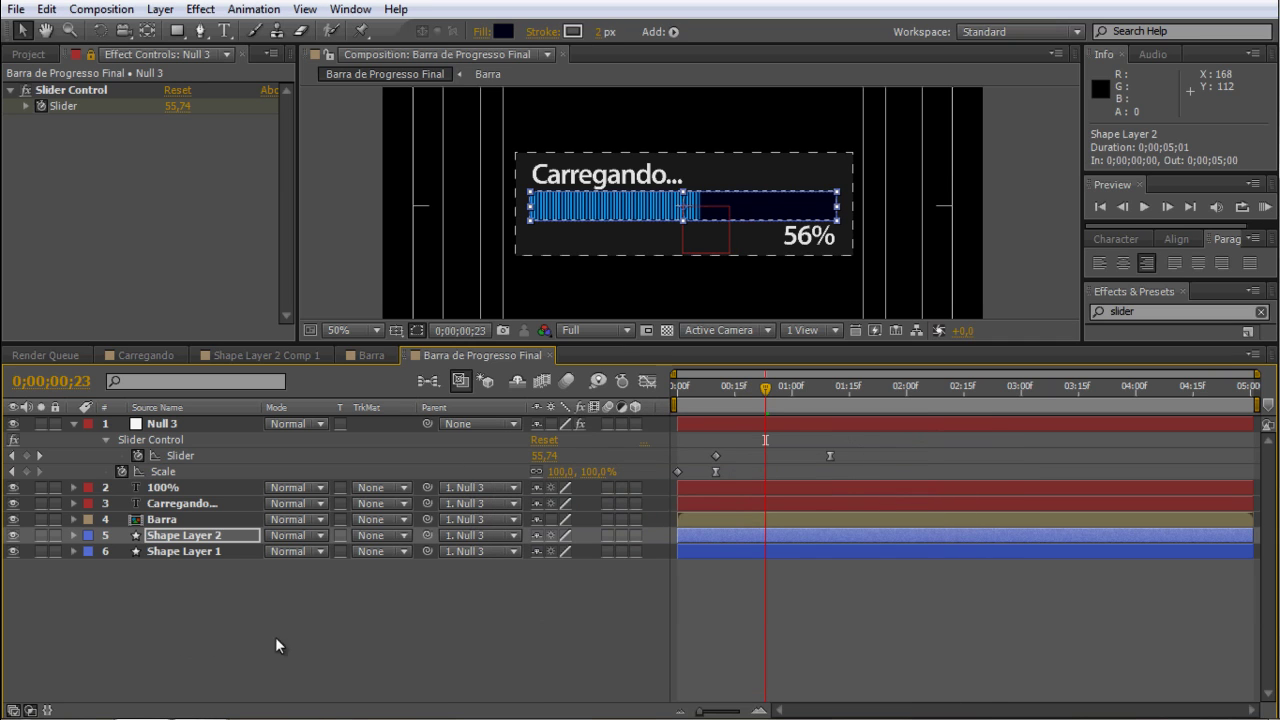
Add a Scale keyframe at 100% to Null 3 at 0;00;01;20.
left_click(830, 393)
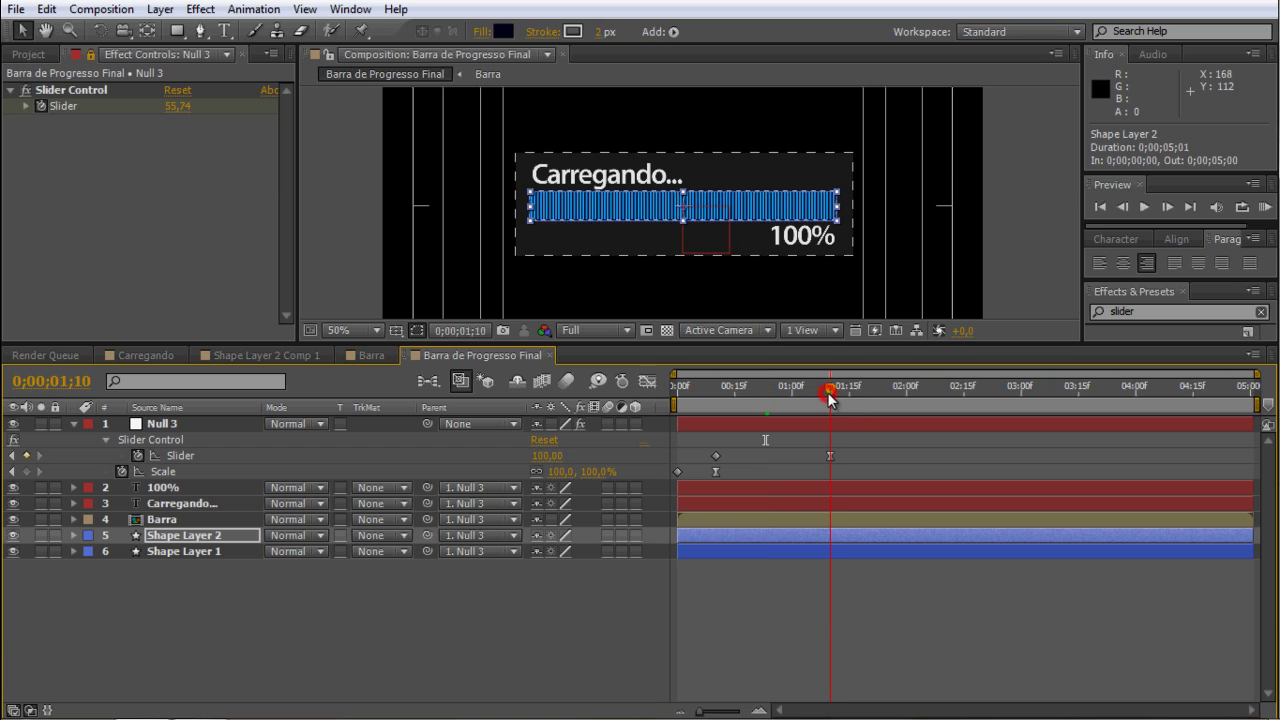
left_click(160, 424)
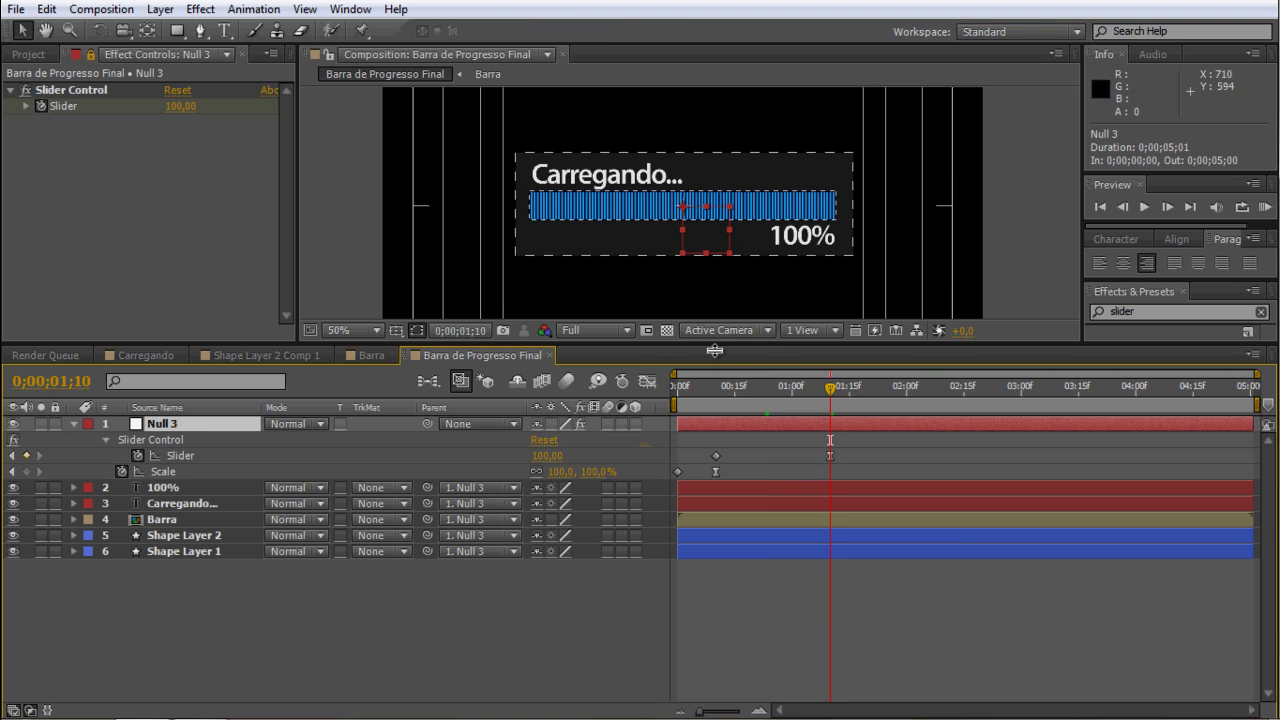
left_click_drag(718, 346, 745, 417)
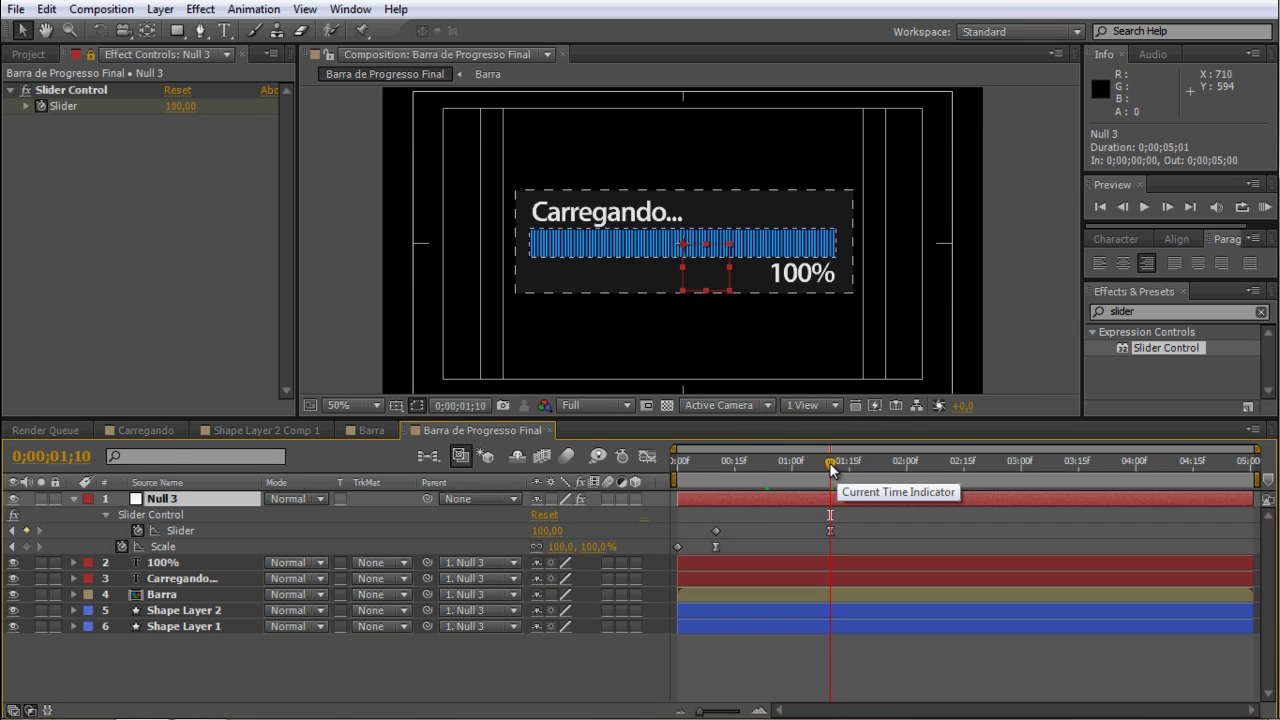
left_click_drag(829, 462, 868, 462)
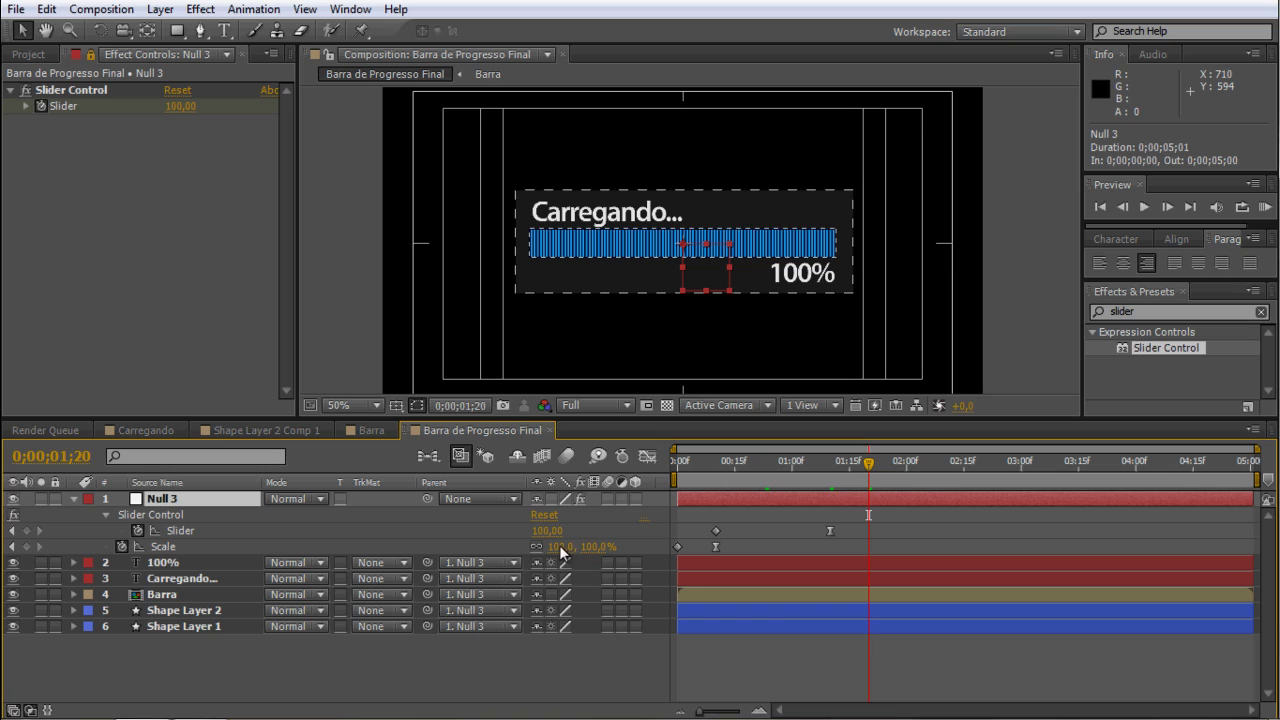
left_click(27, 546)
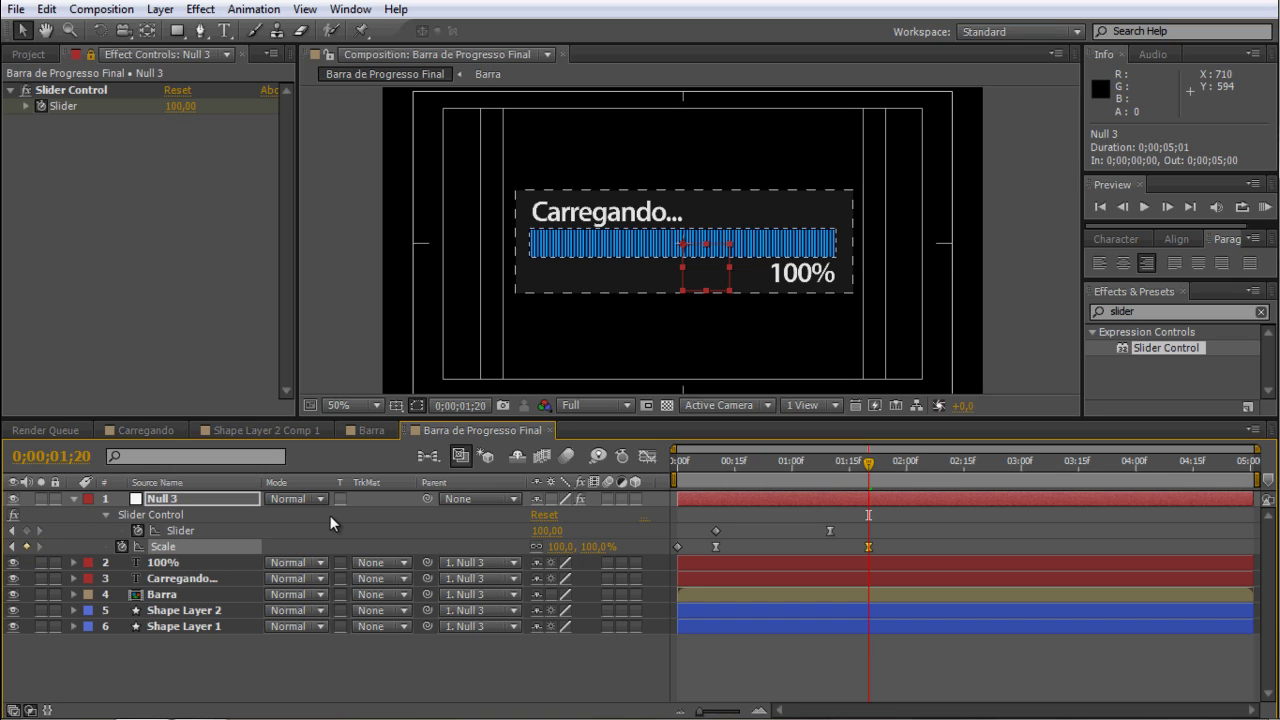
Keyframe Null 3's Scale at 115% at 0;00;01;24.
key("Page_Down")
key("Page_Down")
key("Page_Down")
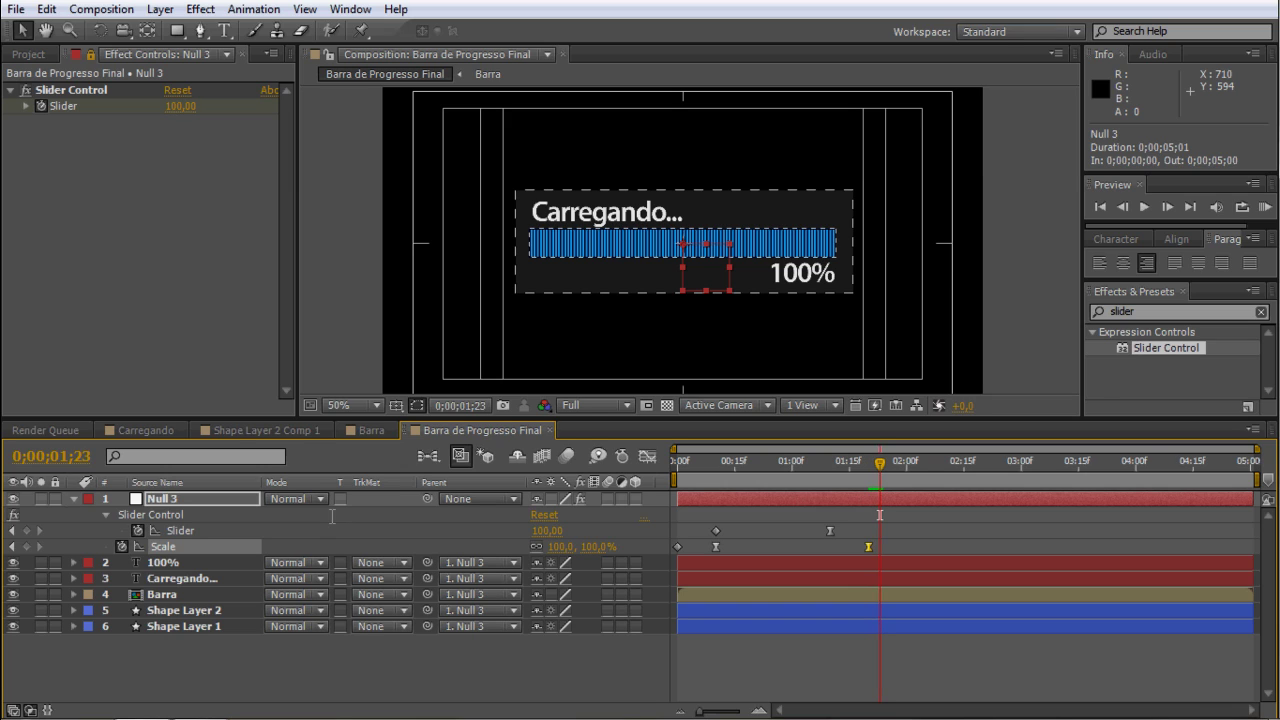
key("Page_Down")
left_click(561, 552)
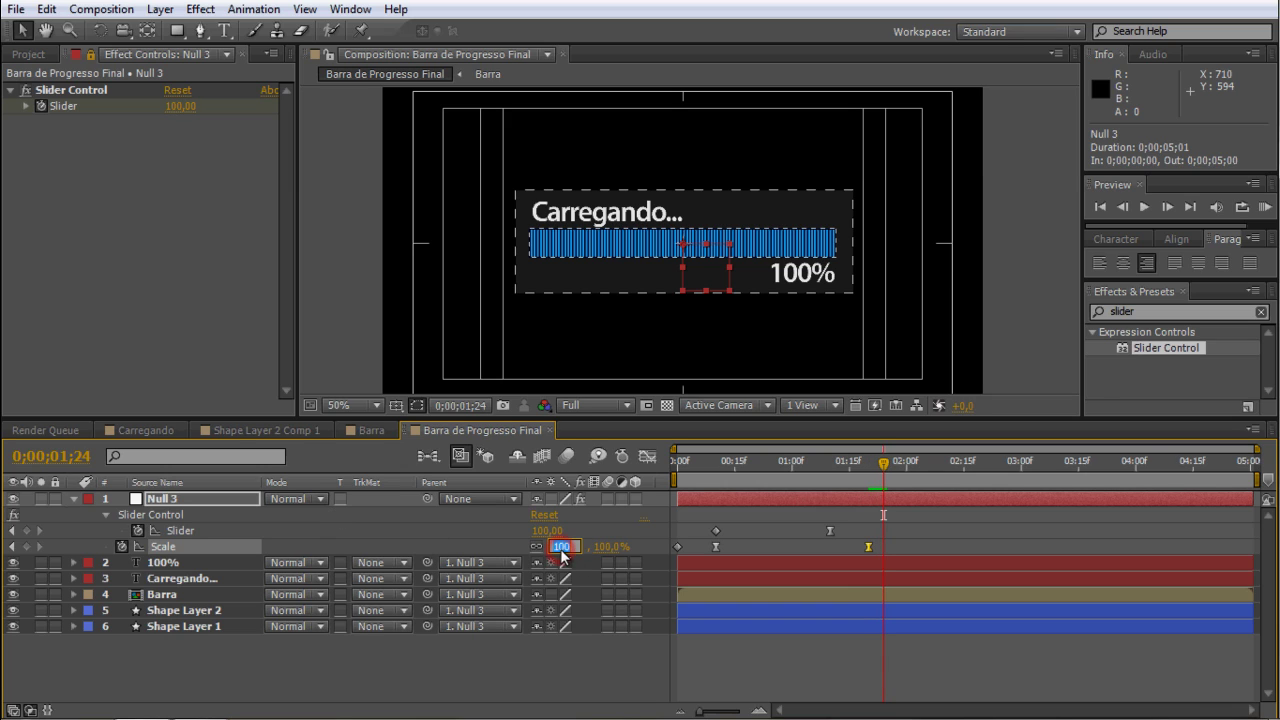
left_click(551, 659)
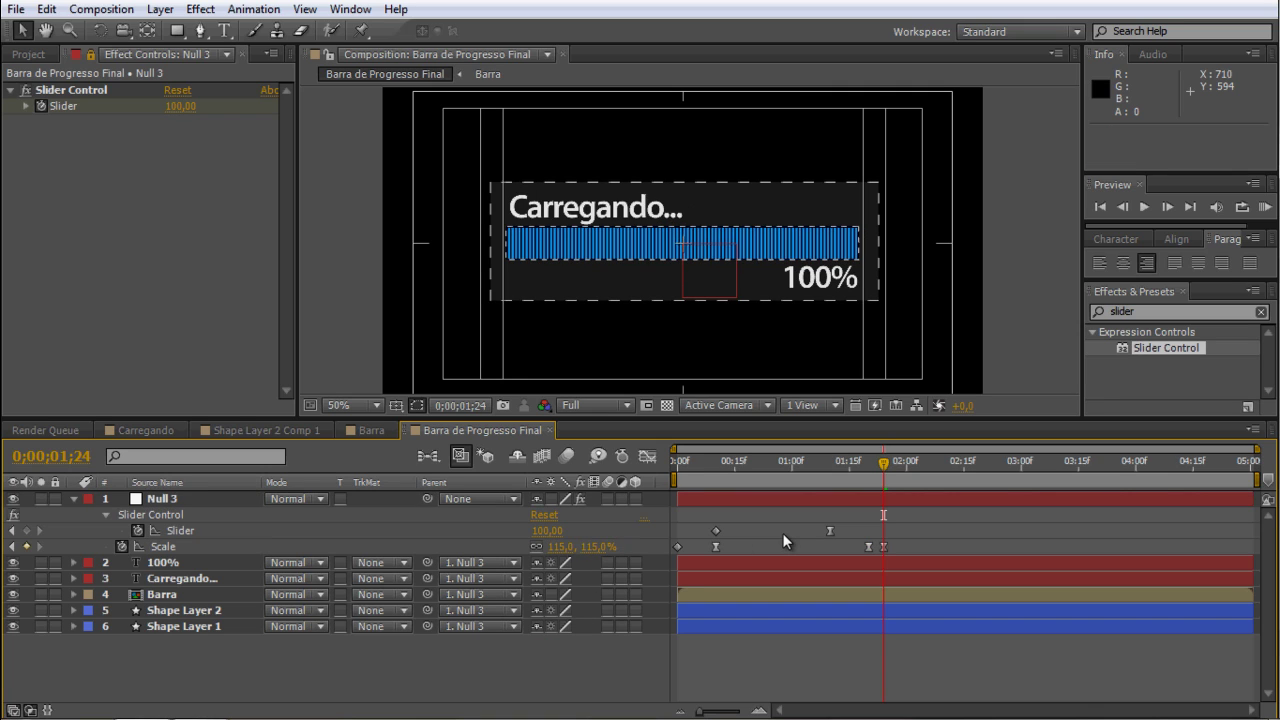
Keyframe Null 3's Scale at 0% at 0;00;02;02 and RAM-preview the scale-out animation.
key("space")
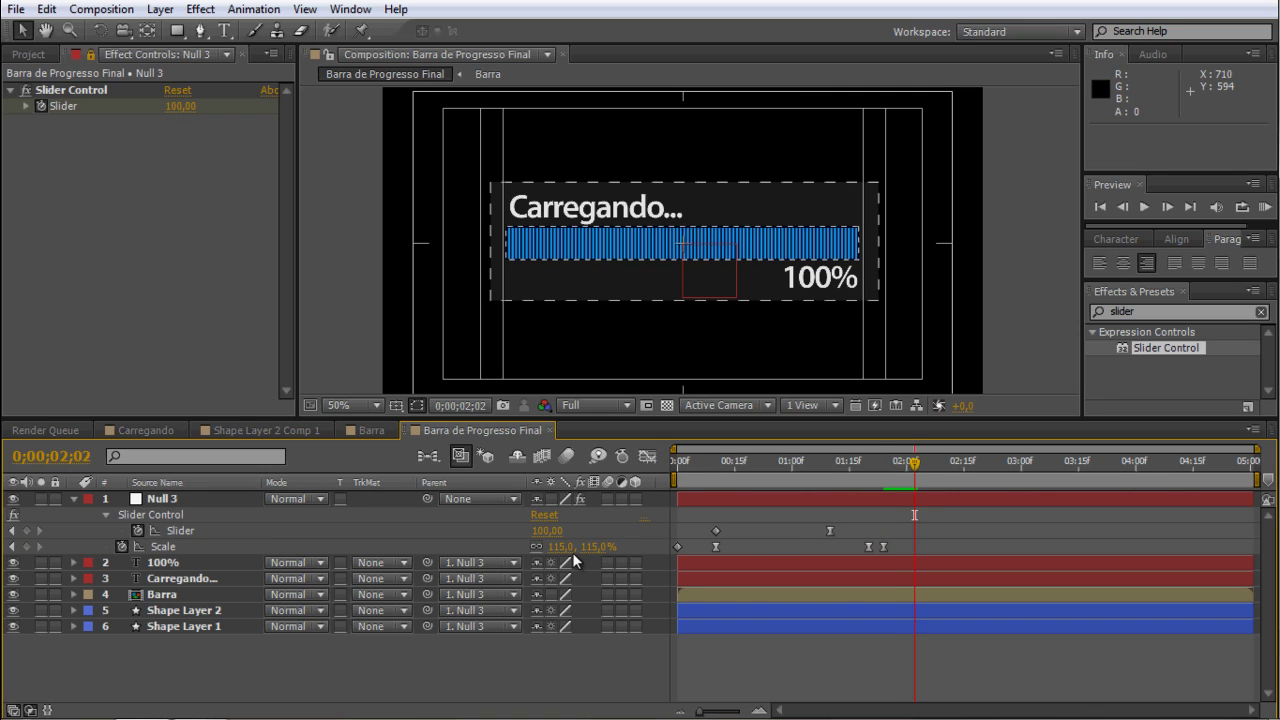
left_click(560, 548)
type("0")
left_click(541, 645)
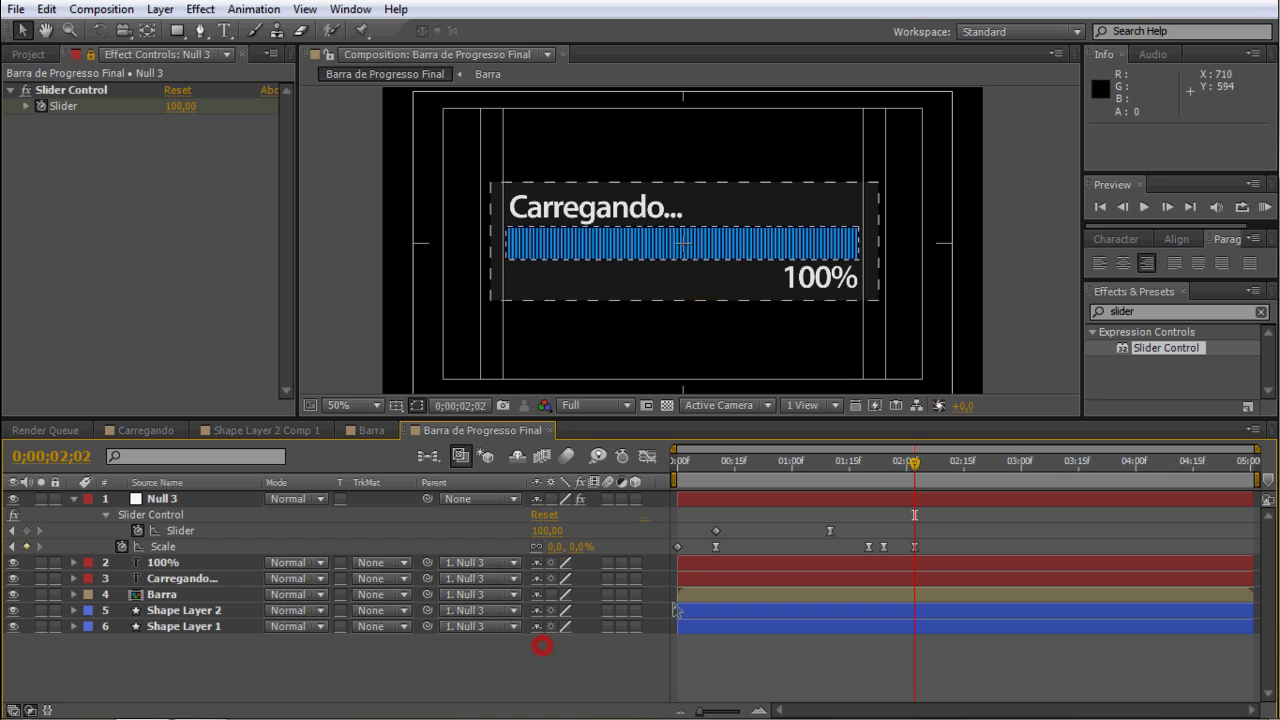
left_click(1265, 207)
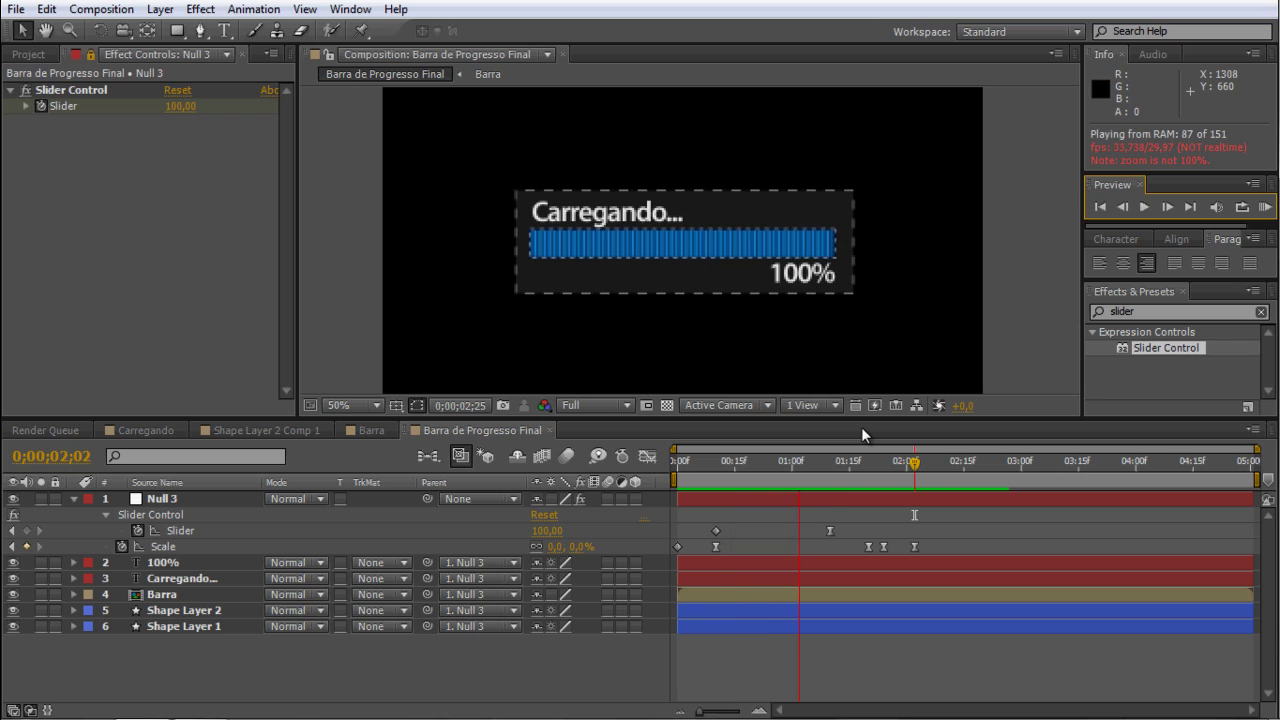
left_click(824, 519)
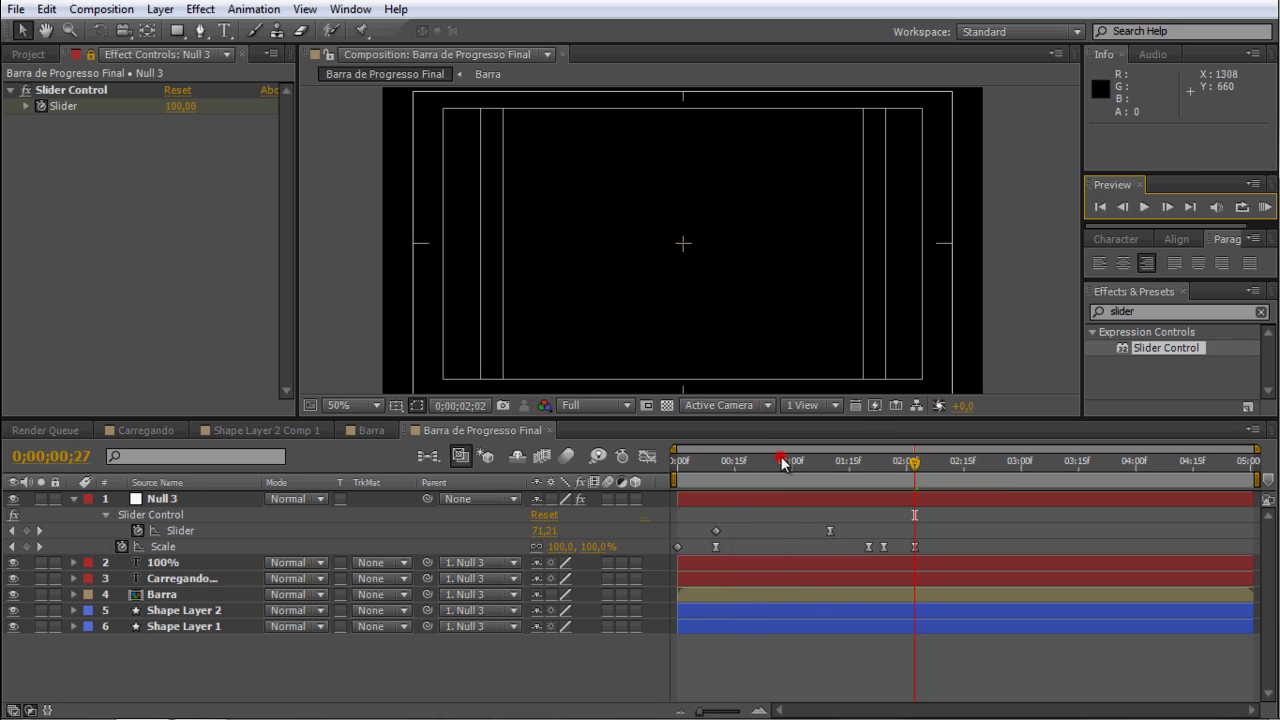
Collapse Null 3 and enable motion blur for the two text layers, Barra and both shape layers, and for the composition.
left_click(74, 498)
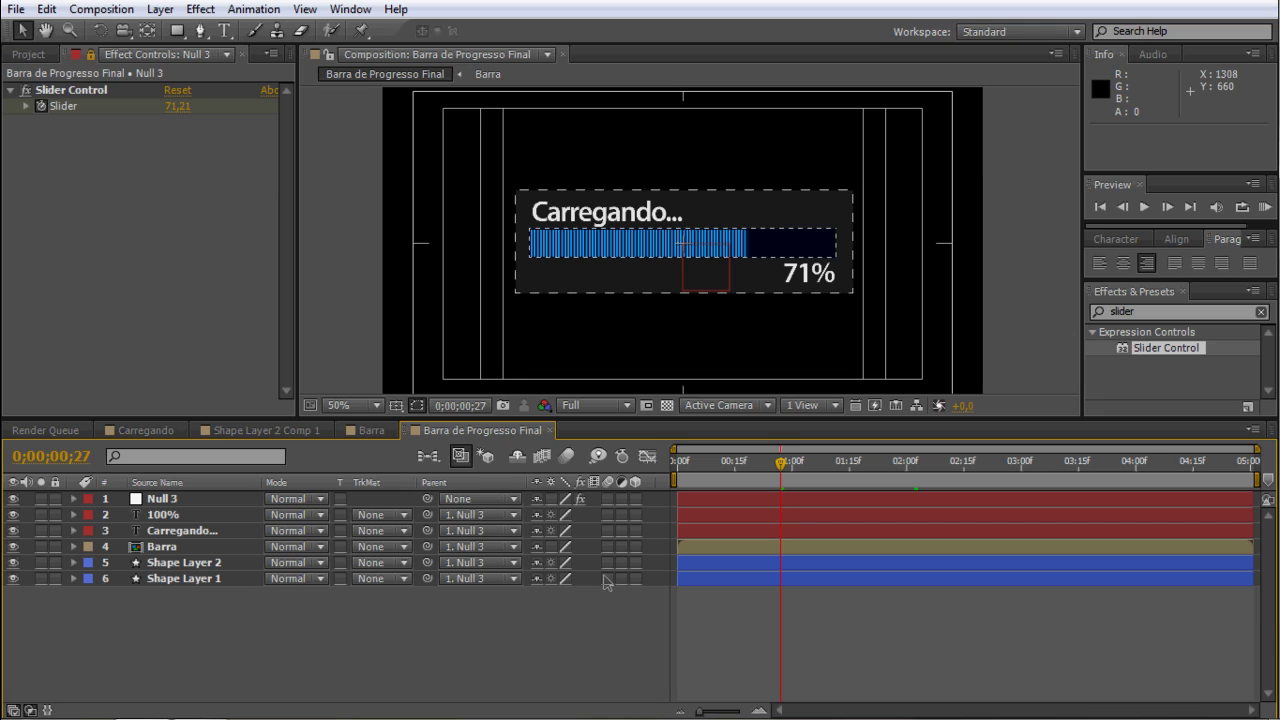
left_click_drag(604, 574, 603, 516)
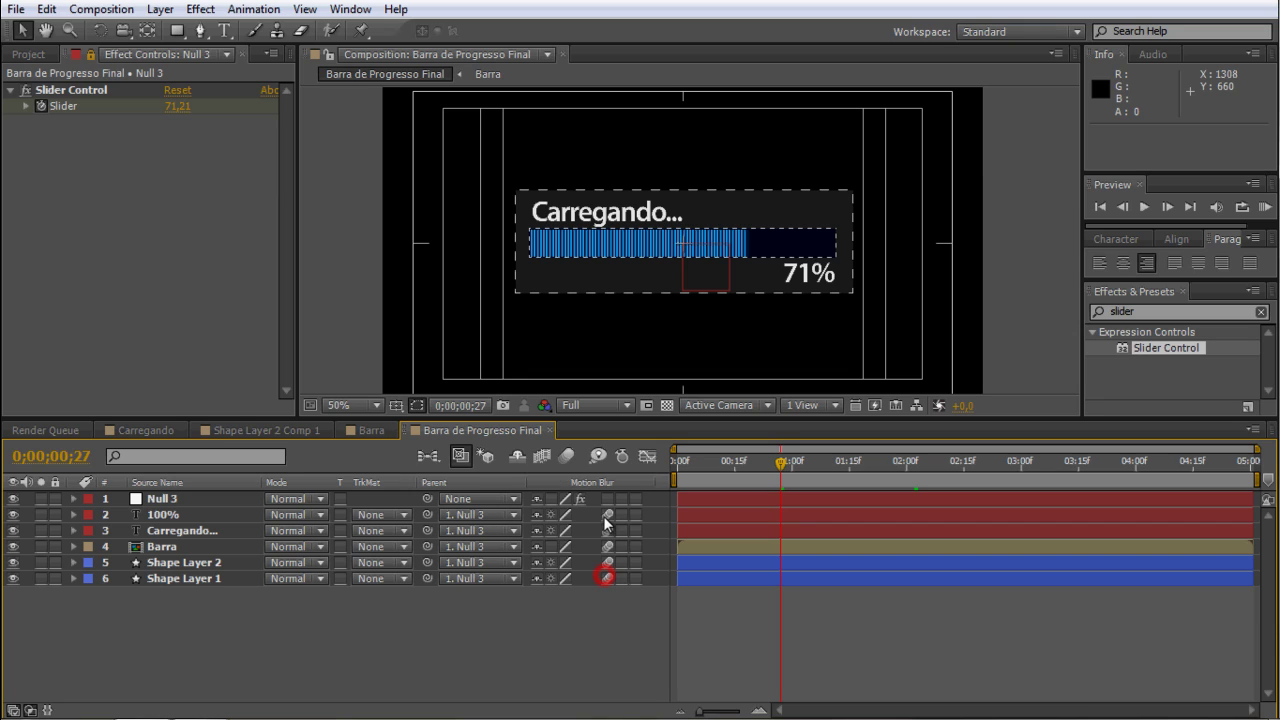
left_click(563, 457)
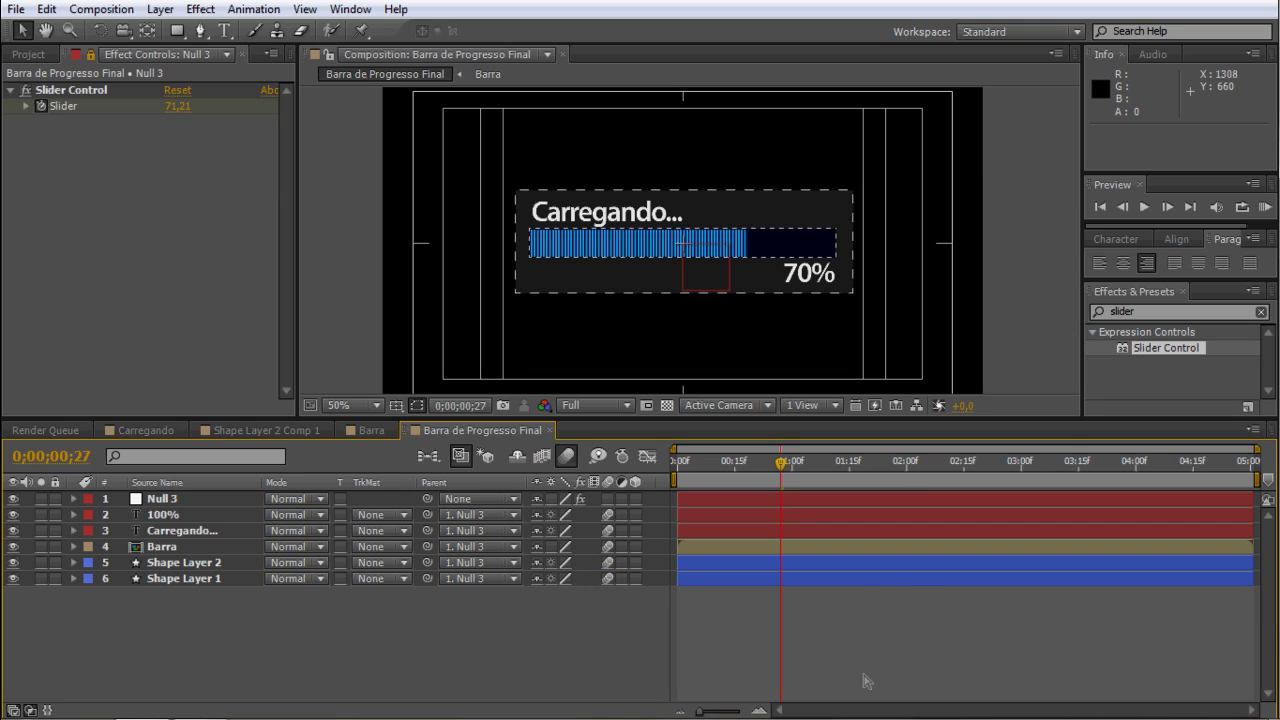
Preview the motion-blurred loading animation and scrub through it from the start to 0;00;01;11.
left_click(1265, 207)
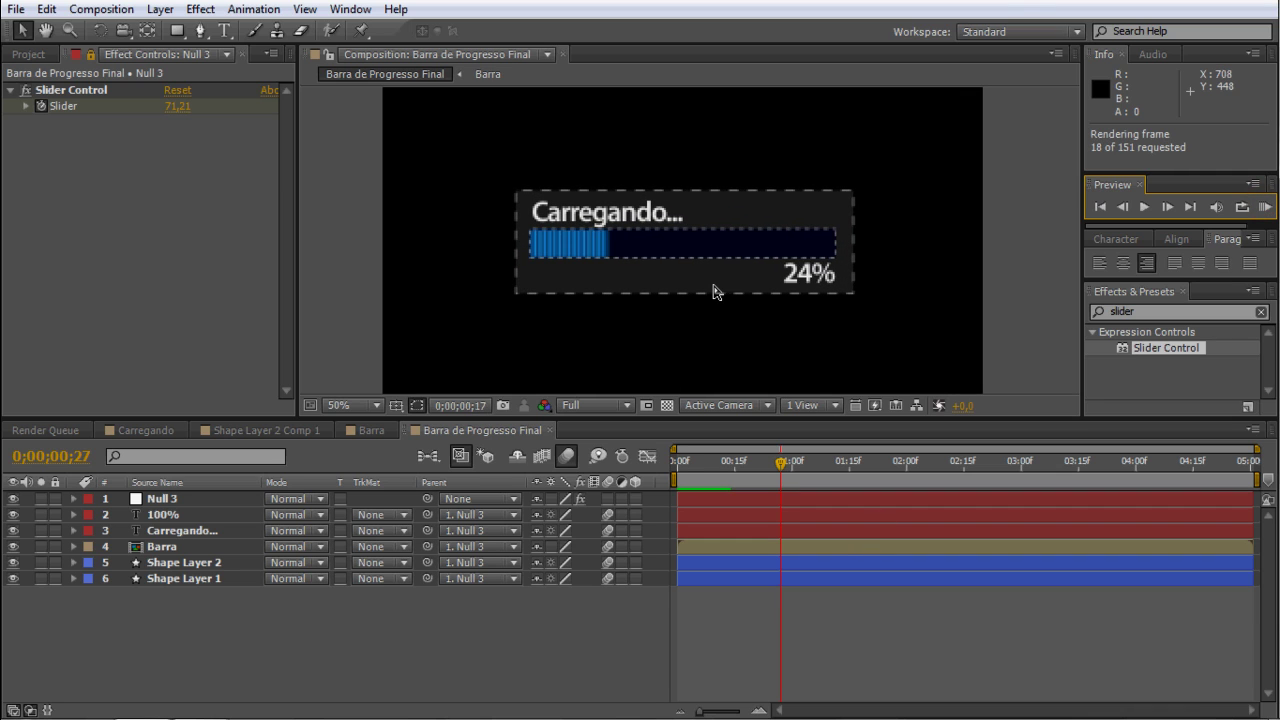
key("Escape")
left_click(692, 467)
left_click(727, 465)
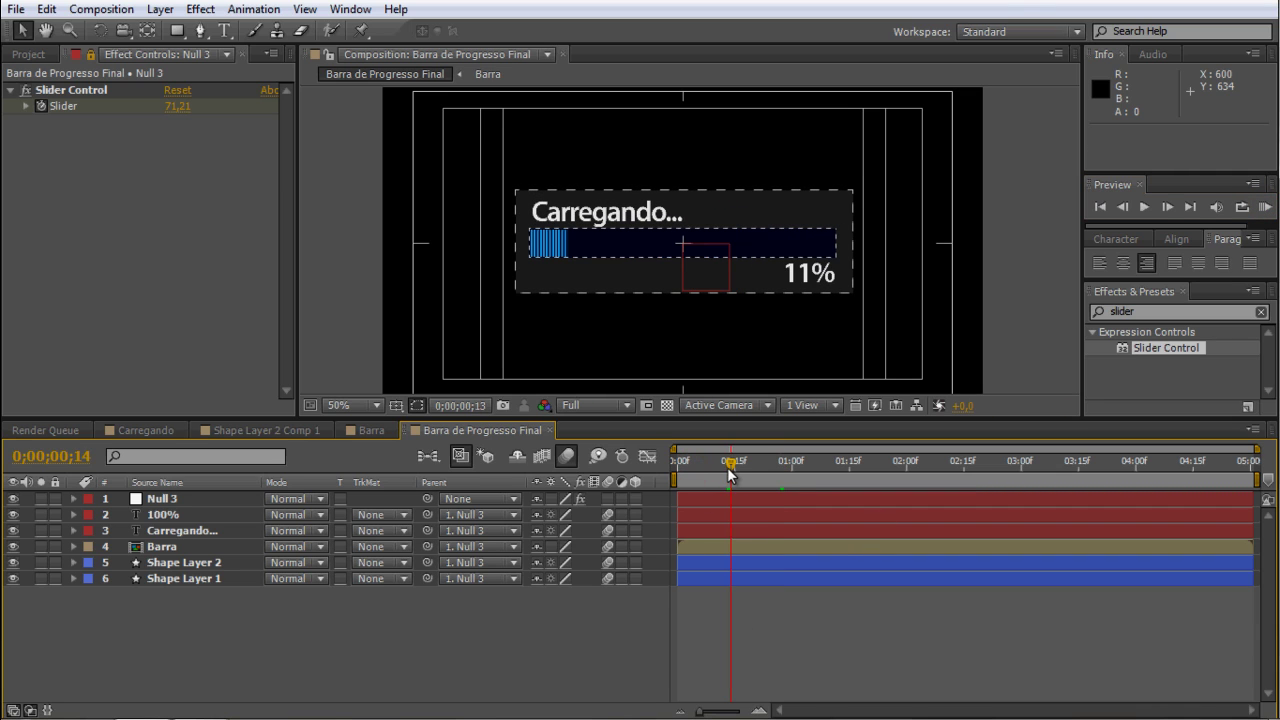
left_click_drag(768, 462, 834, 462)
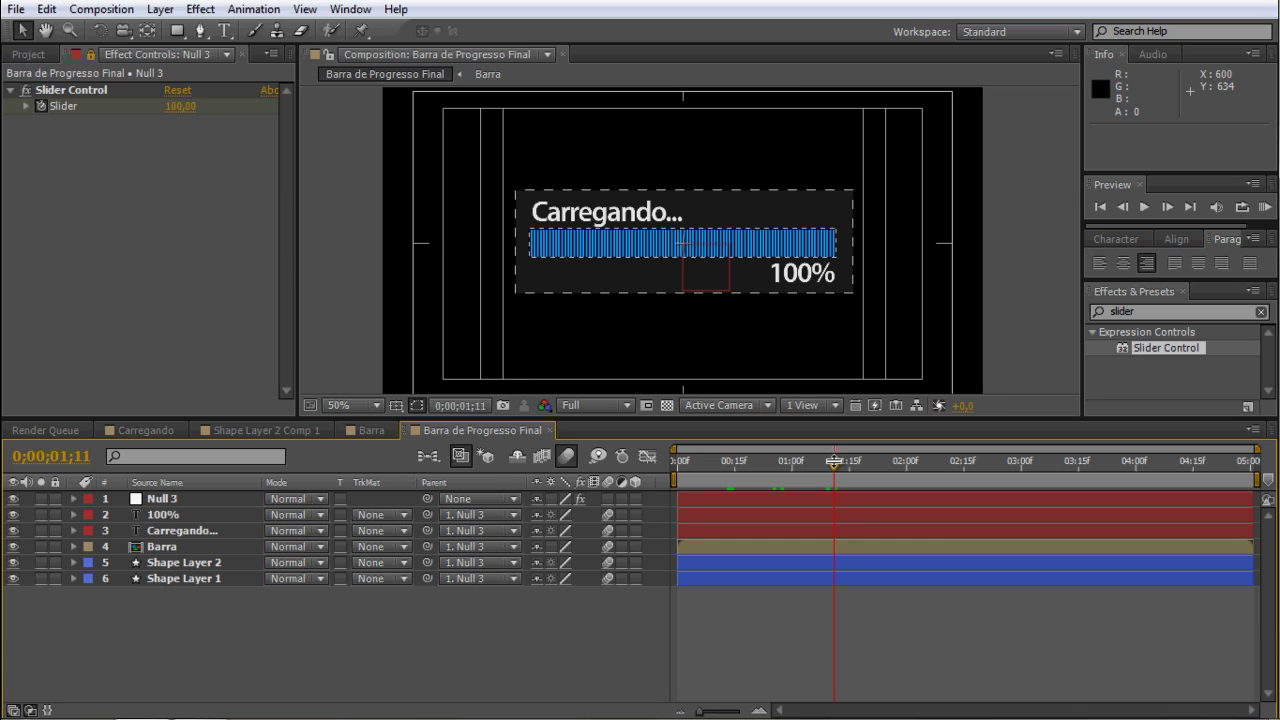
Draw a narrow full-height rectangle, about 24 × 724 px, along the composition's left edge on a new shape layer and set its stroke to None.
left_click_drag(254, 416, 171, 461)
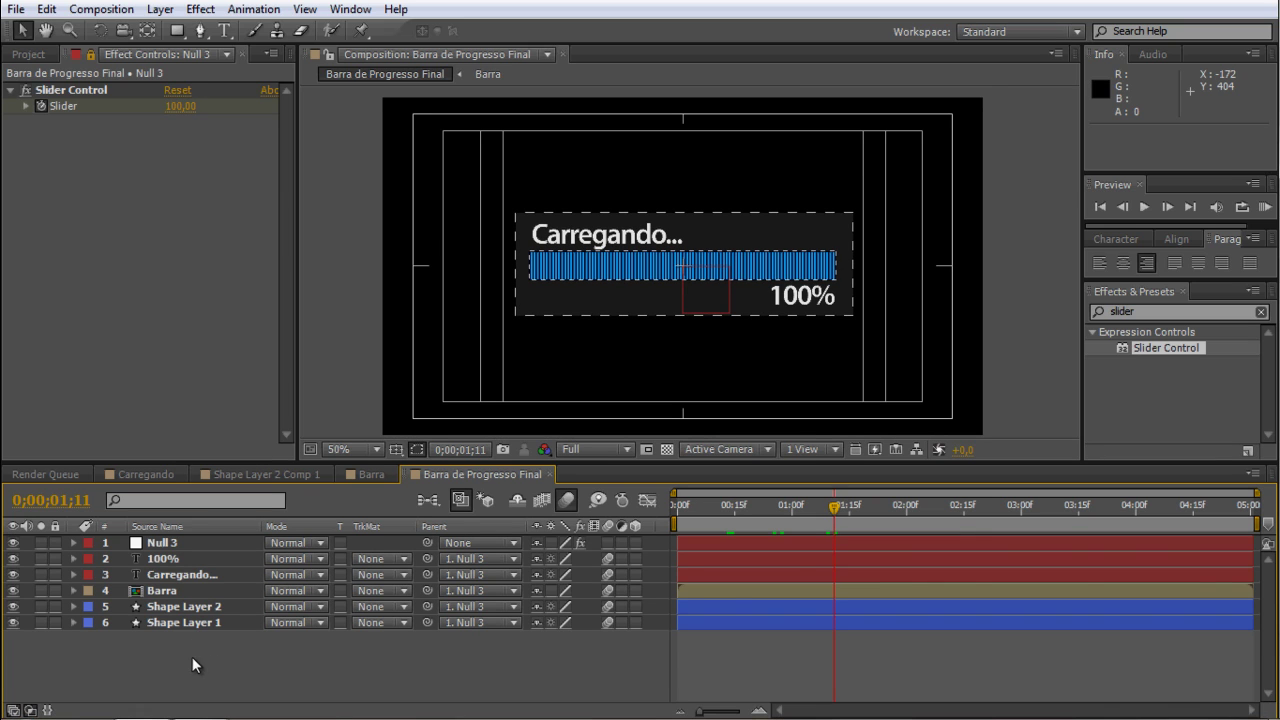
left_click(177, 30)
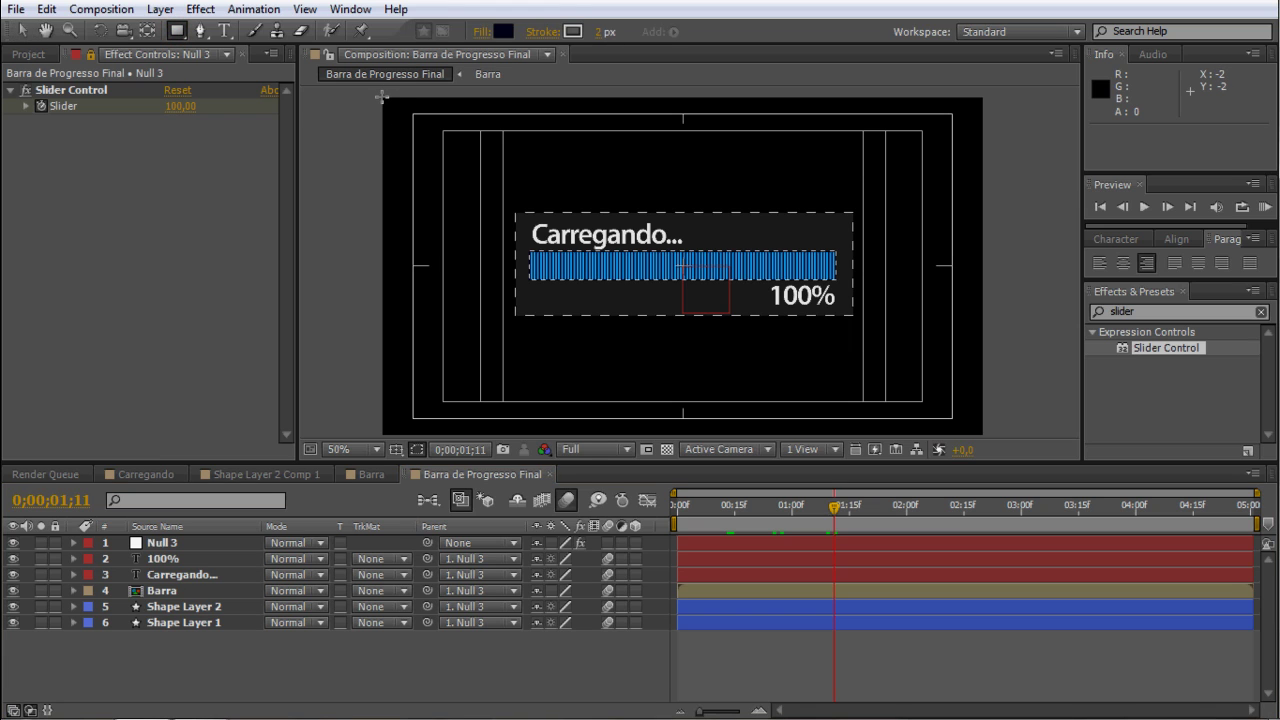
mouse_move(381, 97)
left_mouse_down()
mouse_move(403, 371)
mouse_move(393, 449)
left_mouse_up()
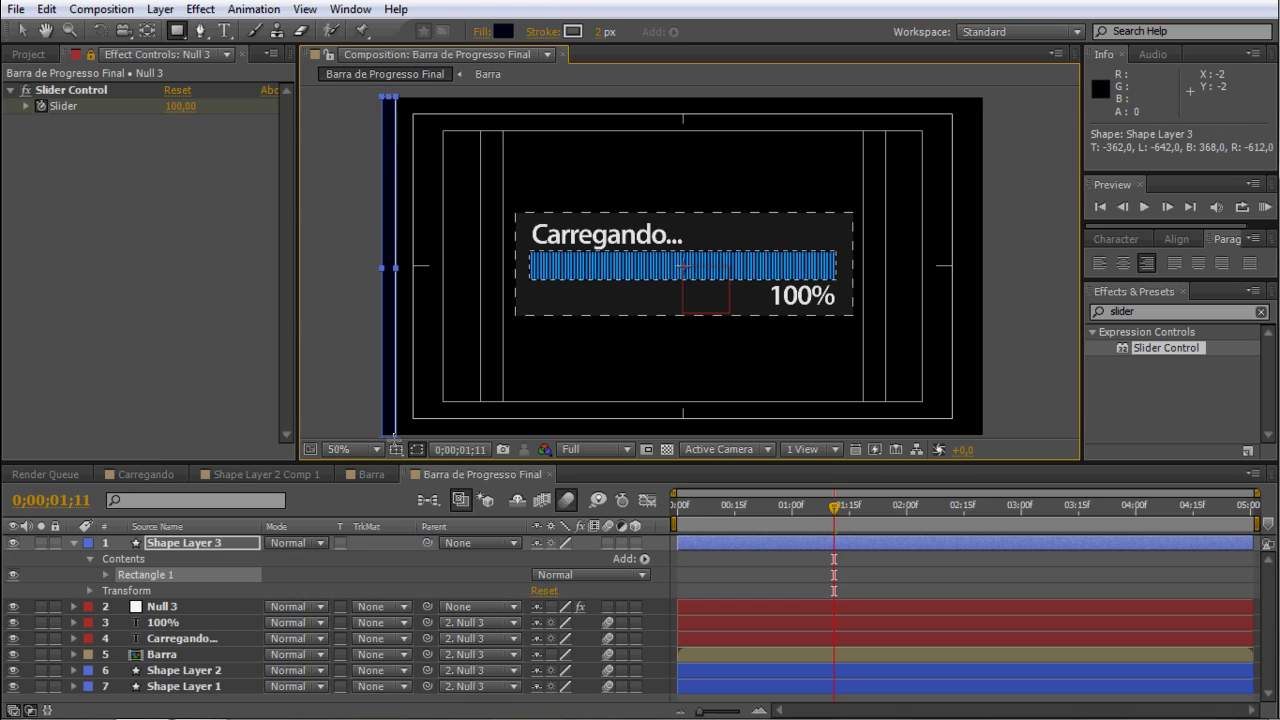
left_click(545, 31)
left_click(463, 472)
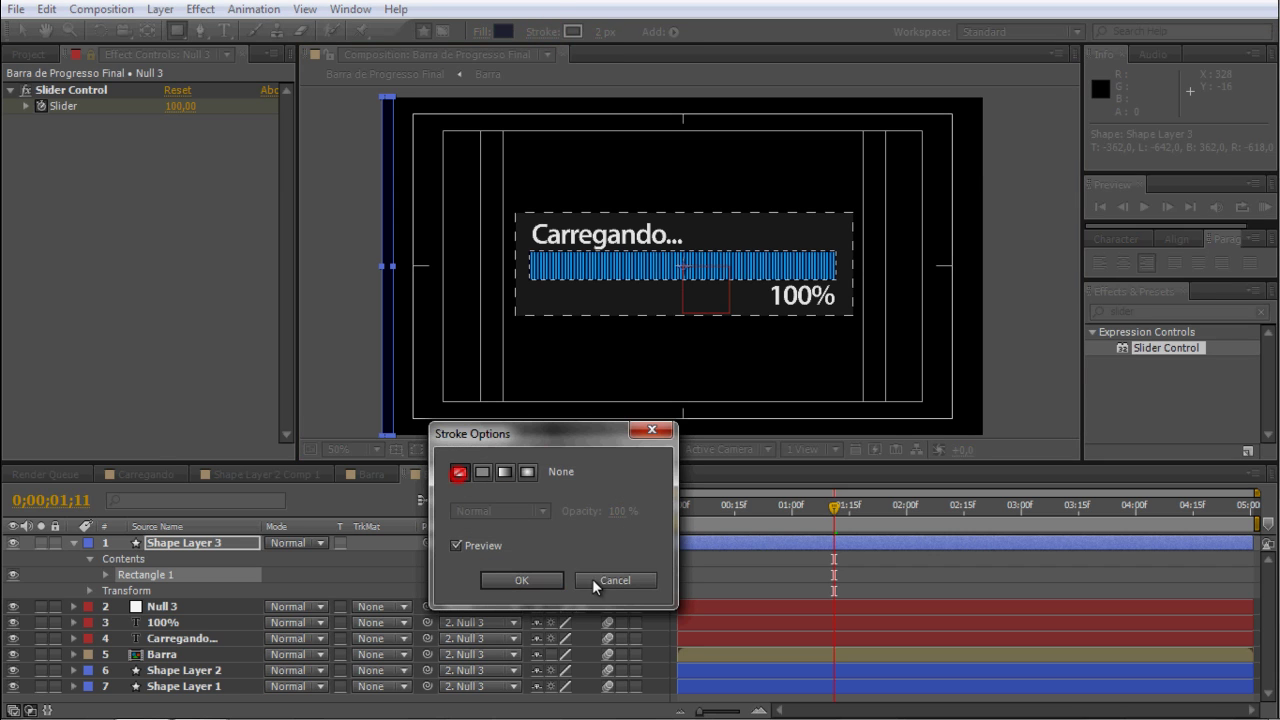
left_click(530, 577)
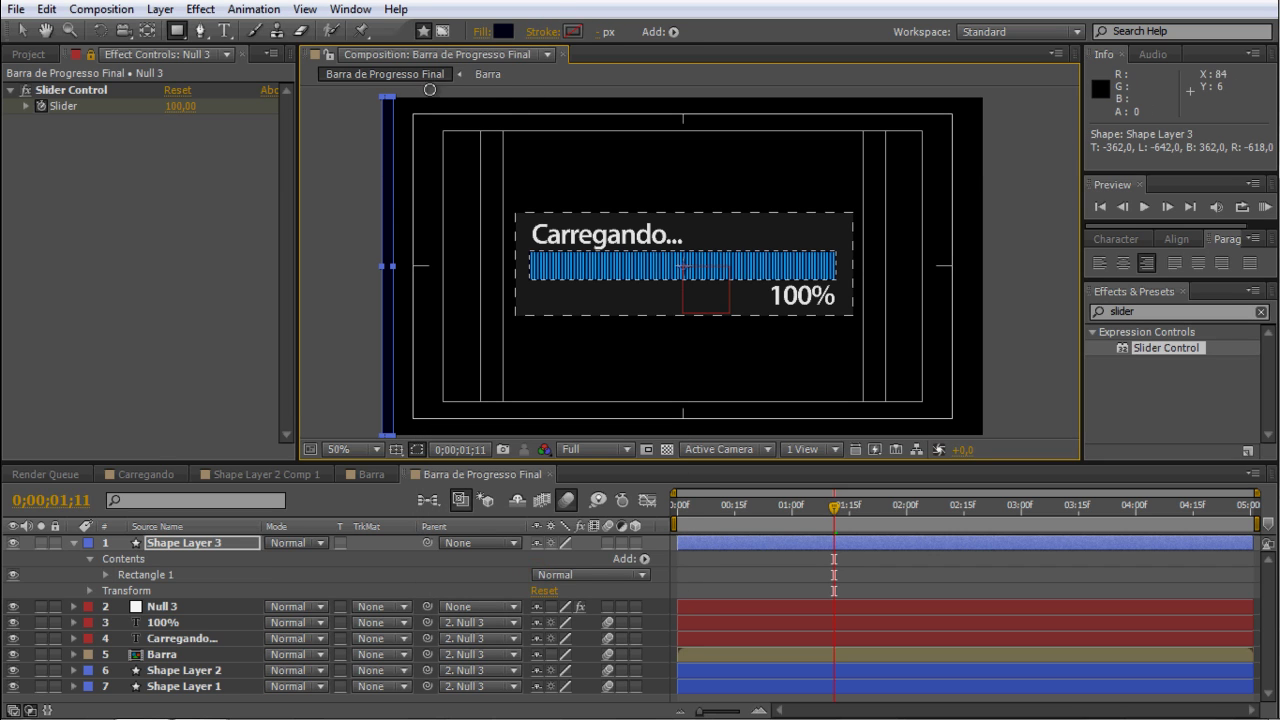
Set the narrow rectangle's fill to dark gray 2A2A2A and move Shape Layer 3 to the bottom of the layer stack.
left_click(503, 28)
left_click_drag(524, 667, 457, 658)
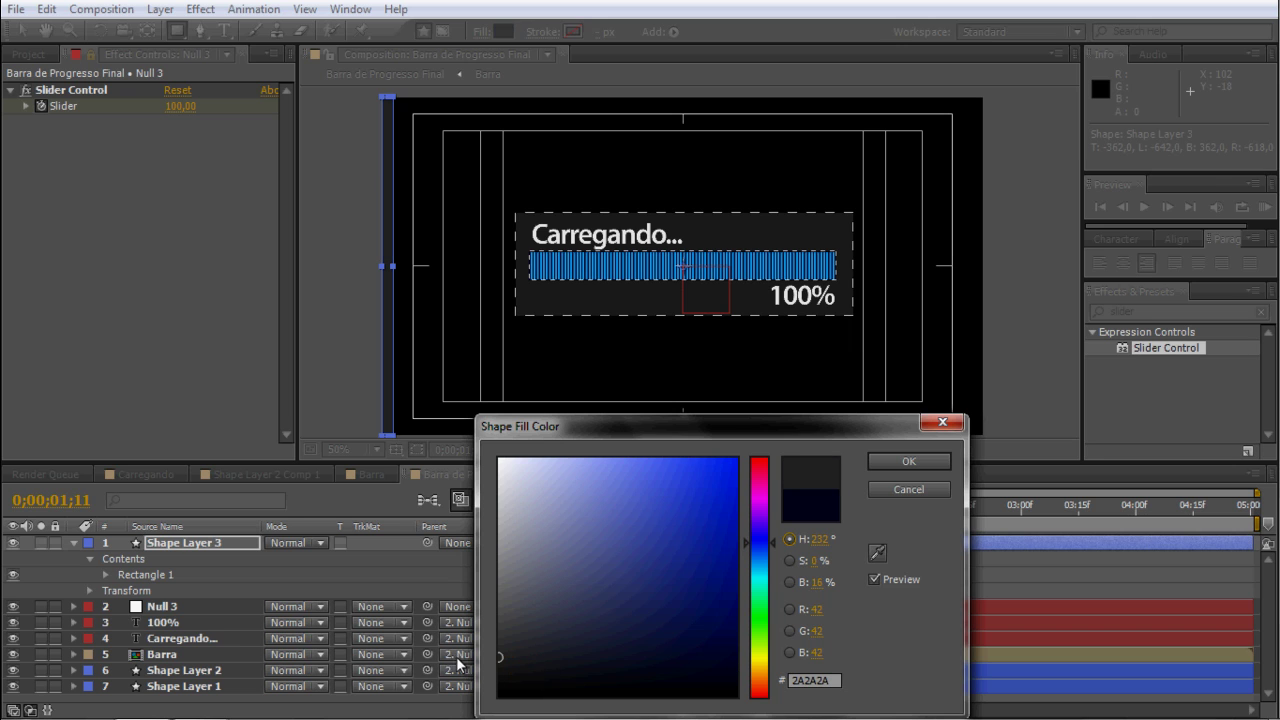
left_click(895, 462)
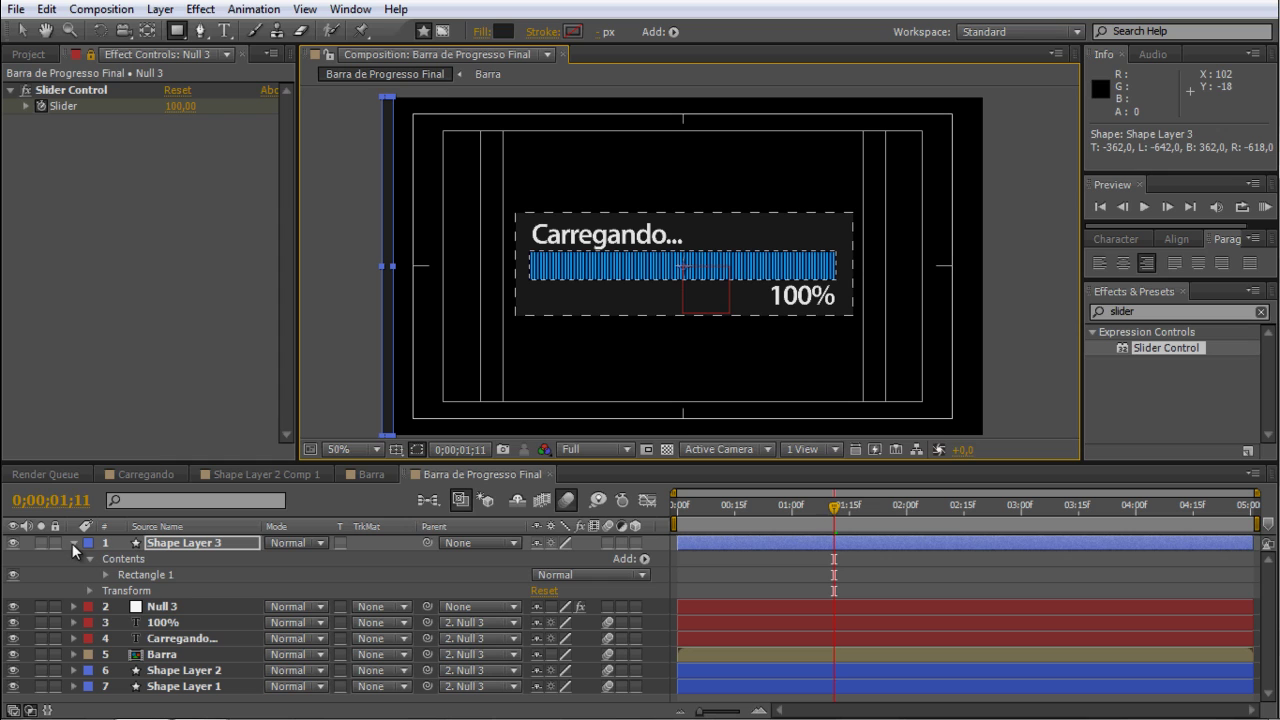
left_click(72, 543)
left_click_drag(176, 542, 188, 651)
Set the Skew of Rectangle 1 on Shape Layer 3 to 14 in its shape transform.
left_click(73, 638)
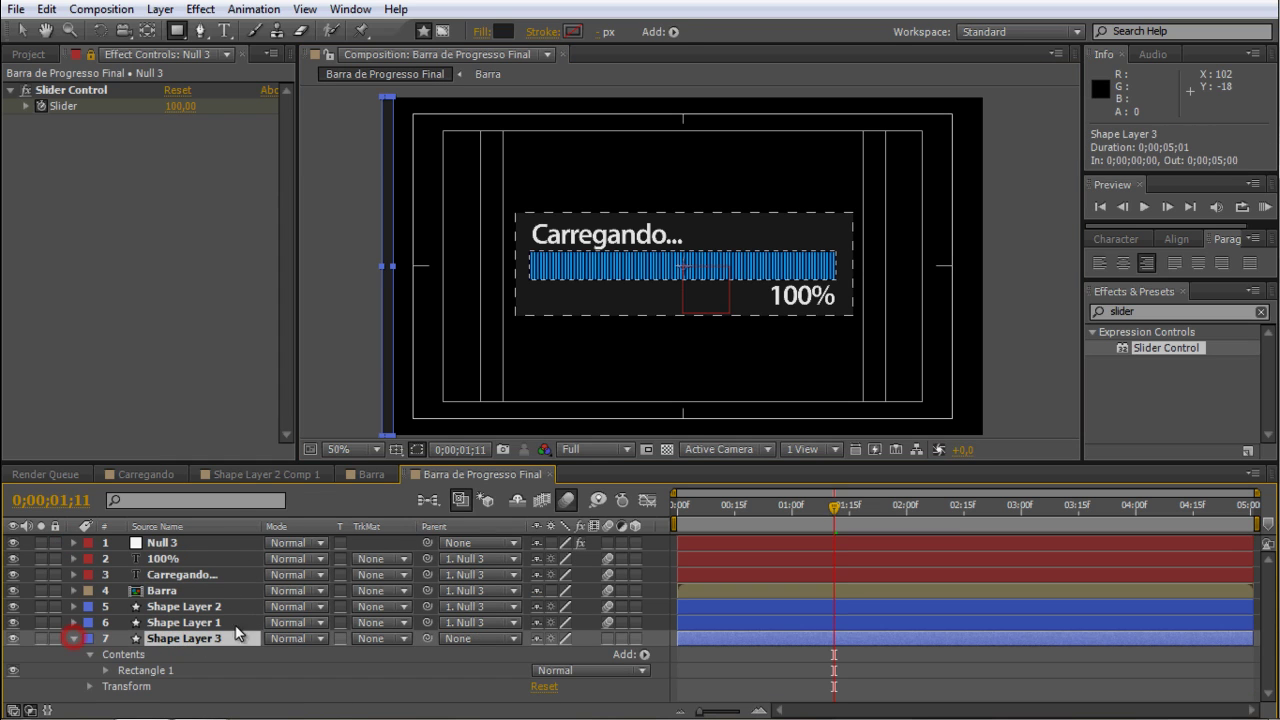
left_click_drag(226, 462, 253, 324)
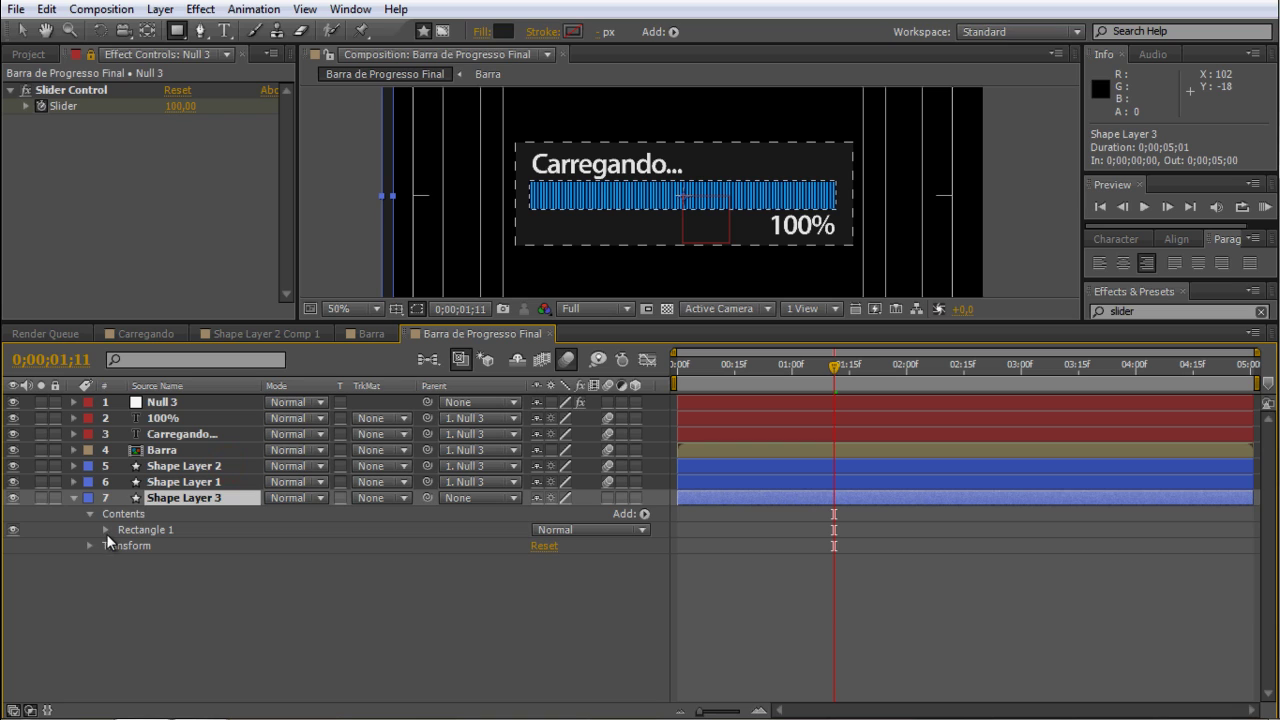
left_click(104, 530)
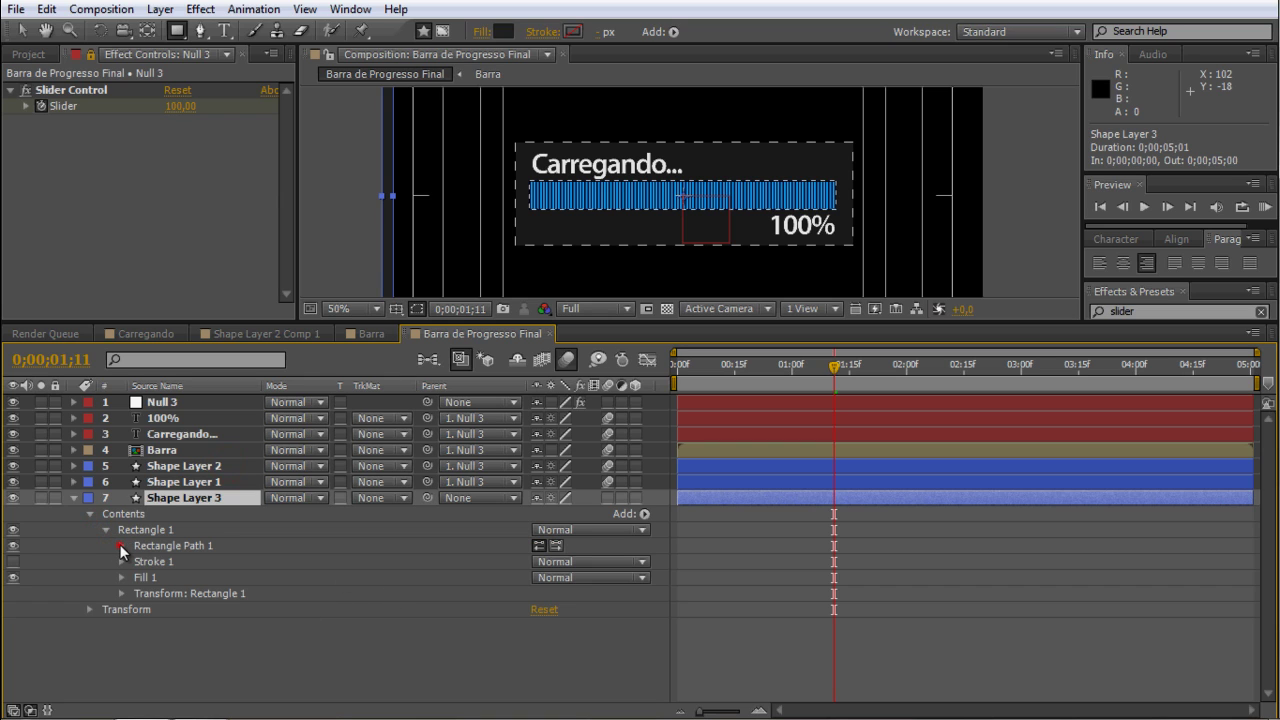
left_click(122, 545)
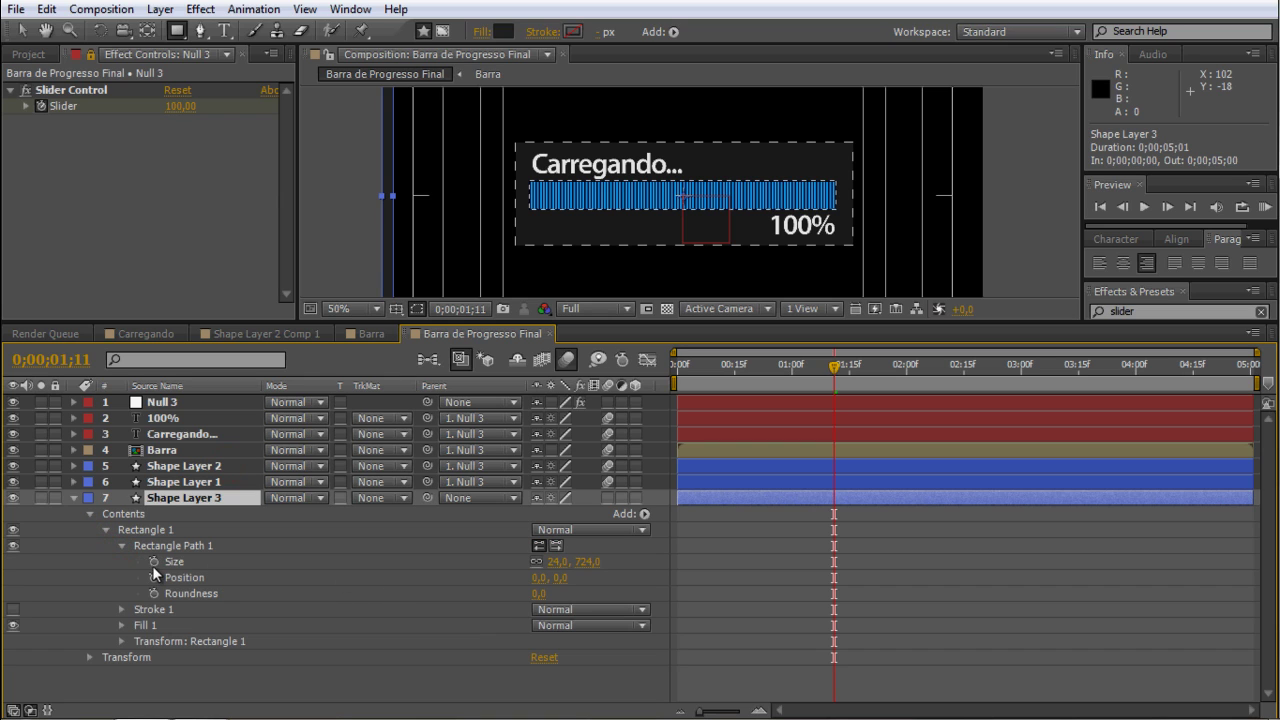
left_click(122, 641)
scroll(197, 657, "down", 2)
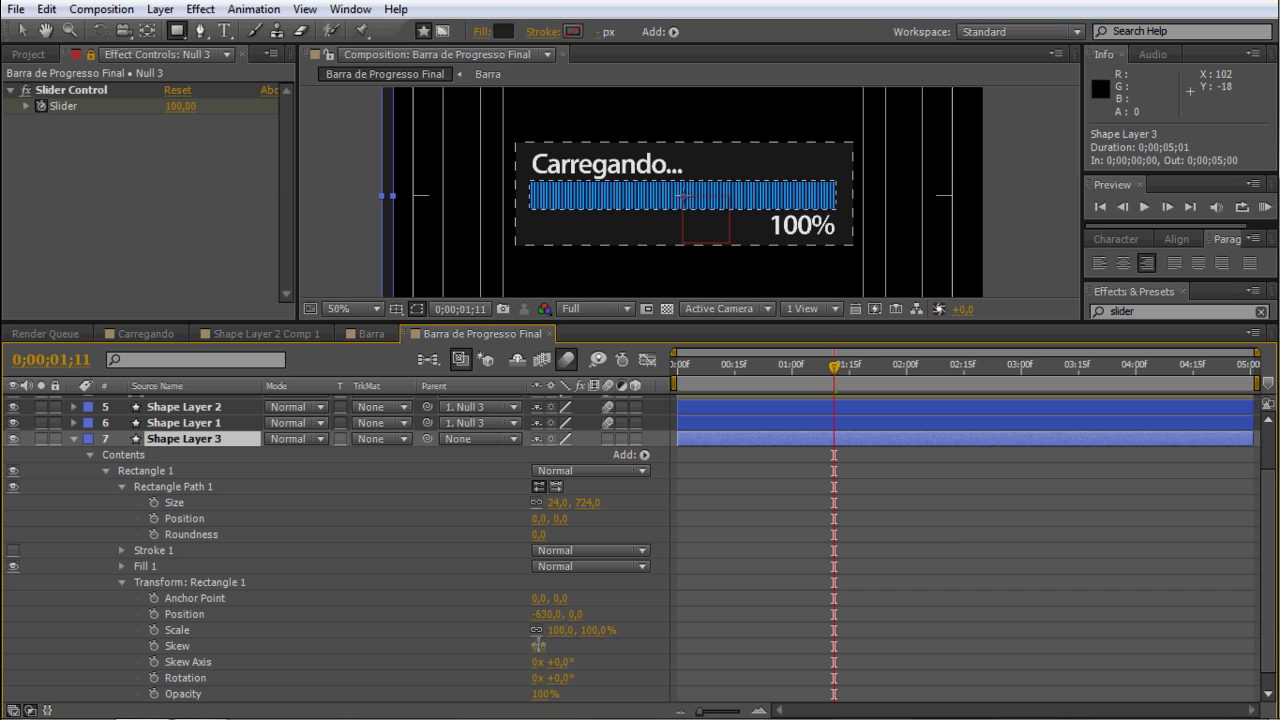
left_click(589, 658)
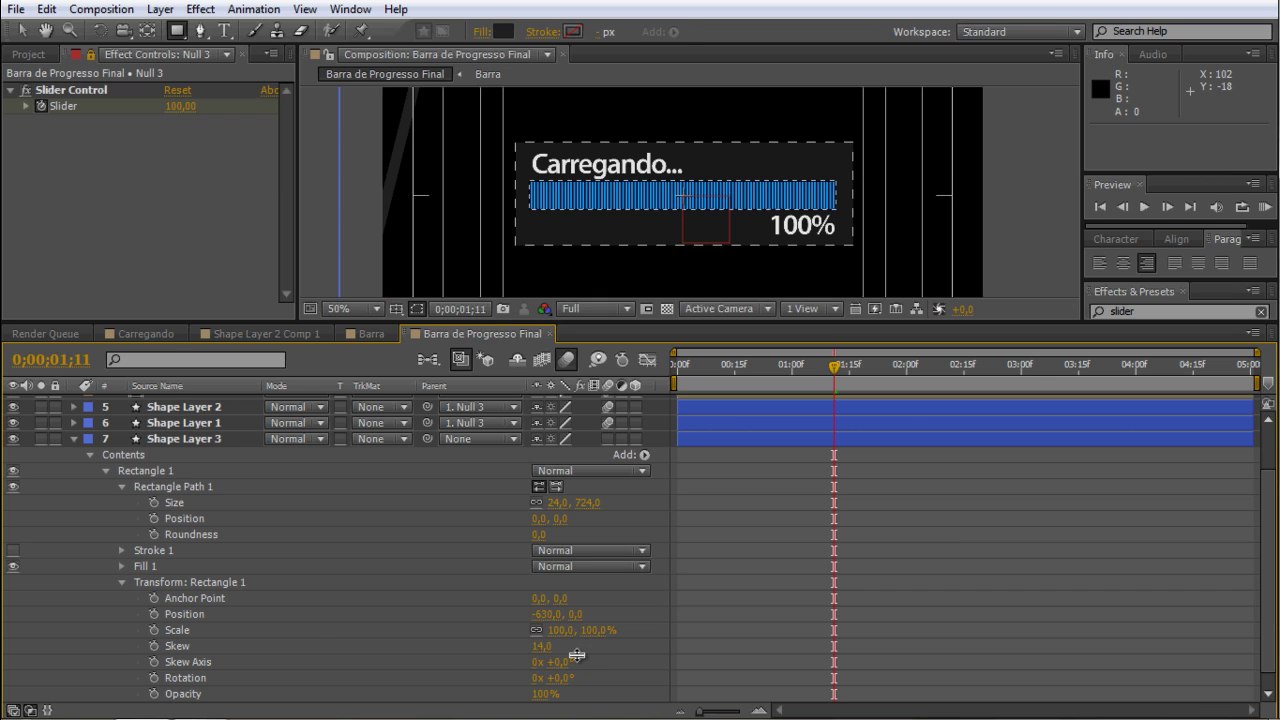
Add a Repeater to Shape Layer 3's contents and set its transform Position to 44 horizontally.
left_click_drag(598, 341, 603, 375)
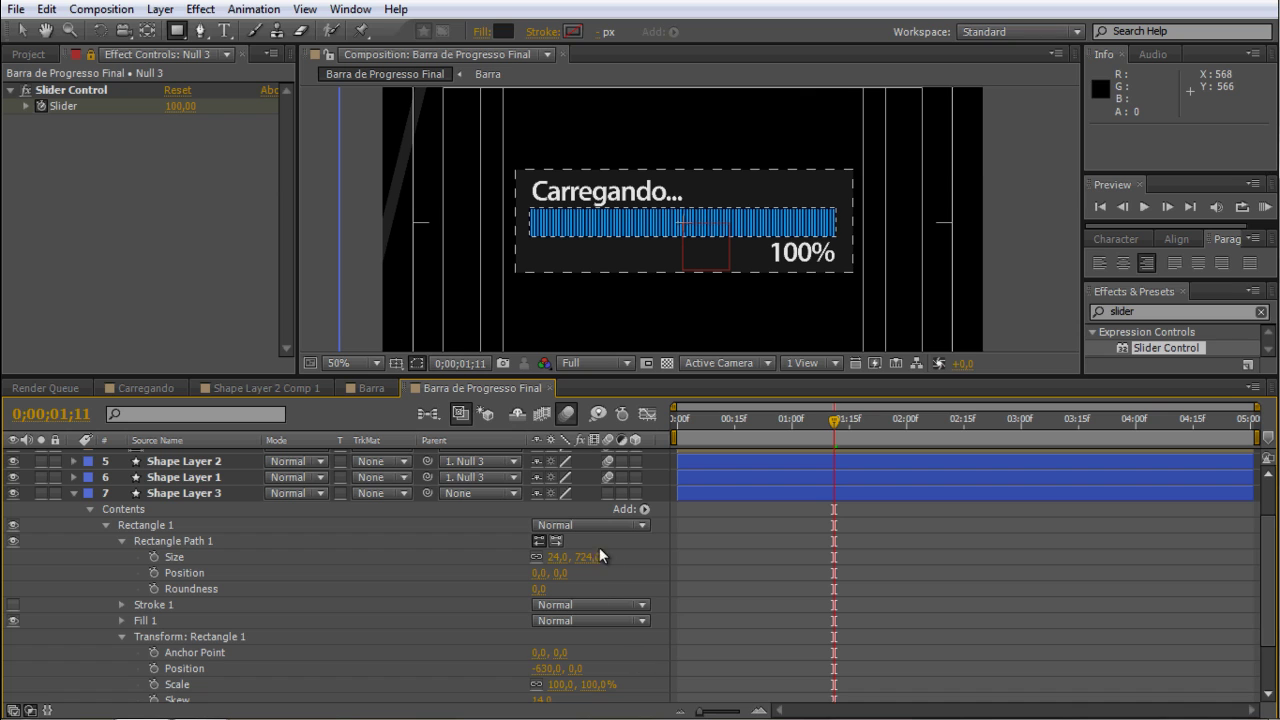
left_click(641, 511)
left_click(700, 366)
scroll(200, 634, "down", 3)
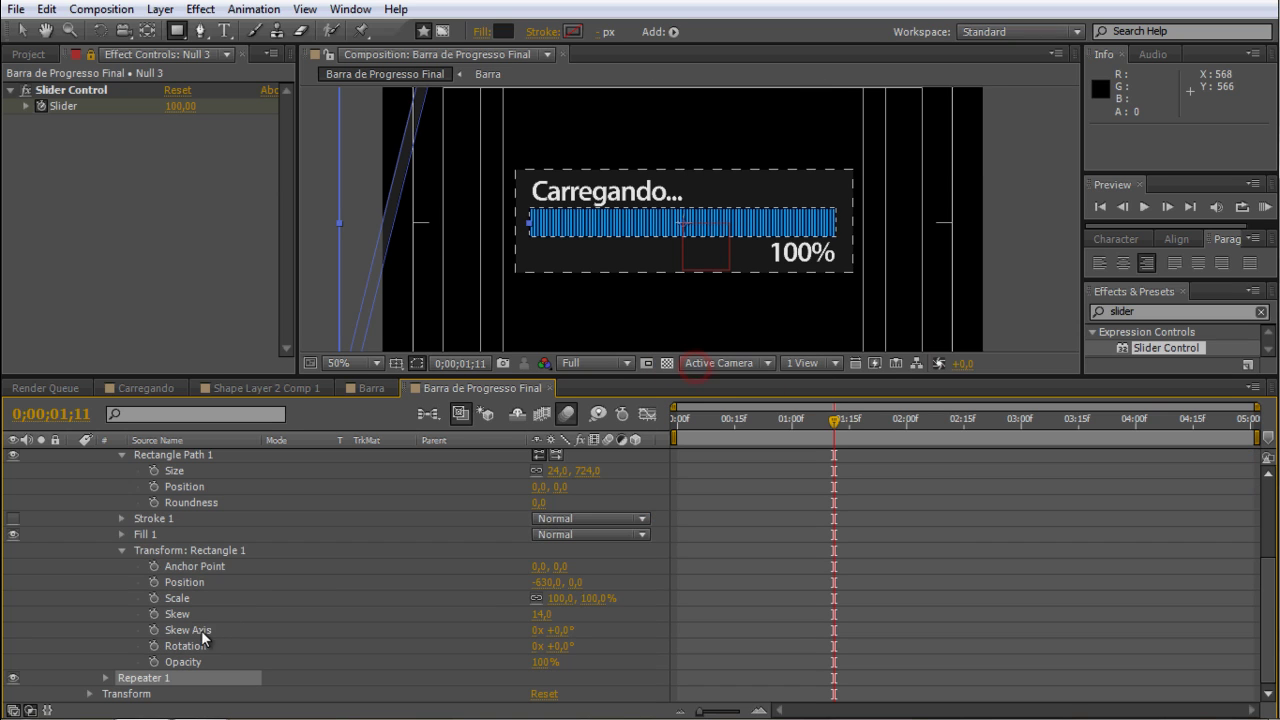
left_click(106, 678)
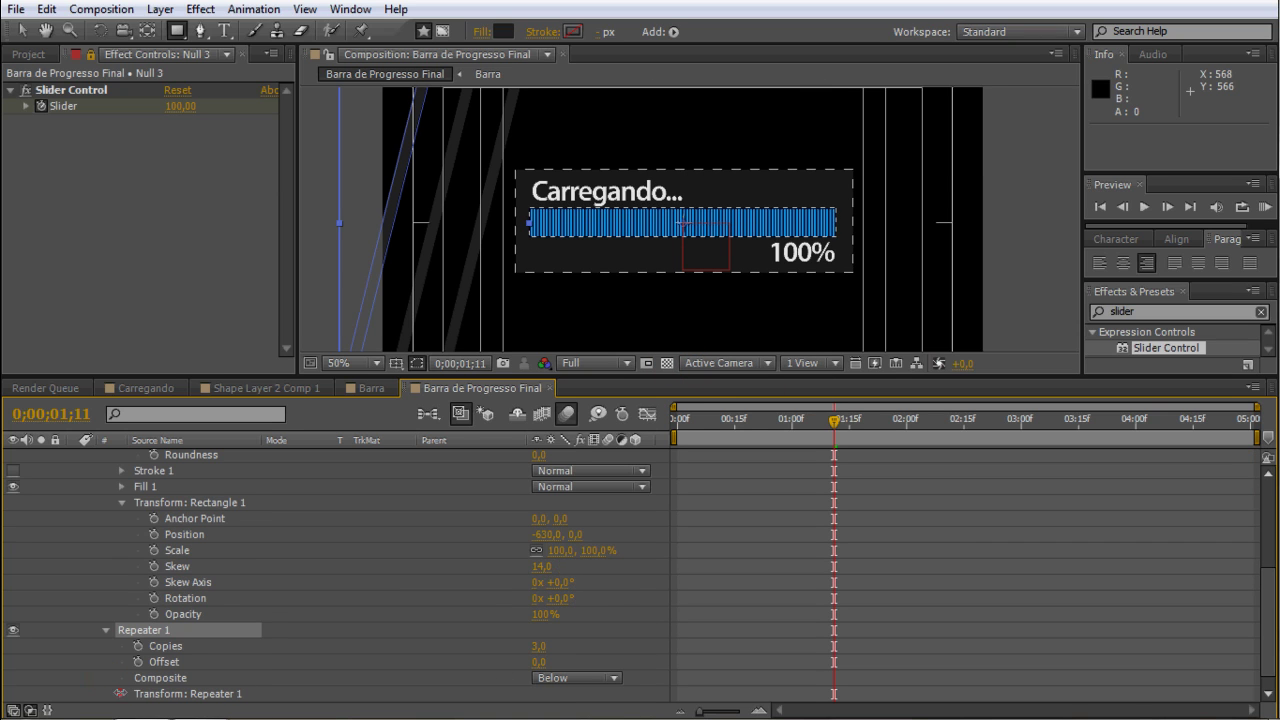
left_click(121, 693)
left_click_drag(545, 630, 488, 626)
Set the Repeater to 36 copies with an offset of -2 so the diagonal stripes fill the composition.
mouse_move(538, 550)
left_mouse_down()
mouse_move(561, 547)
mouse_move(538, 568)
left_mouse_up()
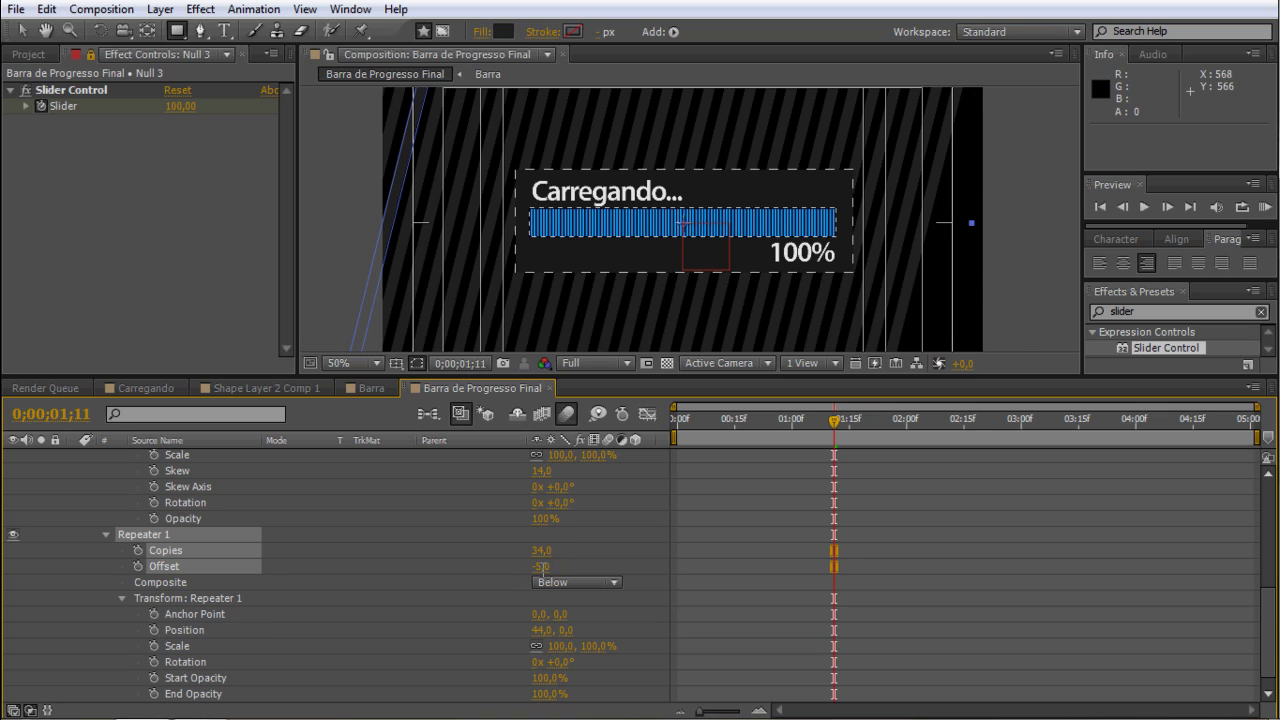
left_click(543, 550)
type("36")
key("Return")
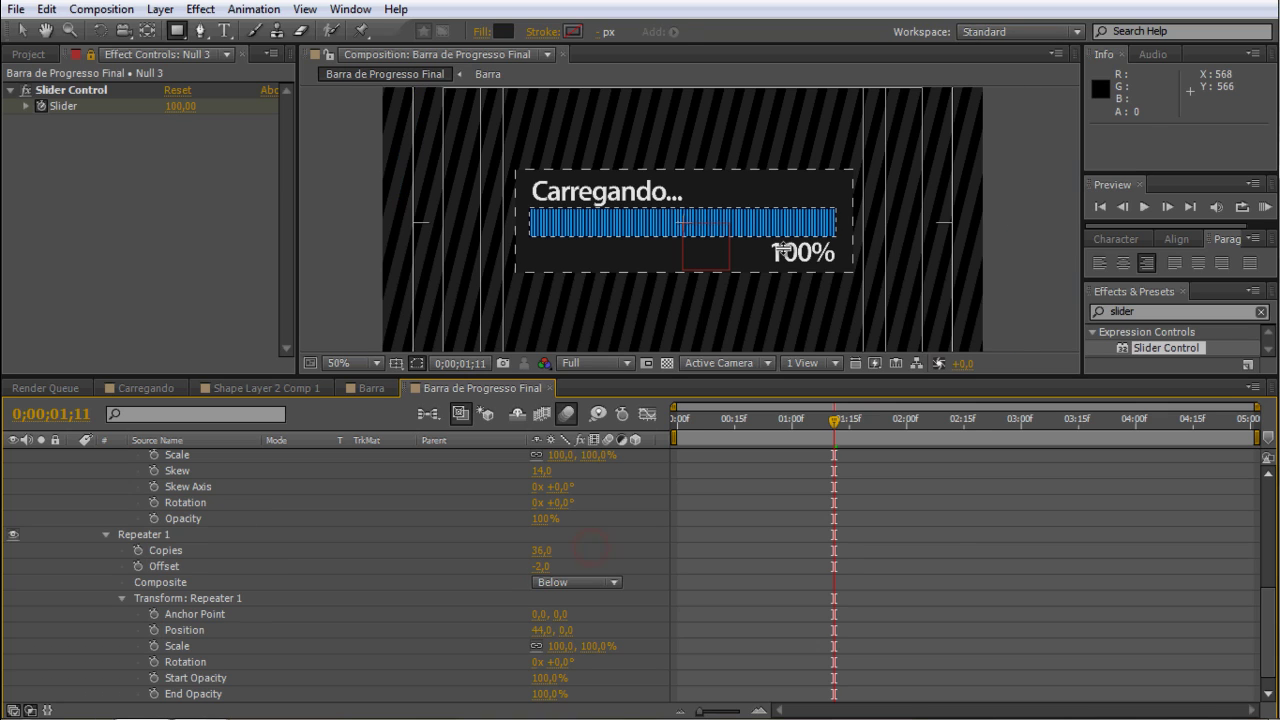
Examine the diagonal stripe background around the loading panel up close and across the whole frame.
left_click_drag(399, 379, 434, 512)
key("z")
left_click(702, 279)
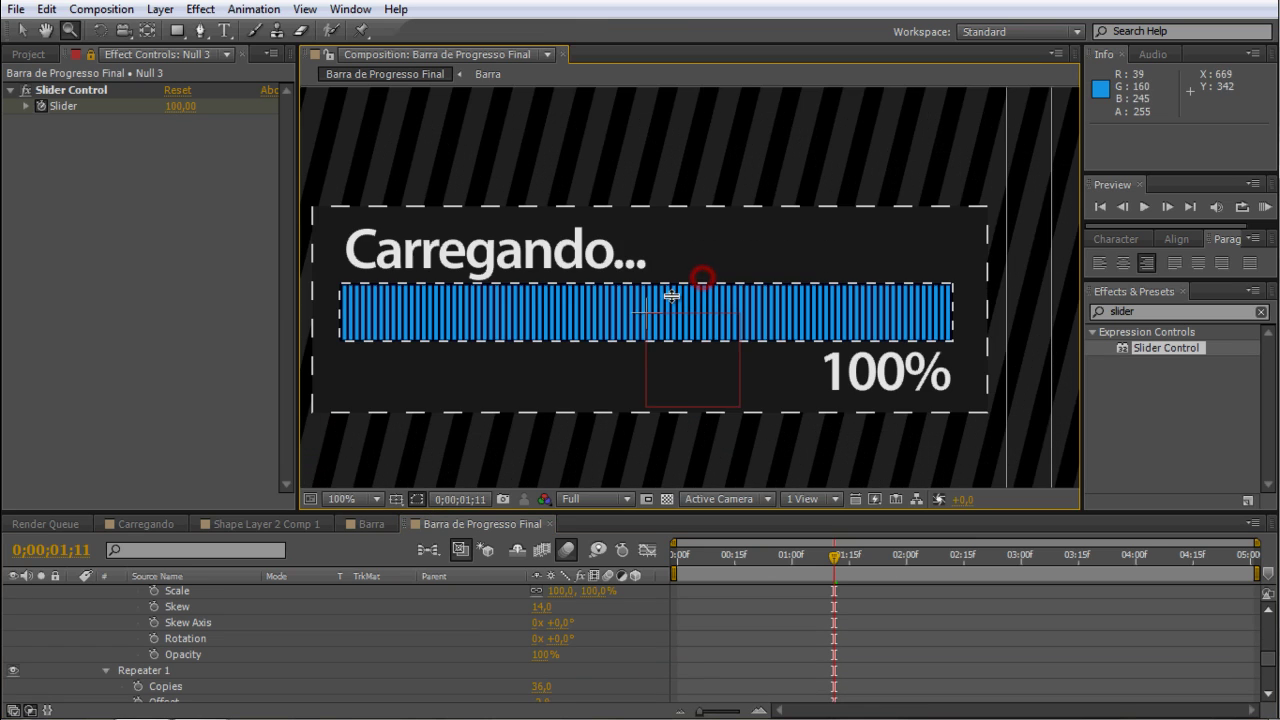
left_click(674, 269, "alt")
key("h")
left_click_drag(640, 308, 677, 288)
key("v")
left_click_drag(398, 512, 408, 447)
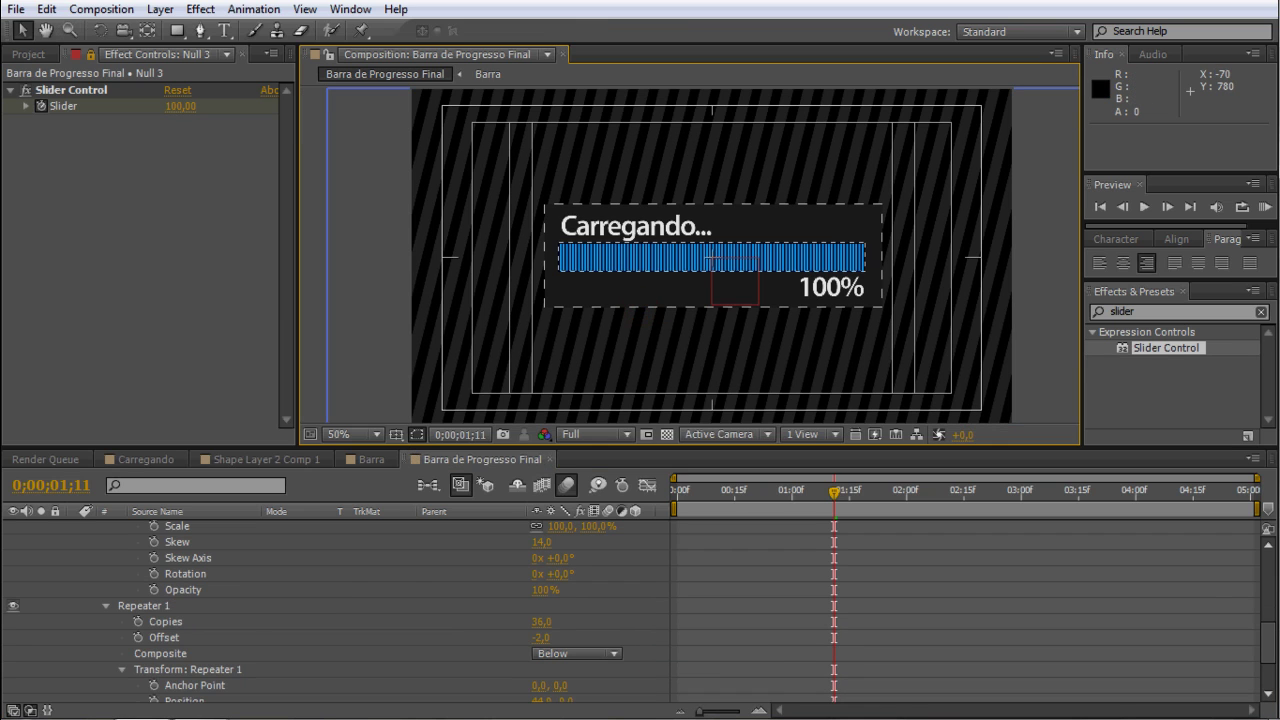
Draw an elliptical mask about 1270 × 700 px on Shape Layer 3, spanning nearly the whole composition.
left_click_drag(1269, 645, 1267, 536)
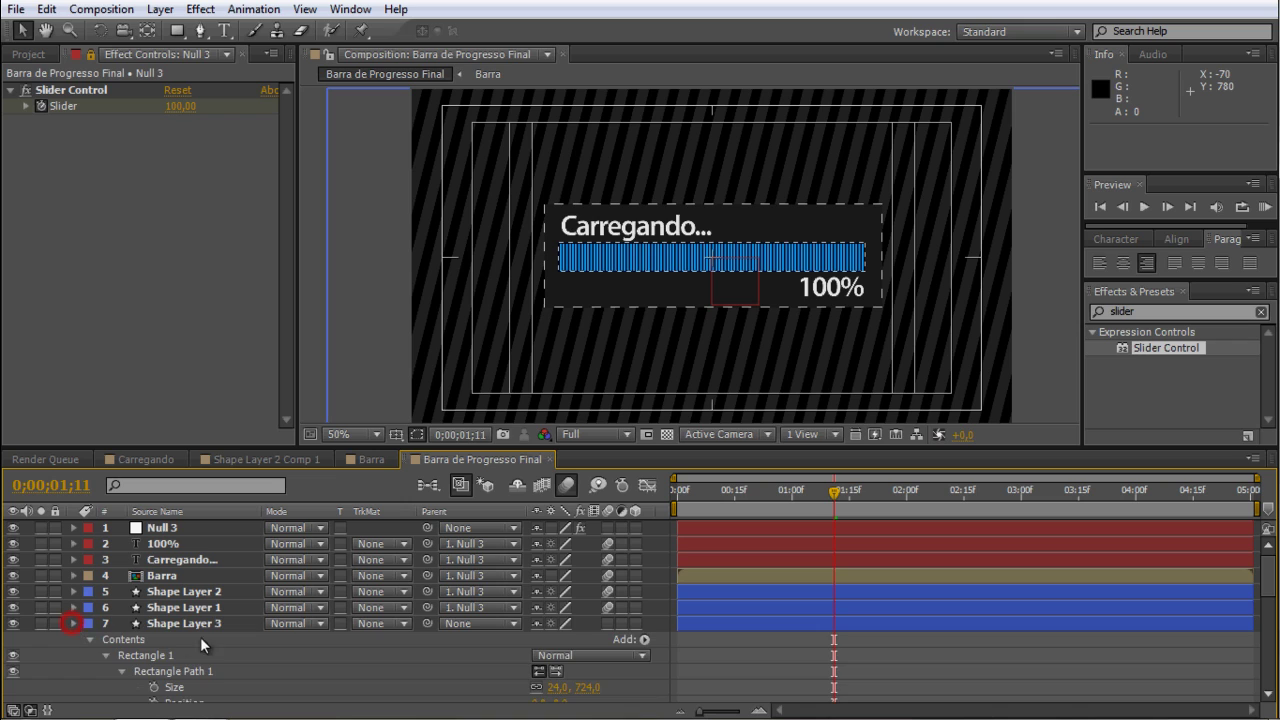
left_click(172, 624)
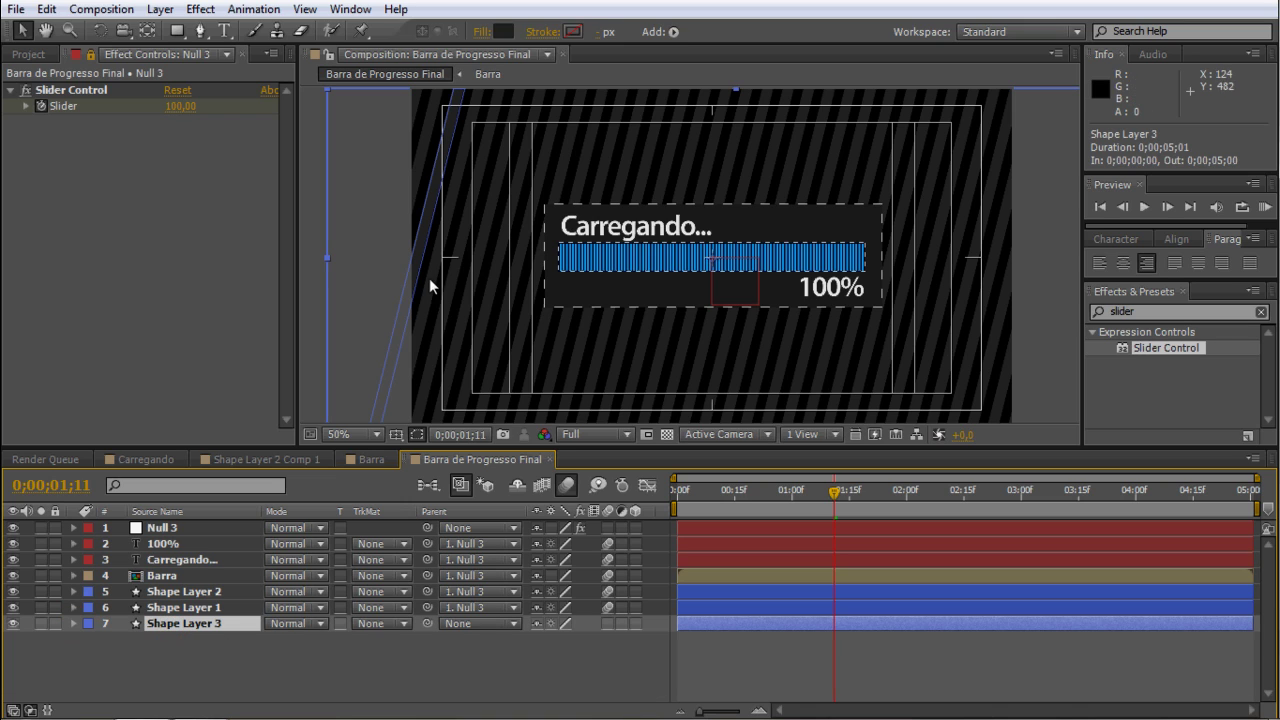
left_click(176, 32)
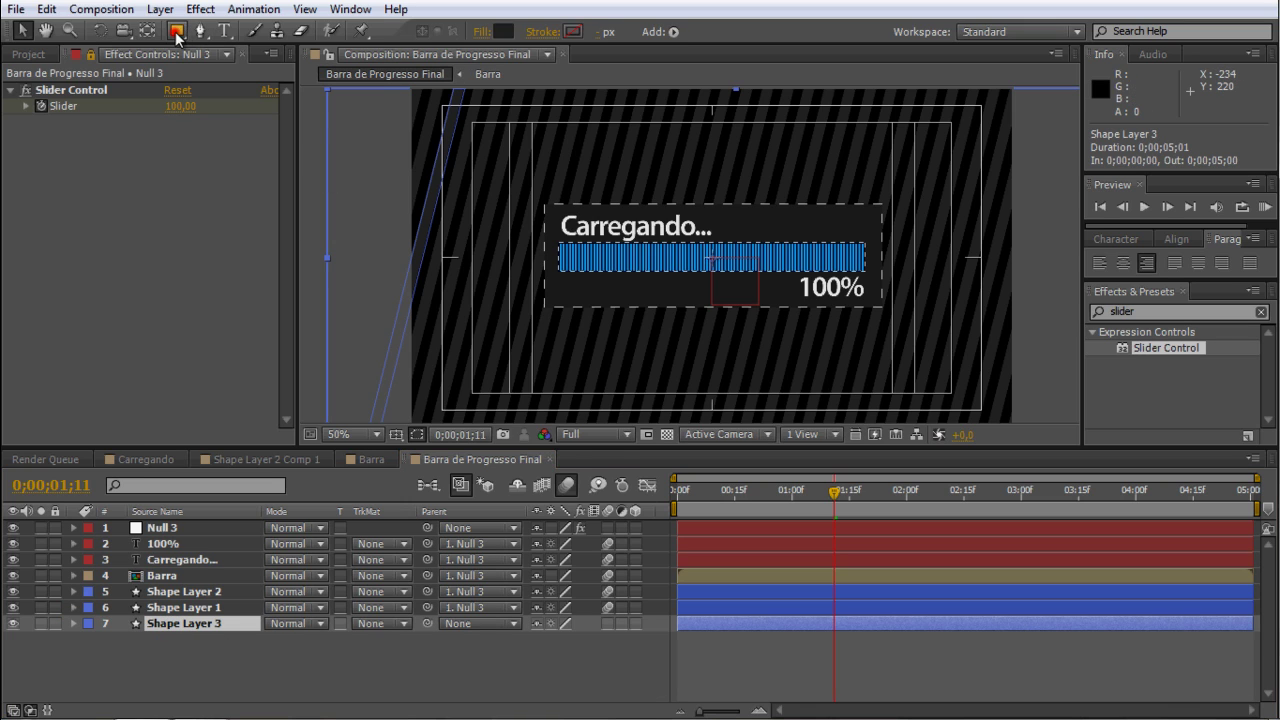
left_click_drag(176, 32, 257, 71)
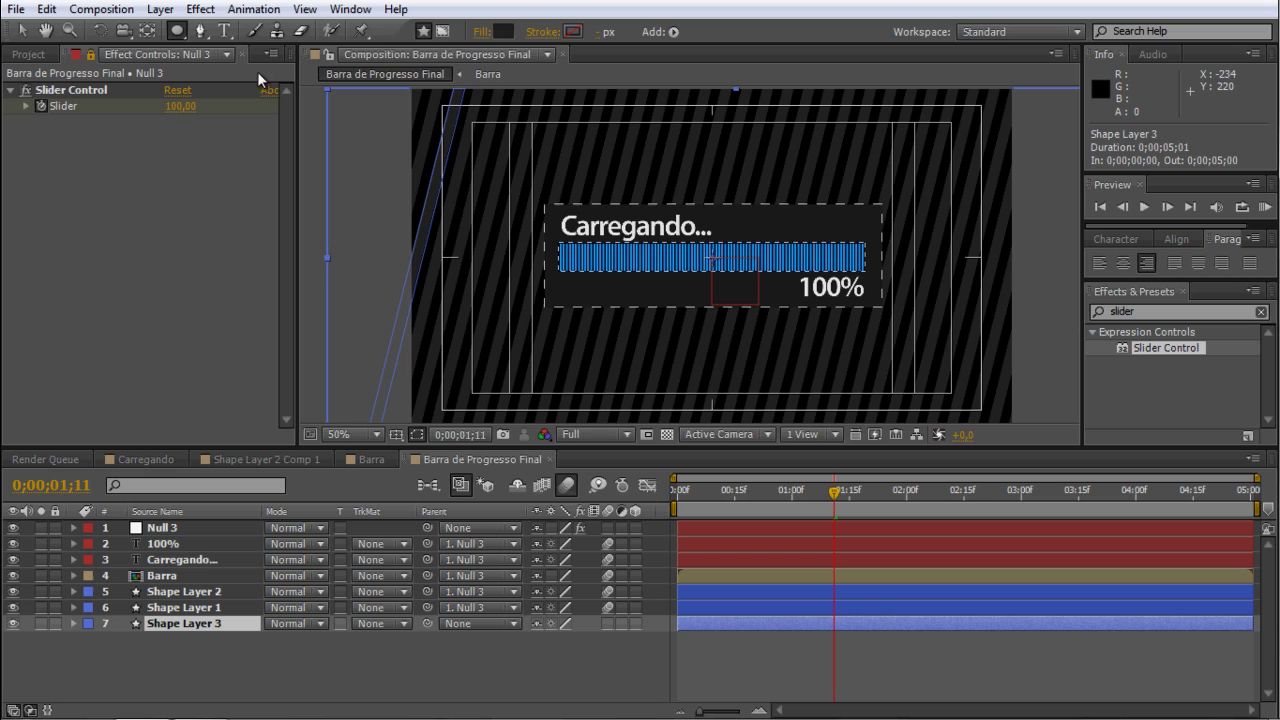
left_click(443, 33)
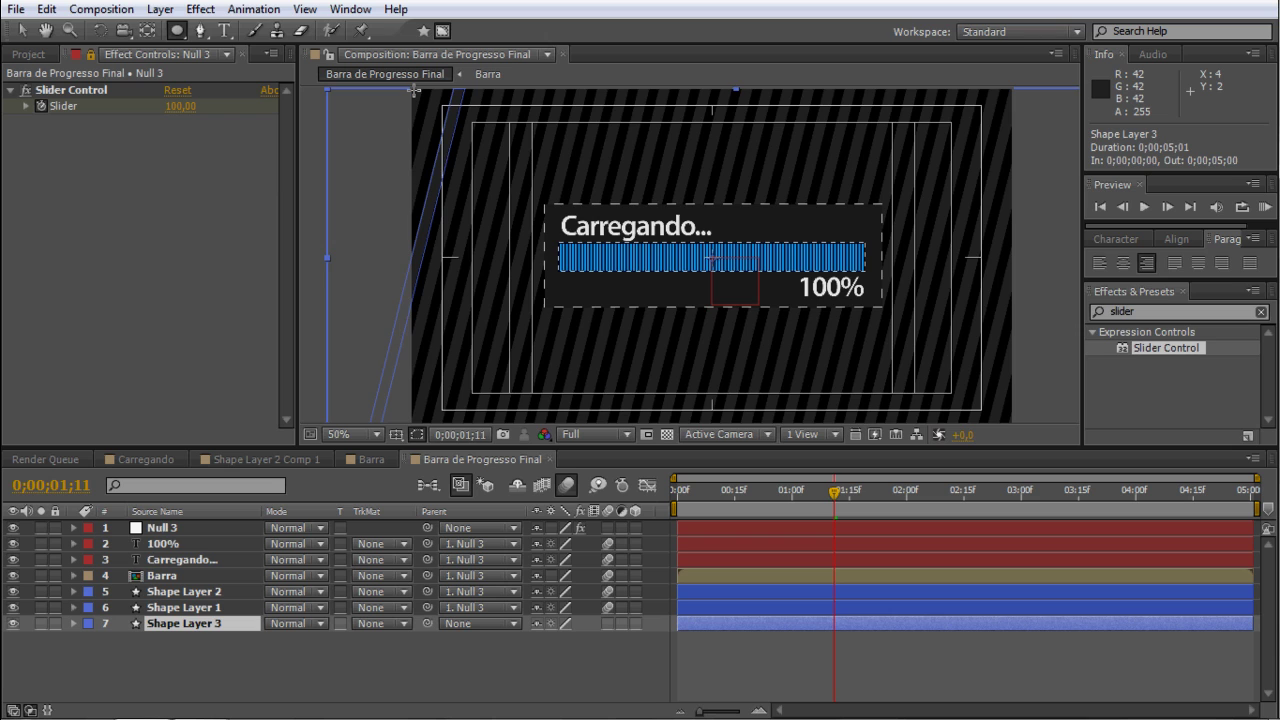
left_click_drag(413, 90, 1008, 423)
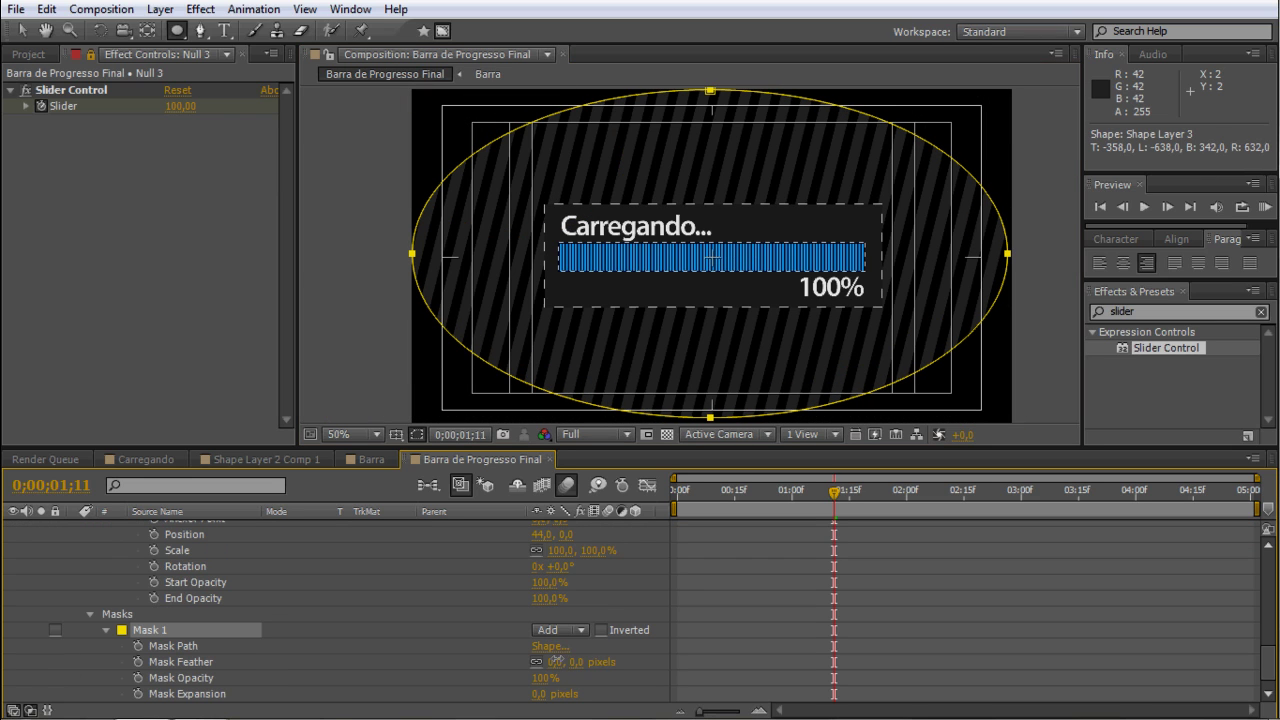
Set Mask 1's feather to 336 pixels and its expansion to -70 pixels, and collapse Shape Layer 3.
left_click_drag(555, 661, 837, 650)
left_click_drag(586, 662, 594, 662)
left_click_drag(541, 694, 462, 707)
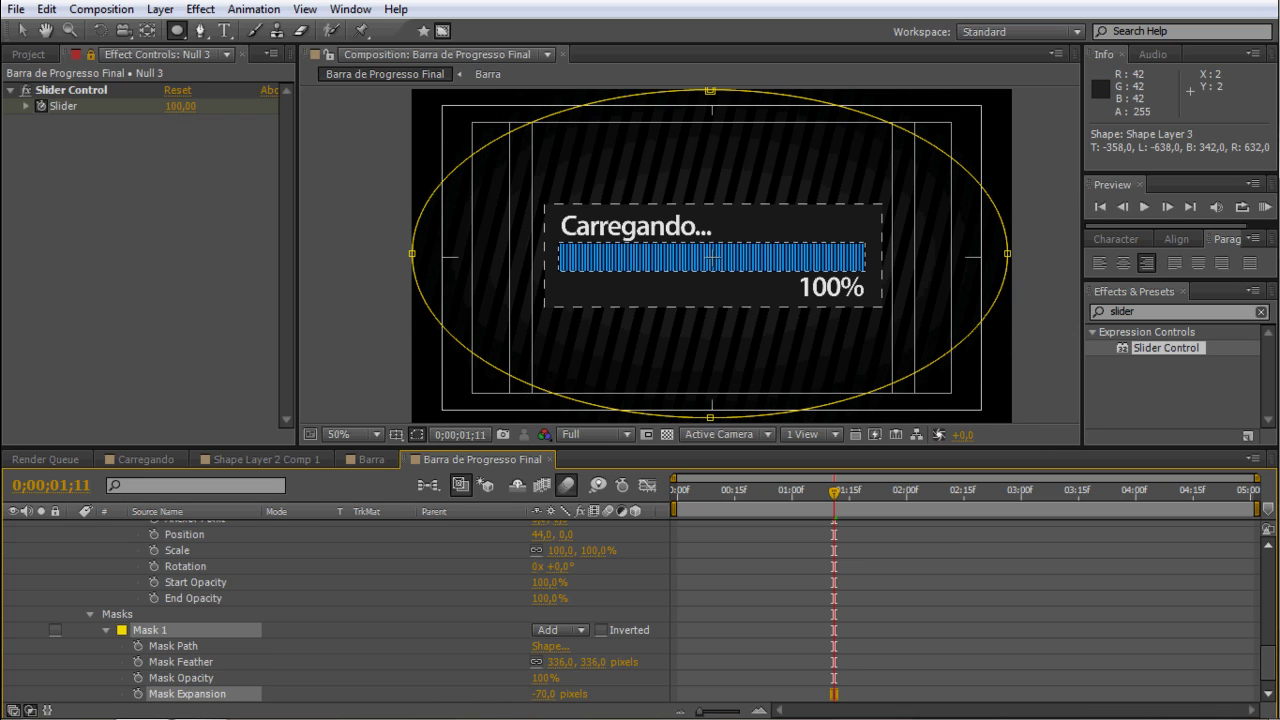
left_click(1253, 662)
left_click_drag(1268, 661, 1268, 524)
left_click(73, 623)
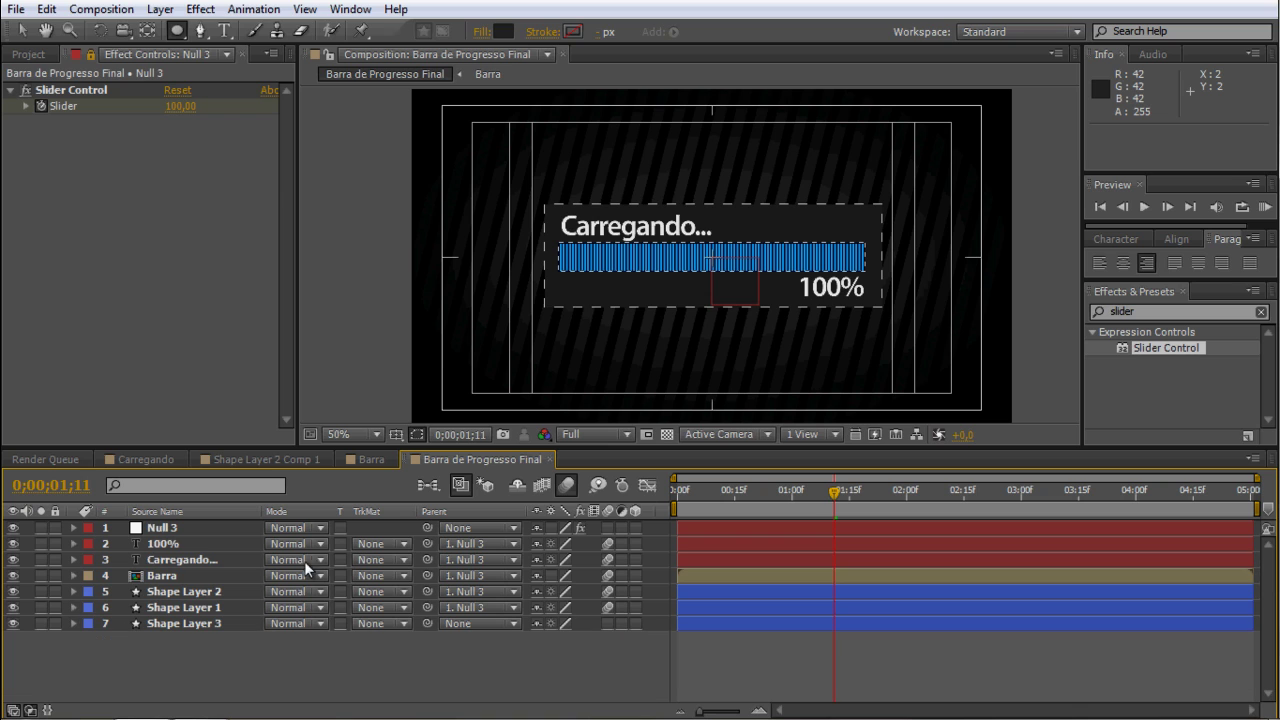
Create a 1280 × 720 px near-black gray solid and place it beneath all other layers.
left_click(160, 9)
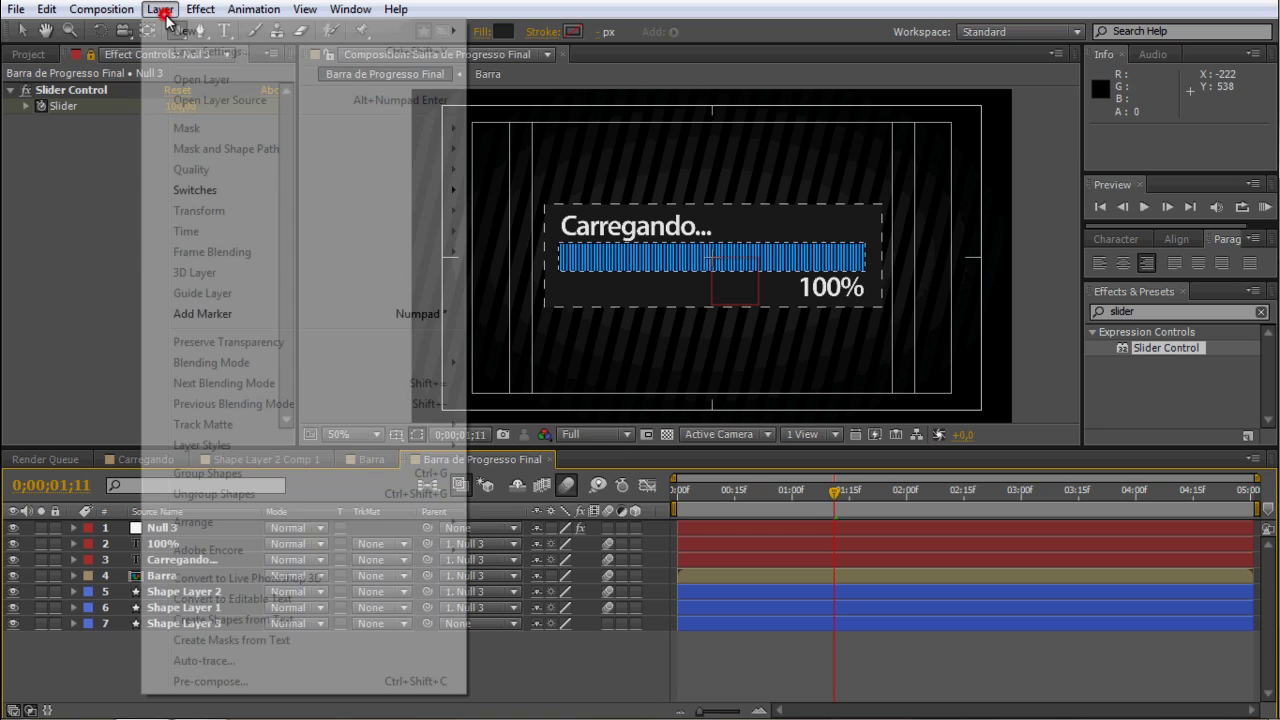
mouse_move(190, 31)
left_click(574, 59)
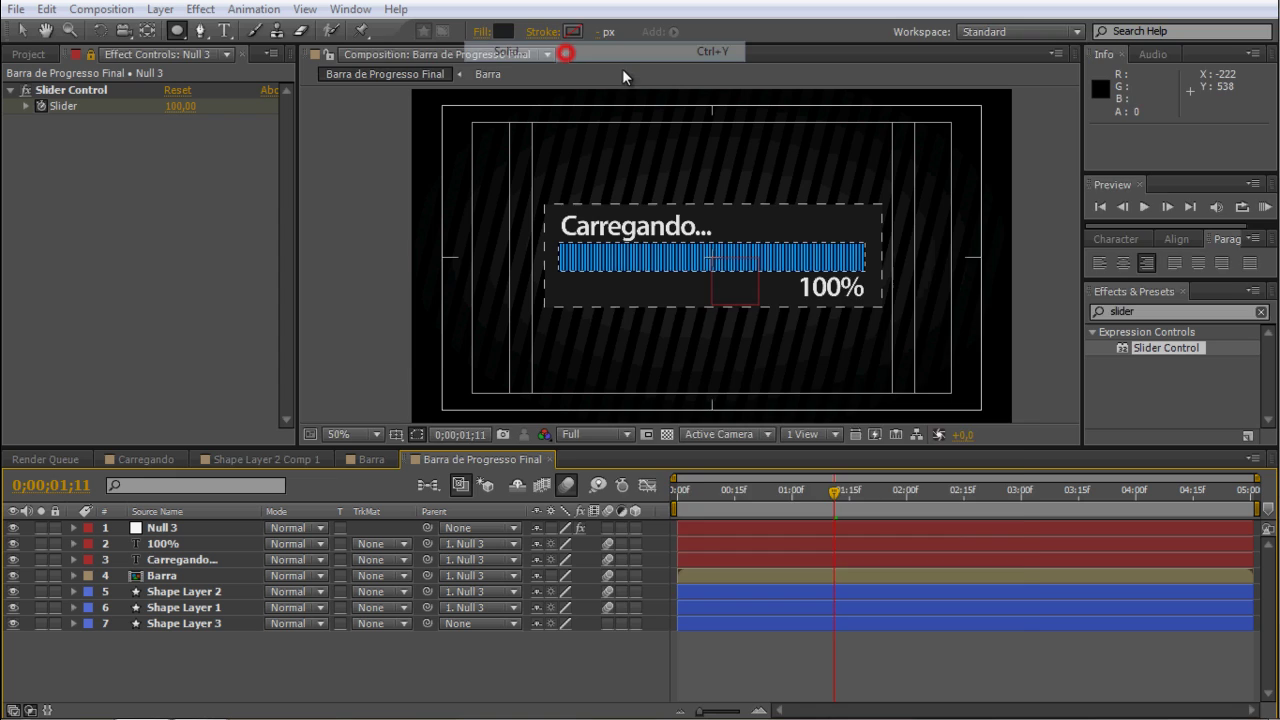
left_click(805, 563)
left_click_drag(558, 627, 452, 674)
left_click(949, 461)
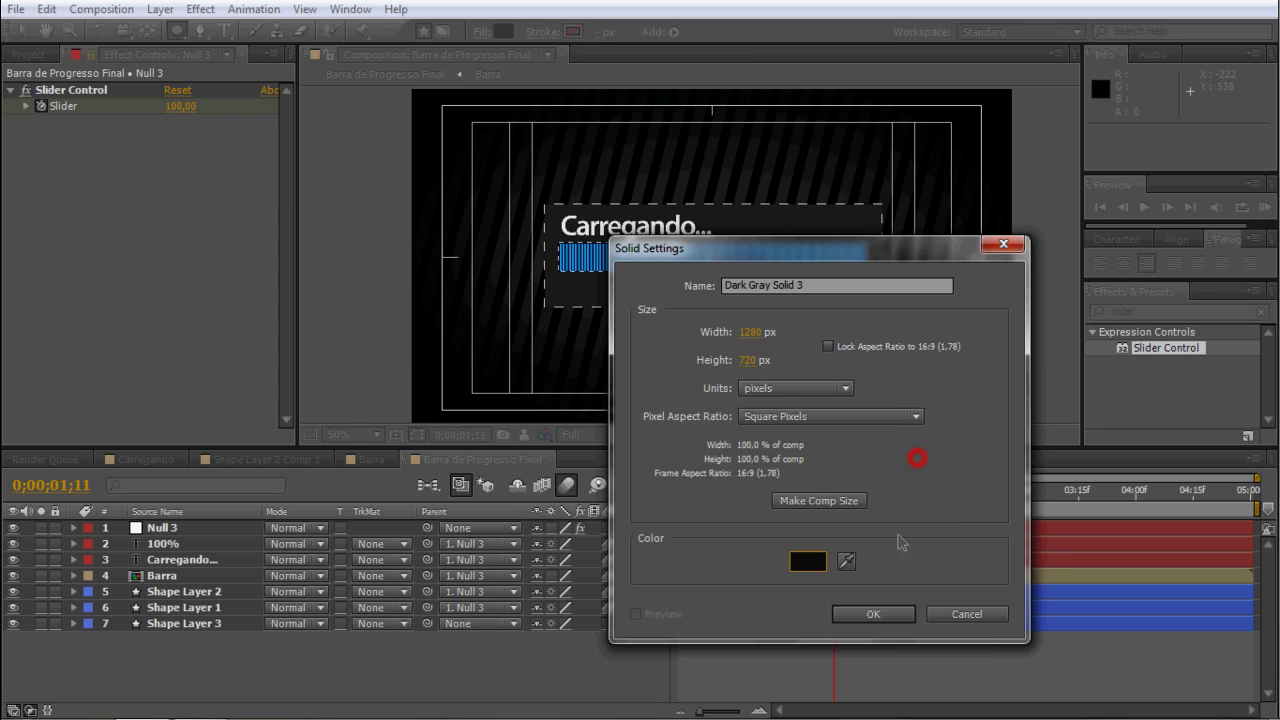
left_click(868, 612)
left_click_drag(210, 535, 200, 662)
left_click(235, 665)
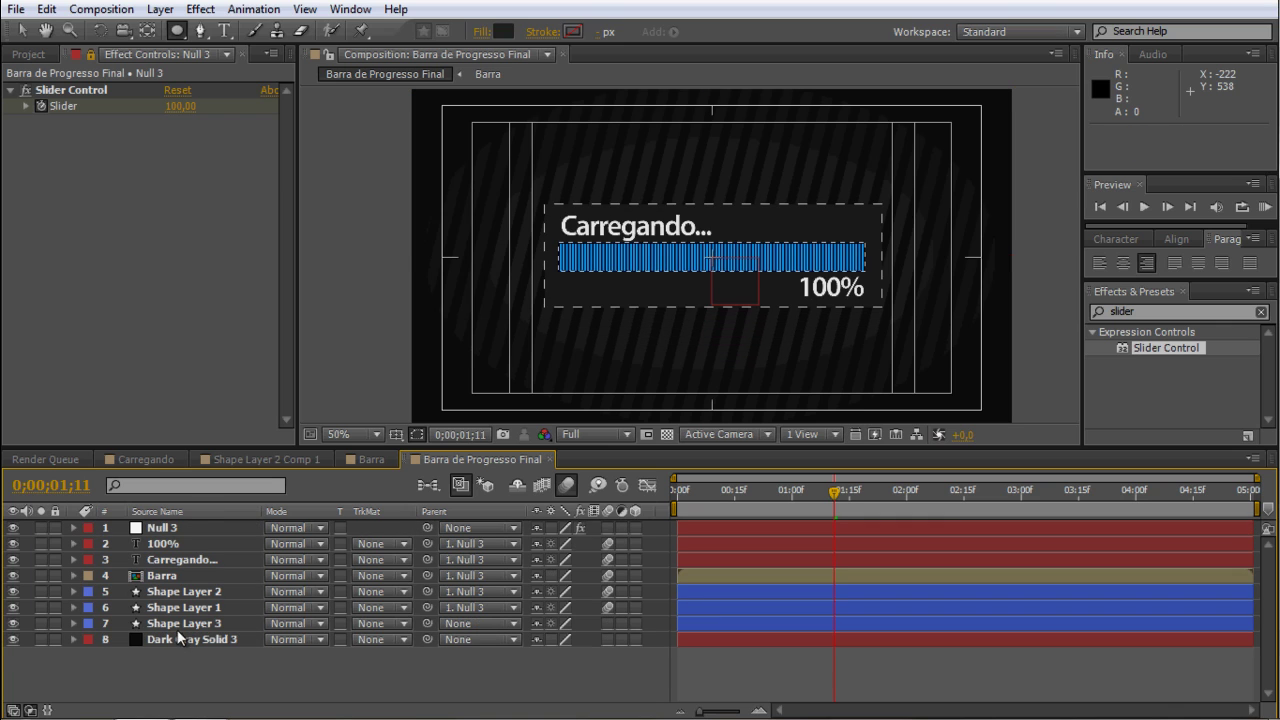
Try 50% opacity on Shape Layer 1, the loading panel's background, and settle on 80%.
left_click(166, 607)
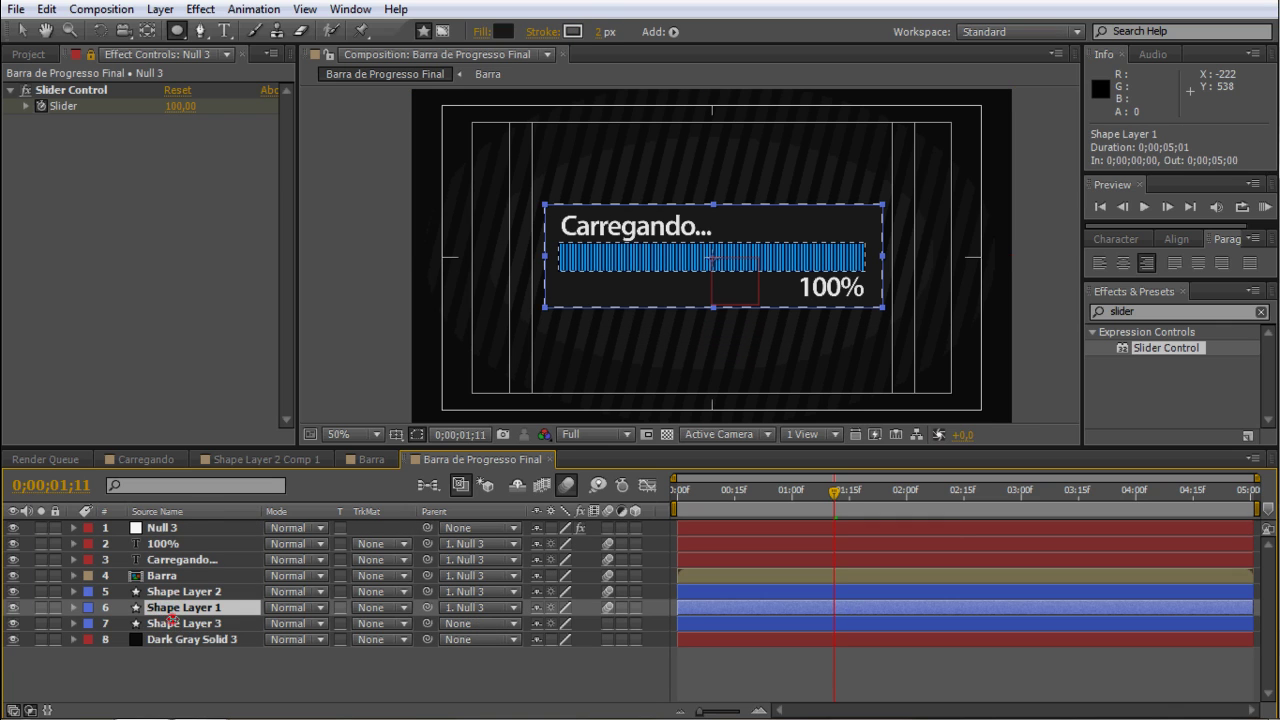
left_click(174, 621)
left_click(172, 607)
key("t")
left_click(542, 623)
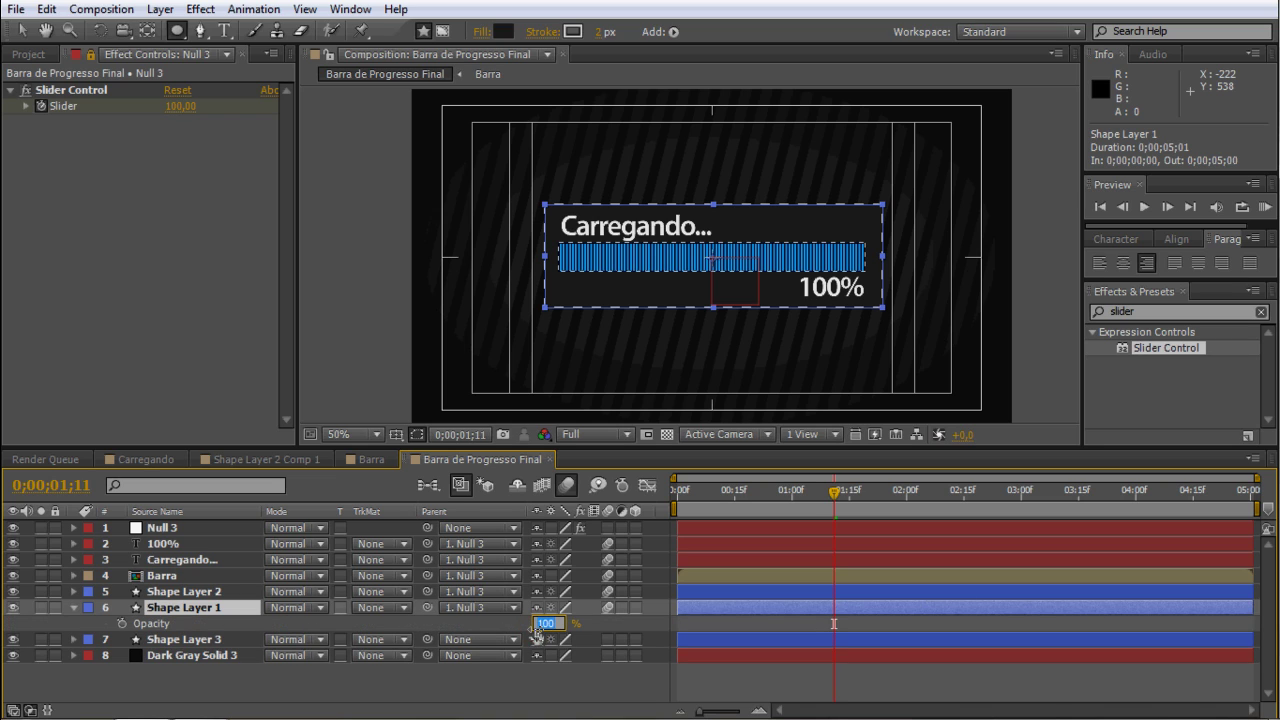
type("50")
left_click(462, 673)
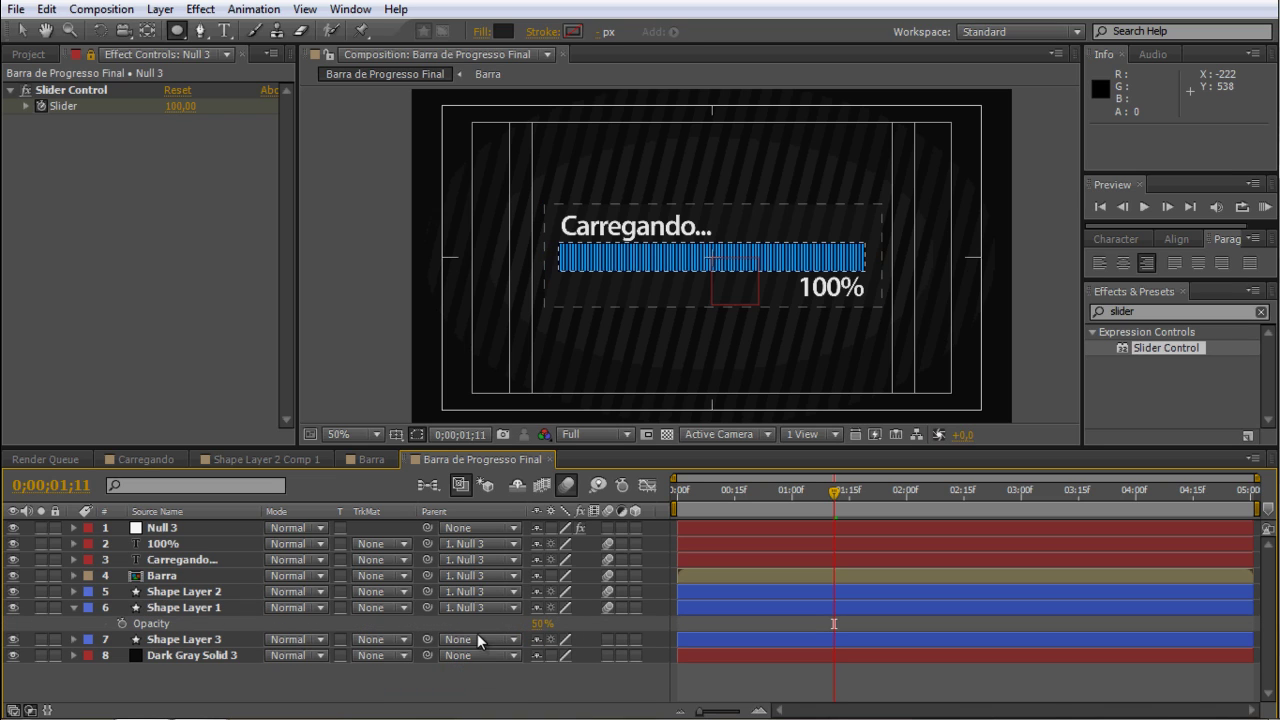
type("80")
left_click(523, 683)
left_click(196, 643)
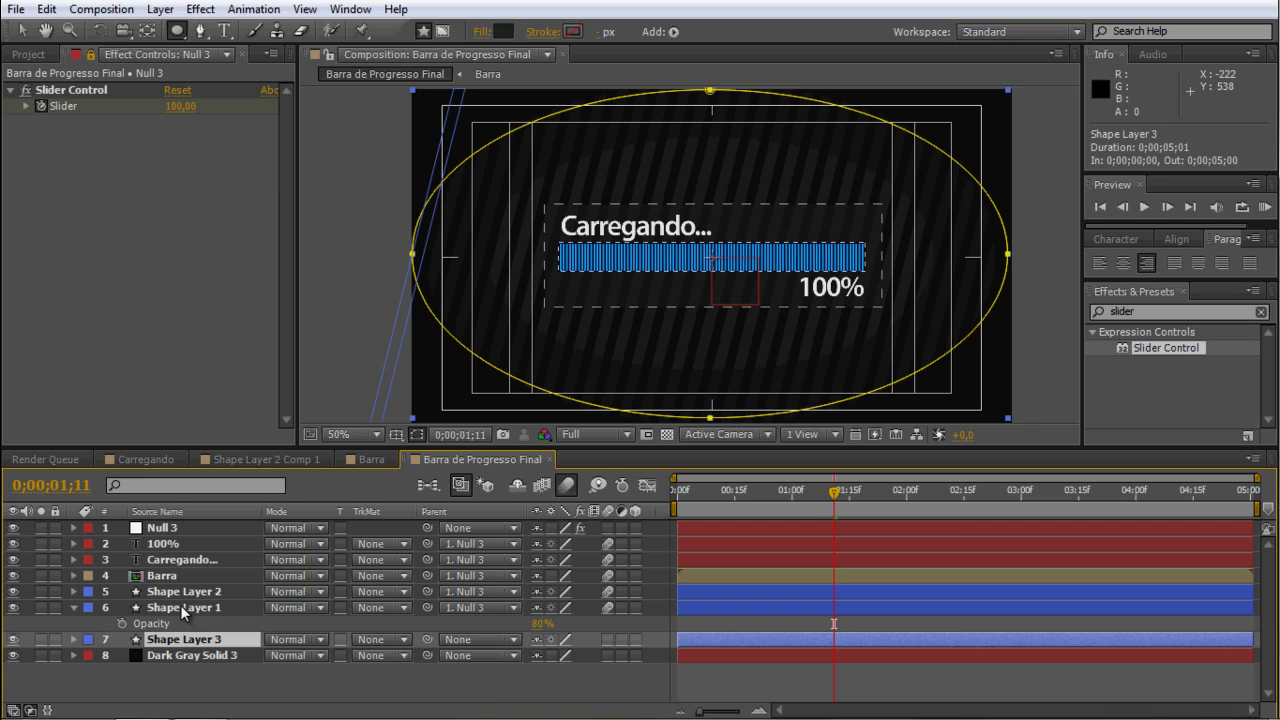
left_click(187, 609)
left_click(183, 592)
key("t")
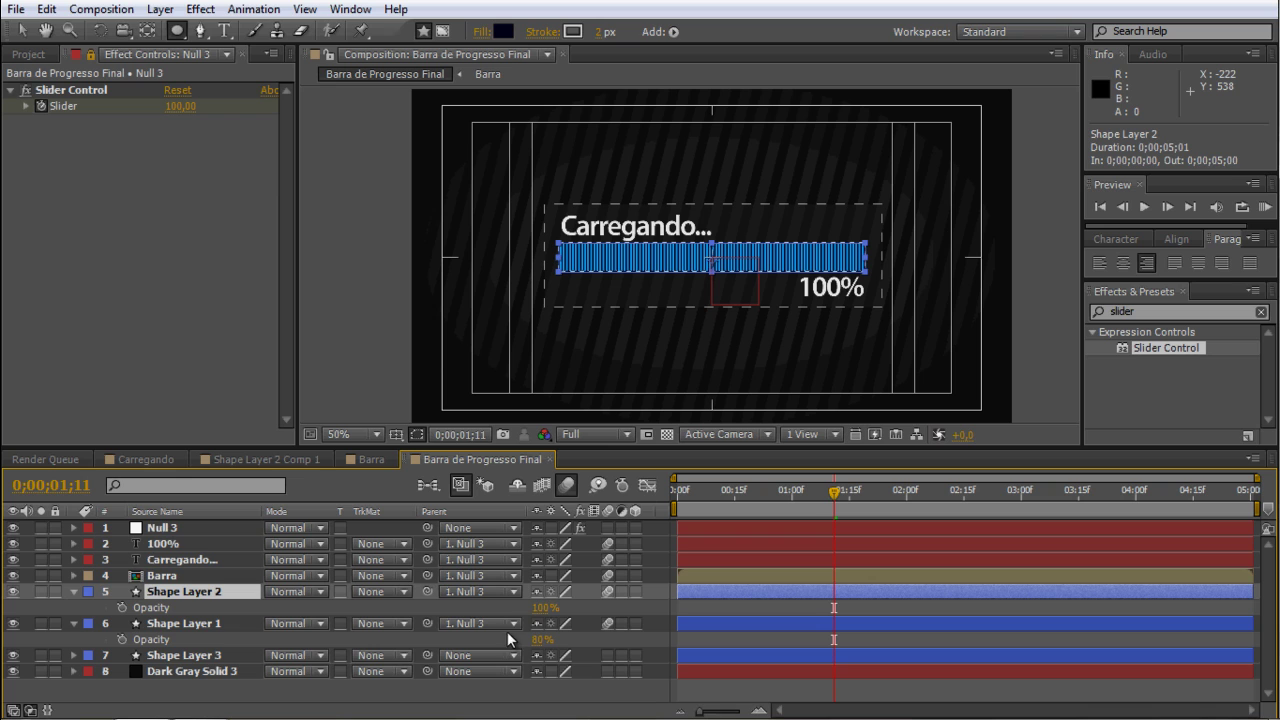
left_click(538, 607)
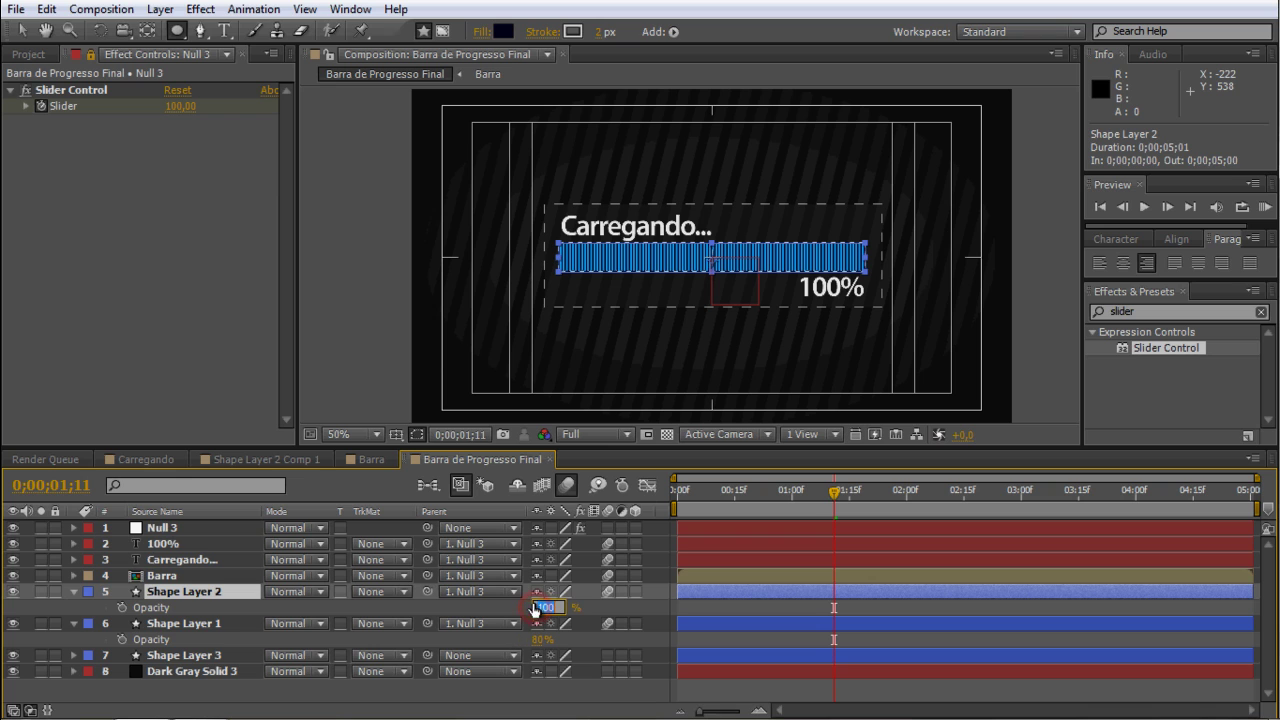
left_click(307, 698)
Change Shape Layer 1's fill color to near-black 0C0C0C.
left_click(188, 623)
left_click(503, 31)
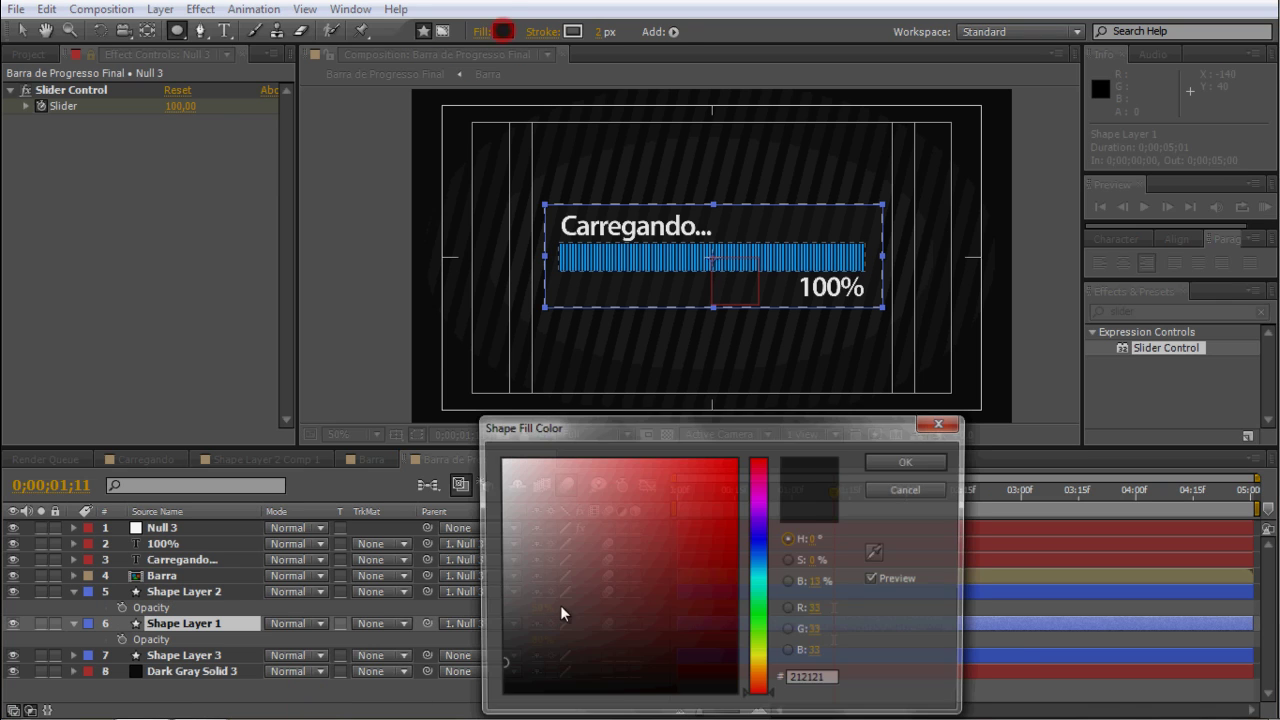
left_click(500, 682)
left_click(923, 467)
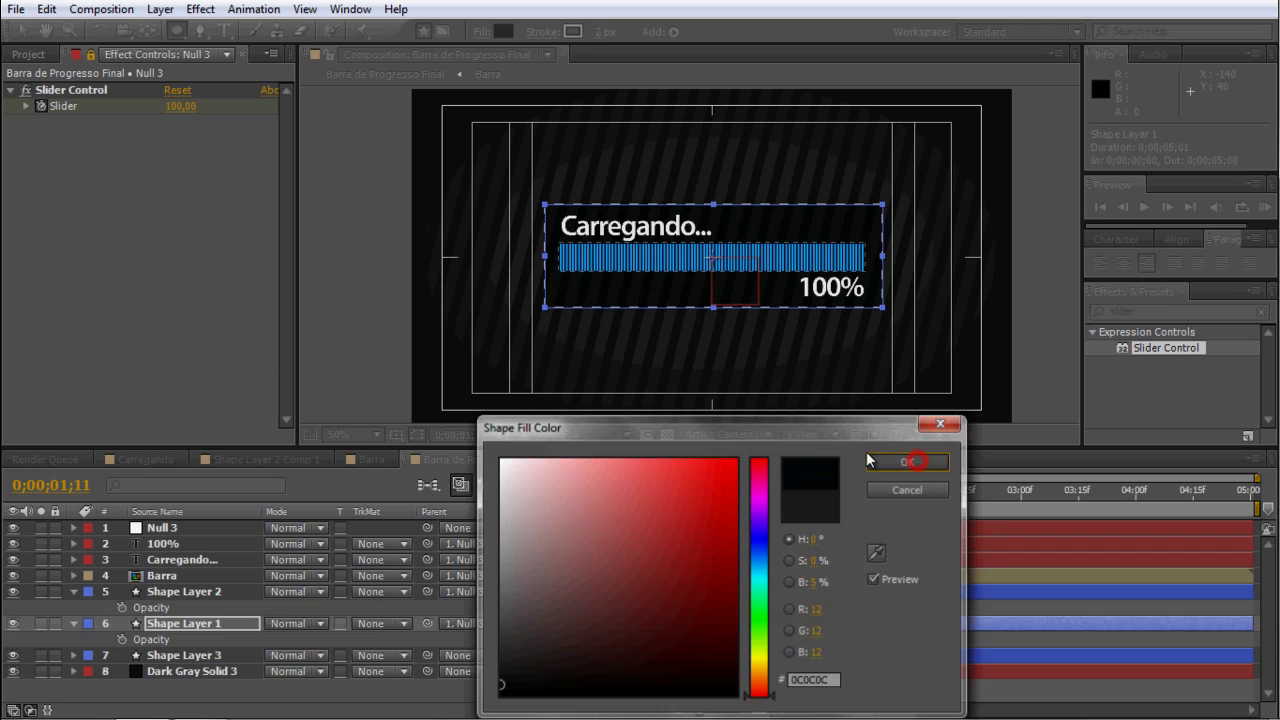
Apply the Stylize Glow effect to the Barra layer, setting its glow radius to 23 and glow threshold to 62.4%.
left_click(160, 577)
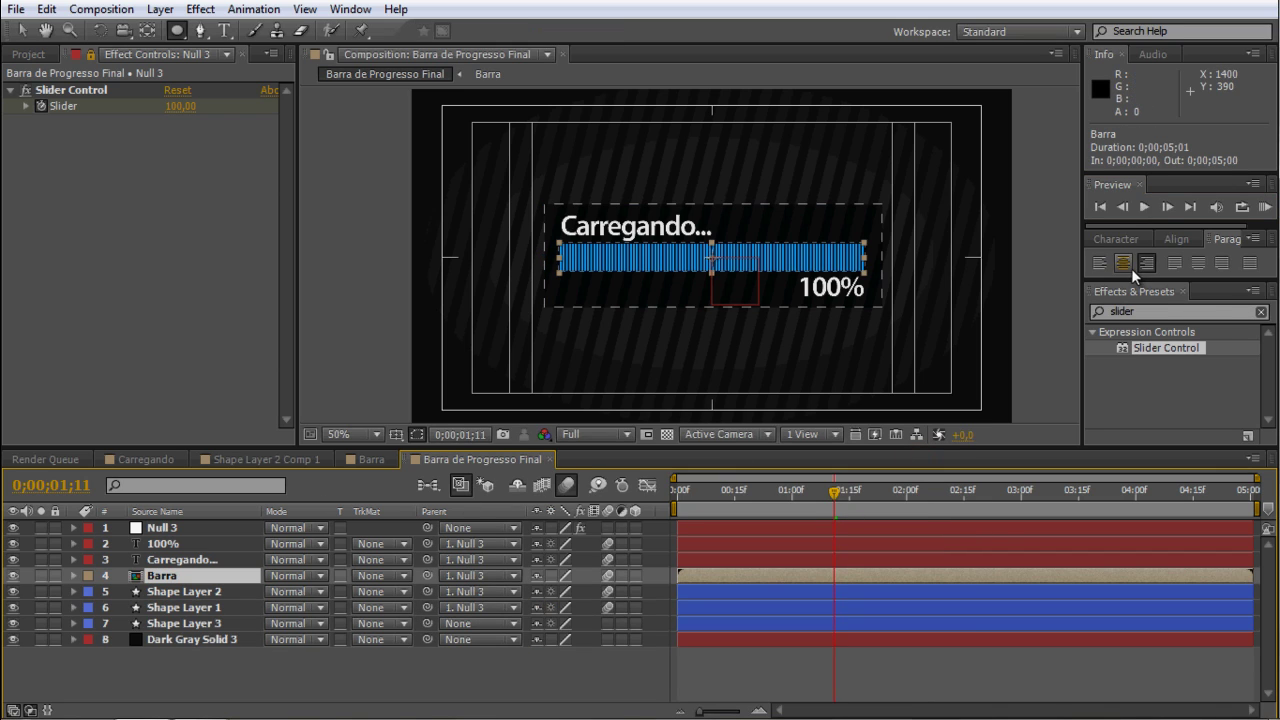
left_click(1150, 312)
type("glow")
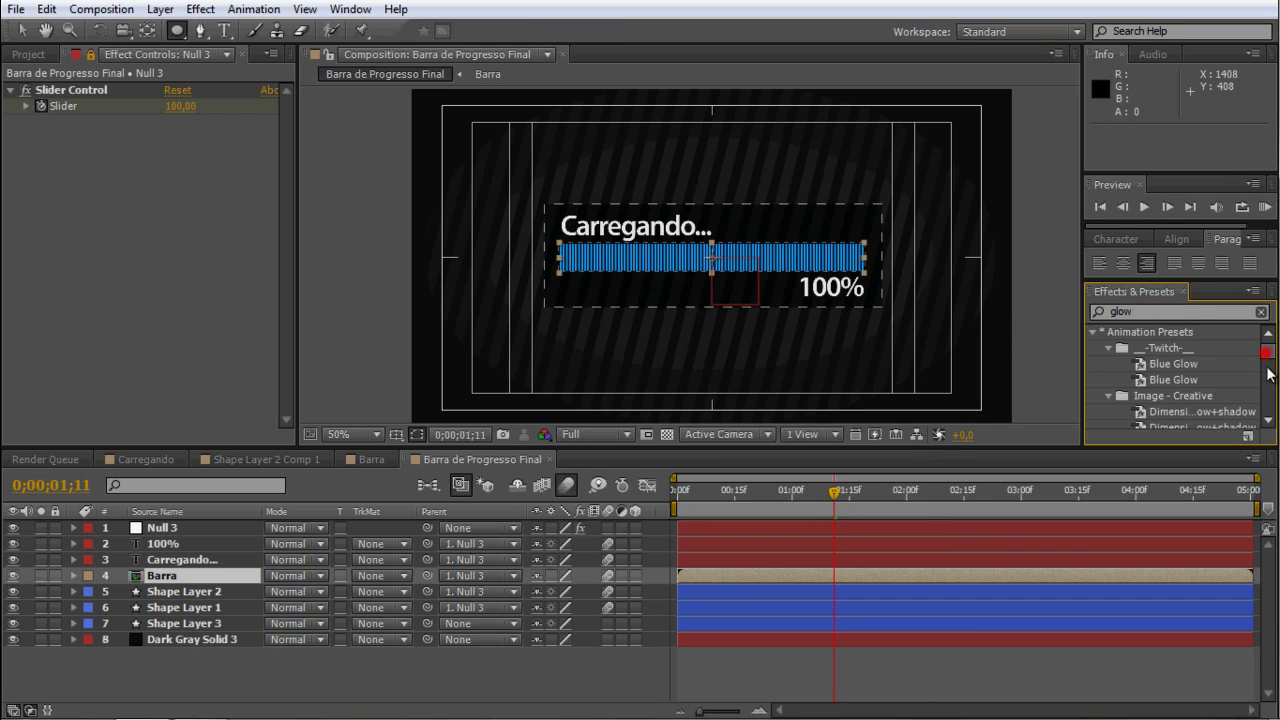
left_click_drag(1268, 374, 1268, 400)
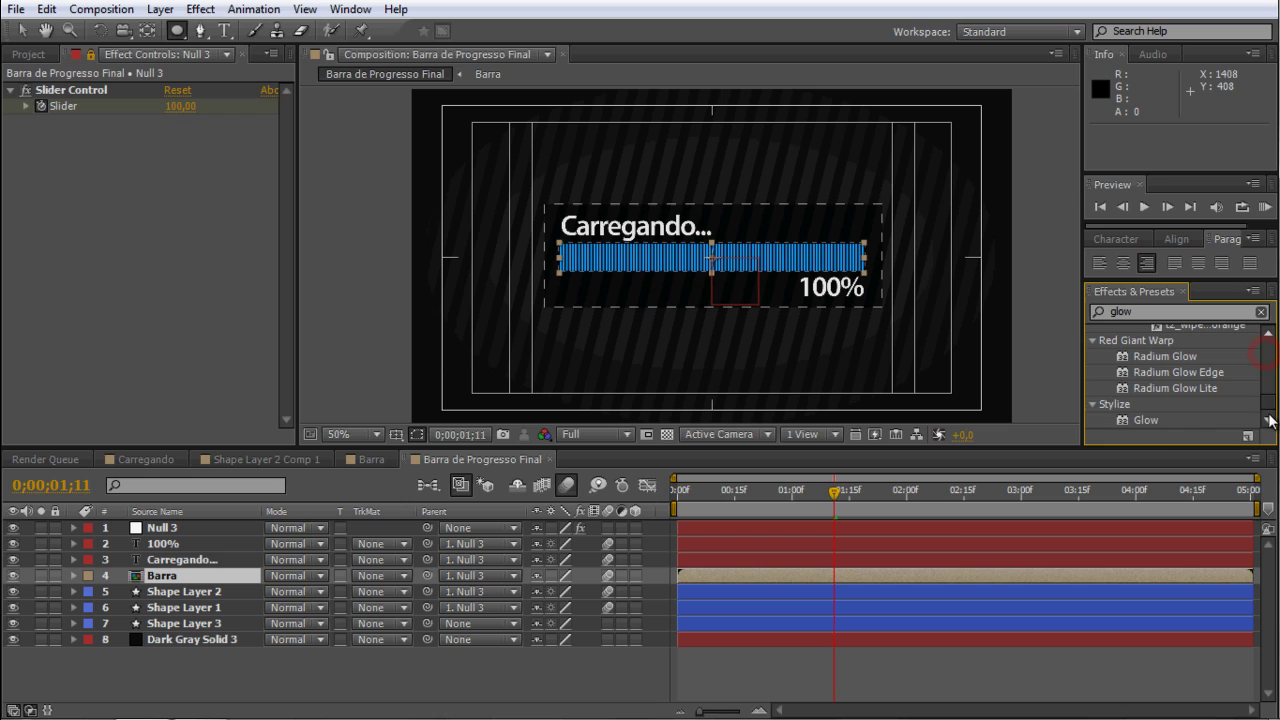
left_click_drag(1130, 420, 818, 572)
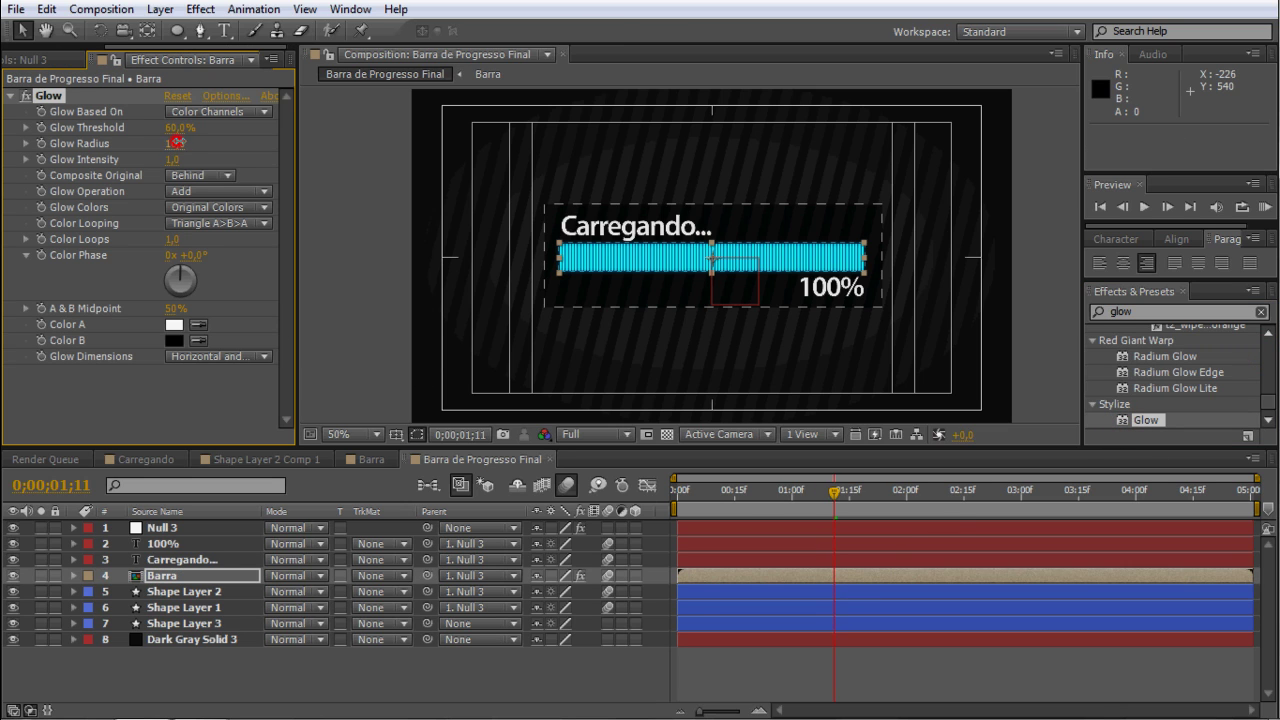
mouse_move(174, 143)
left_mouse_down()
mouse_move(200, 143)
mouse_move(152, 131)
mouse_move(187, 132)
left_mouse_up()
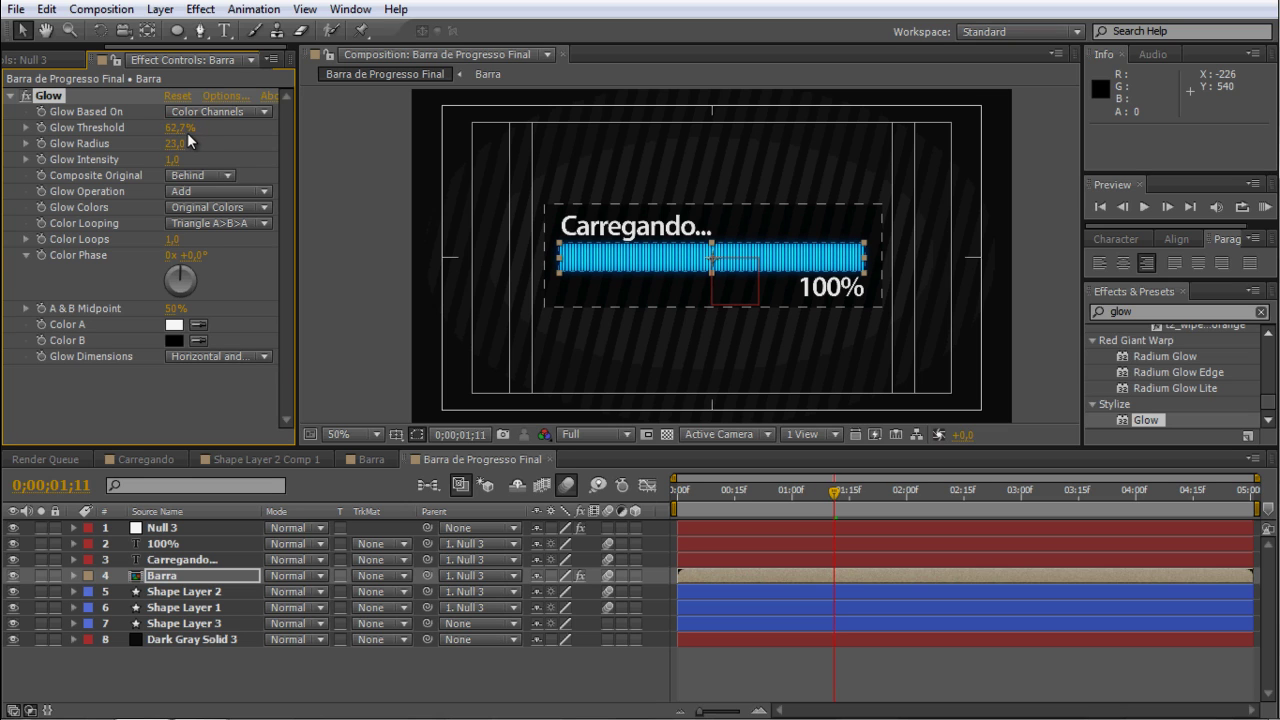
left_click(361, 163)
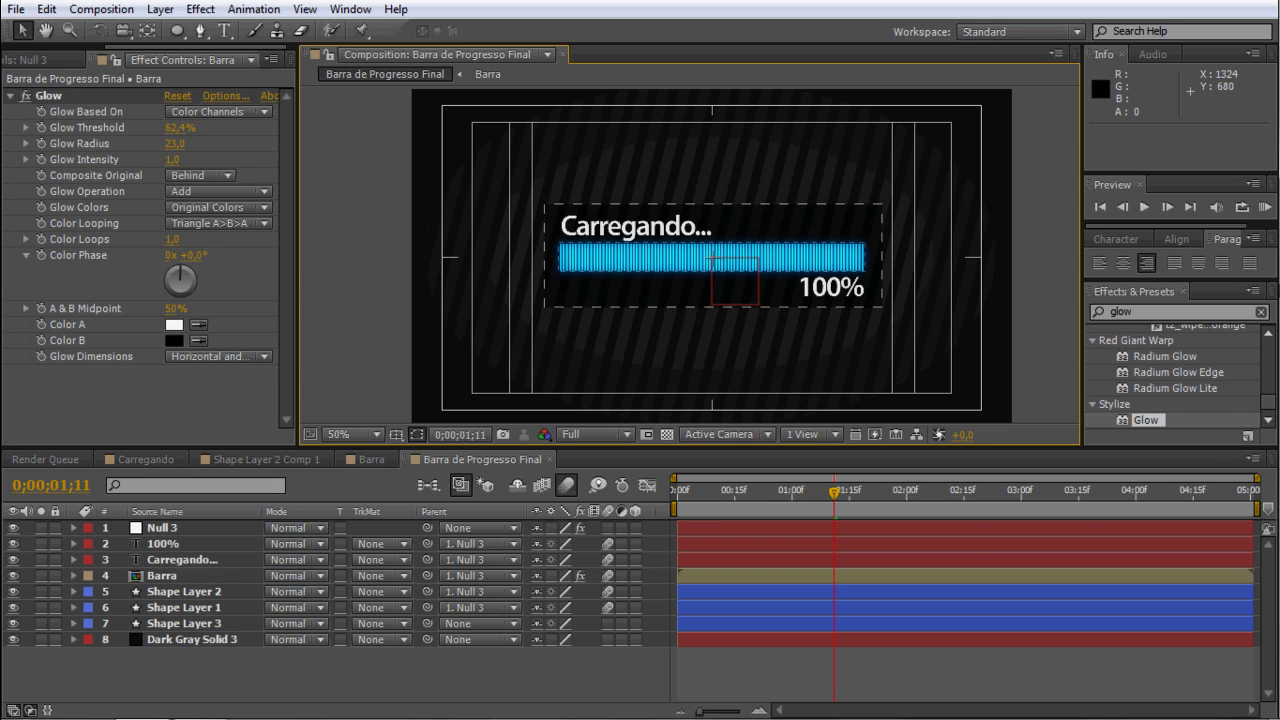